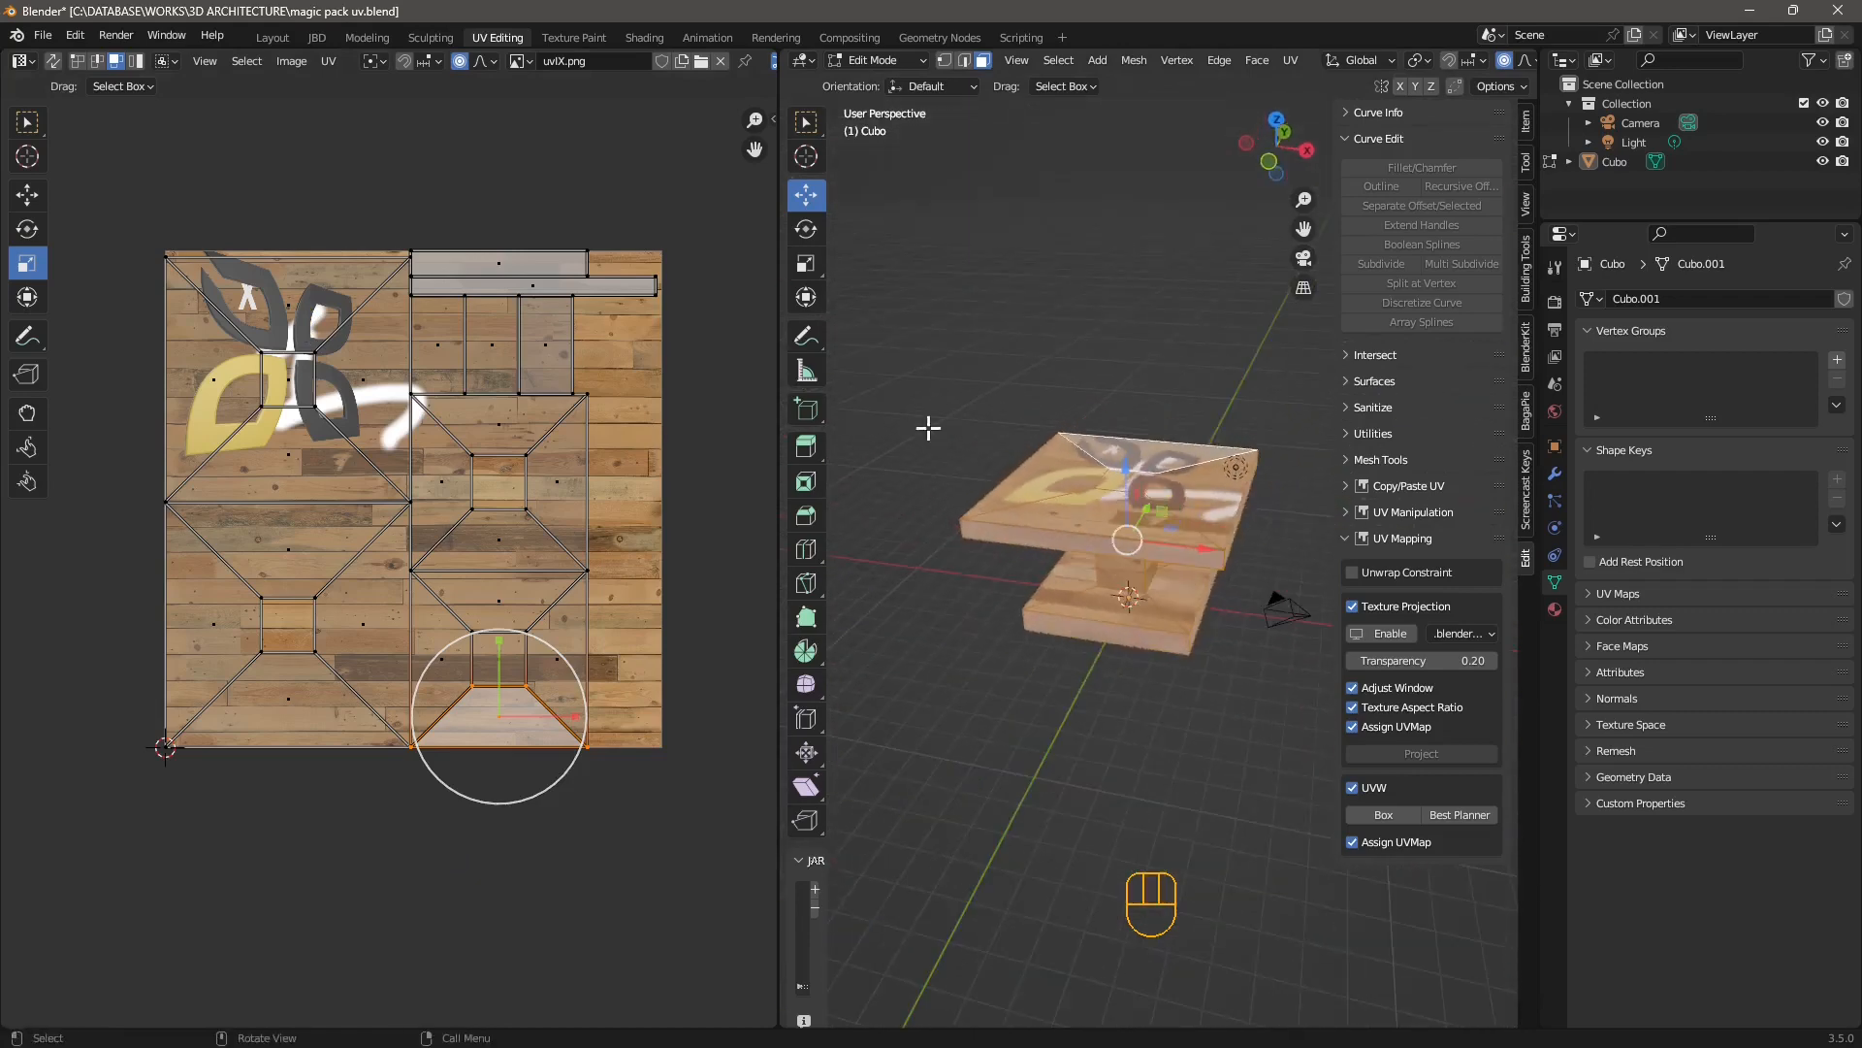
Select individual face islands in the UV layout to examine how they are placed on the uvIX.png texture
left_click(425, 354)
left_click(518, 536)
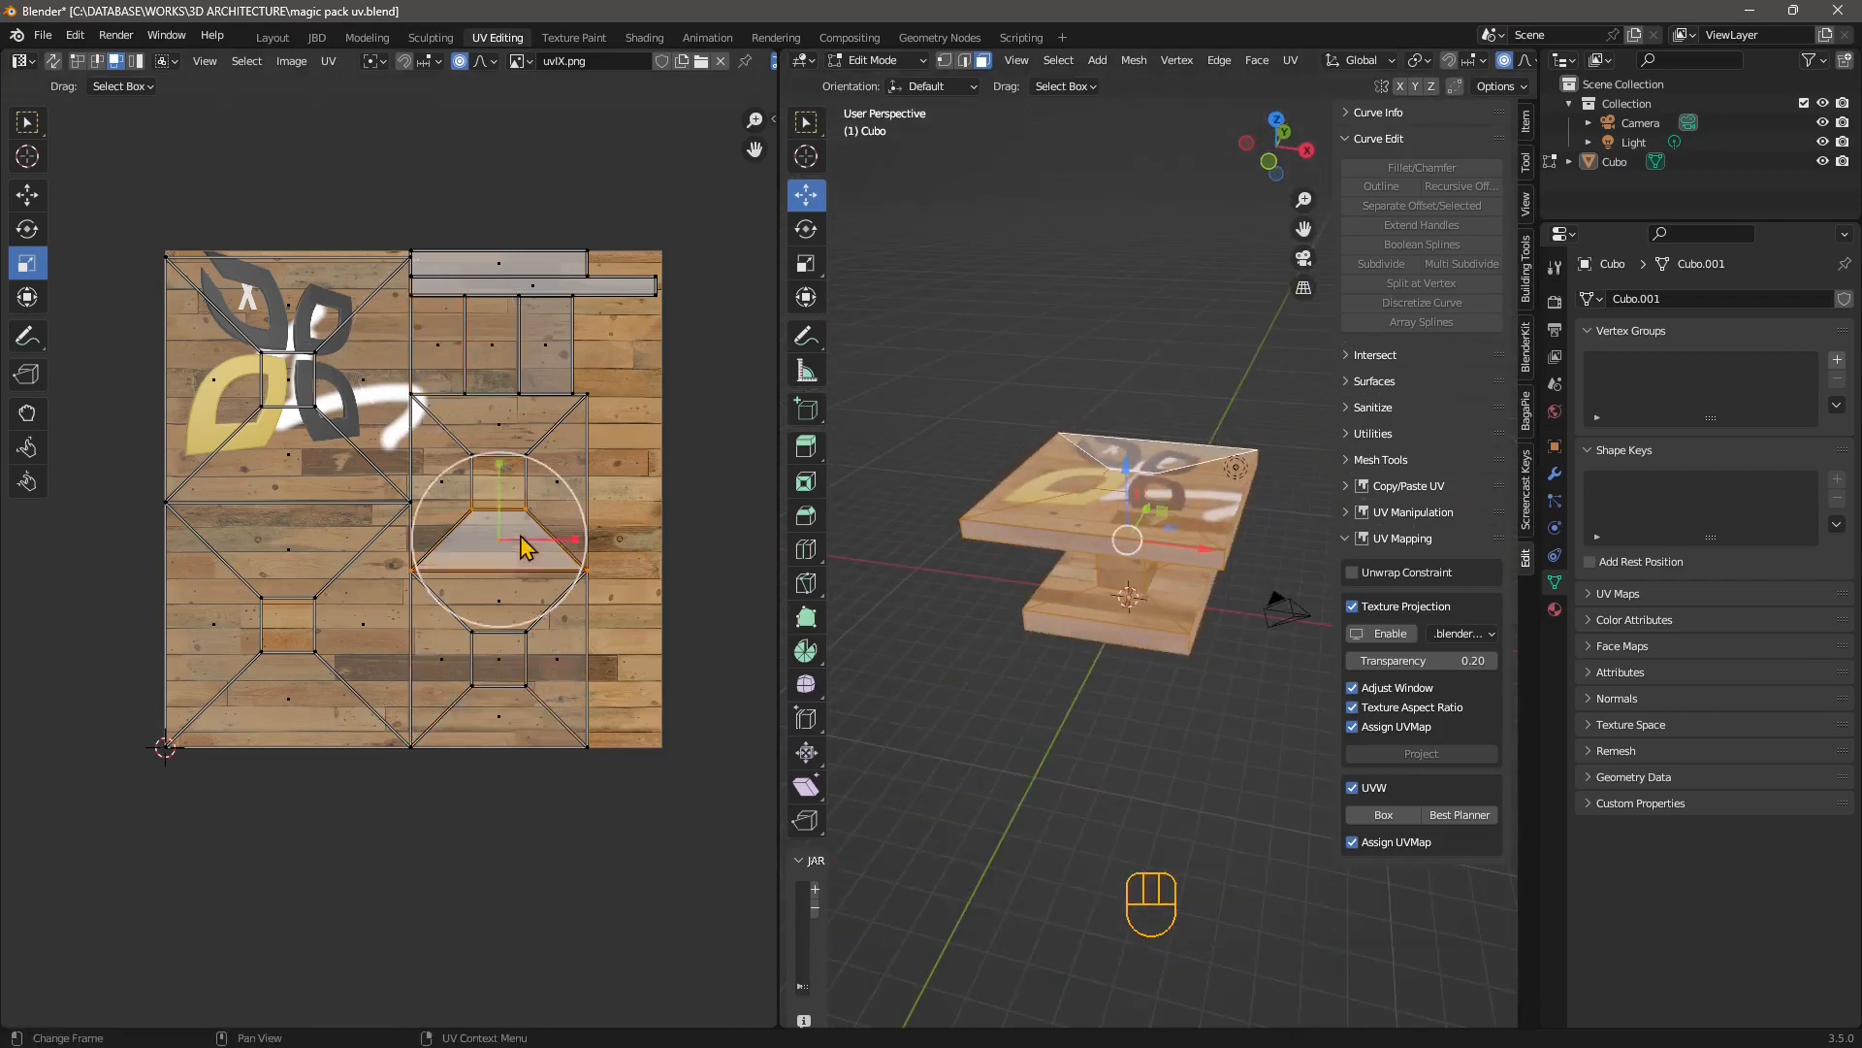
left_click(287, 684)
left_click(288, 461)
left_click(374, 374)
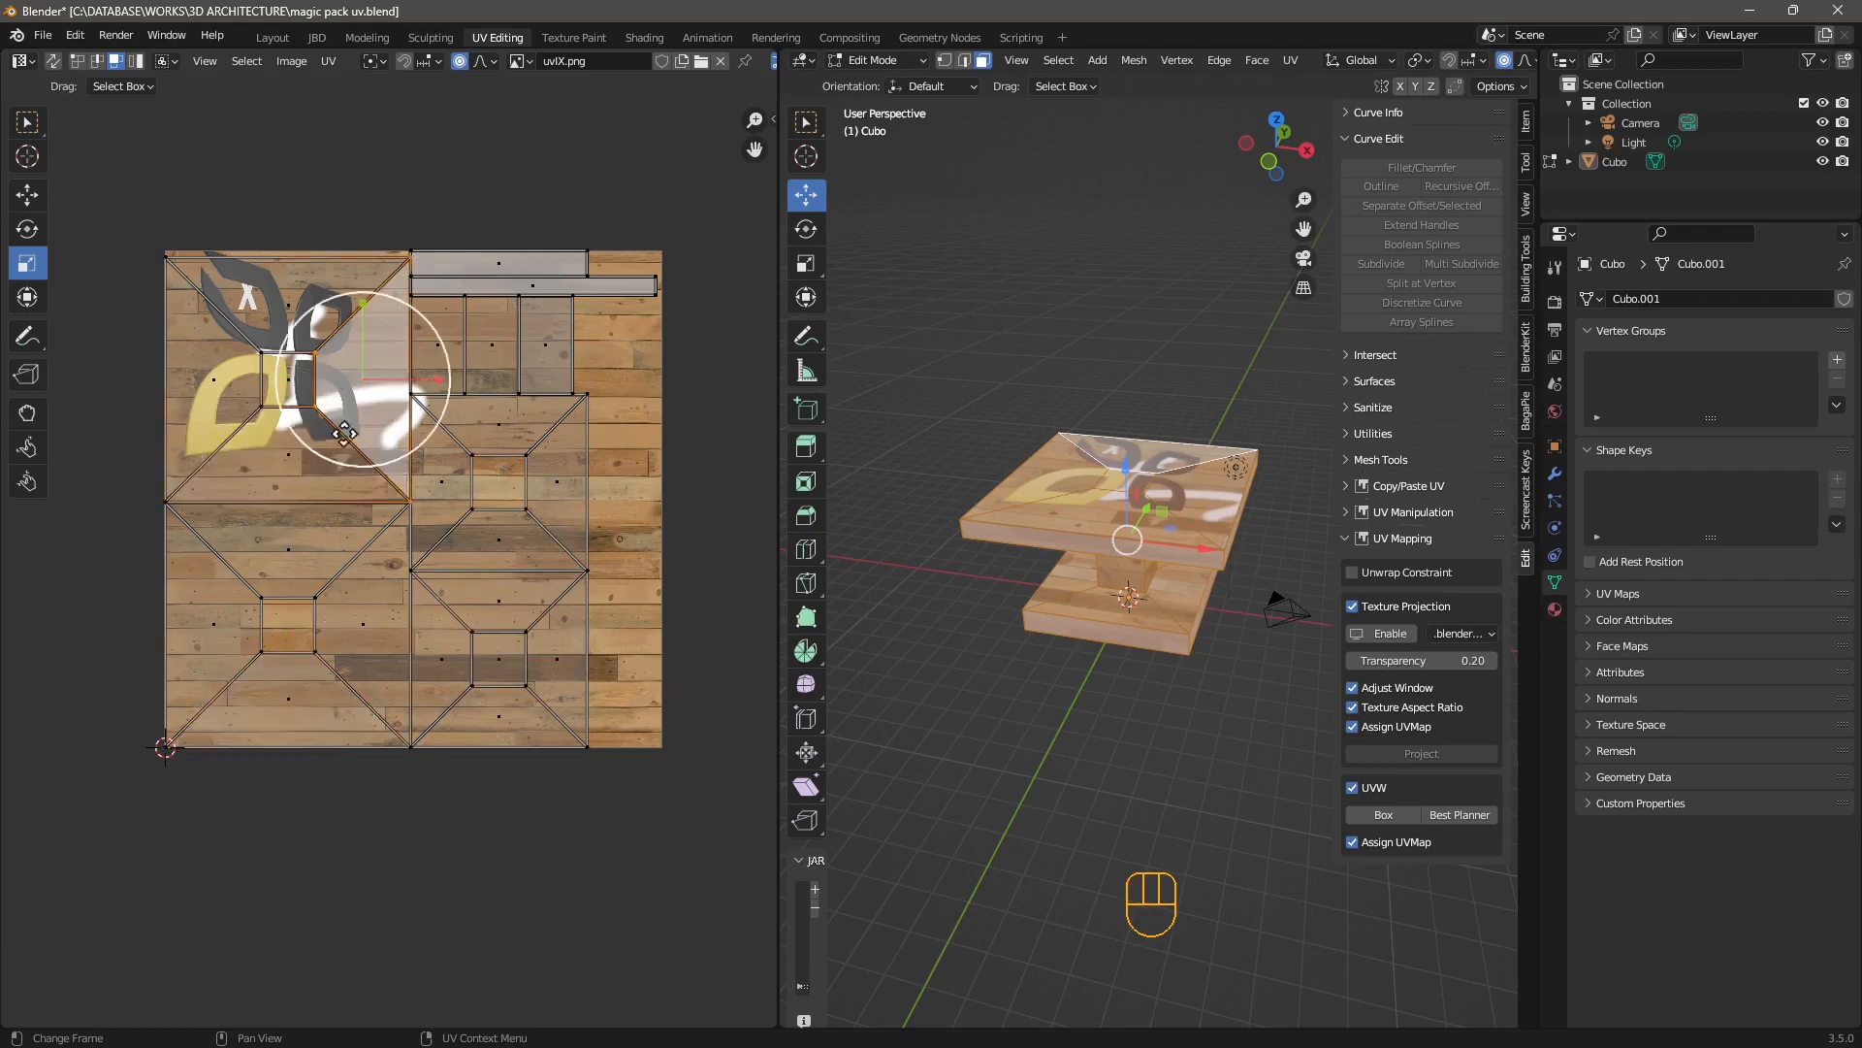
left_click(419, 240)
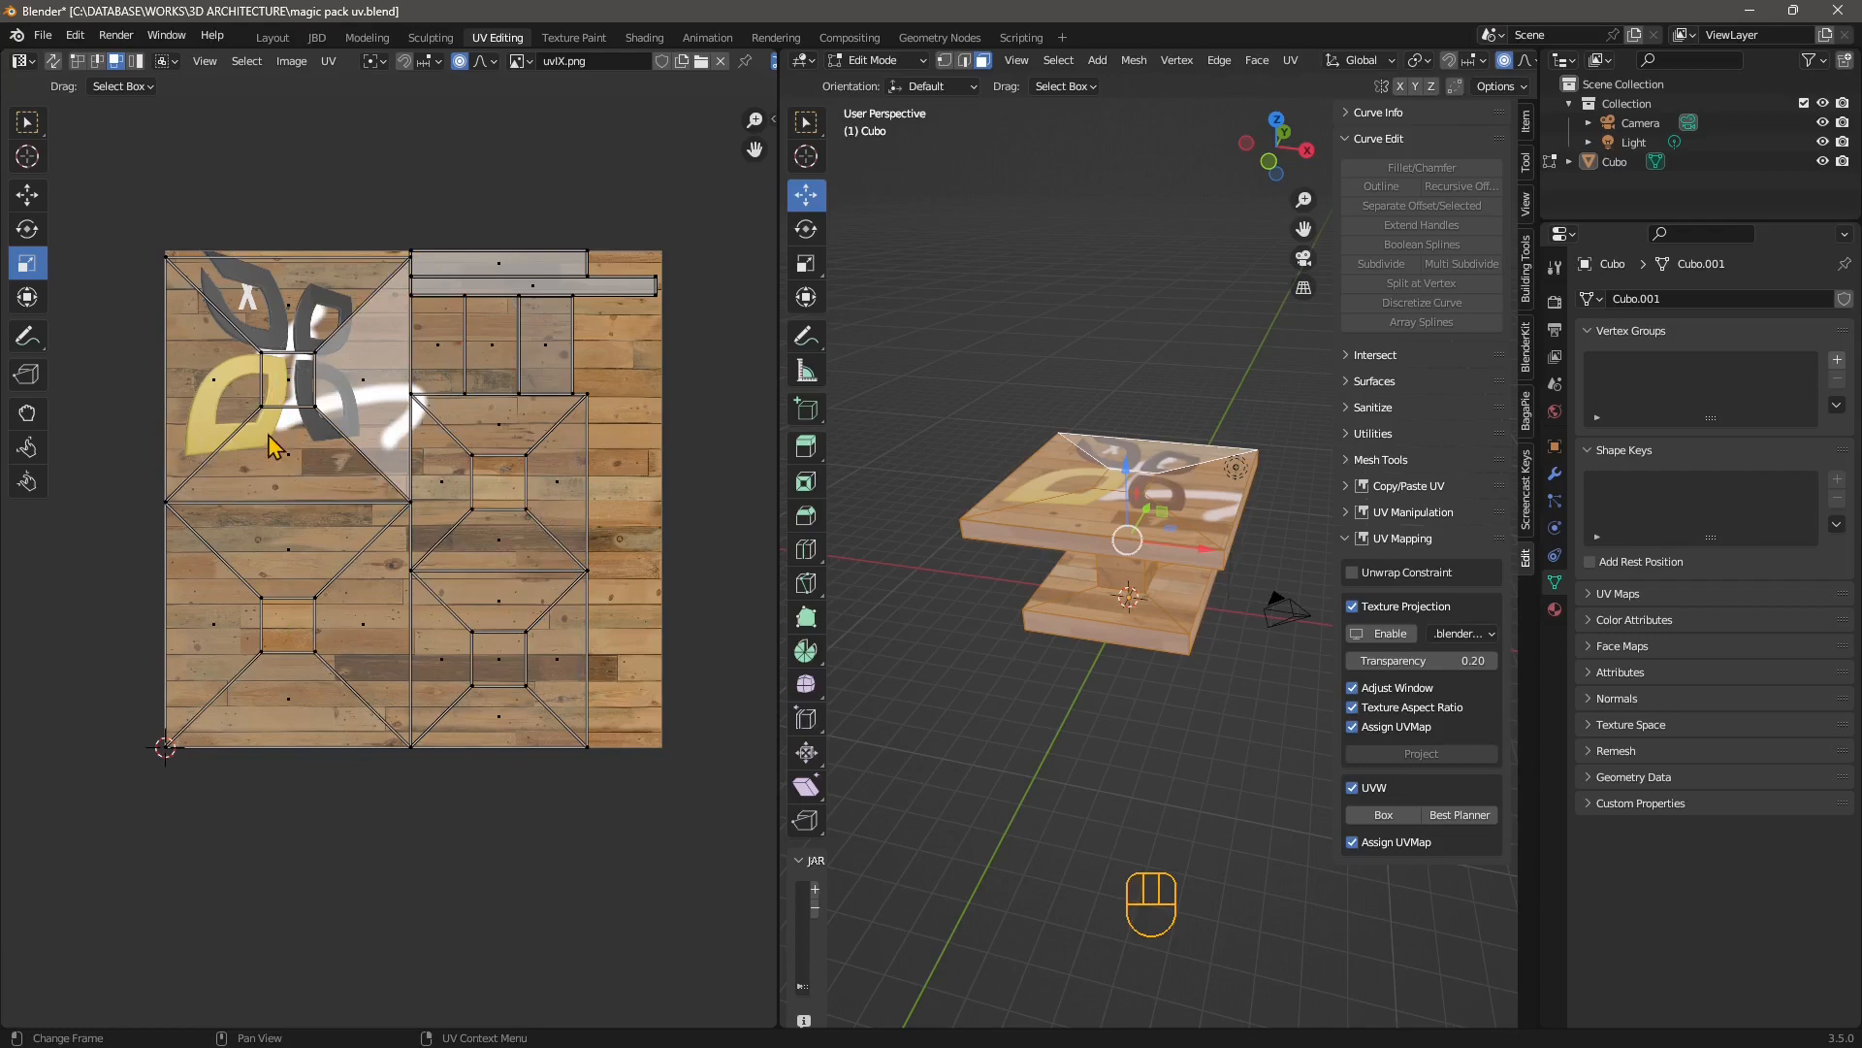
Select individual tabletop faces in the 3D view and examine which UV islands and texture areas they correspond to
left_click(1037, 520)
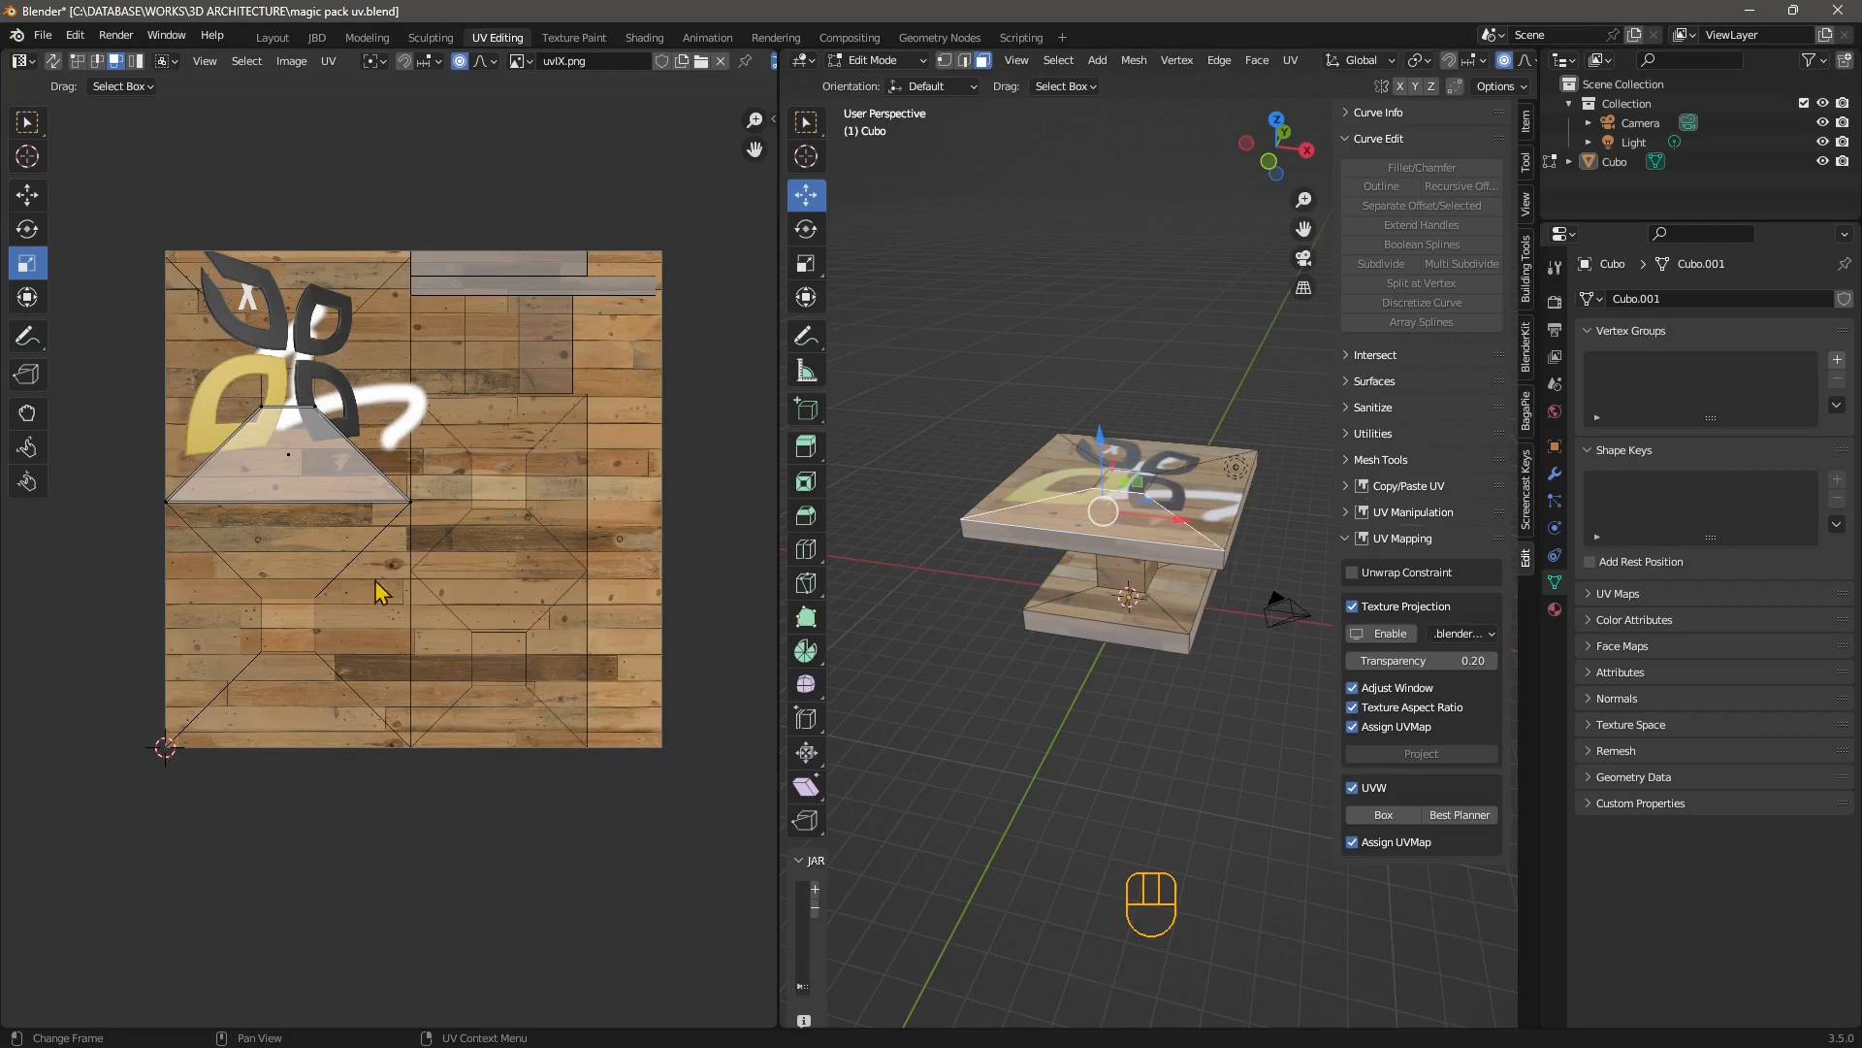
middle_click_drag(363, 408, 369, 430)
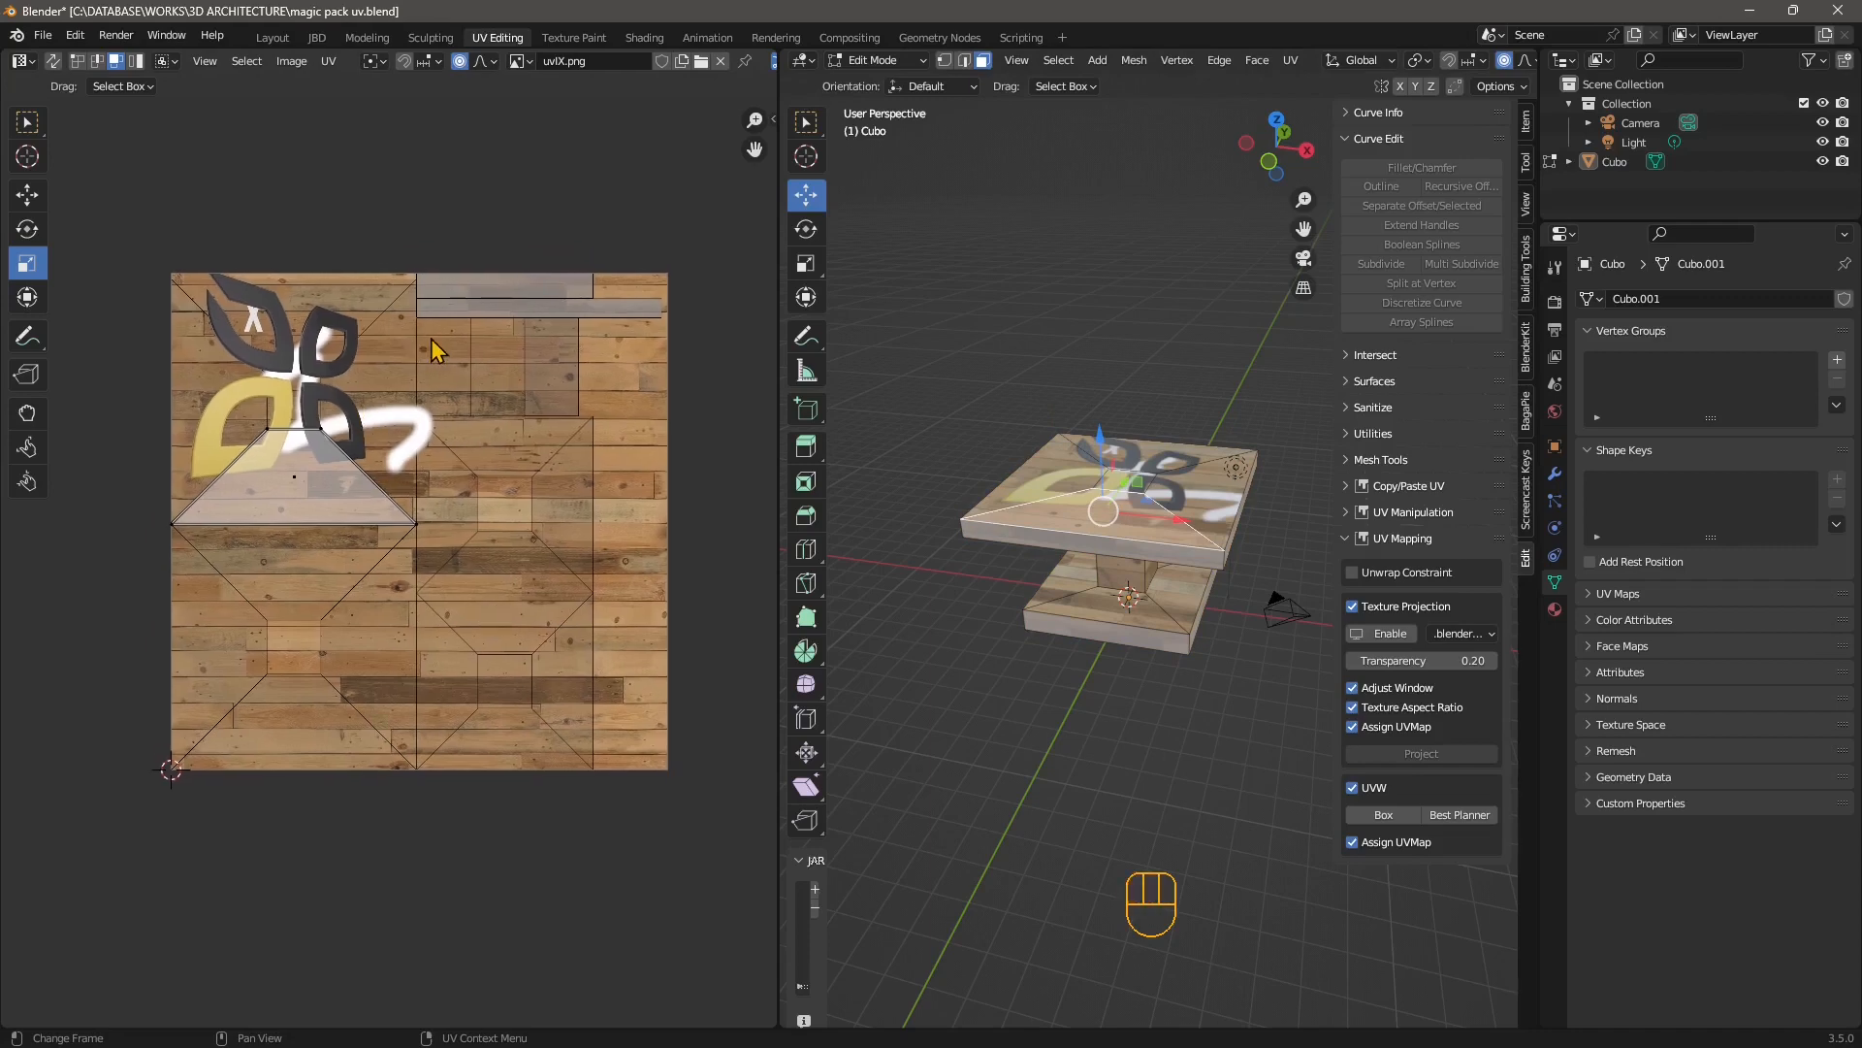
left_click(1053, 473)
left_click(1133, 474)
left_click(1139, 448)
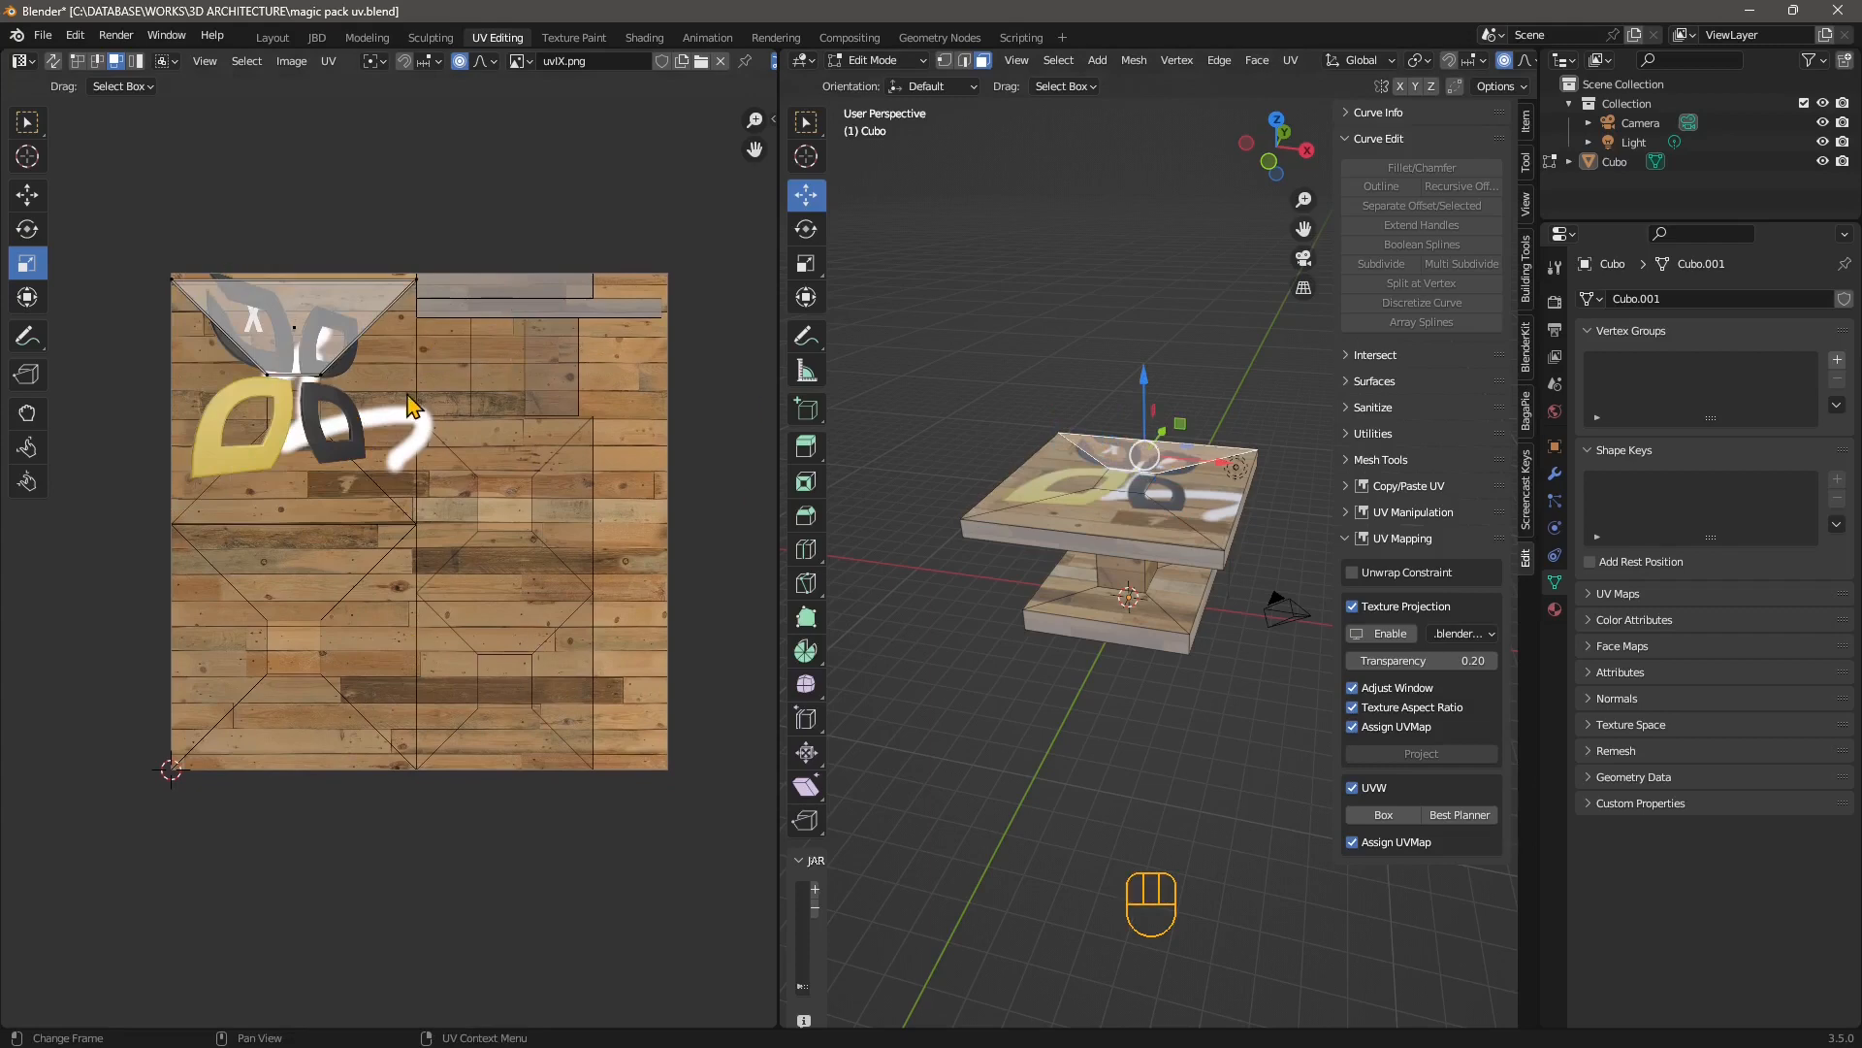
middle_click_drag(951, 417, 1062, 364)
middle_click_drag(1133, 681, 1040, 500)
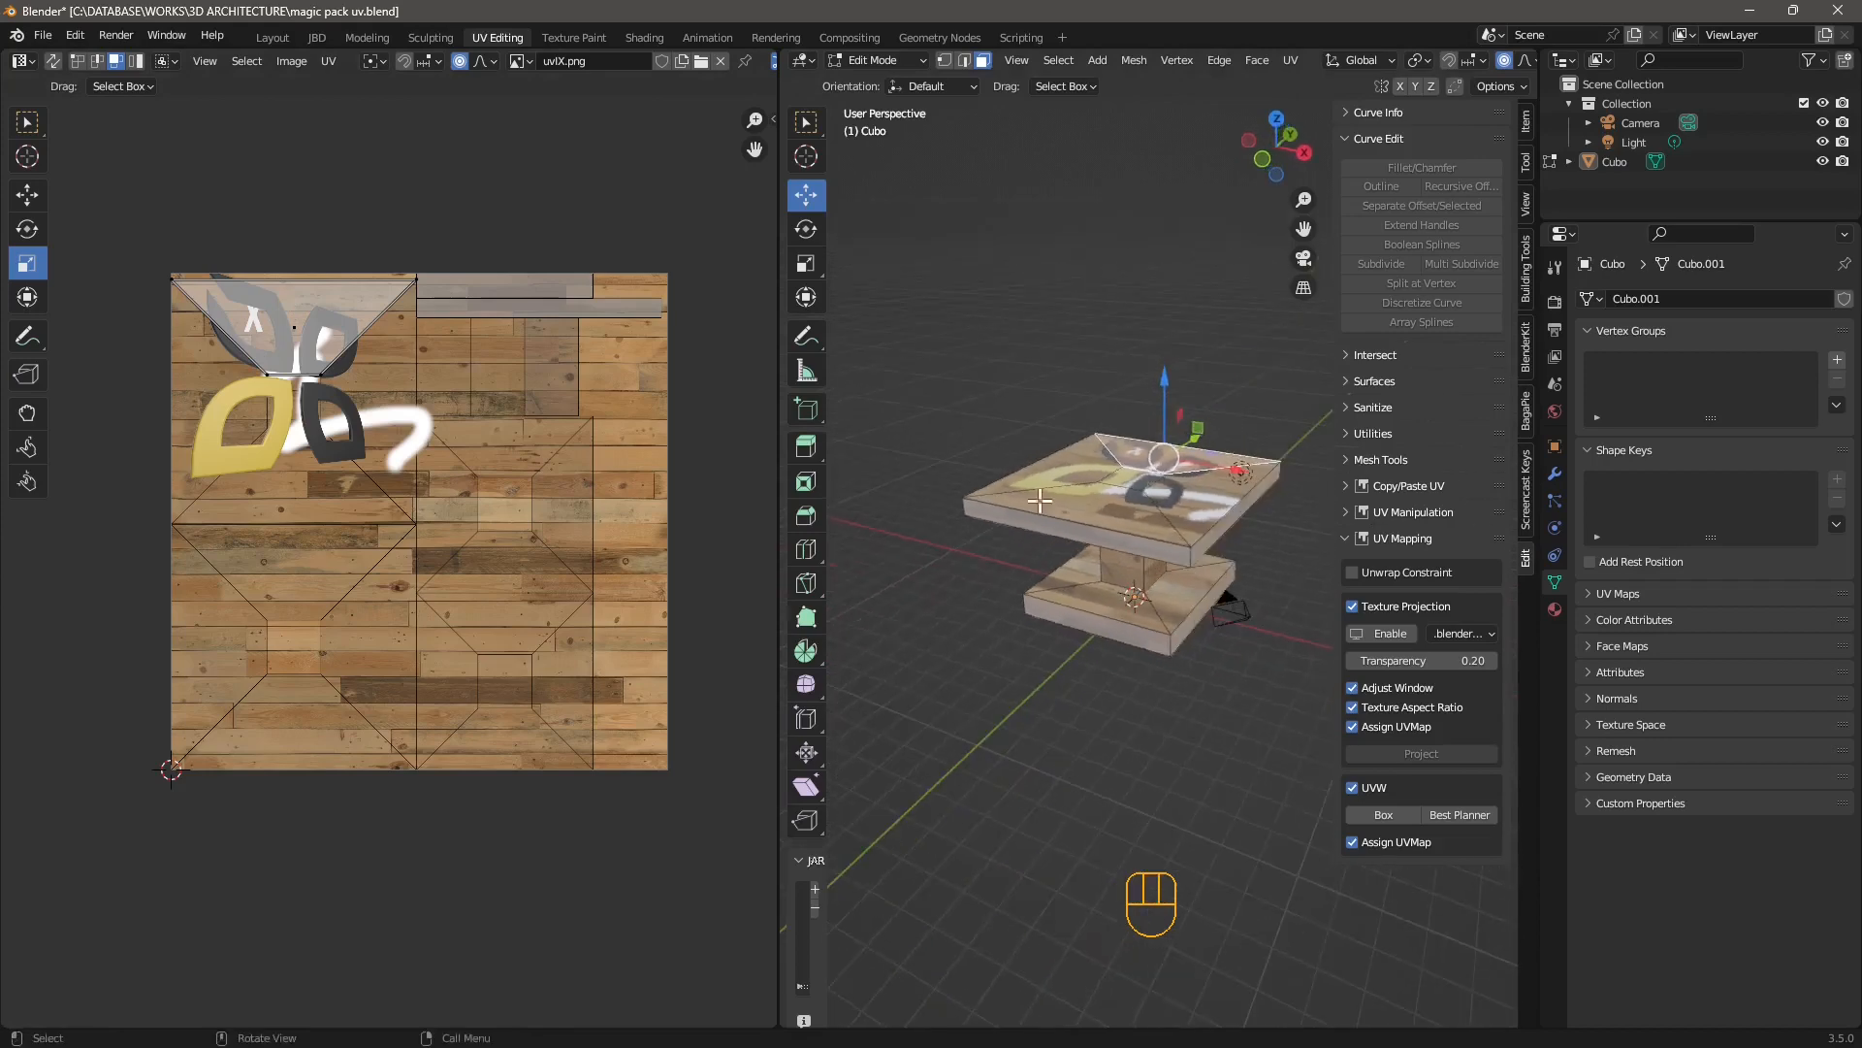
left_click(1067, 537)
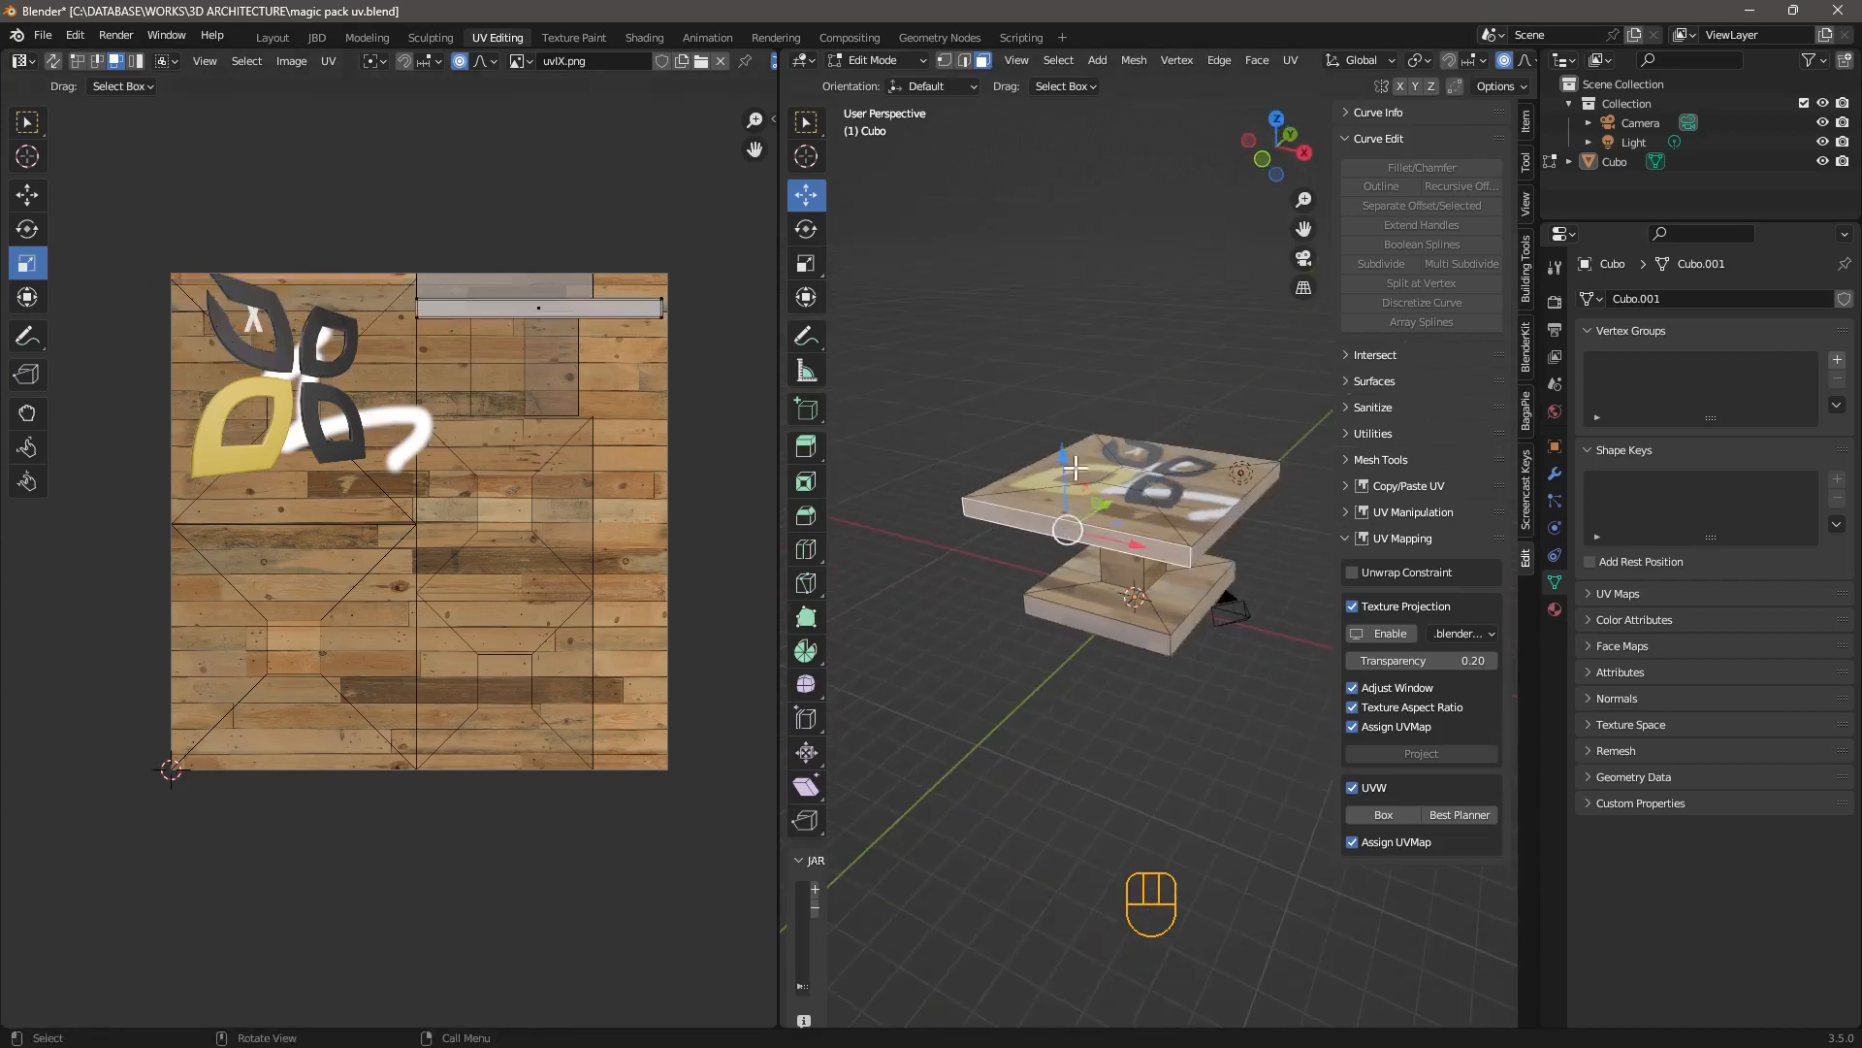
left_click(1059, 480)
middle_click_drag(1127, 559, 1151, 585)
left_click(1107, 527)
left_click(1126, 478)
left_click(1156, 450)
left_click(1191, 513)
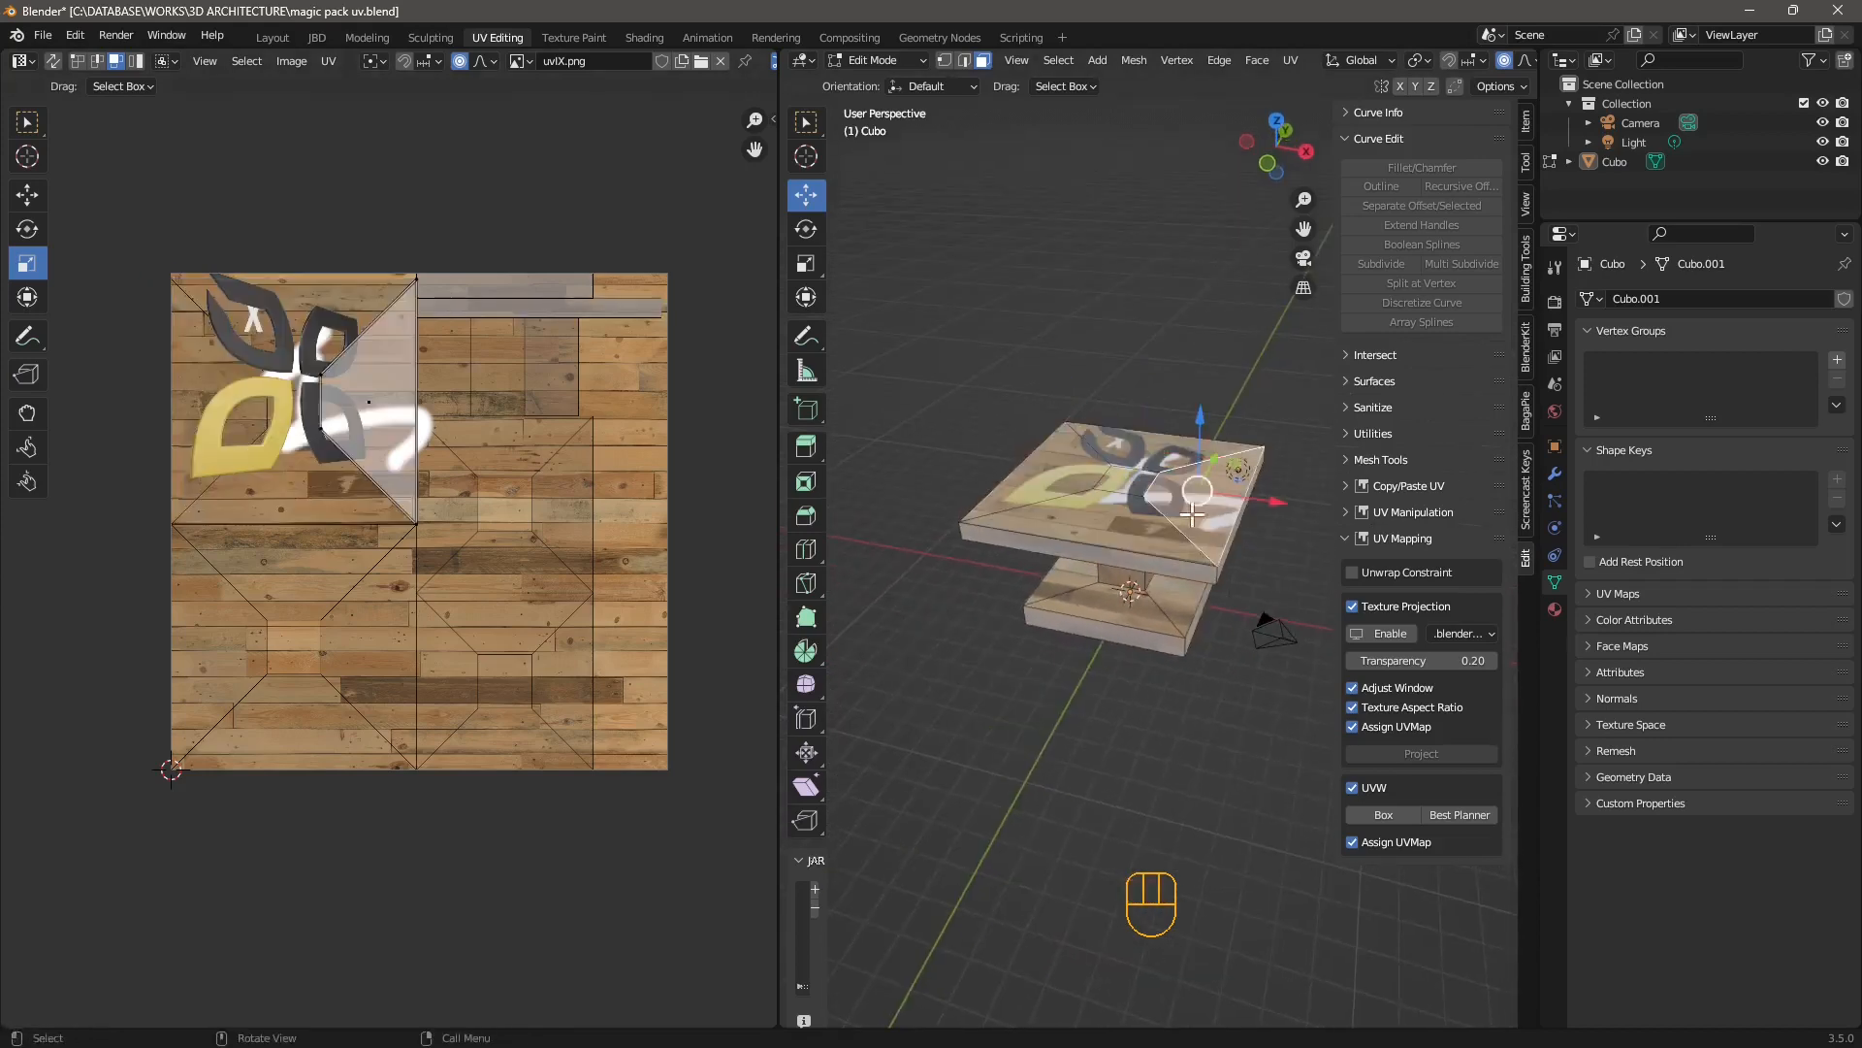
left_click(1132, 722)
middle_click_drag(1125, 656, 1264, 756)
middle_click_drag(1019, 616, 1025, 487)
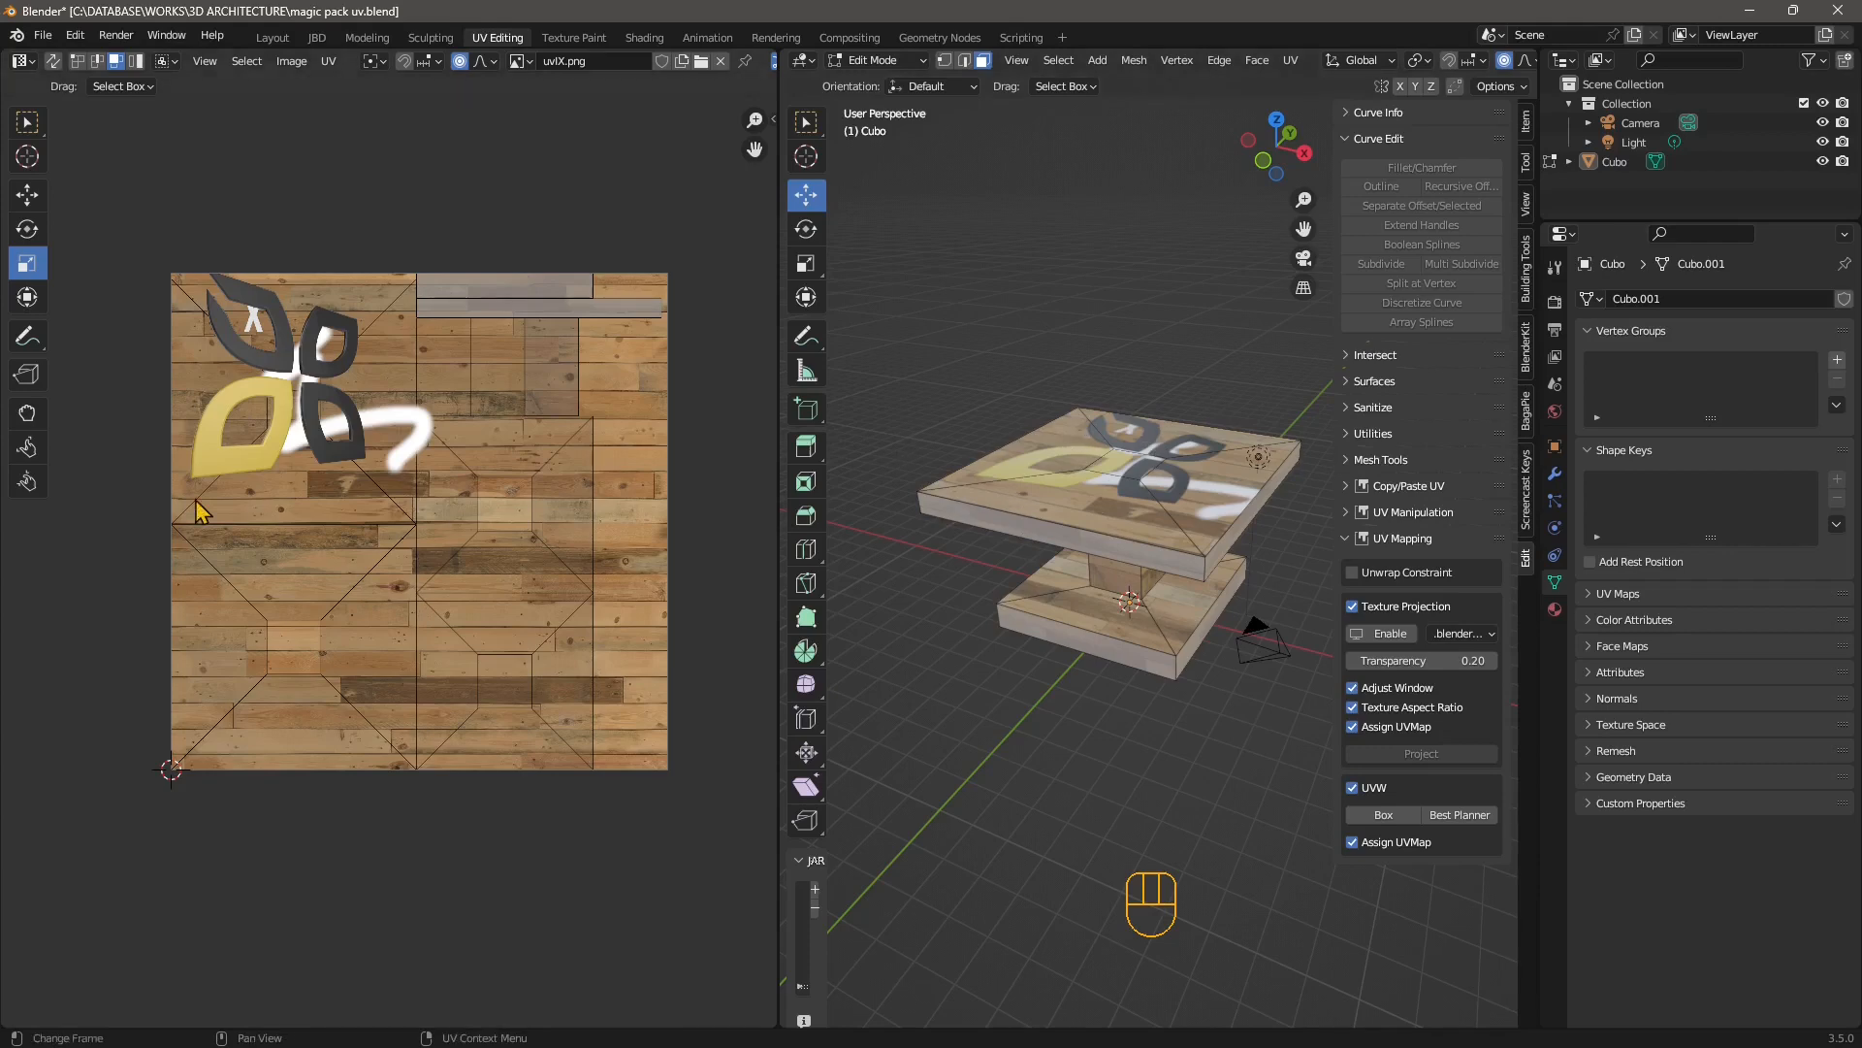
middle_click_drag(1013, 555, 1073, 574)
Return to Object Mode, remove the table's existing Materiale material and create a new one
key("Tab")
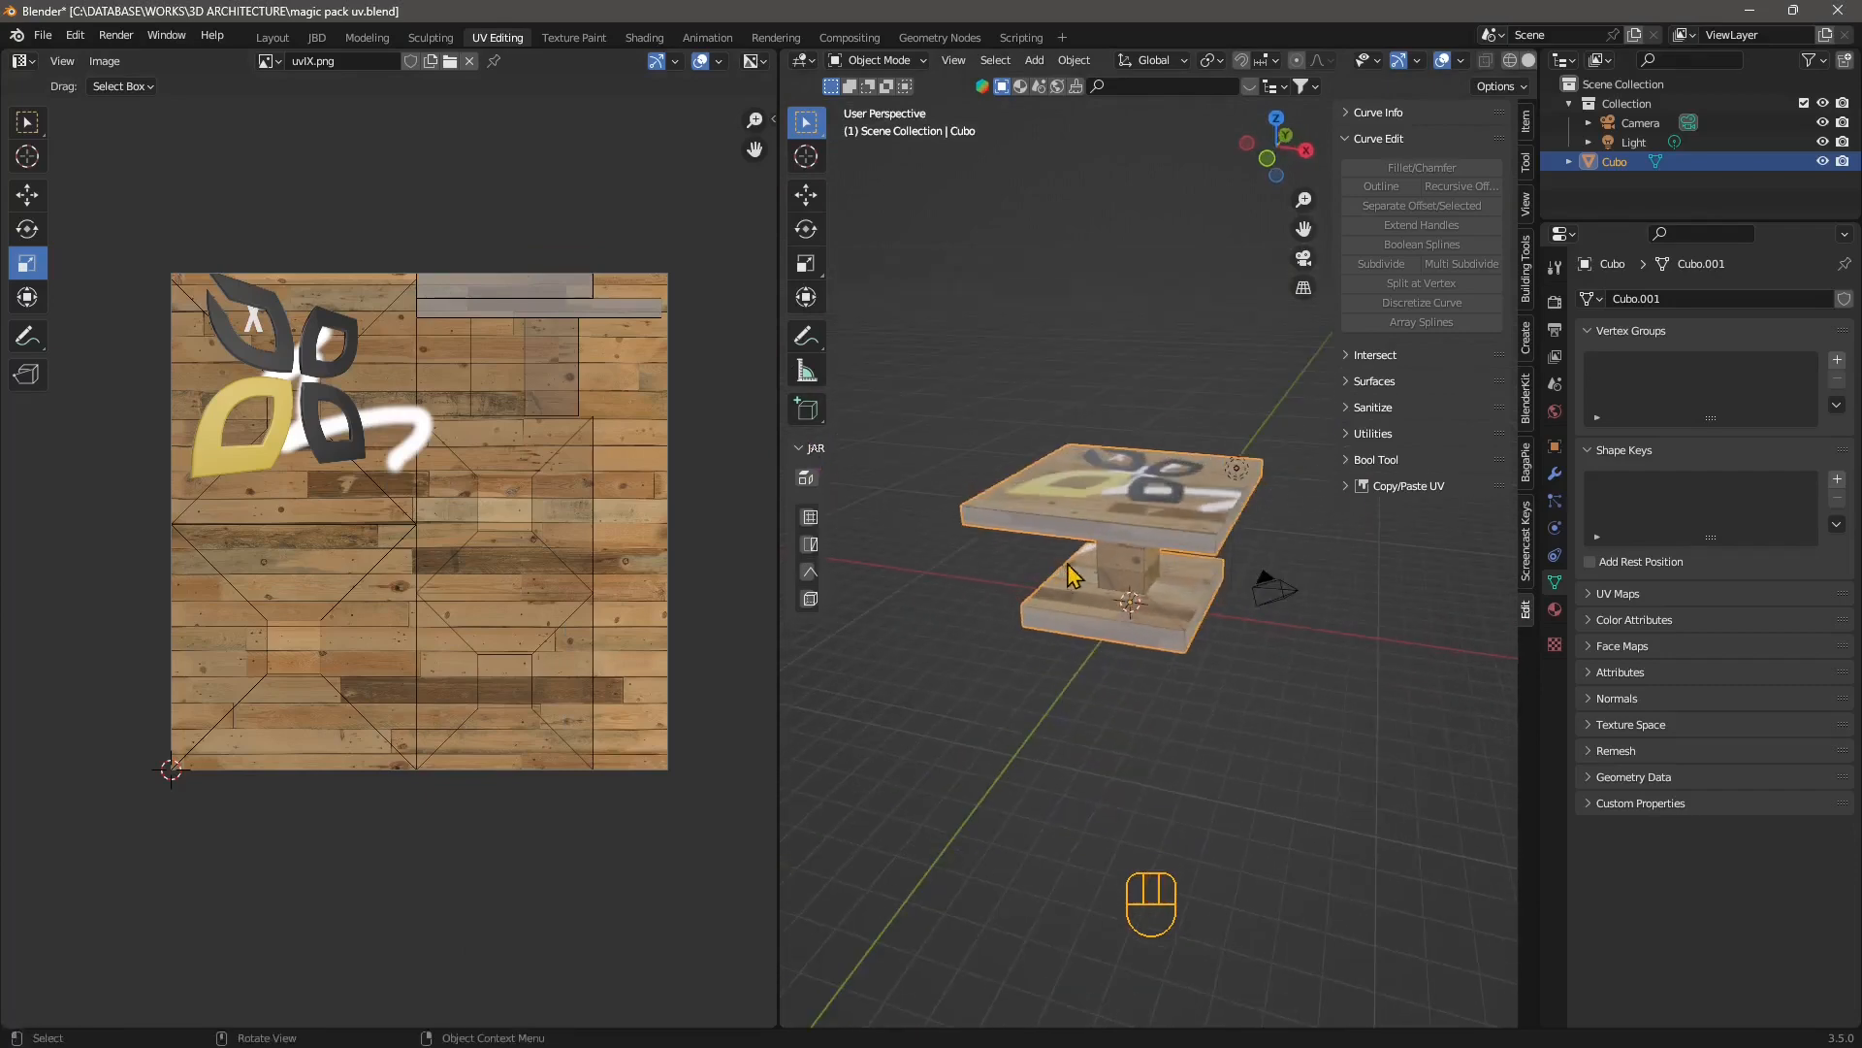
left_click(1555, 610)
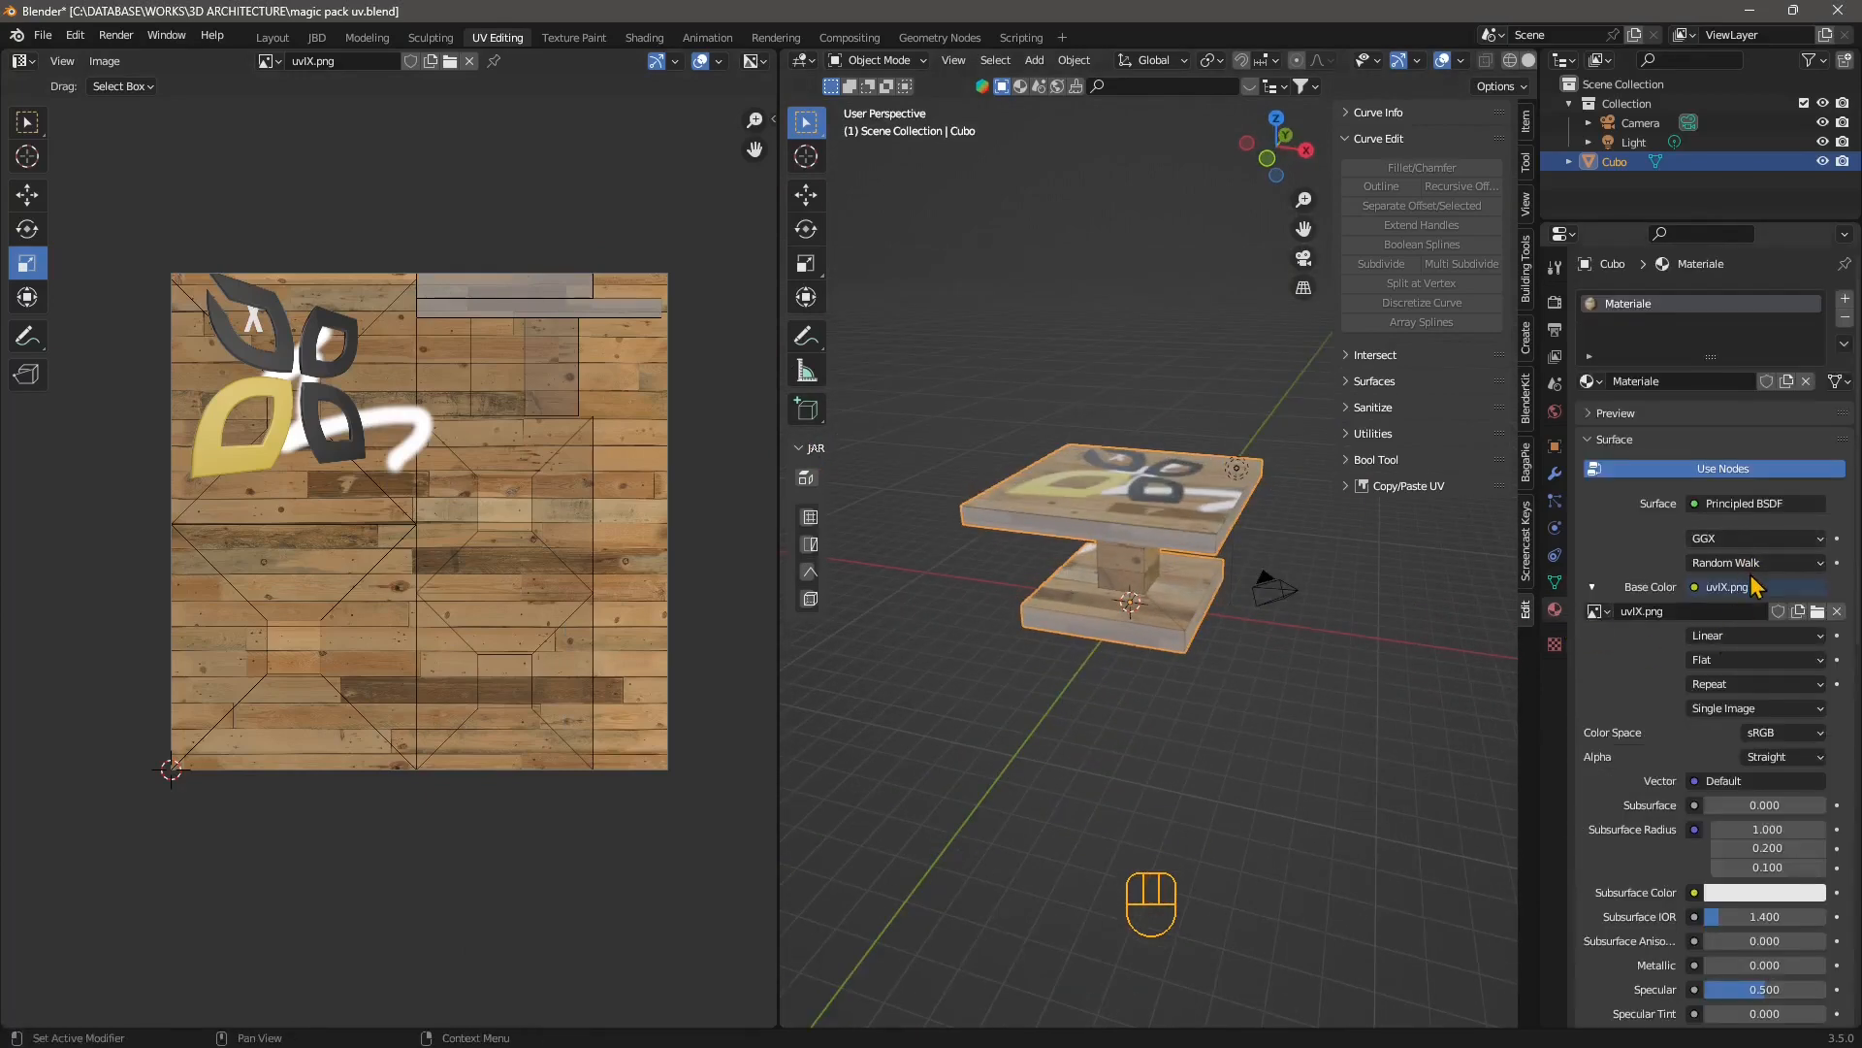
left_click(1845, 318)
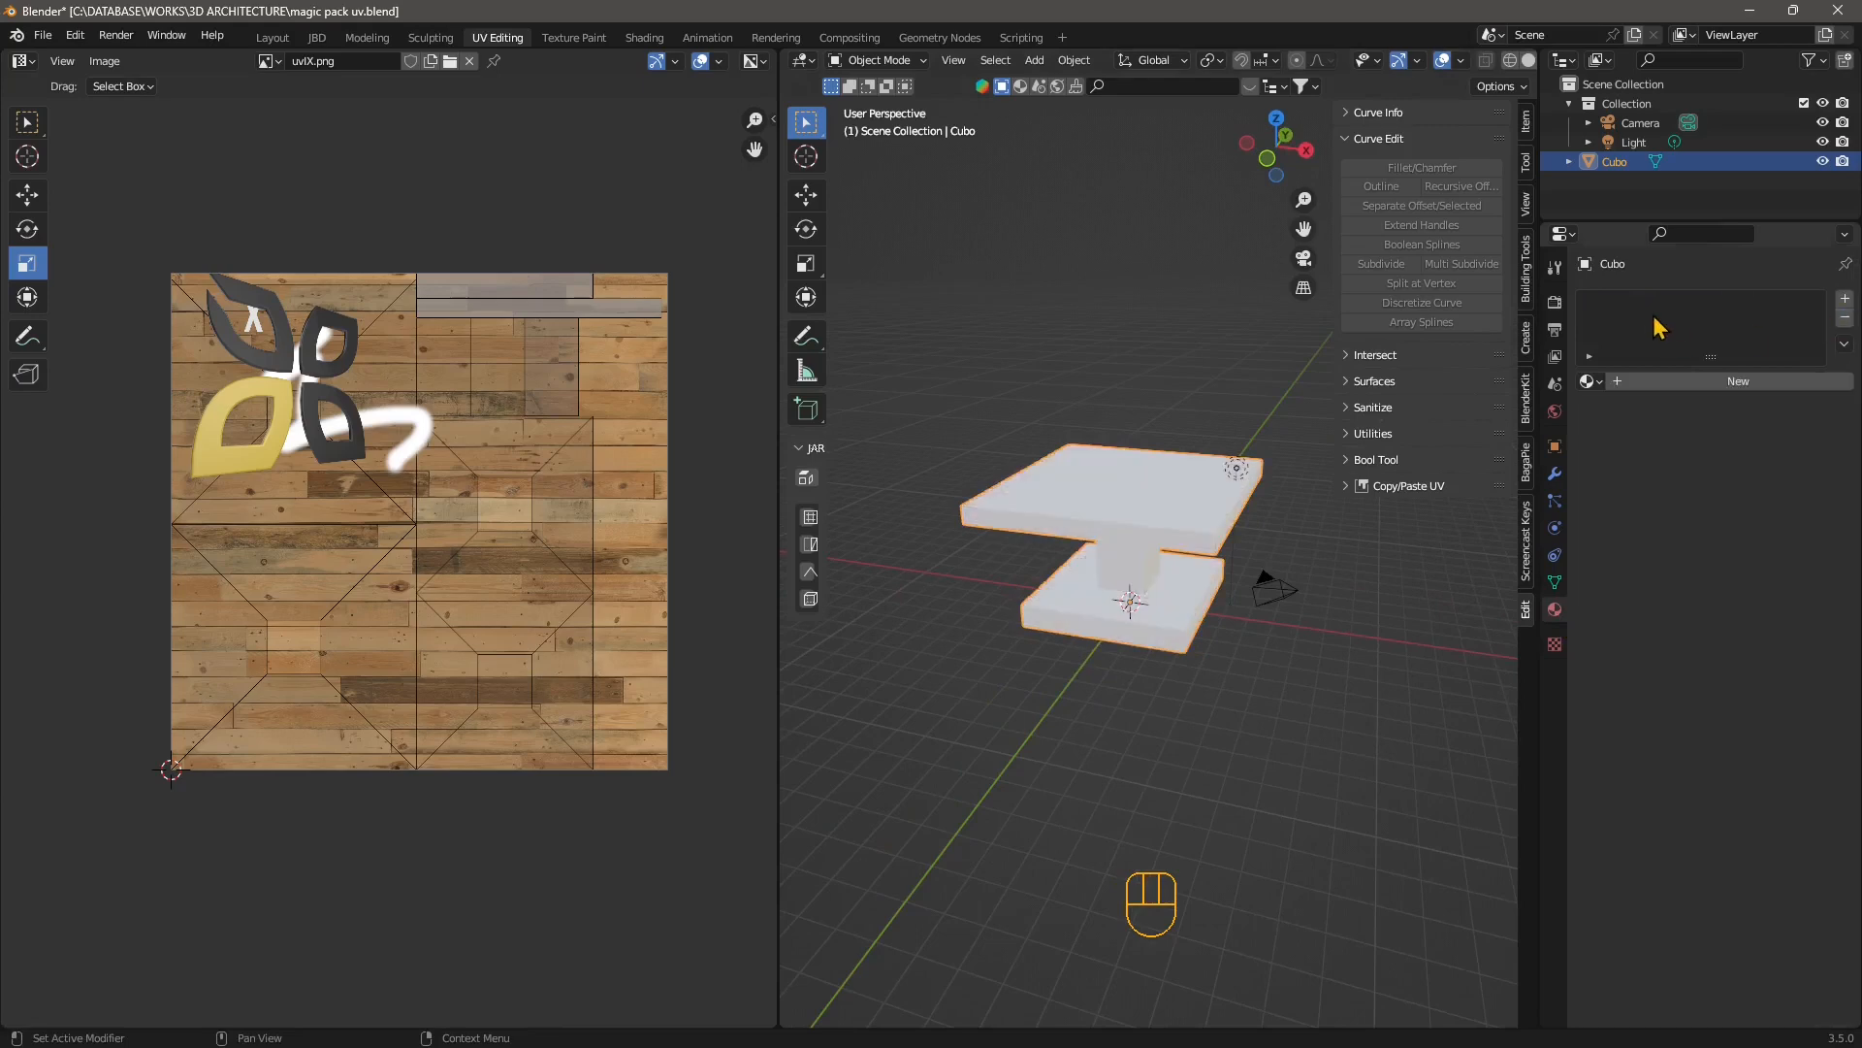
left_click(1668, 381)
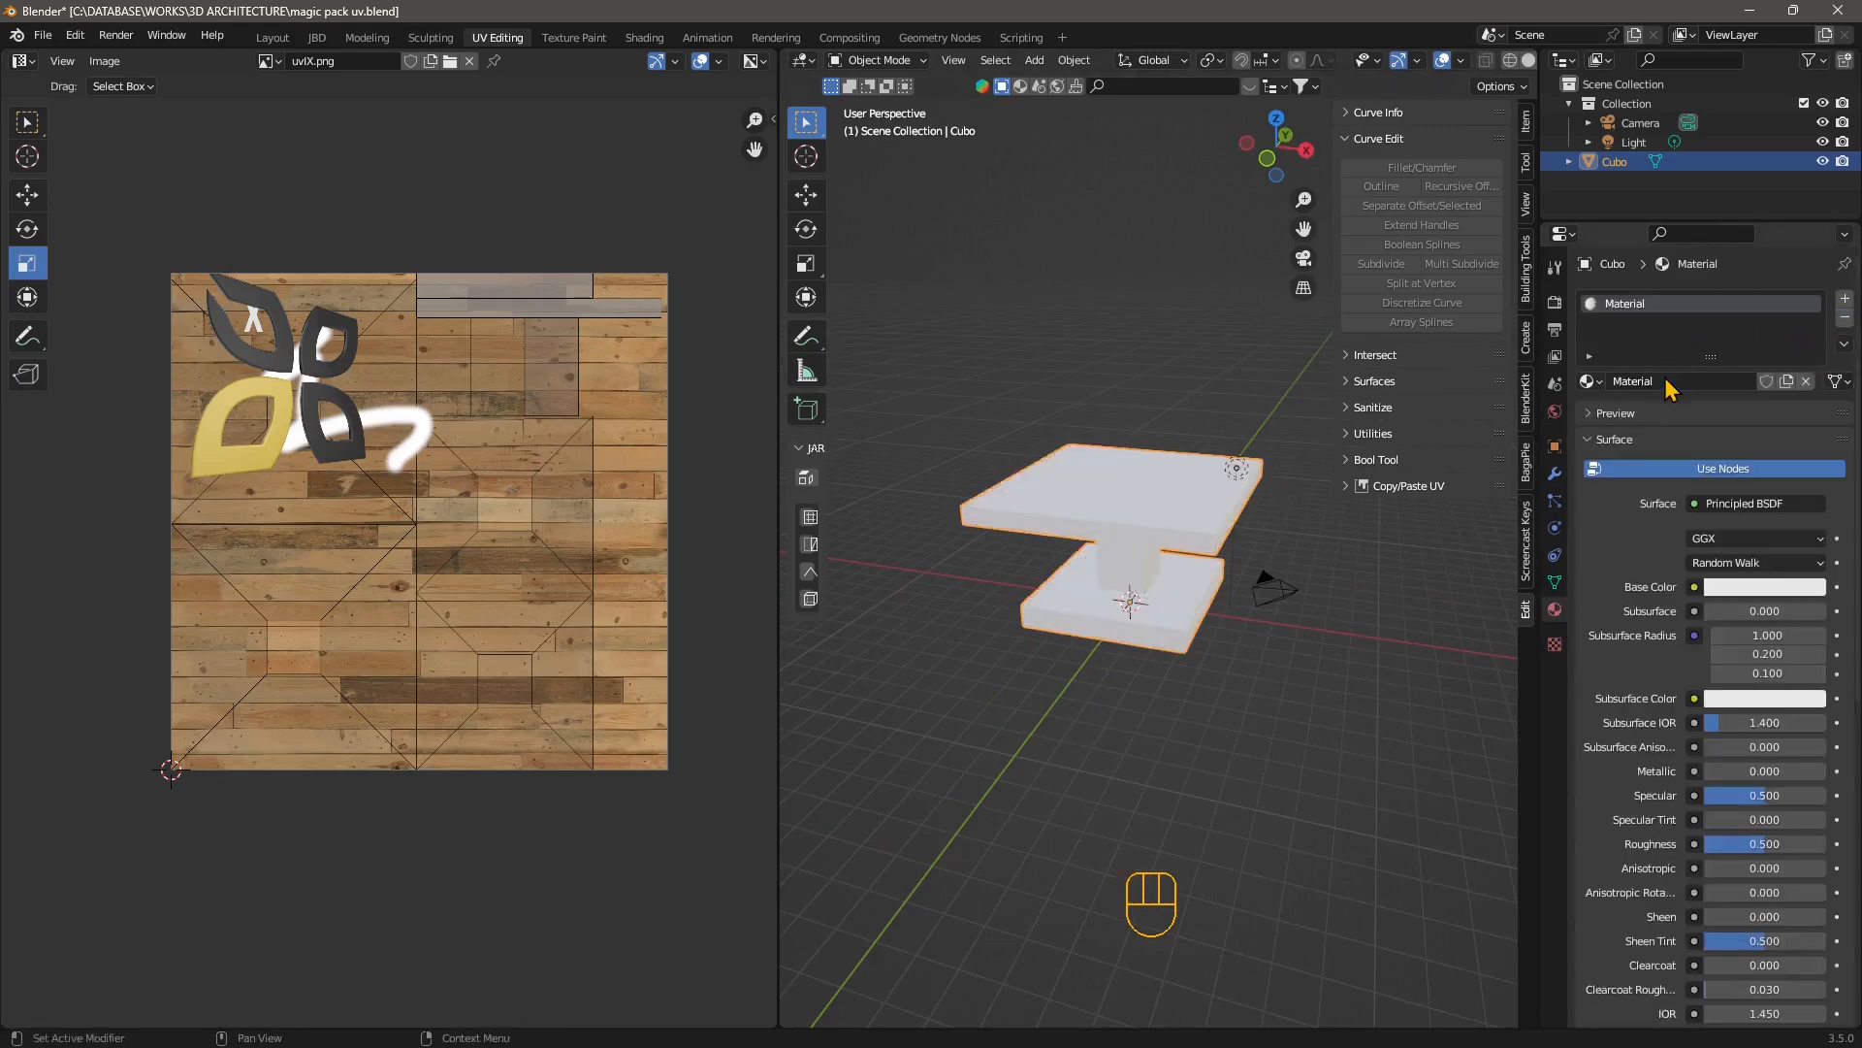
Assign an Image Texture to the new material's Base Color and load raw_plank_wall_diff_1k.jpg from the BLENDER 3 folder
left_click(1695, 588)
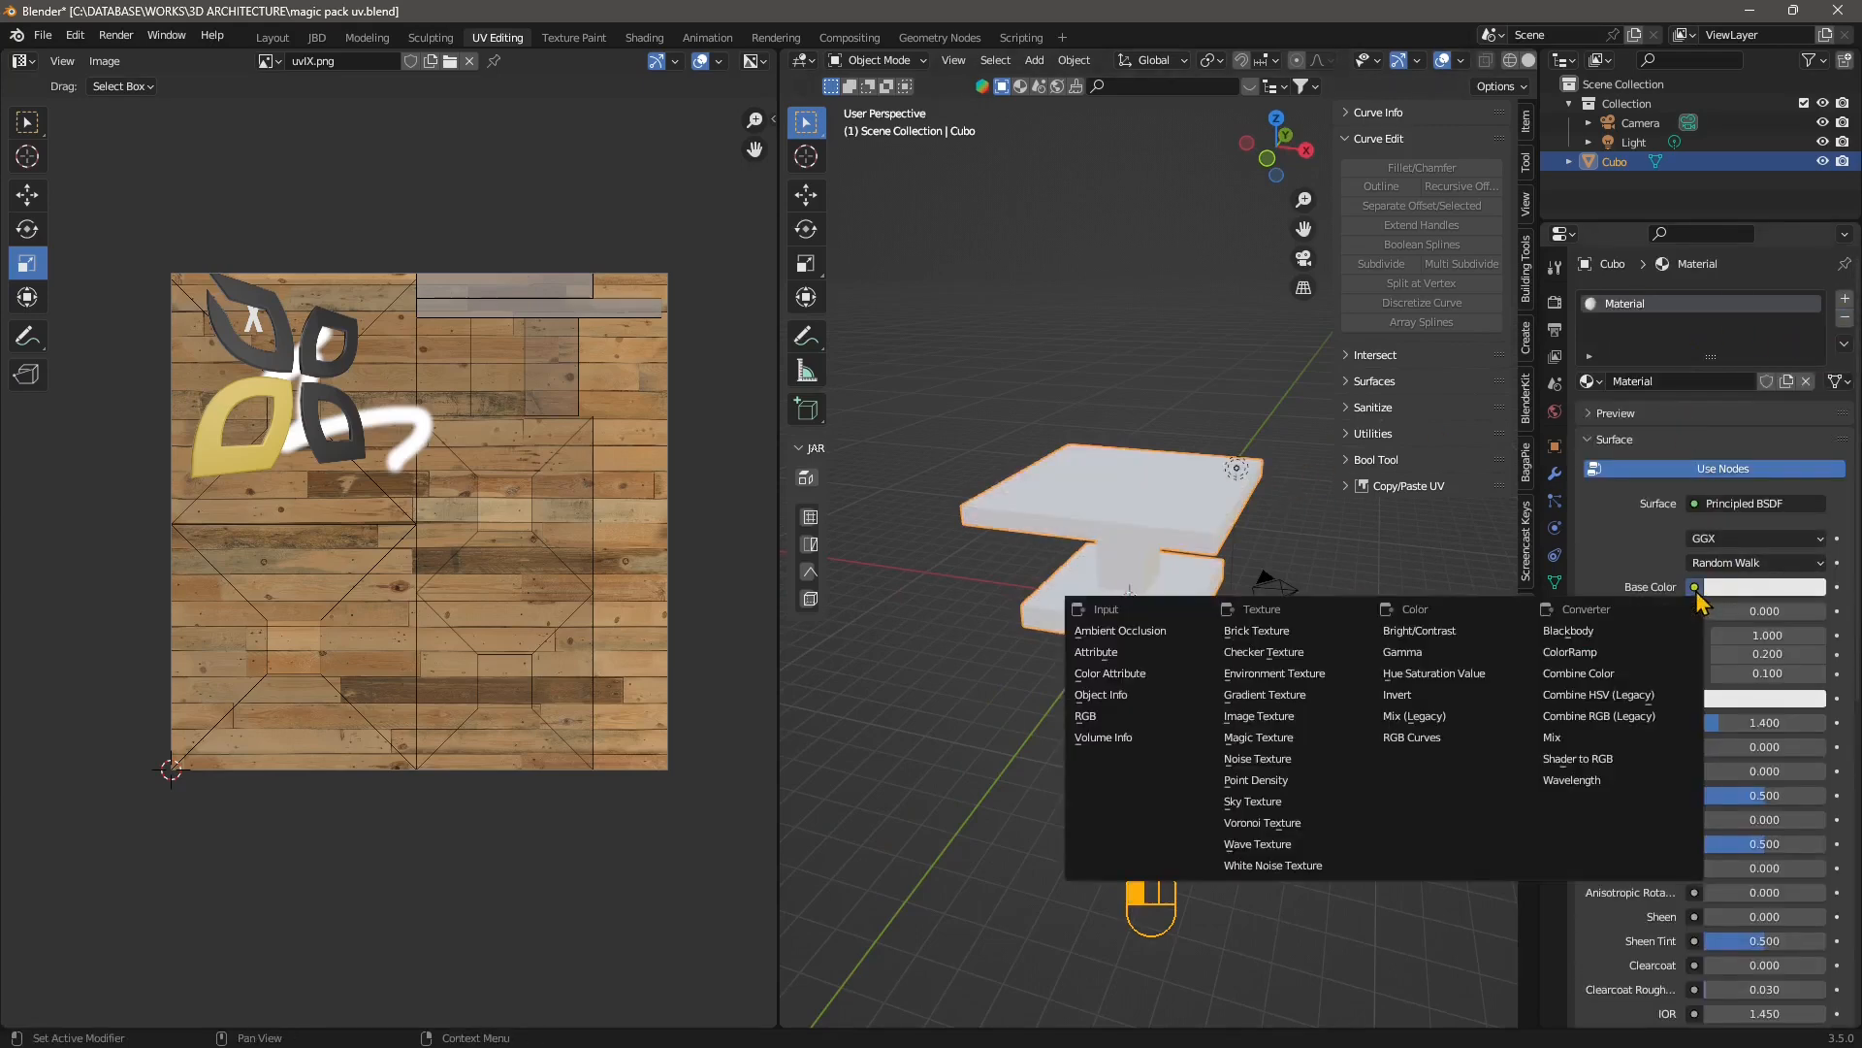
left_click(1261, 717)
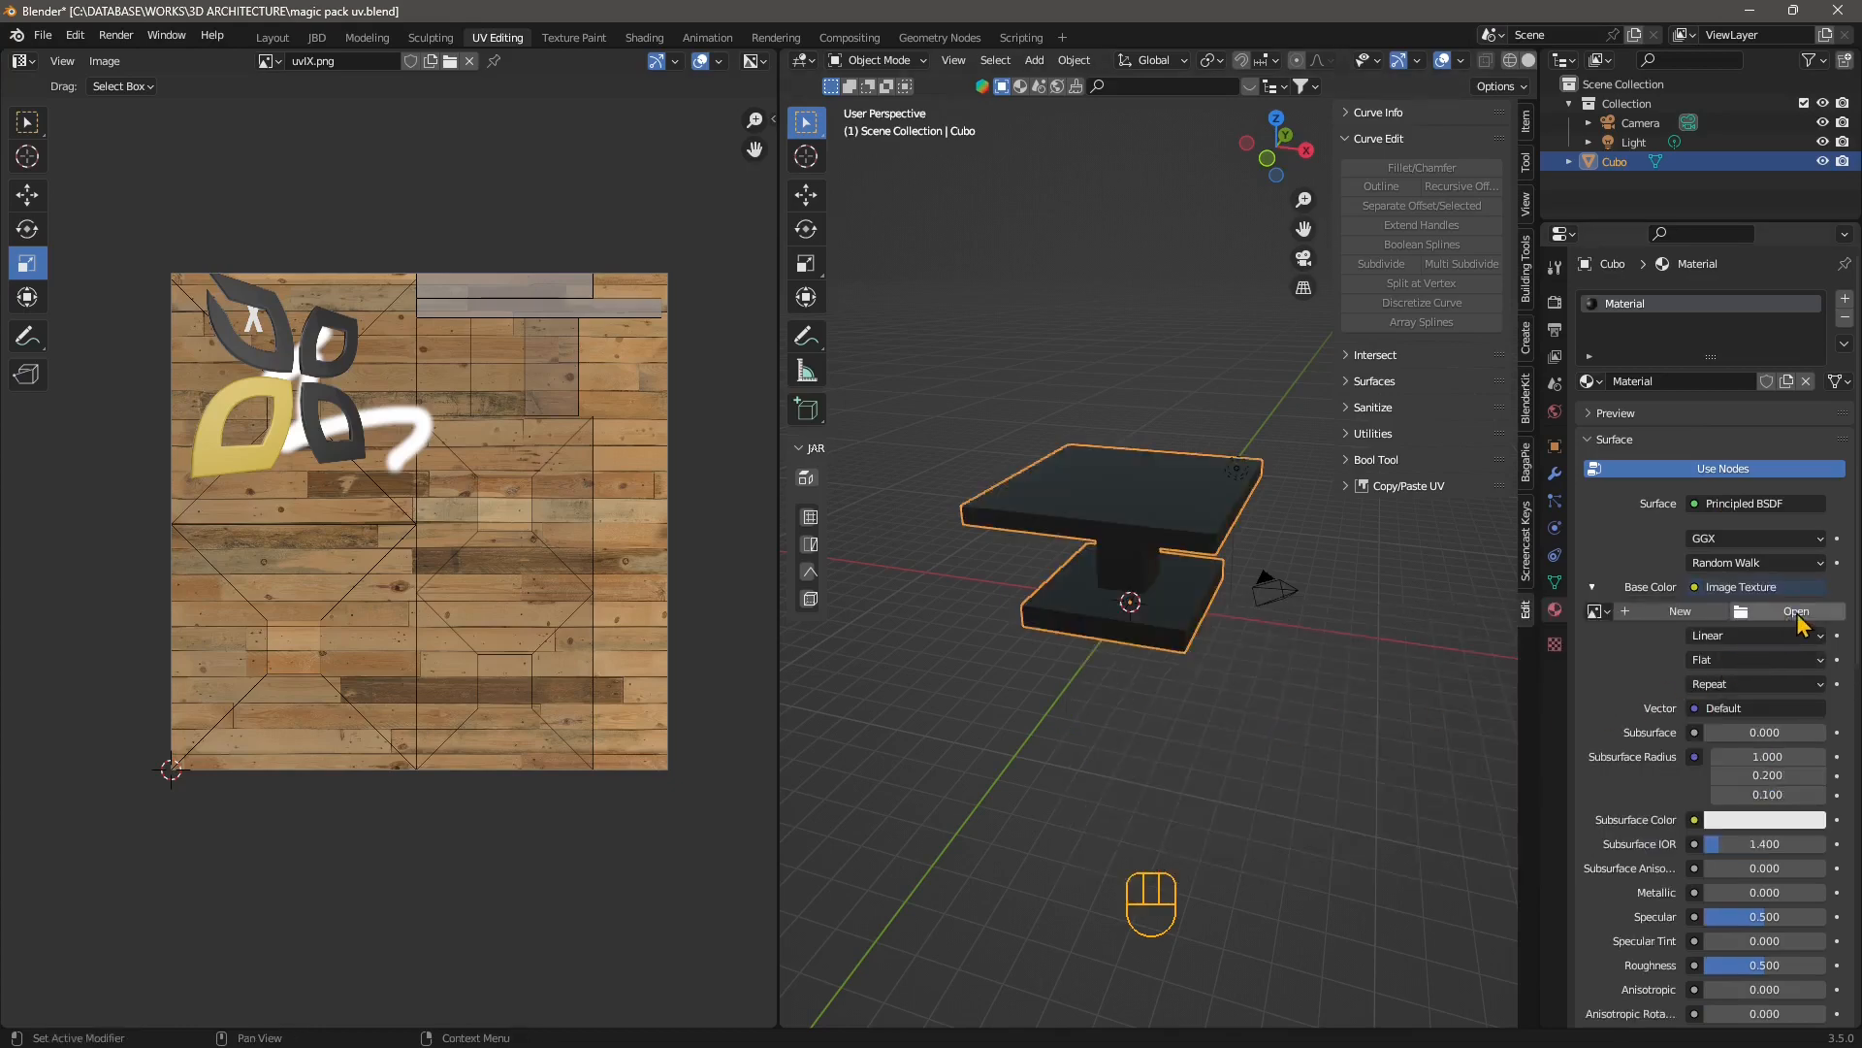
left_click(1782, 624)
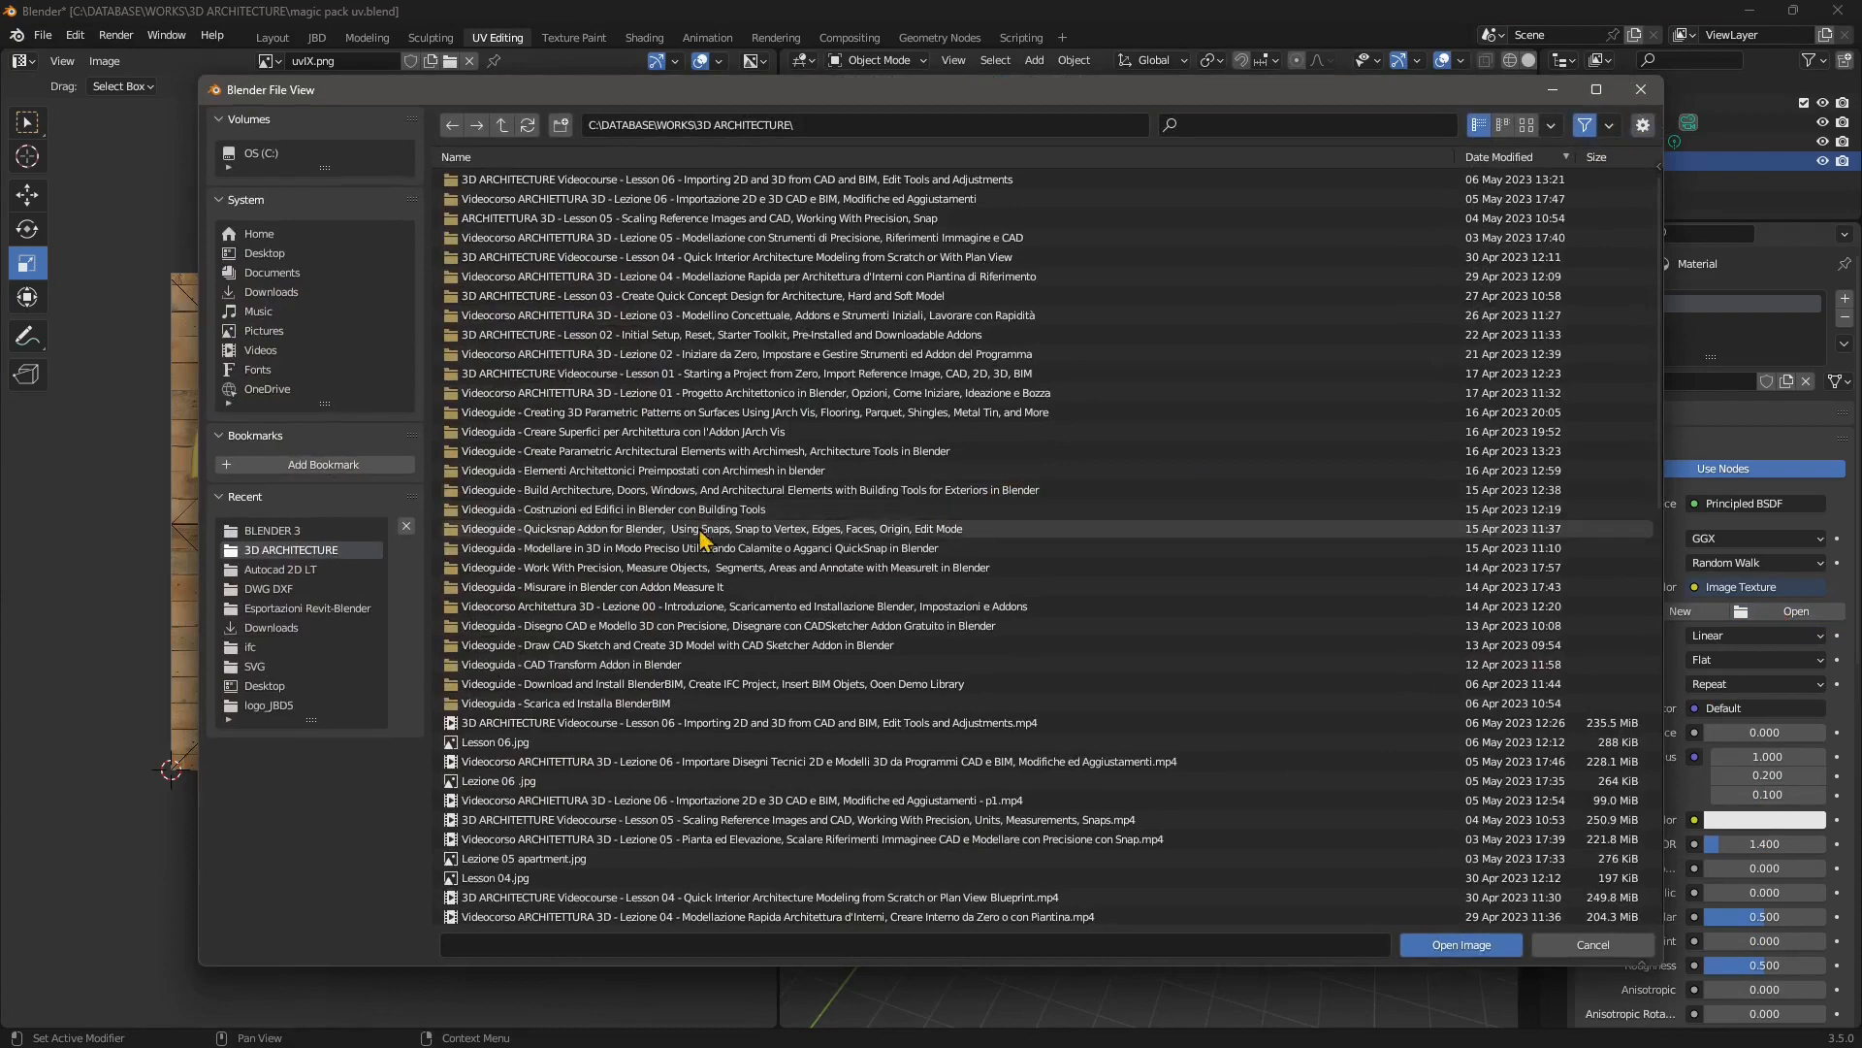
scroll(644, 766, "down", 3)
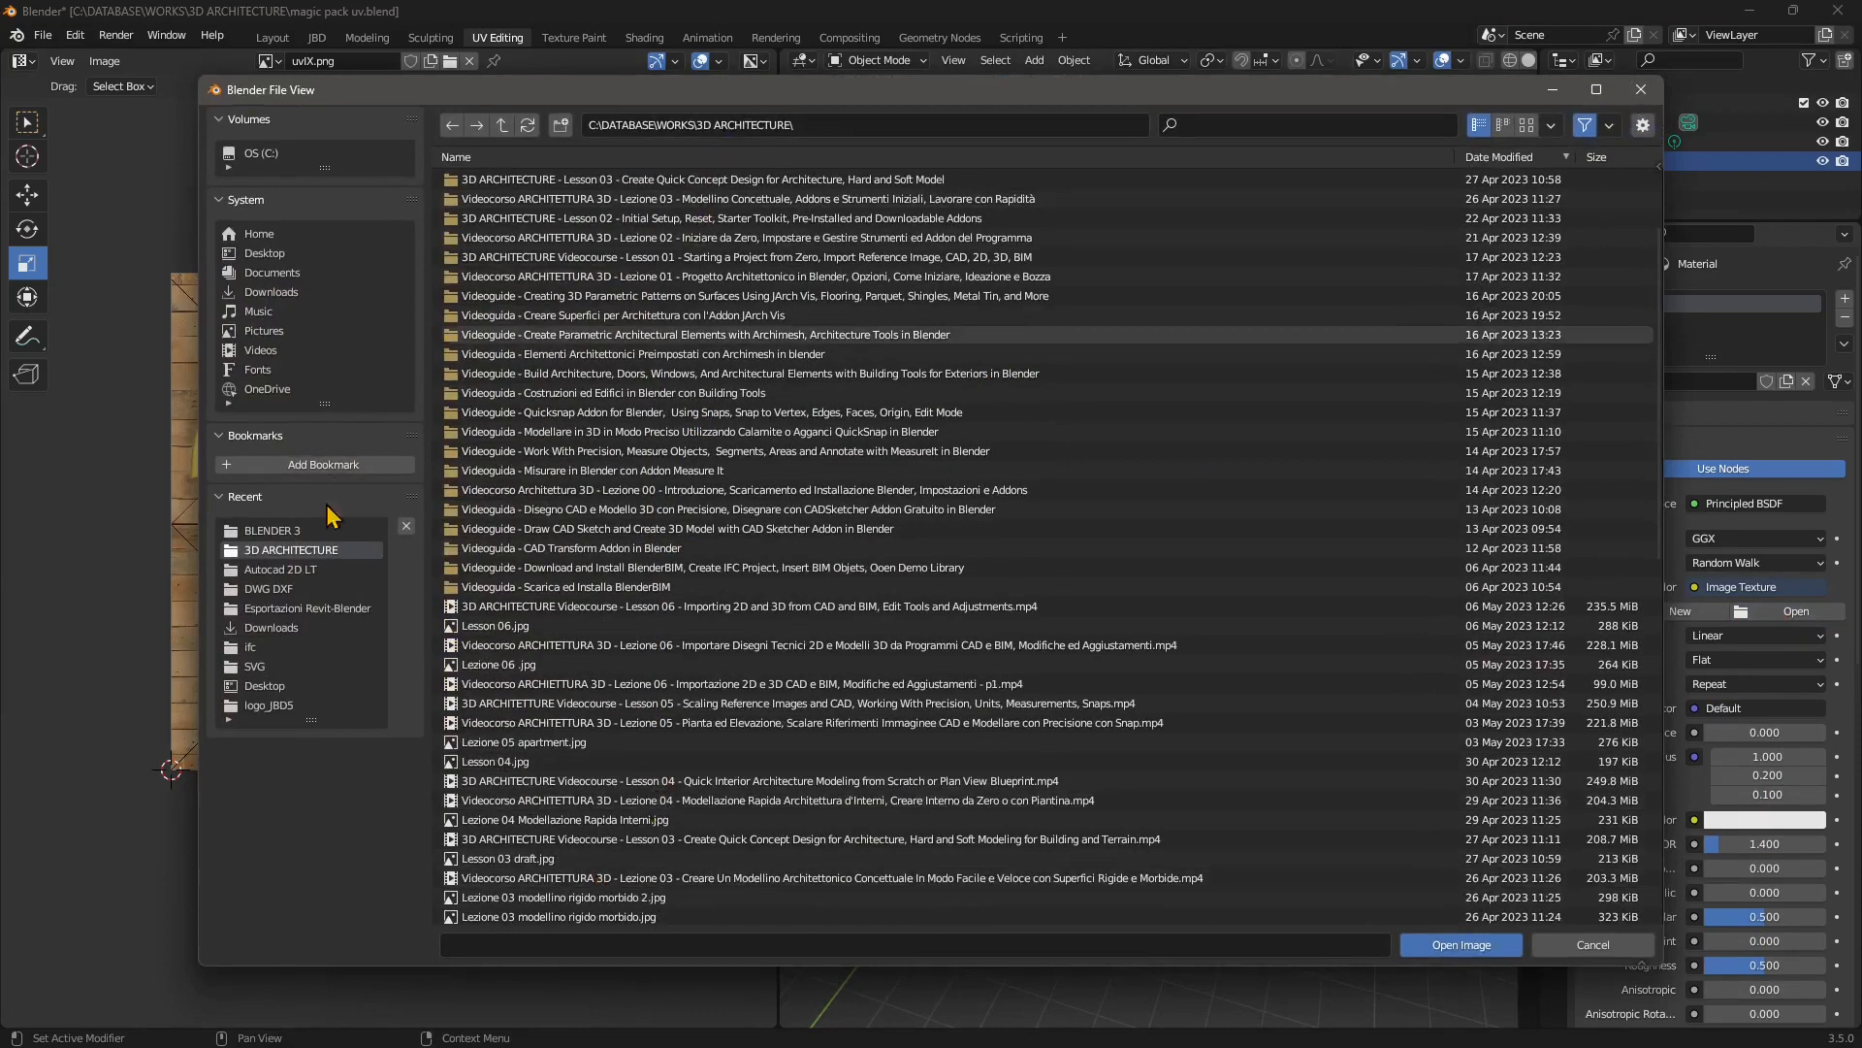
left_click(281, 536)
scroll(707, 819, "up", 10)
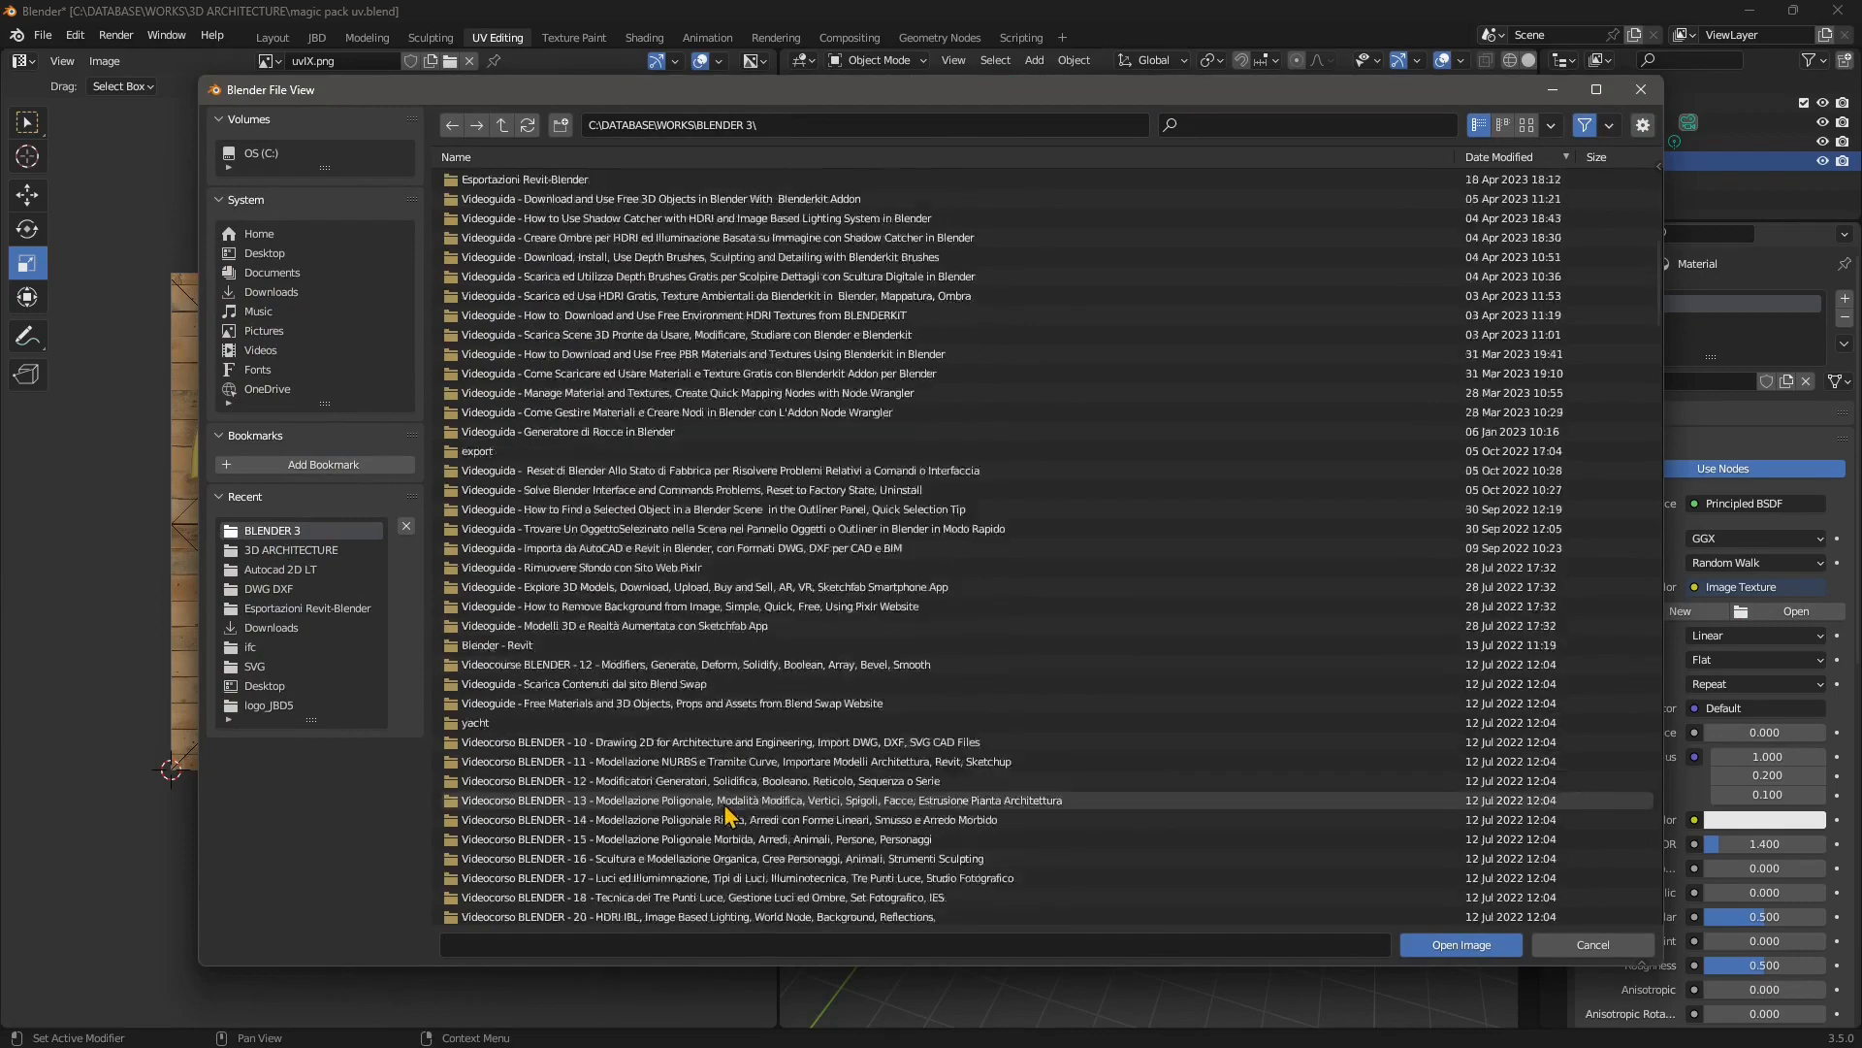
scroll(601, 823, "down", 15)
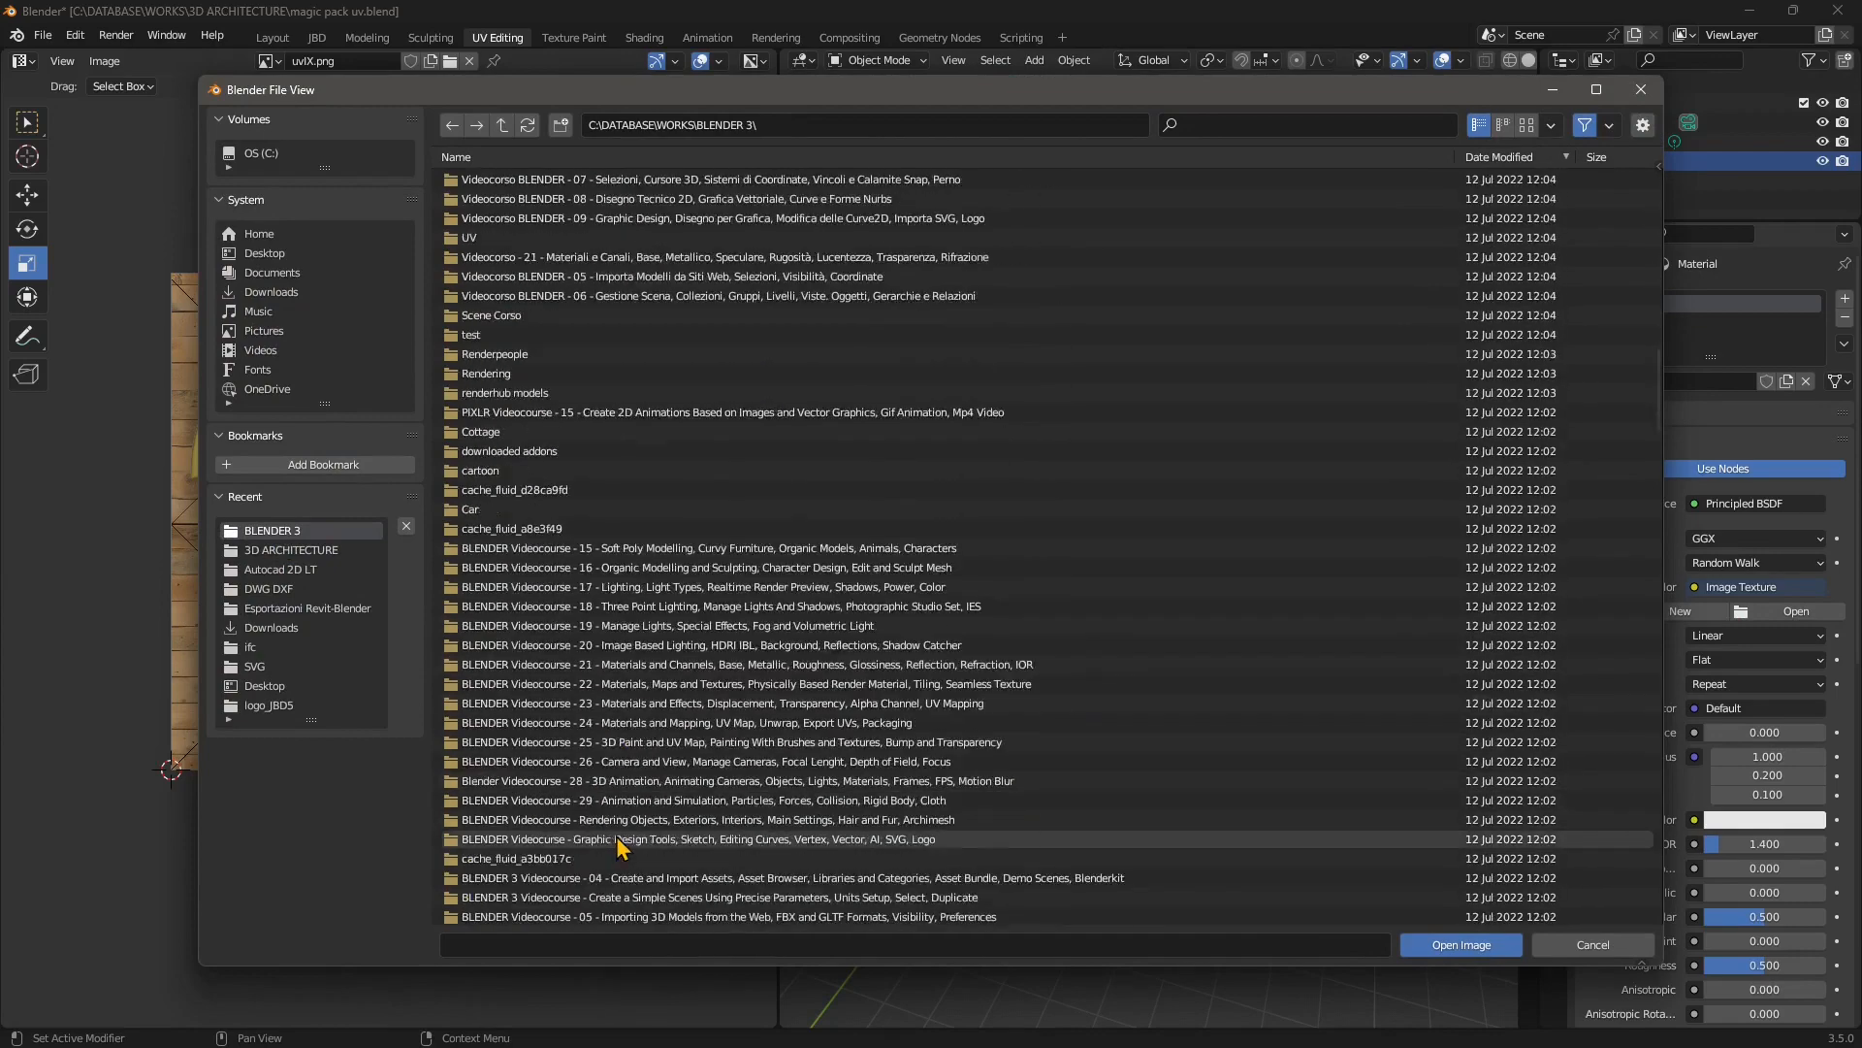
scroll(638, 807, "down", 5)
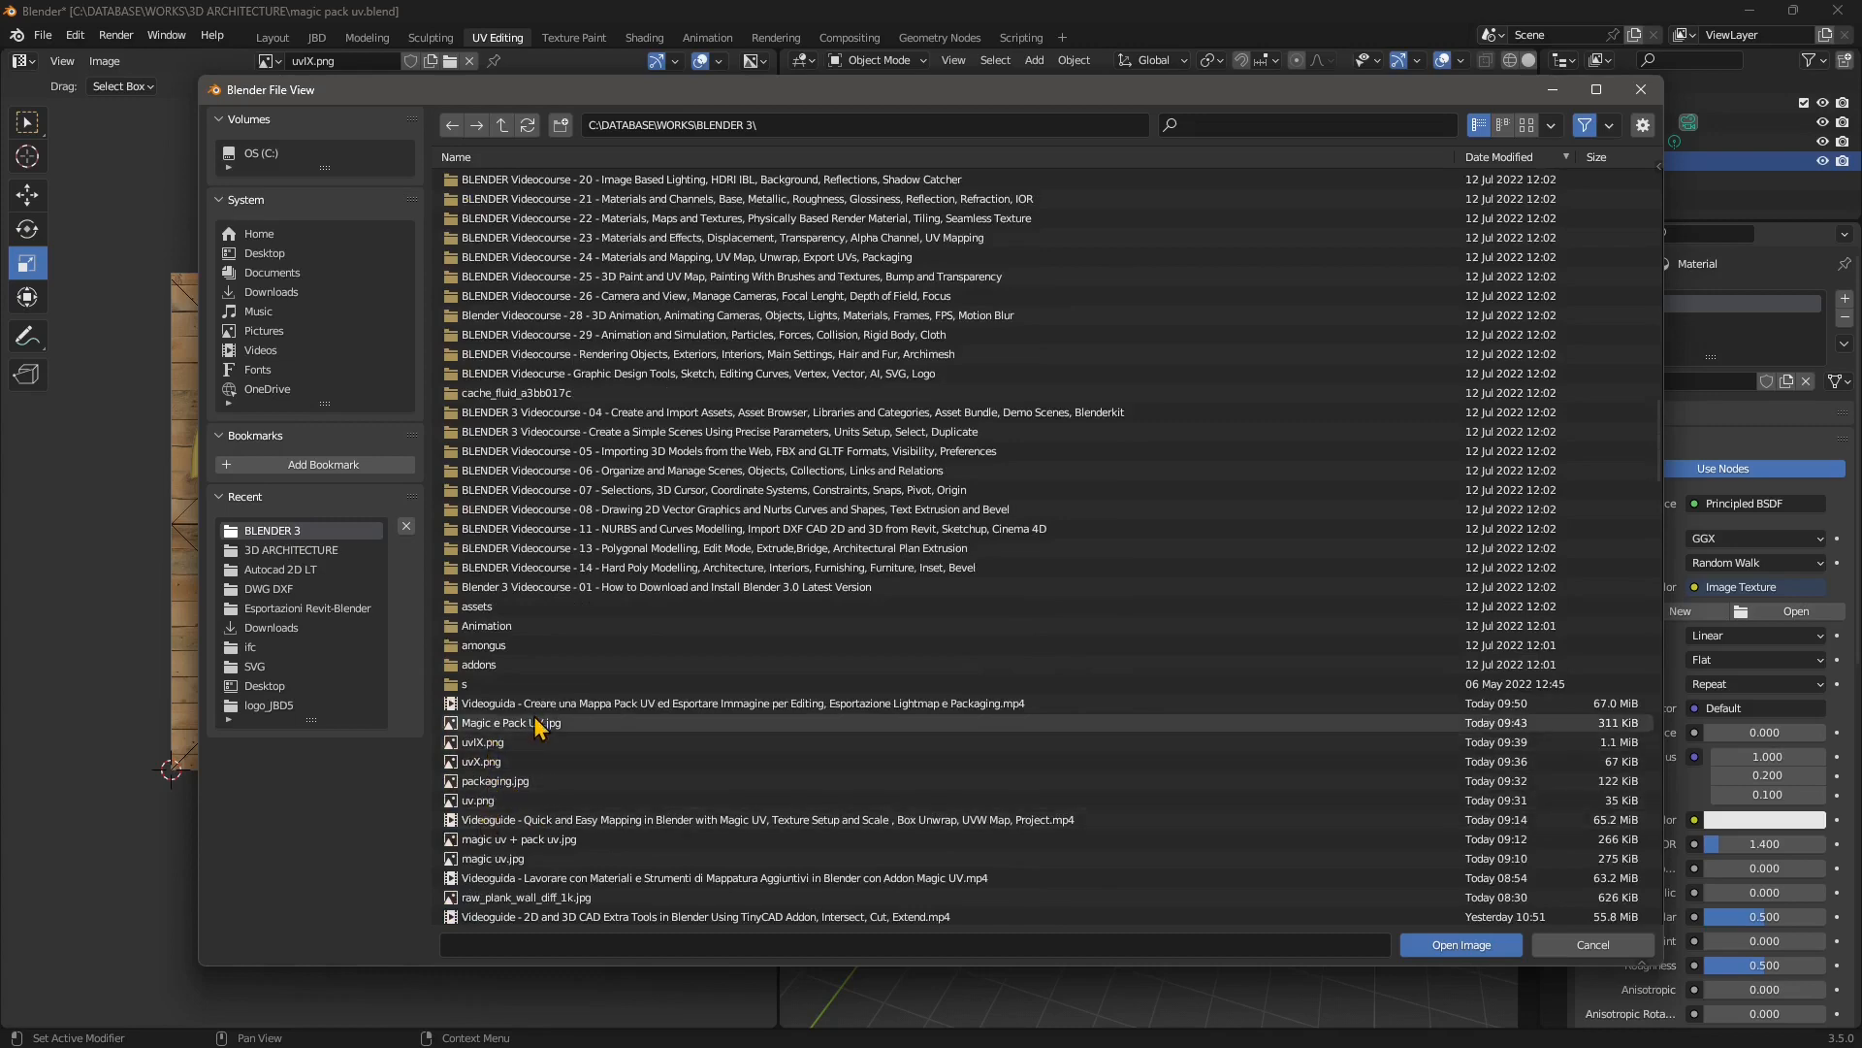
scroll(556, 784, "down", 1)
left_click(532, 859)
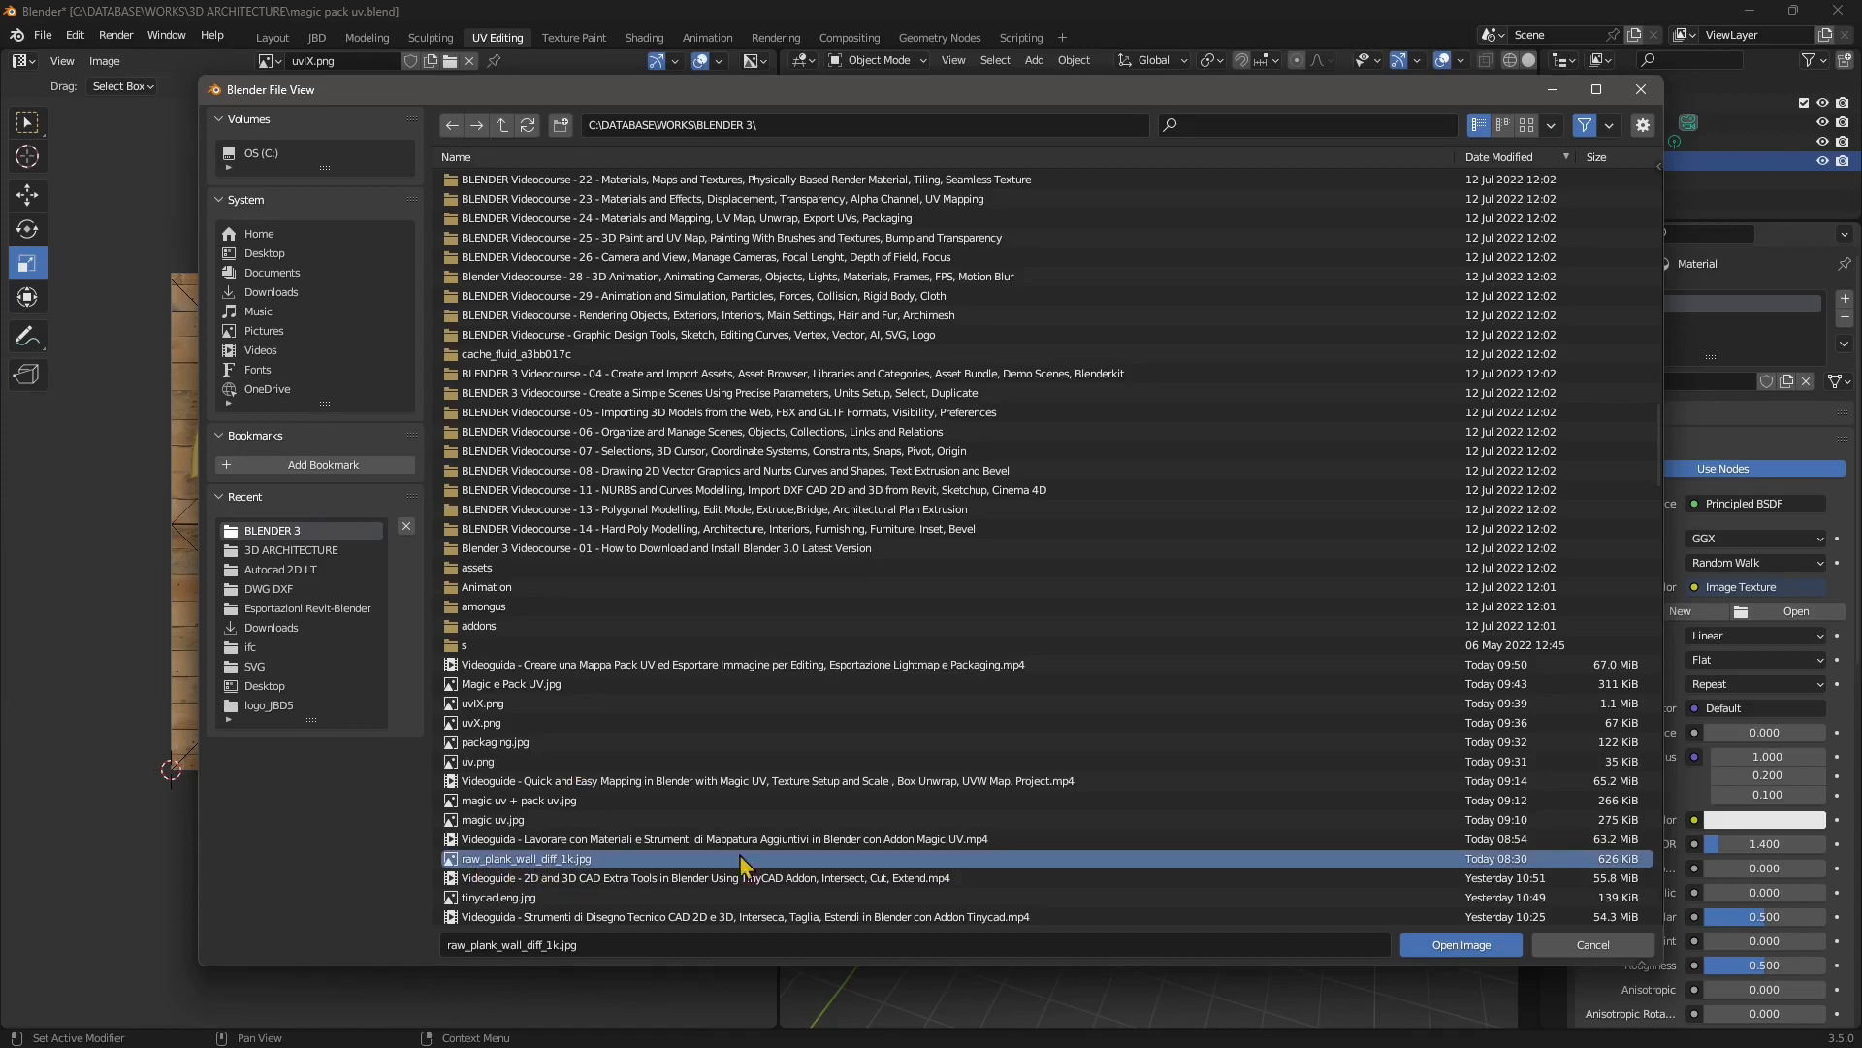
left_click(1474, 946)
middle_click_drag(1048, 624, 1218, 594)
scroll(1160, 601, "up", 2)
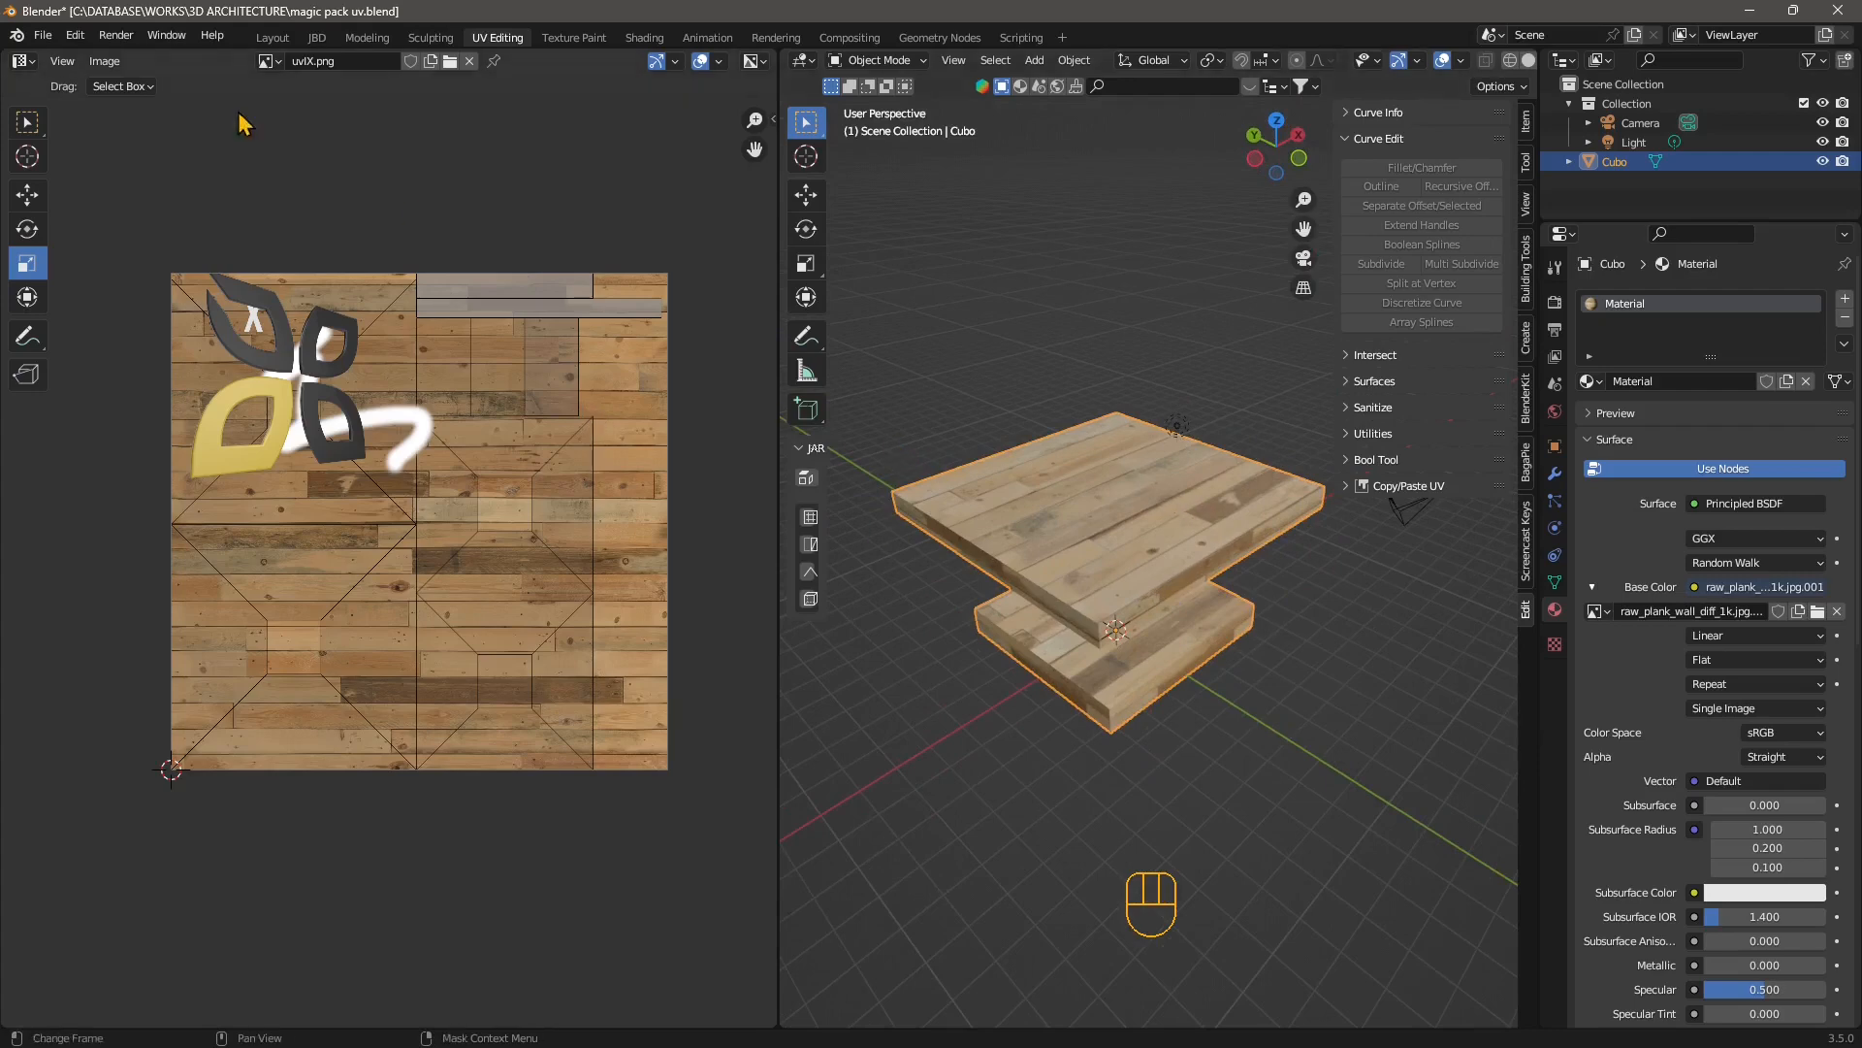
Search the add-ons in the preferences for "magic" and check whether Magic UV is enabled
left_click(74, 35)
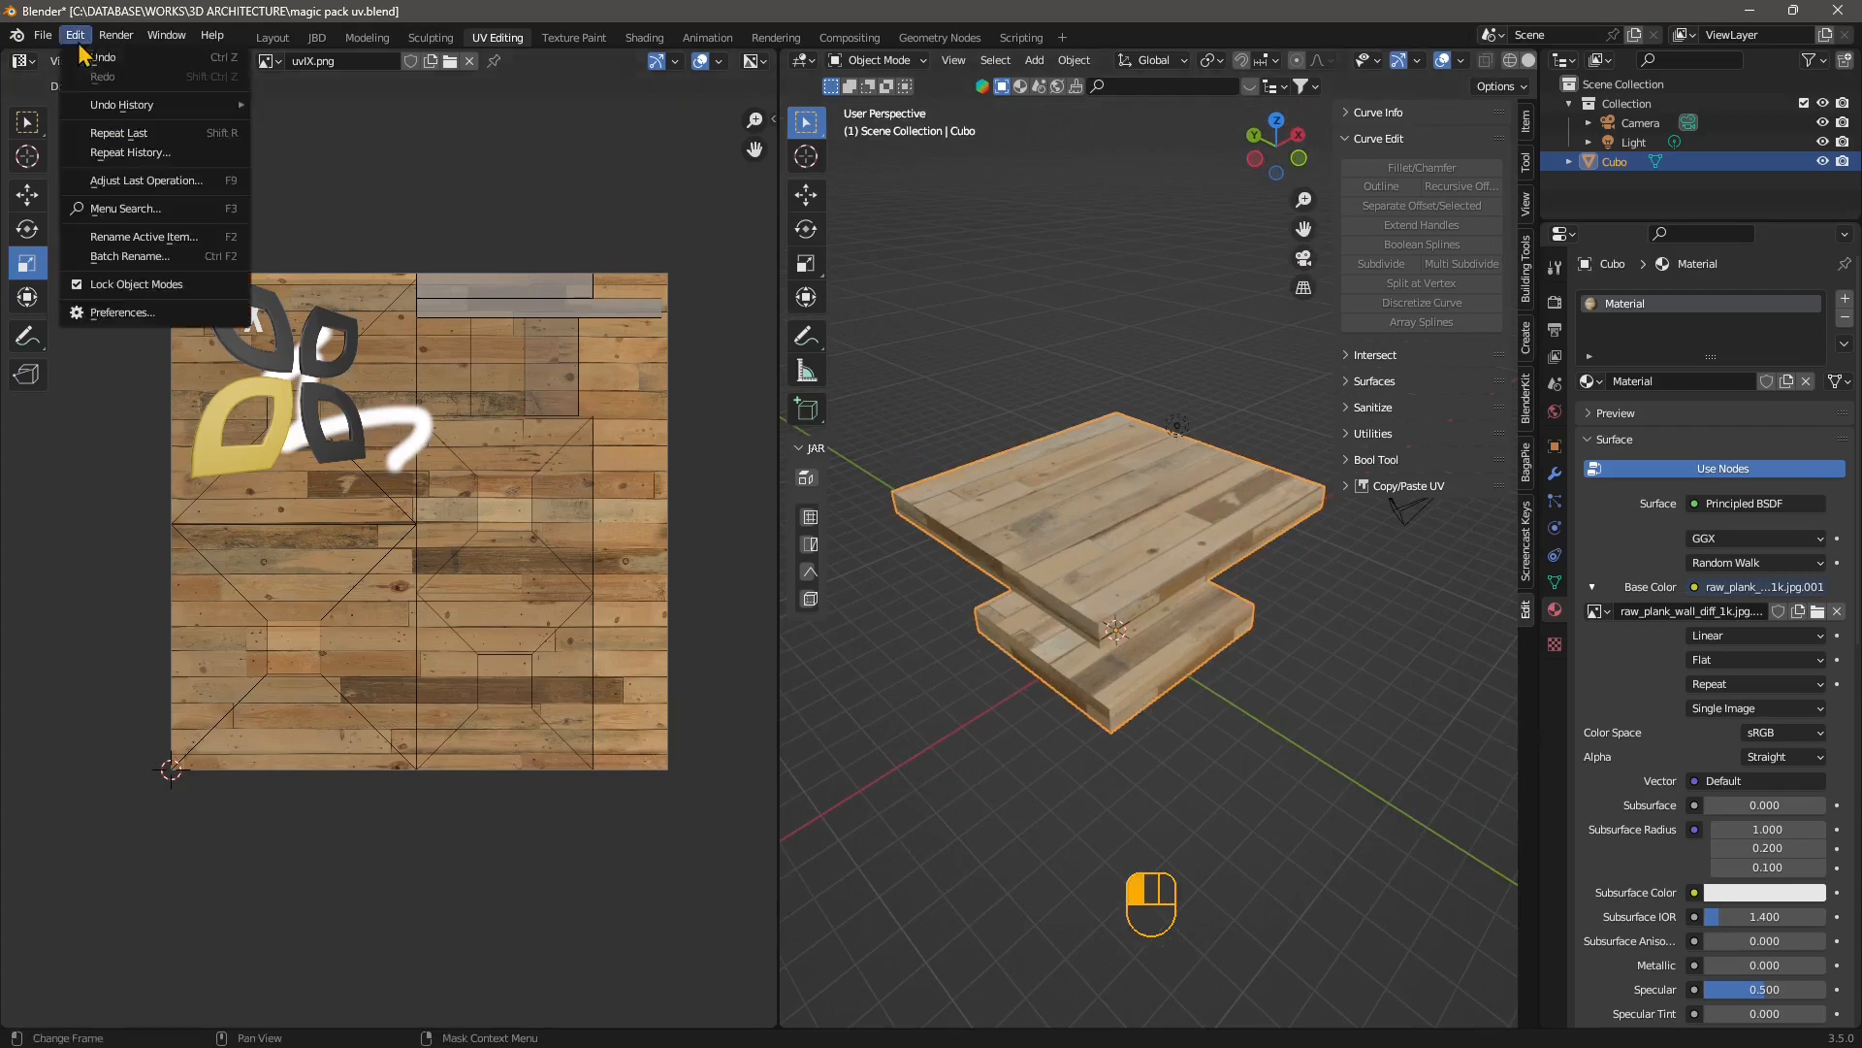
left_click(121, 316)
left_click(60, 245)
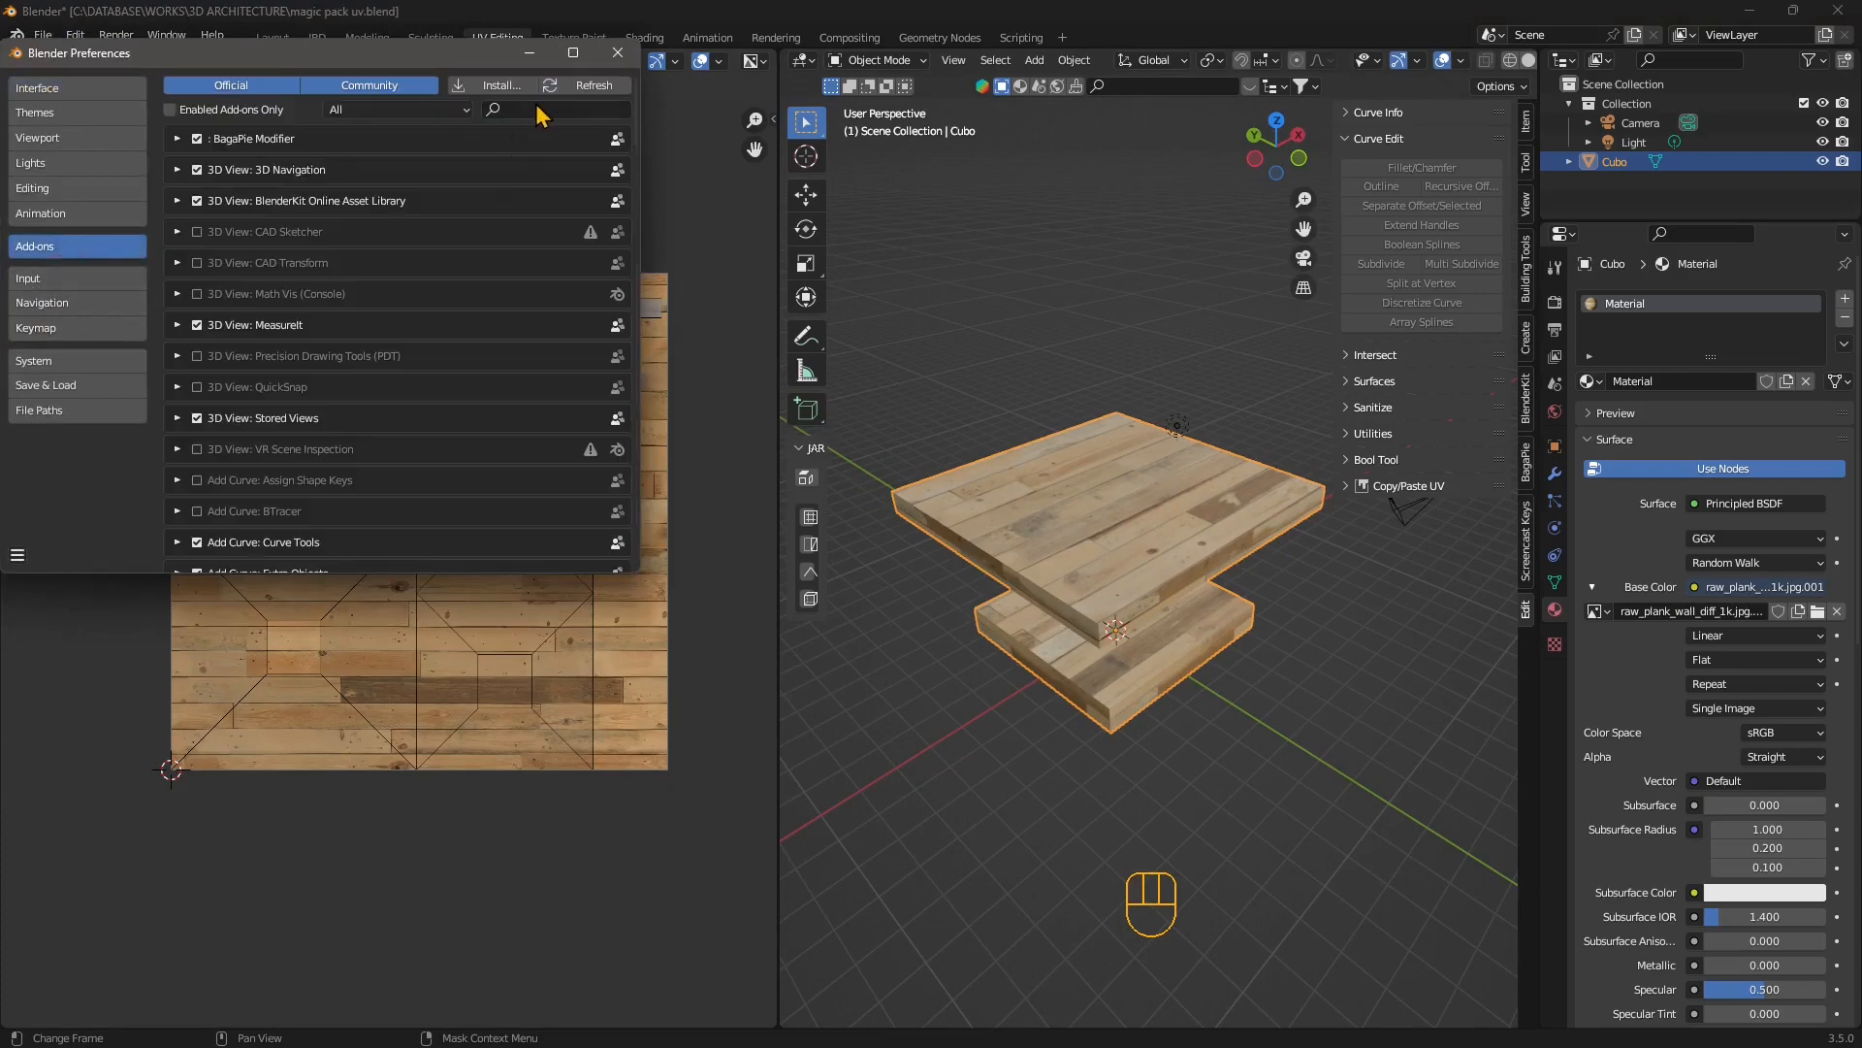
left_click(541, 103)
type("magic")
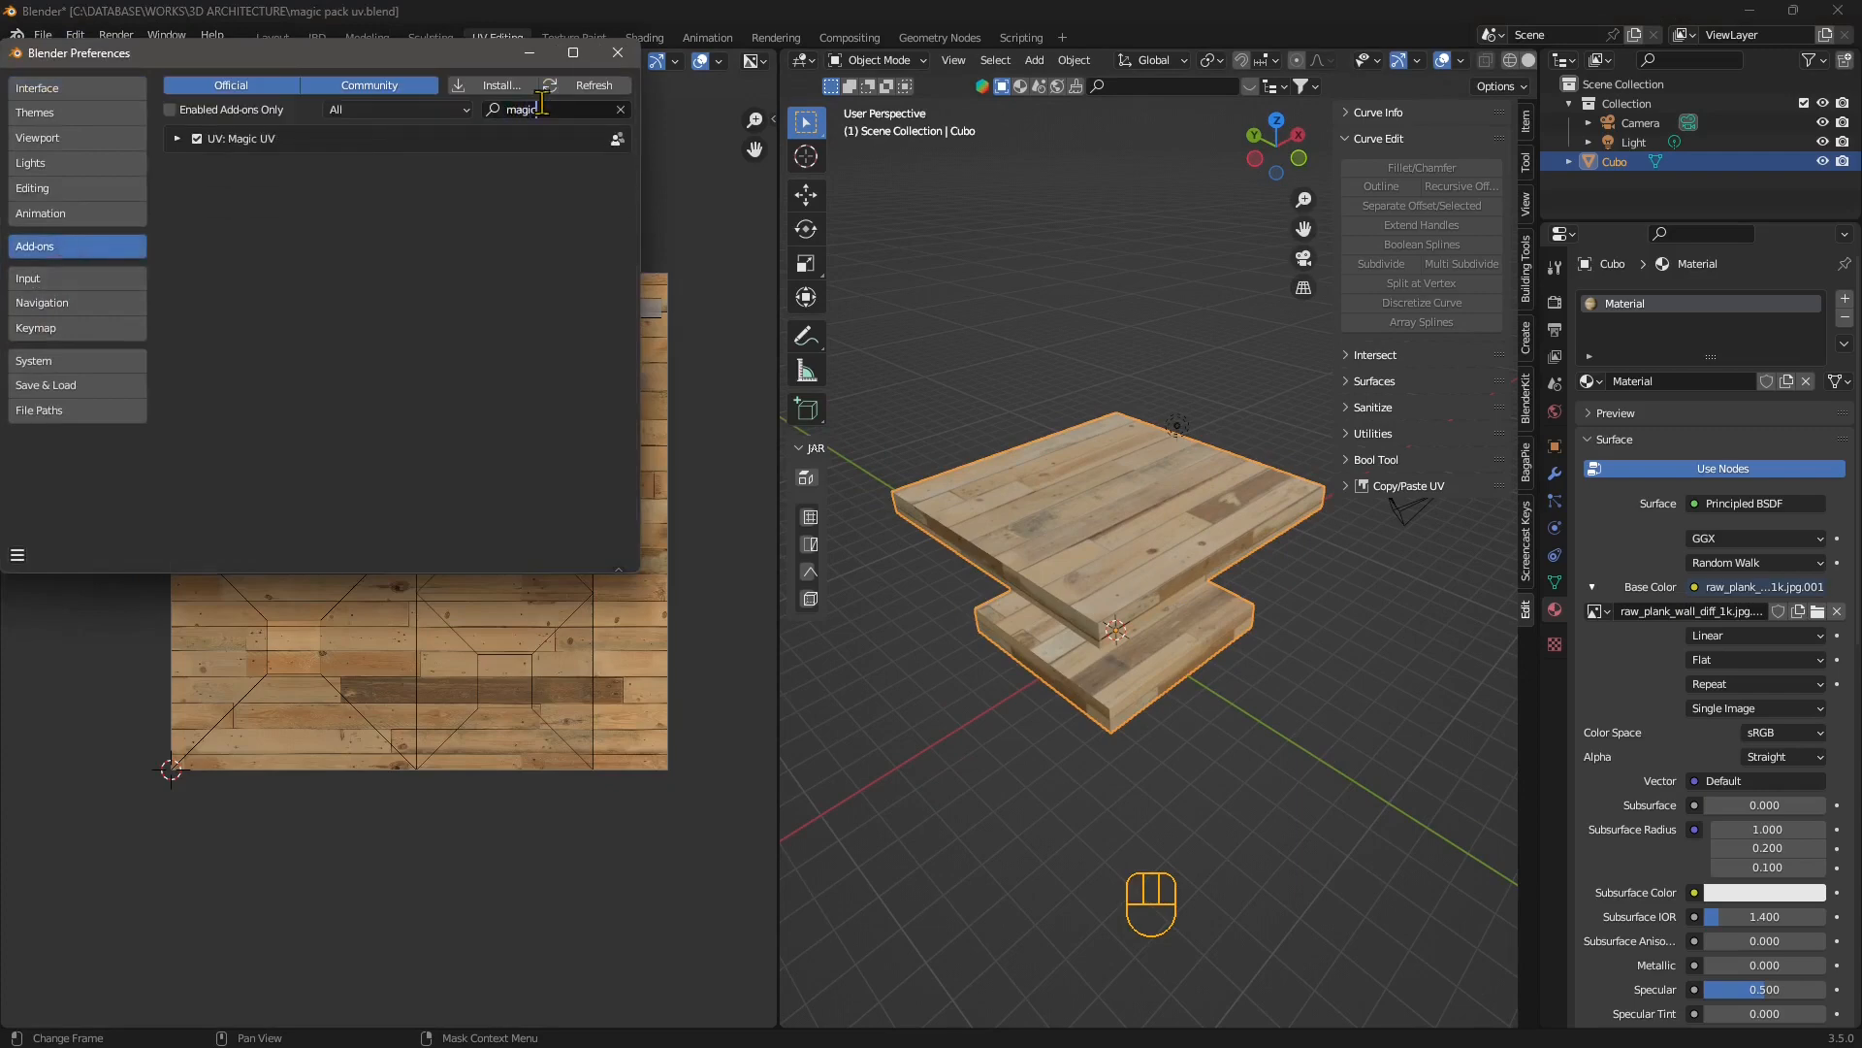
left_click(617, 54)
Switch the table to Edit Mode and show the Magic UV mapping options for the mesh
middle_click_drag(1154, 607, 1147, 609)
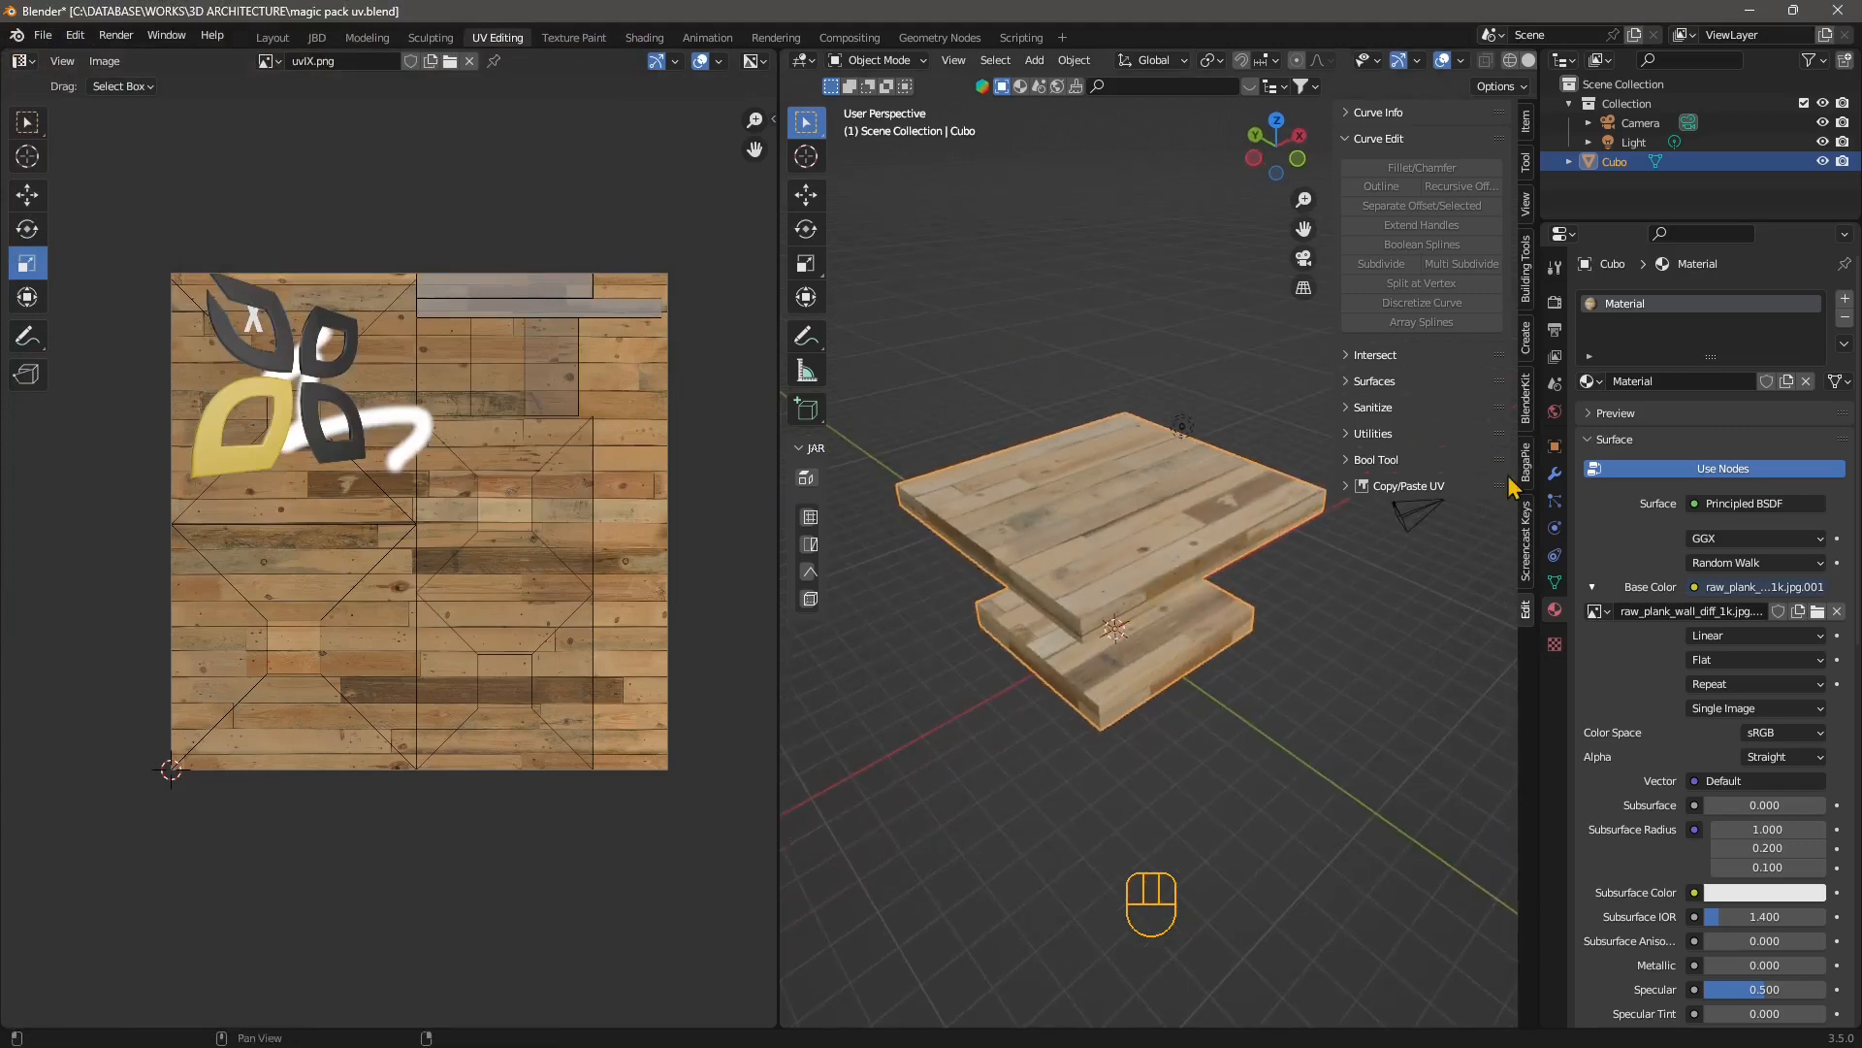
left_click(876, 60)
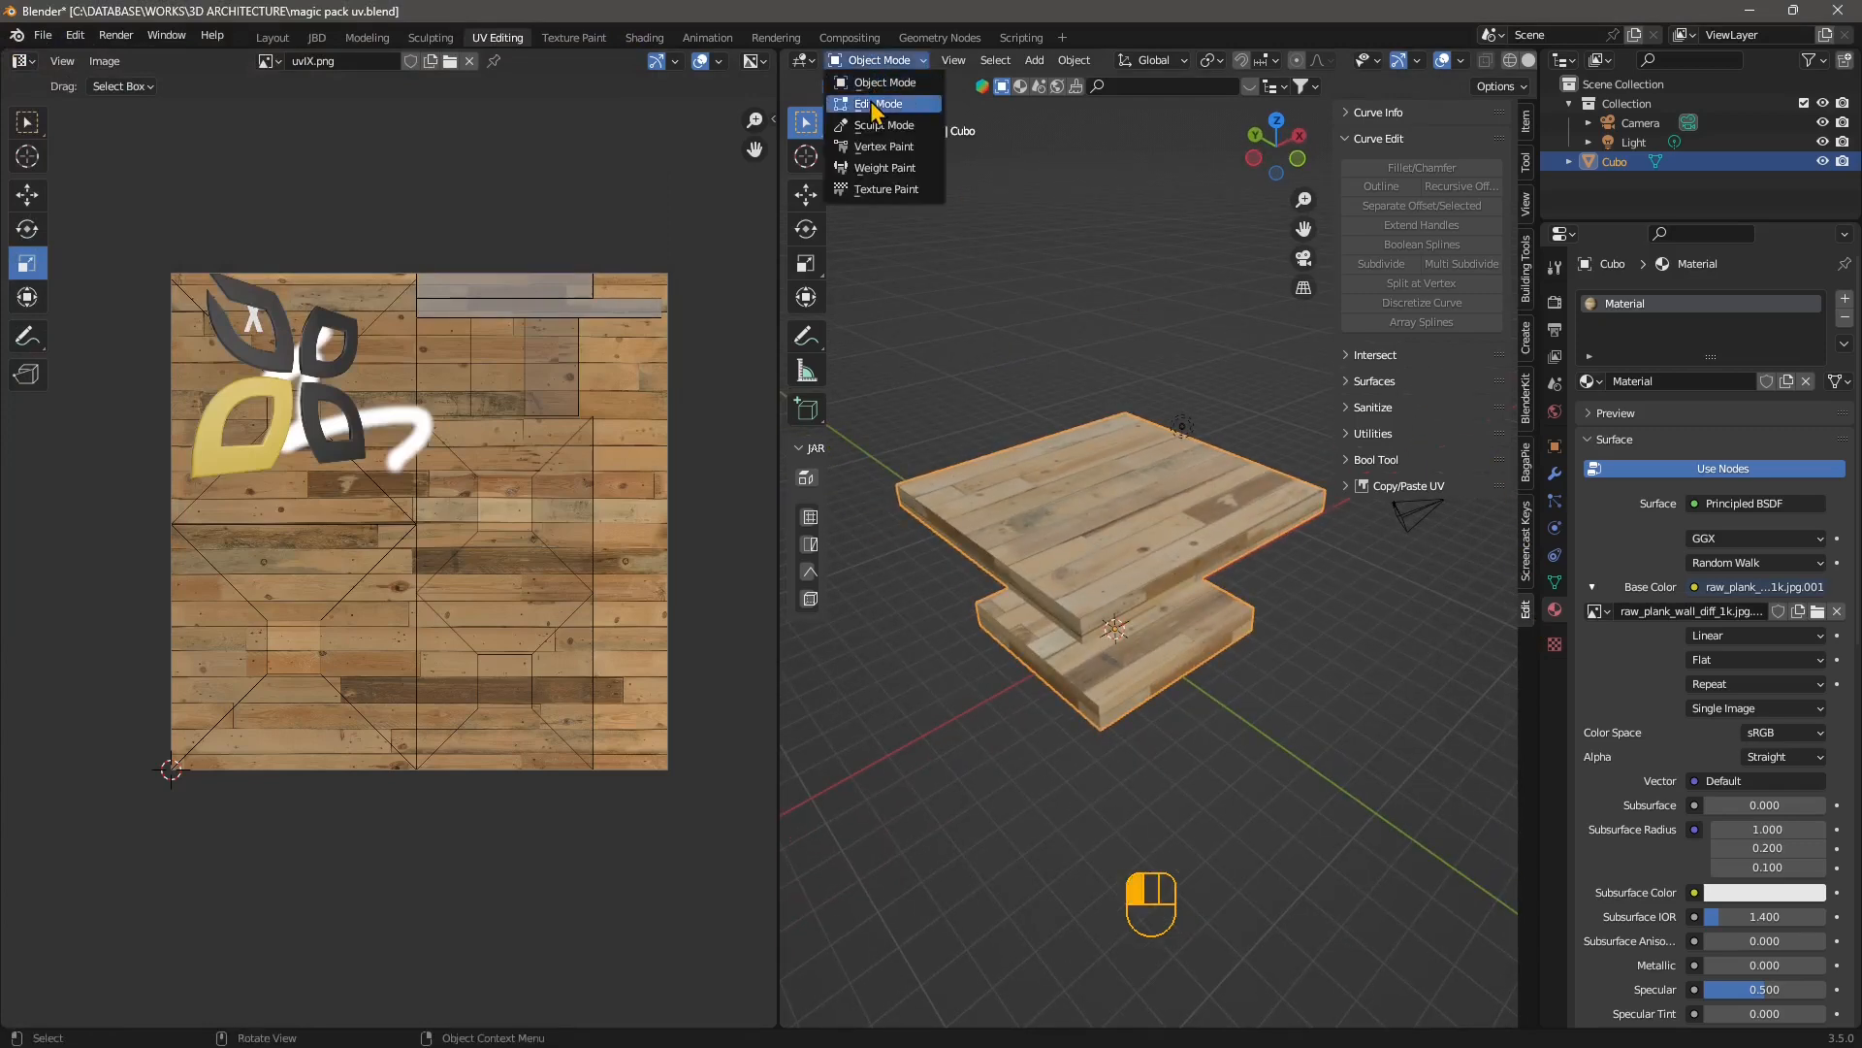
left_click(870, 97)
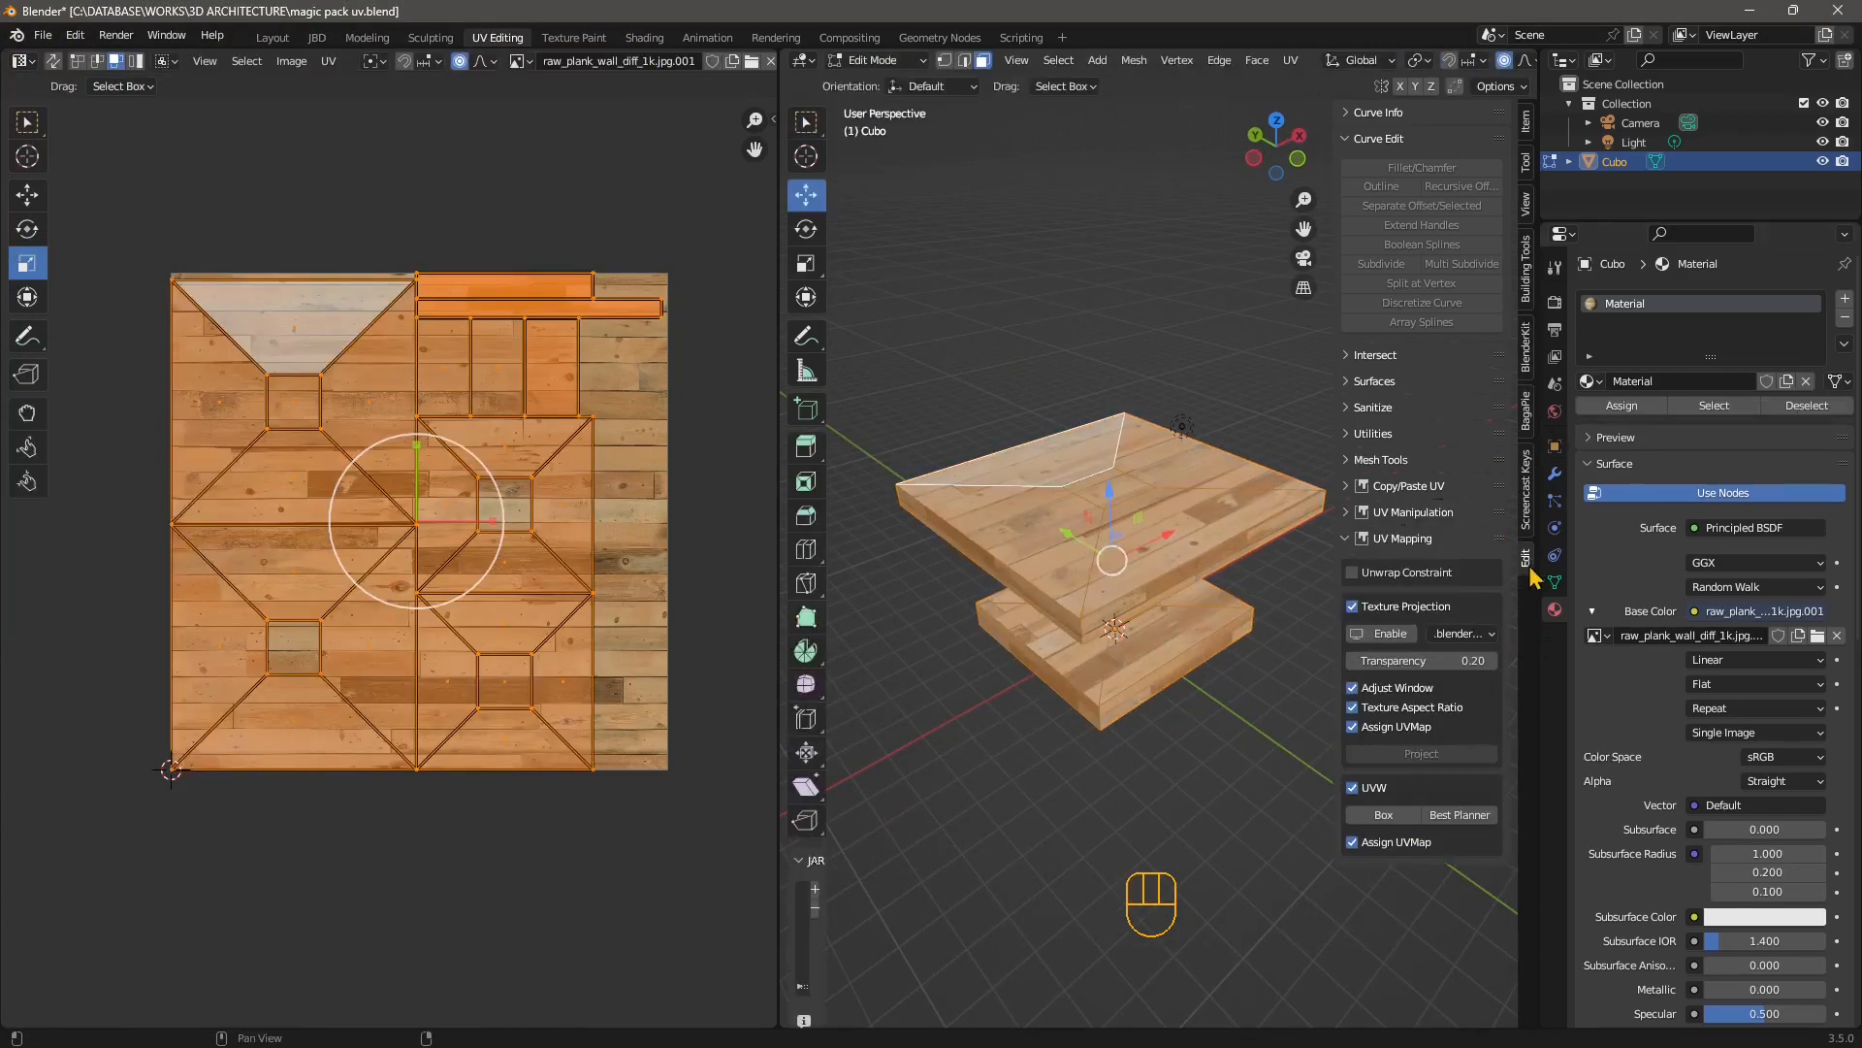
key("n")
key("n")
left_click(1354, 540)
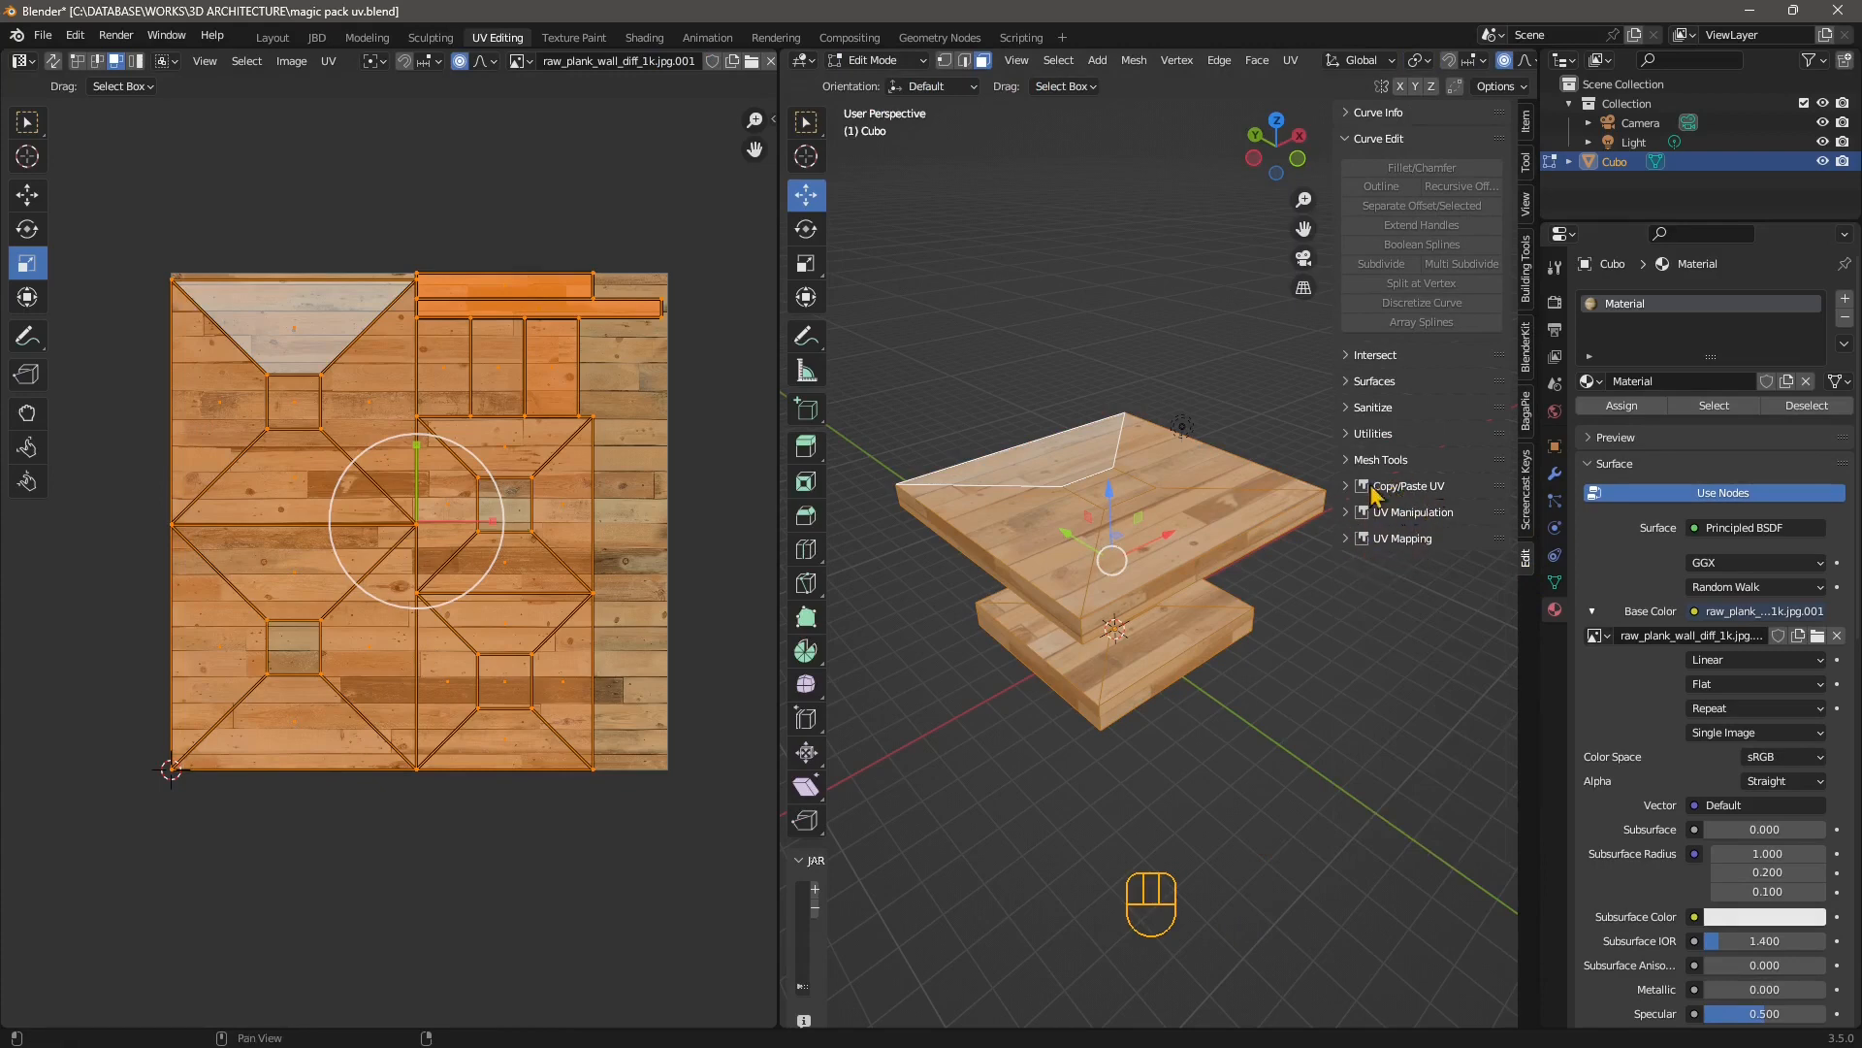
left_click(1393, 543)
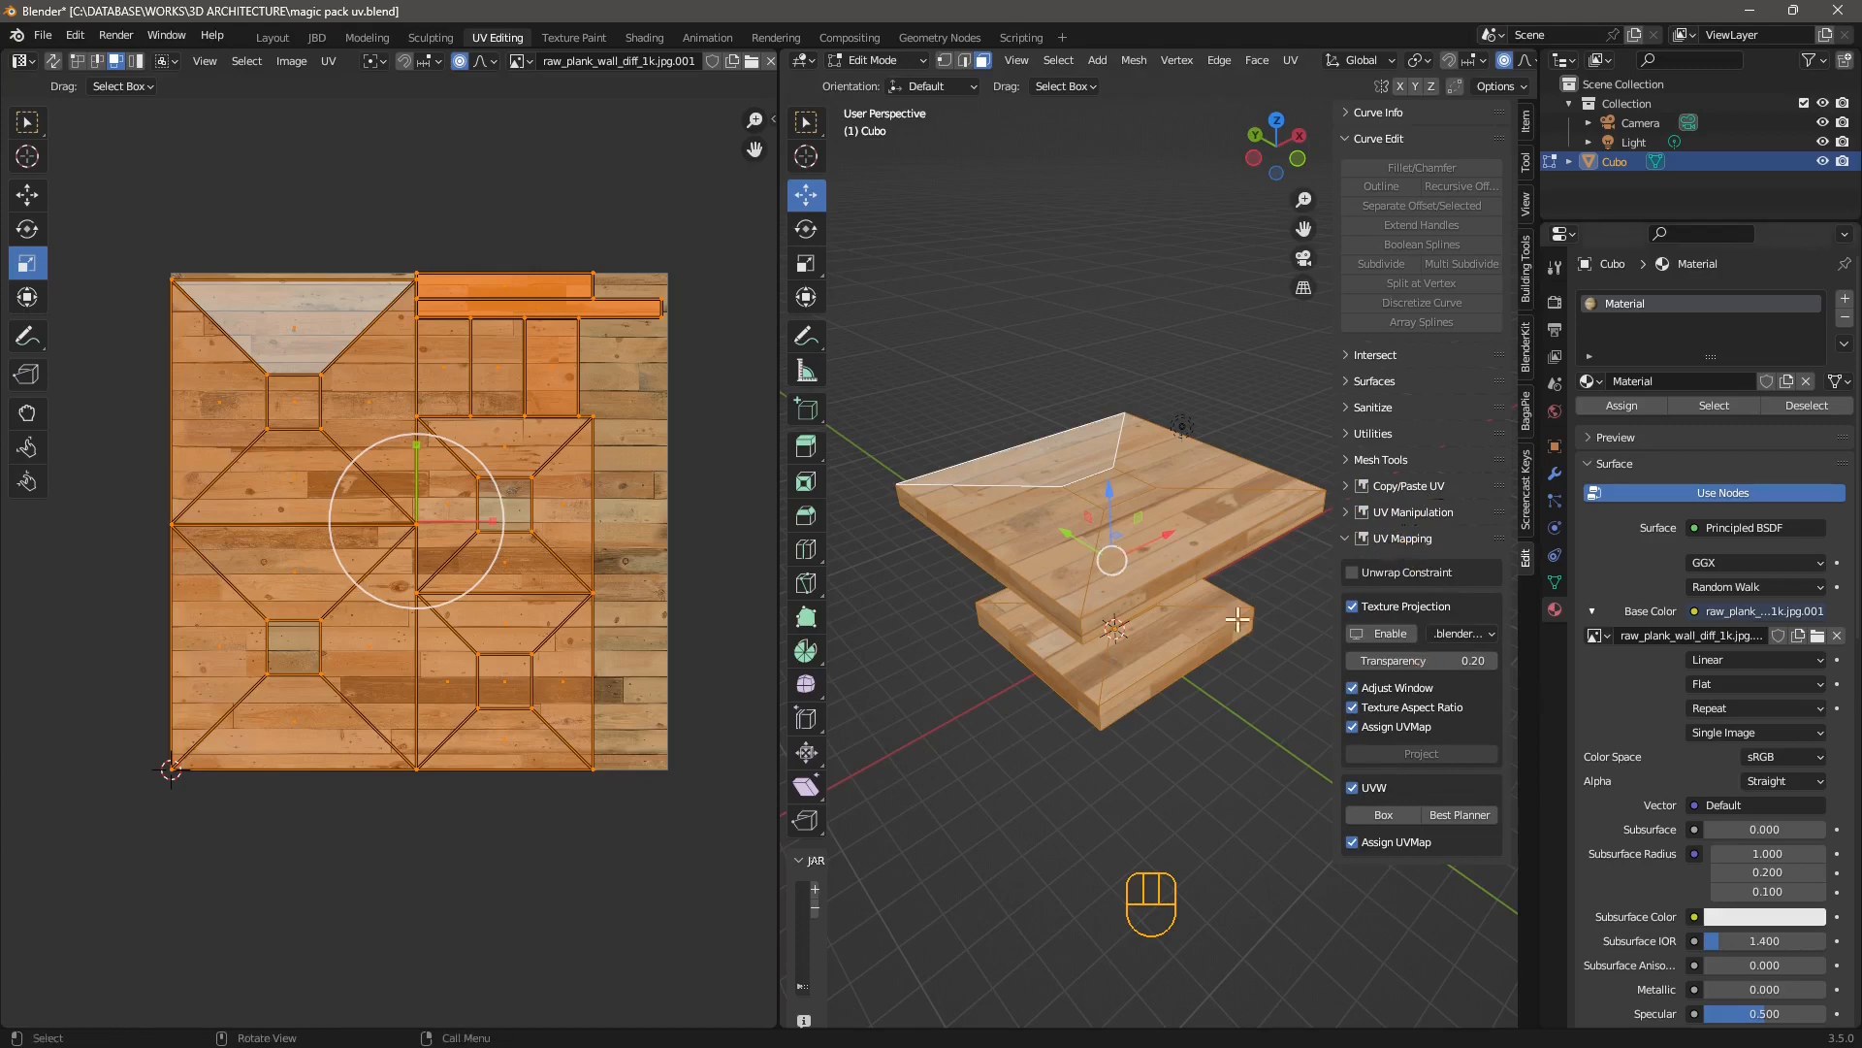
middle_click_drag(1212, 582, 1217, 588)
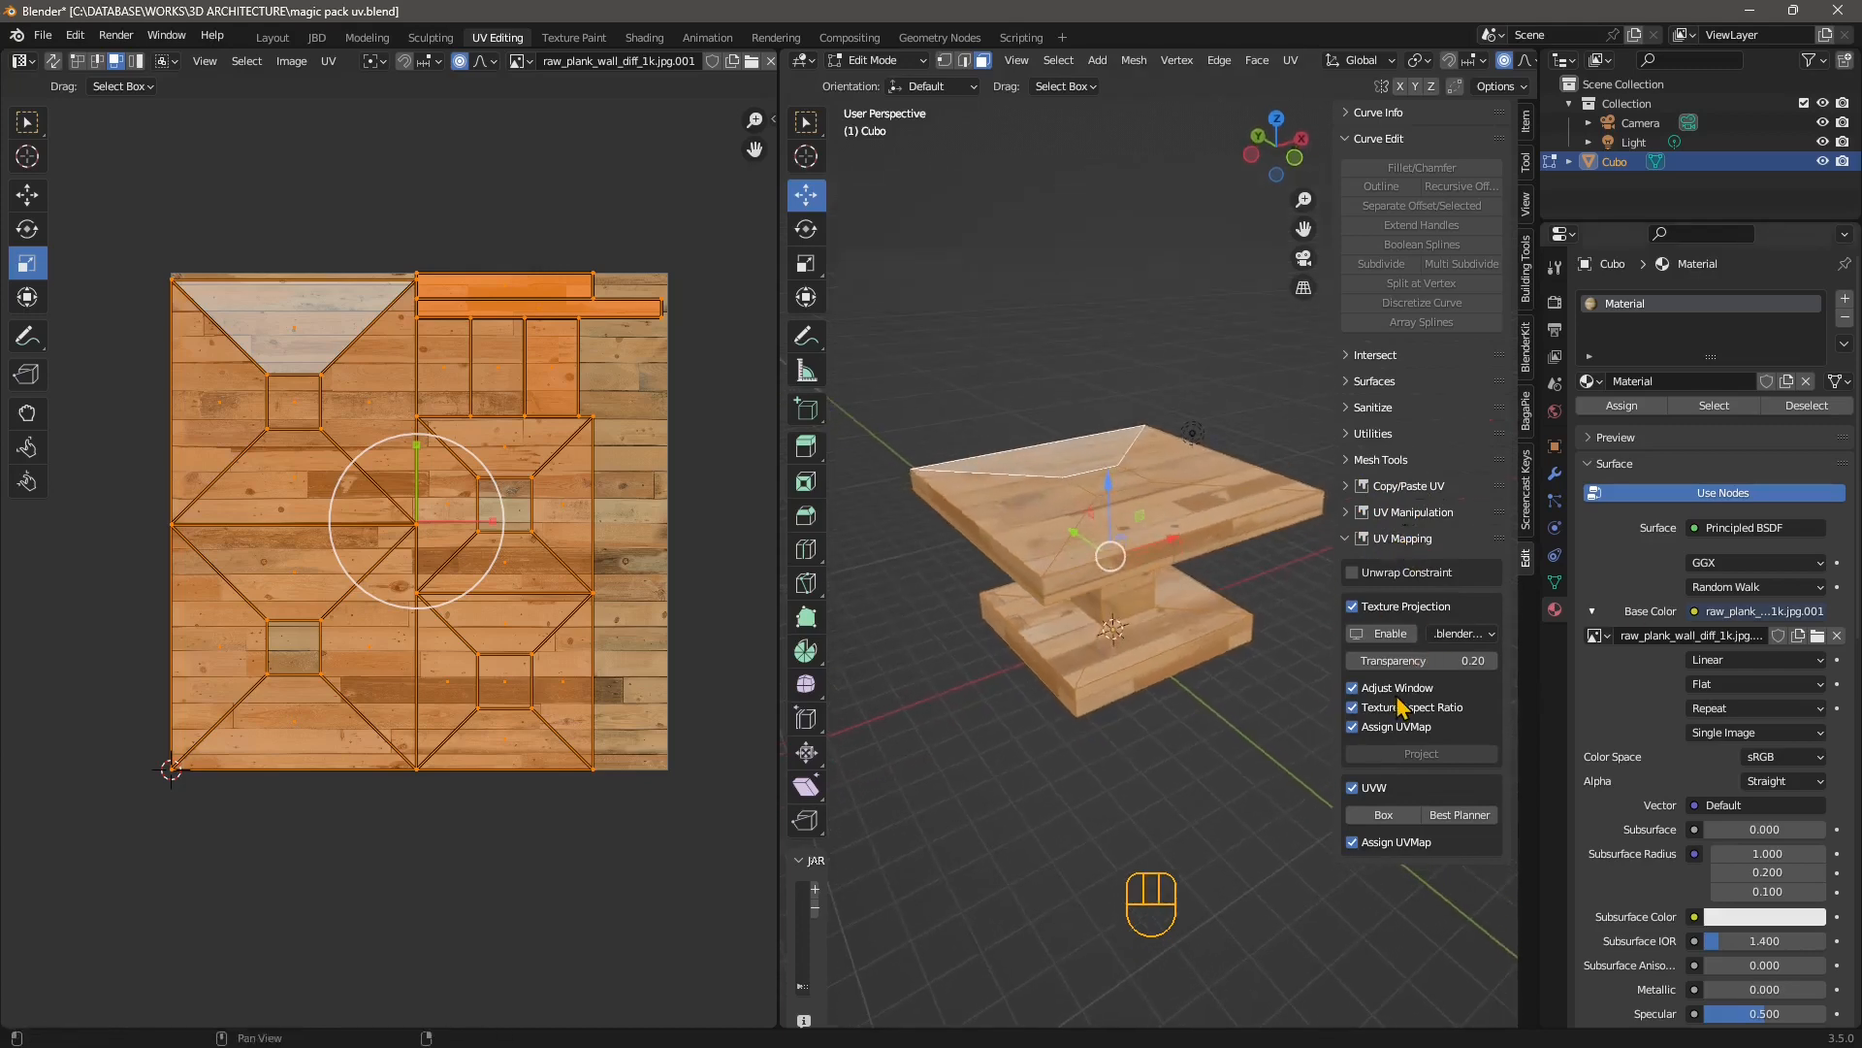
Enable Texture Projection with the .blenderkit_logo.png image and project it onto the table's selected faces
left_click(1388, 608)
left_click(1389, 609)
left_click(1390, 635)
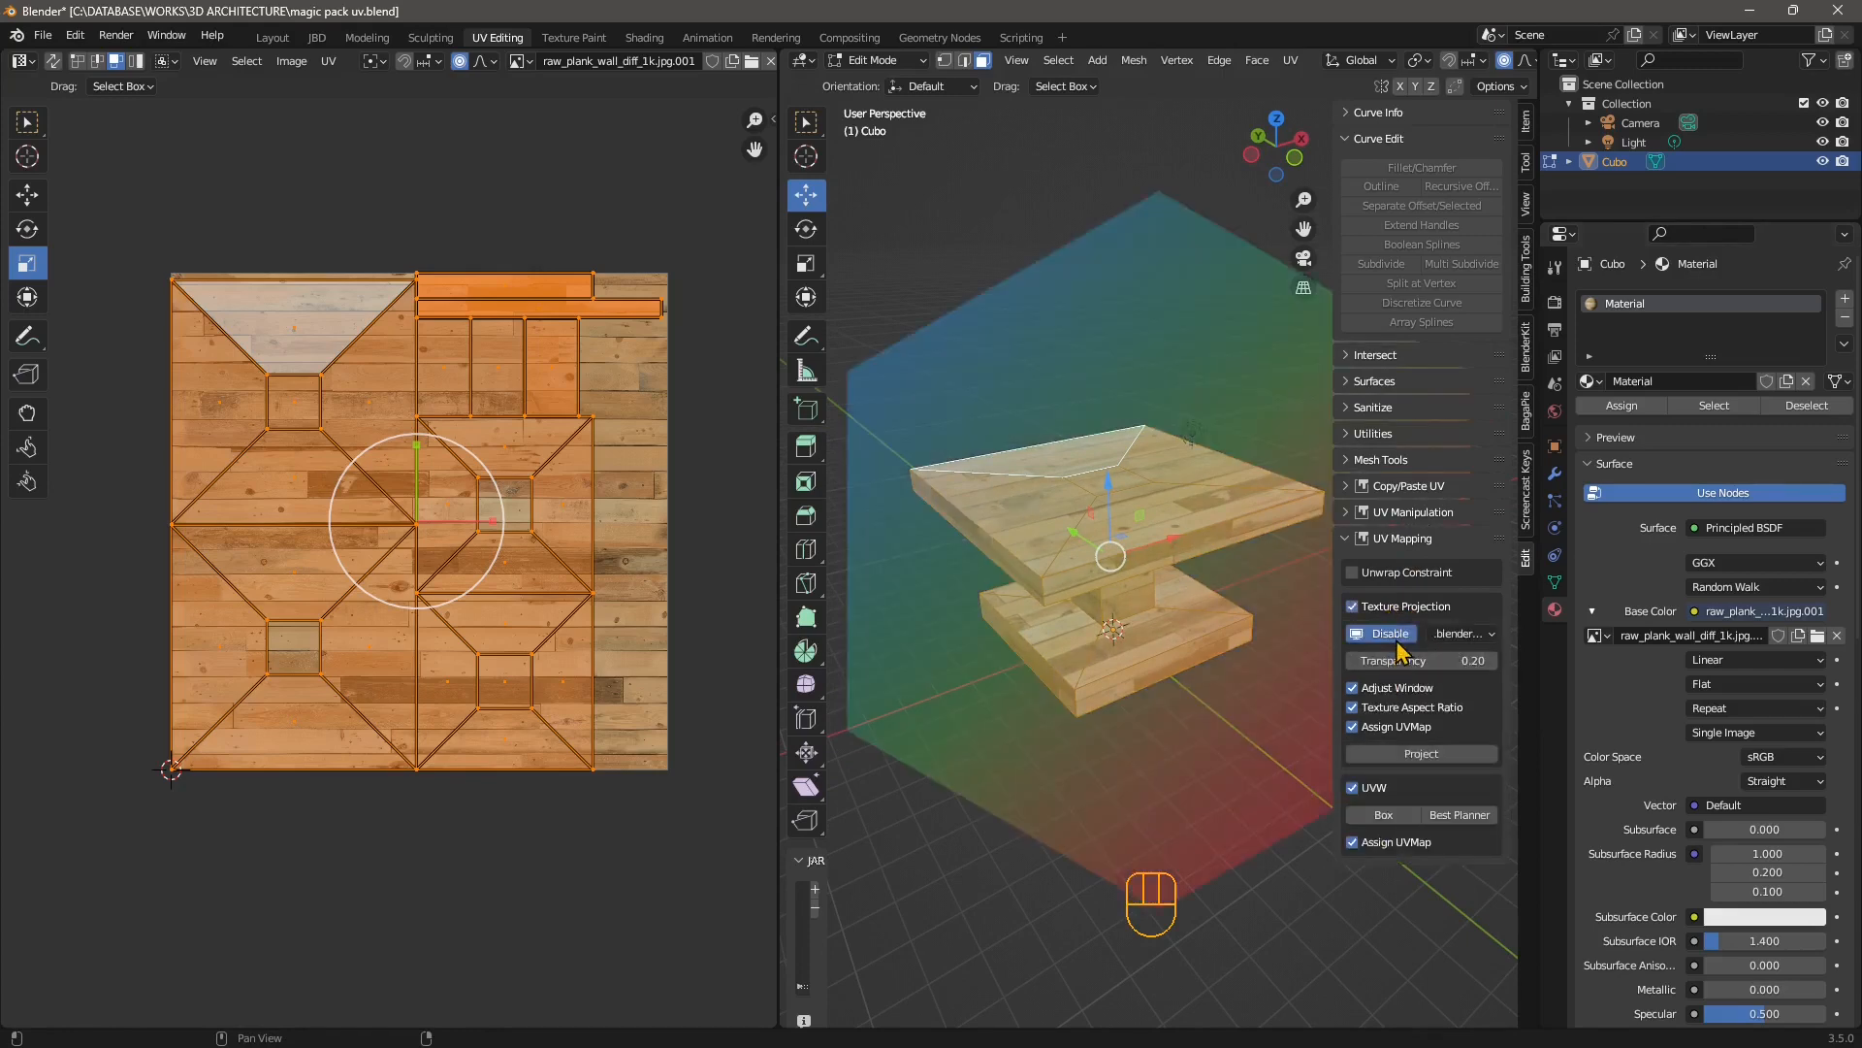
left_click(1422, 755)
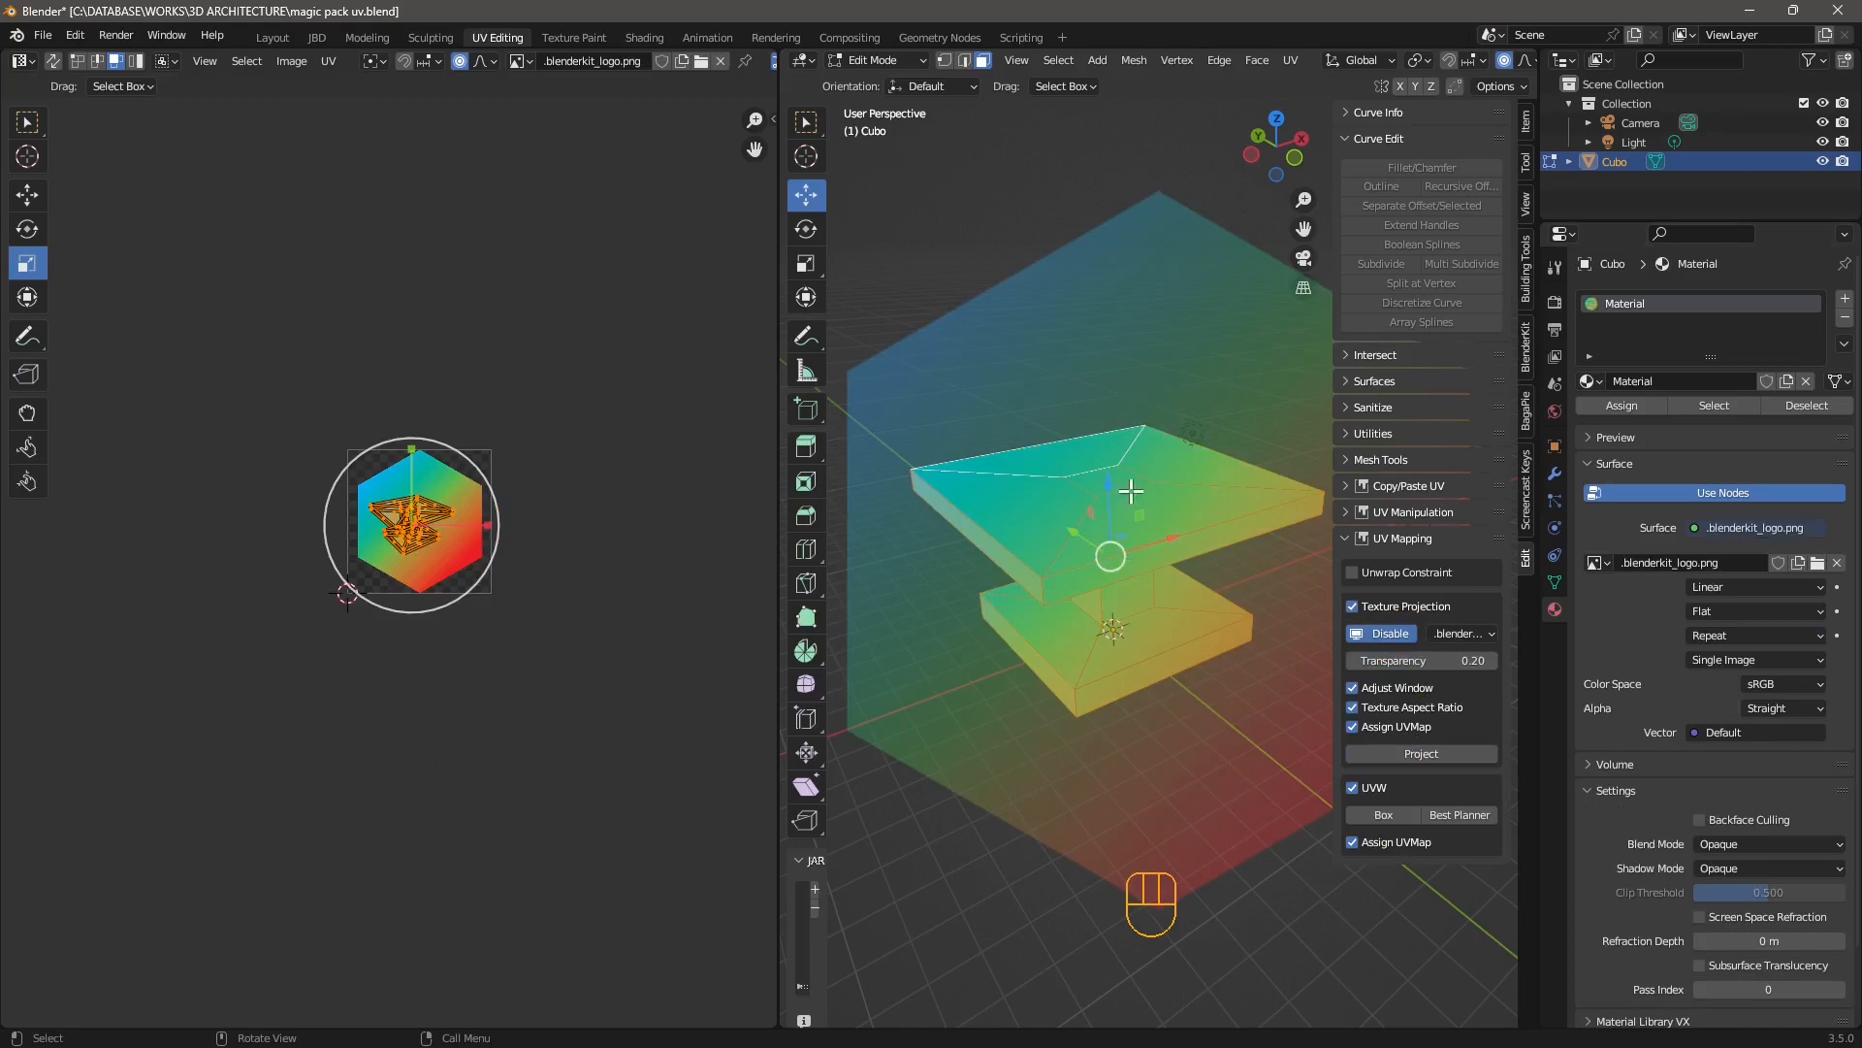
mouse_move(1047, 604)
middle_mouse_down()
mouse_move(1106, 748)
mouse_move(1206, 761)
mouse_move(1006, 750)
mouse_move(1048, 631)
middle_mouse_up()
scroll(426, 524, "up", 7)
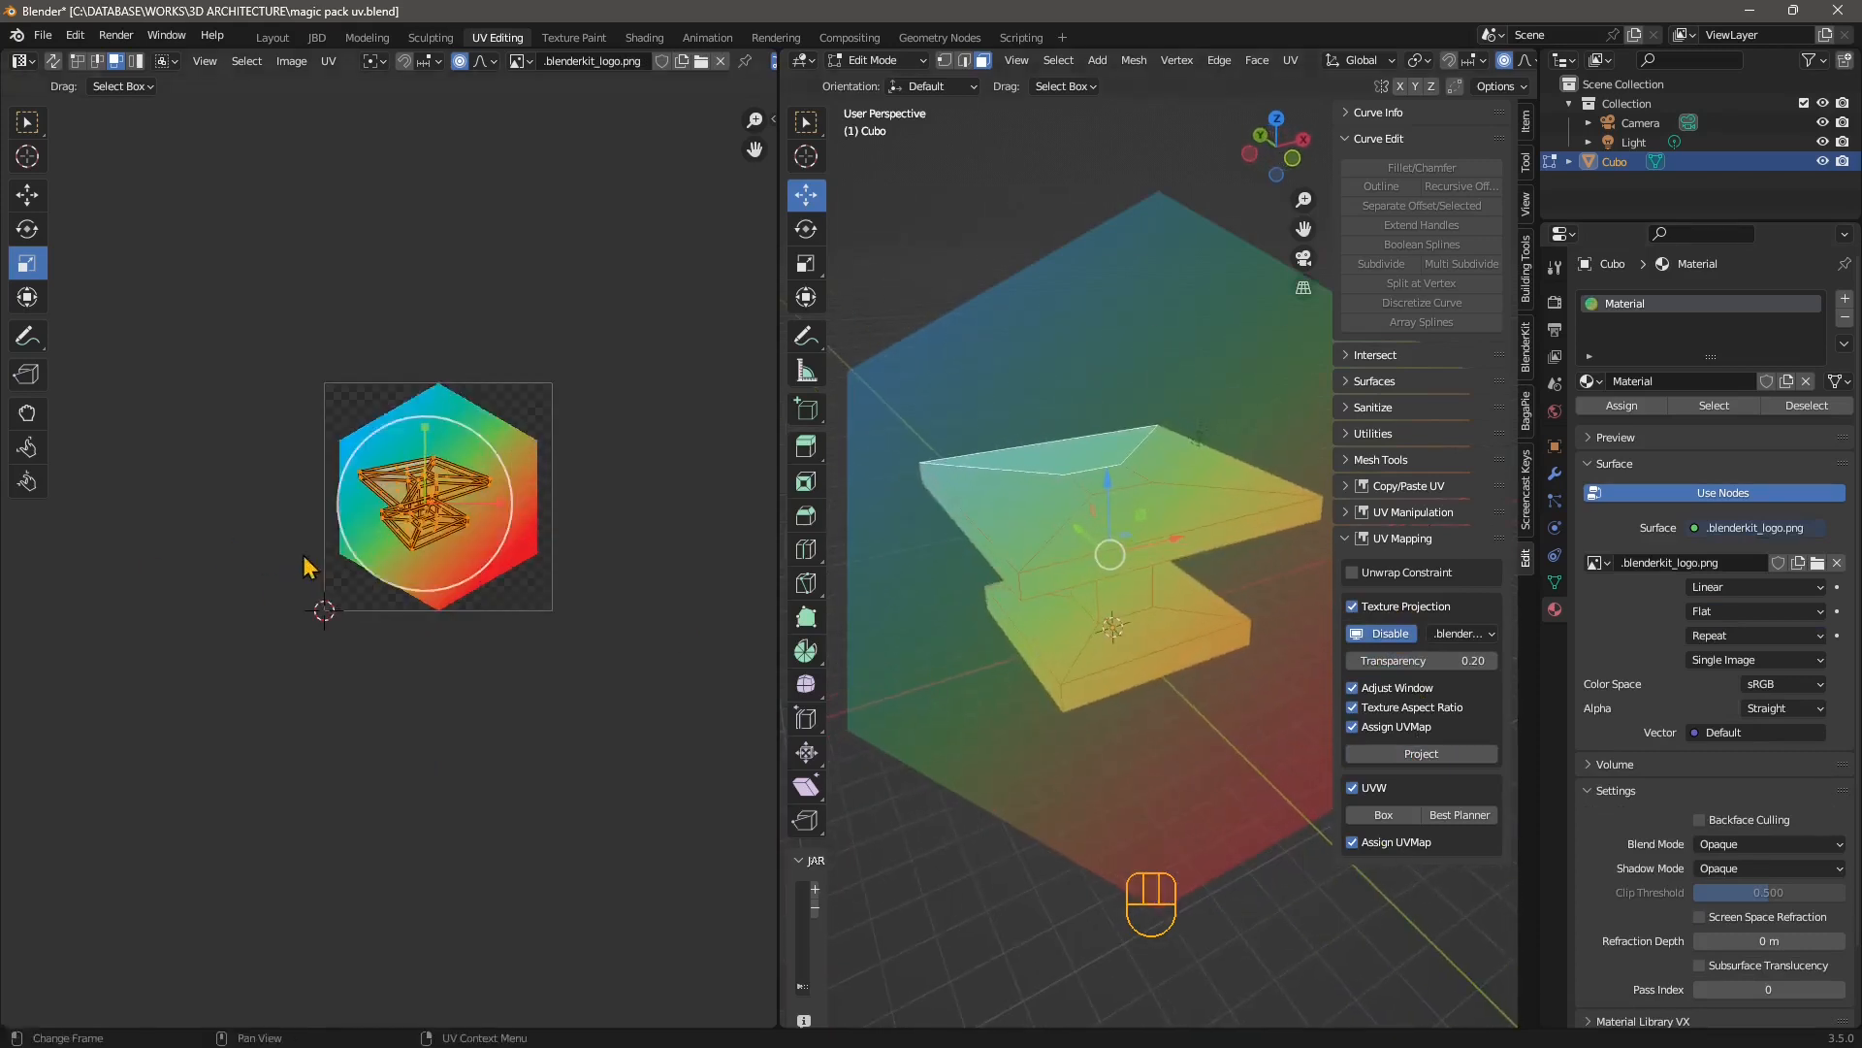
Disable the texture projection preview and clear the table's face selection
scroll(417, 524, "down", 3)
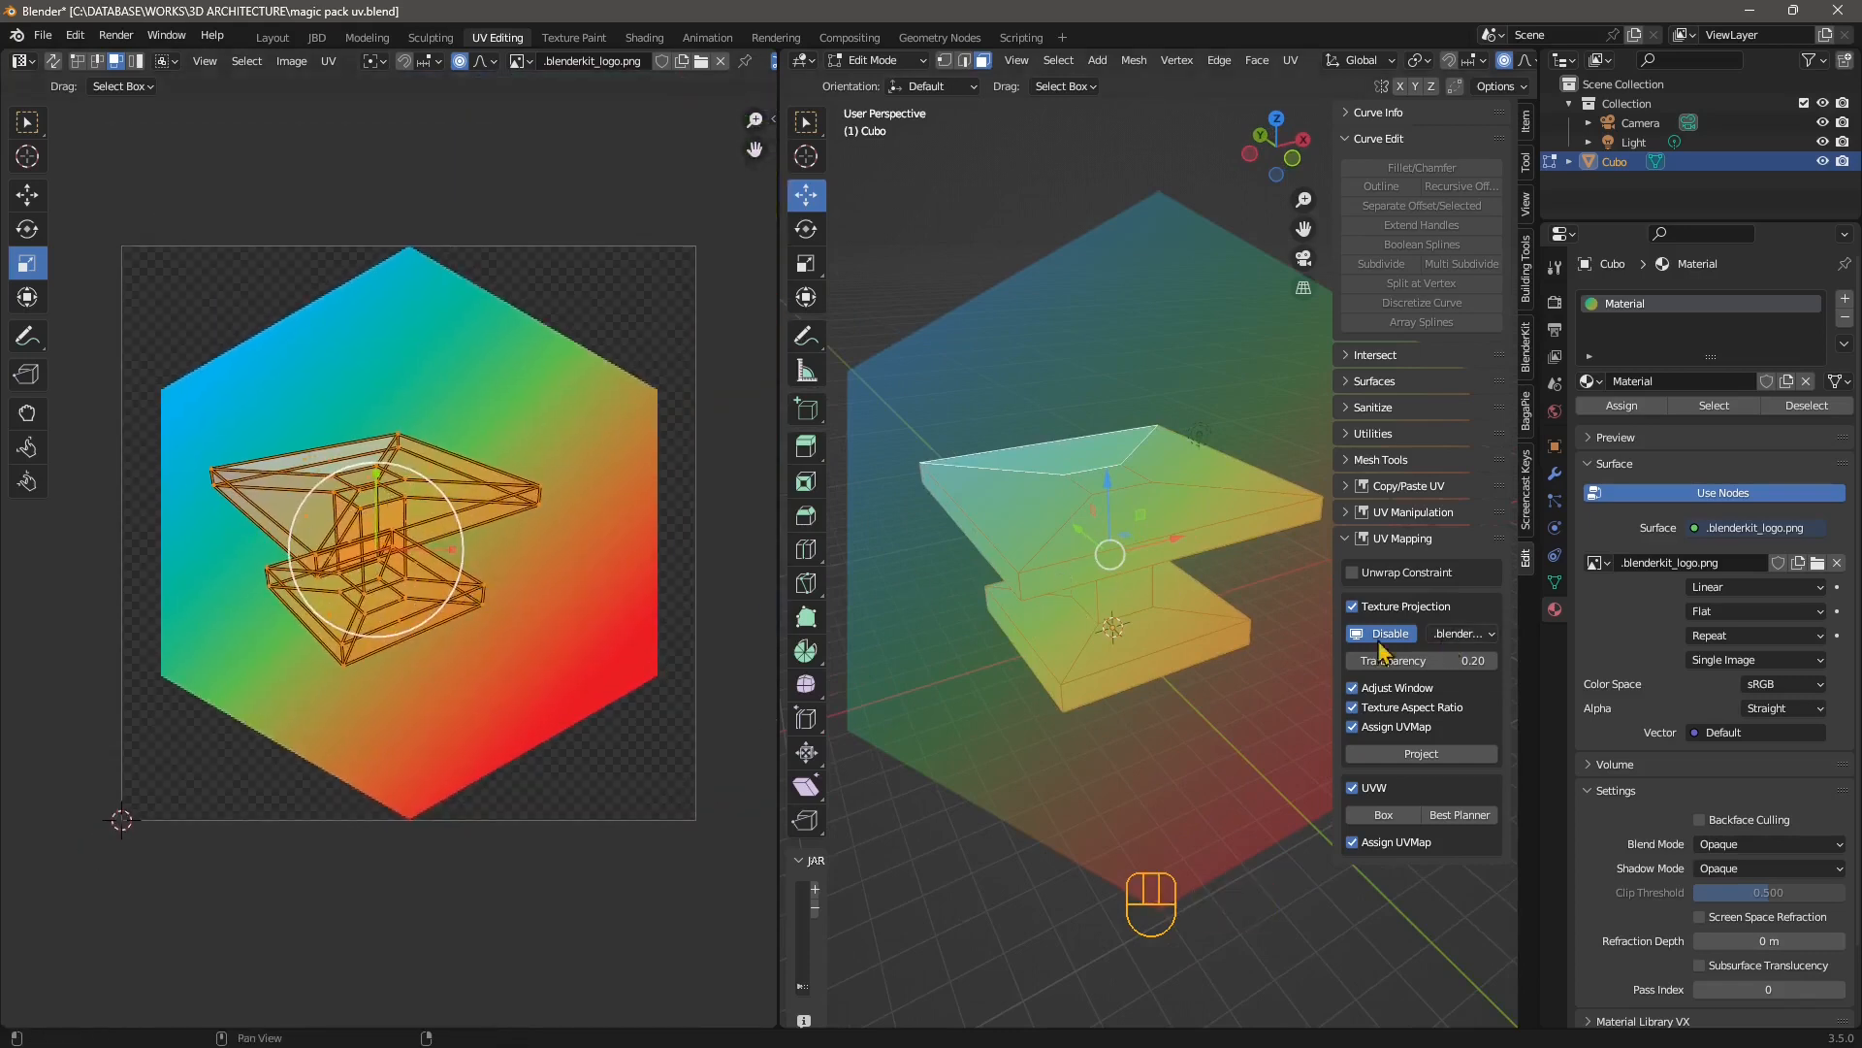
left_click(1382, 637)
left_click(1020, 374)
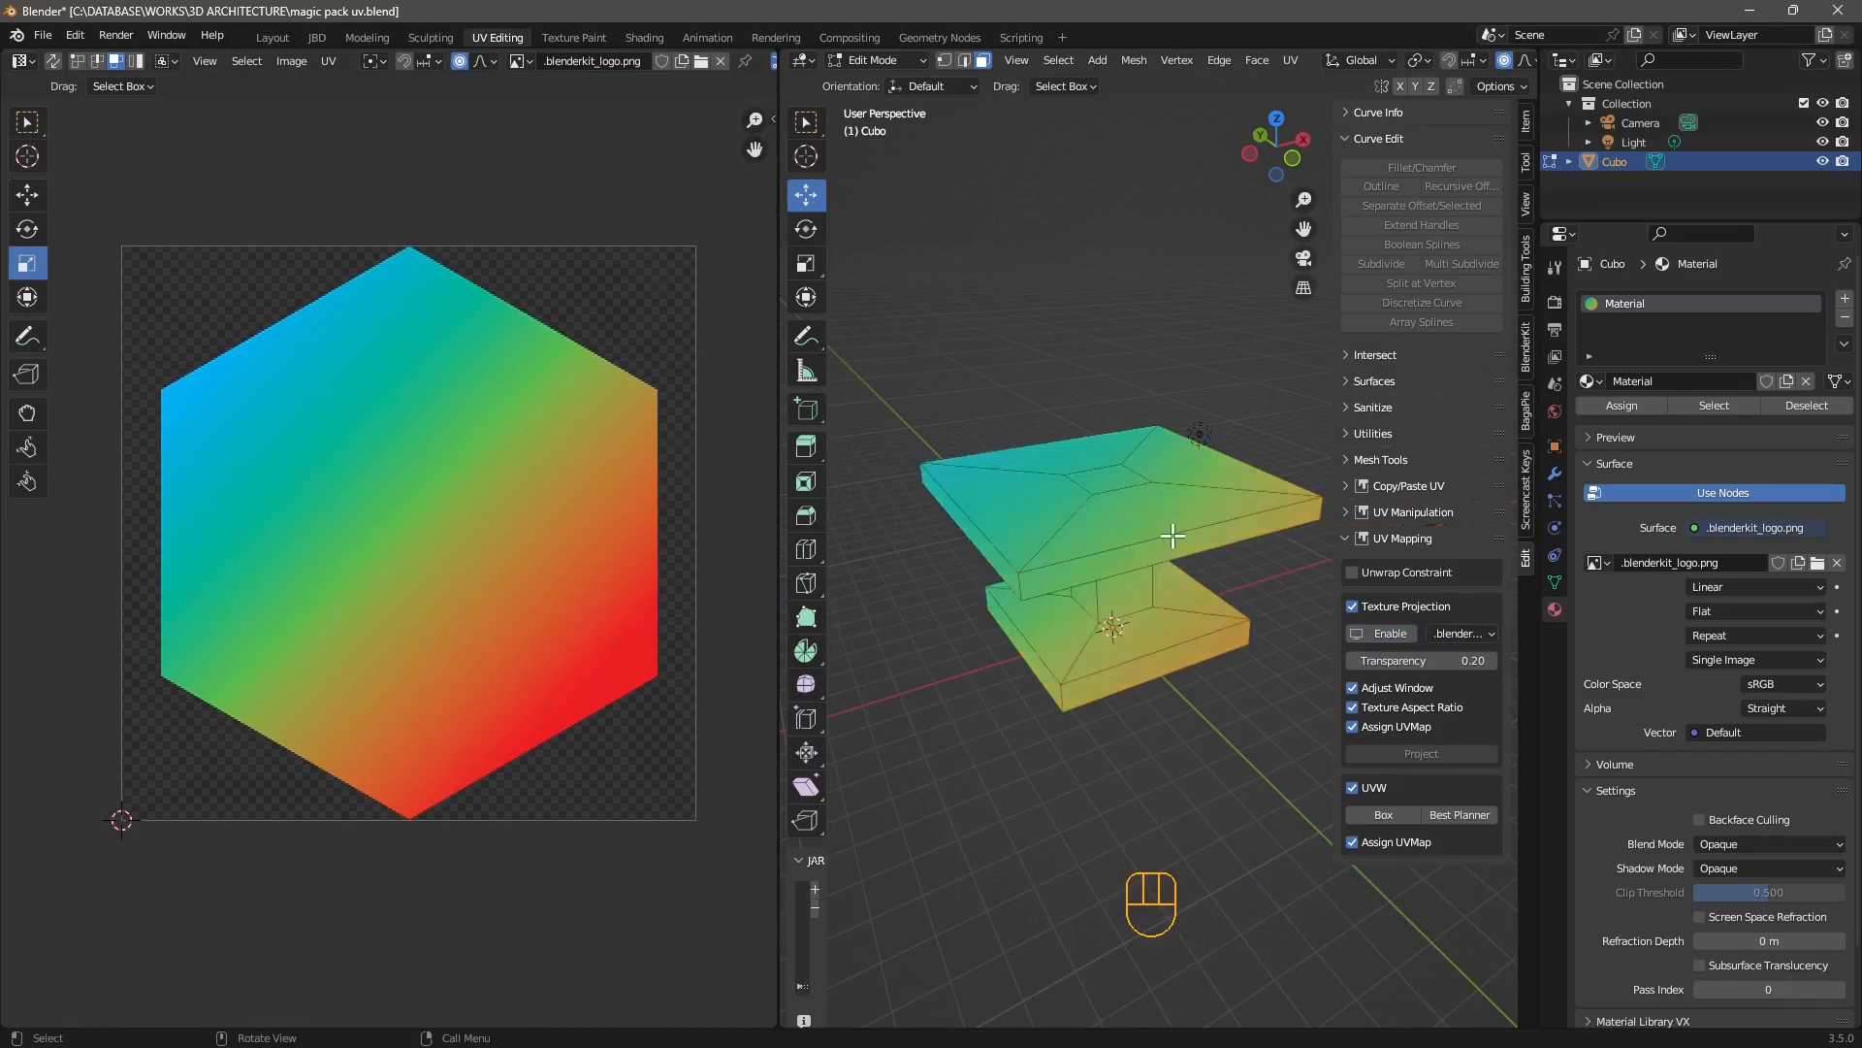
Select all of the table's faces and apply the UVW Box mapping to them
left_click(1138, 553)
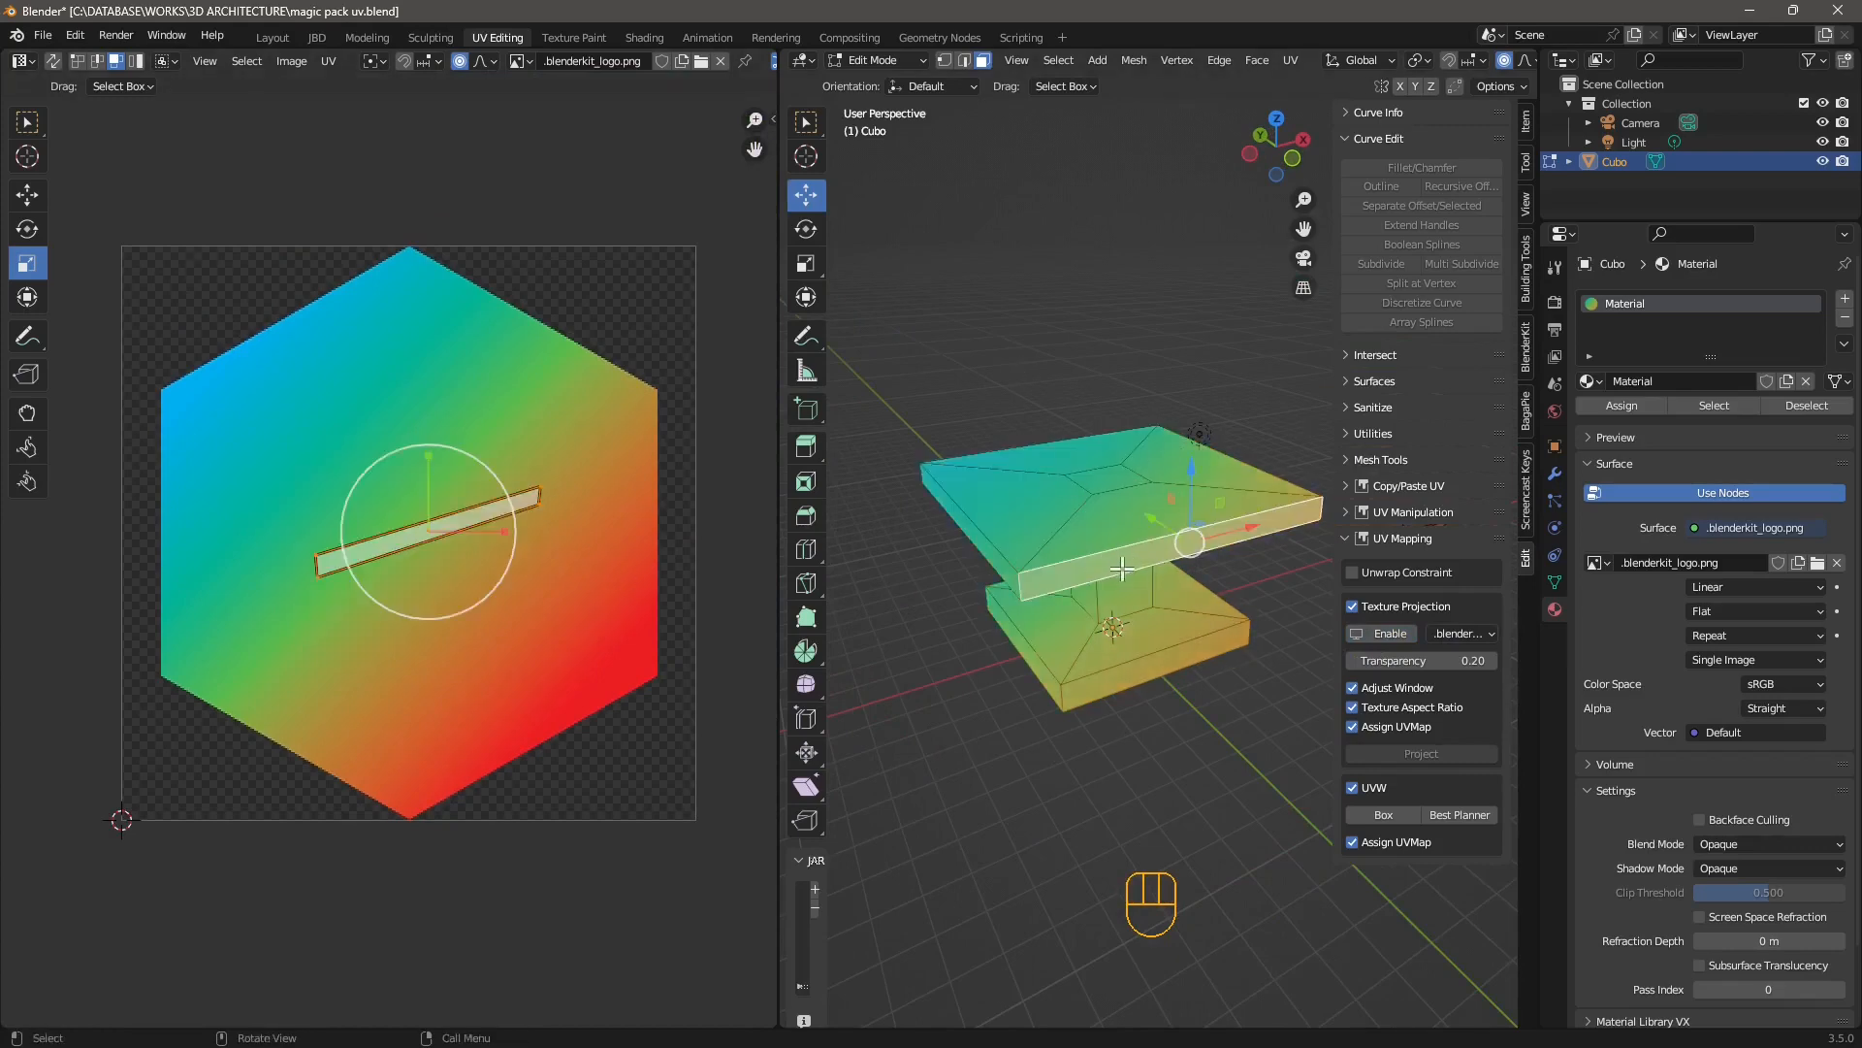
left_click(1059, 60)
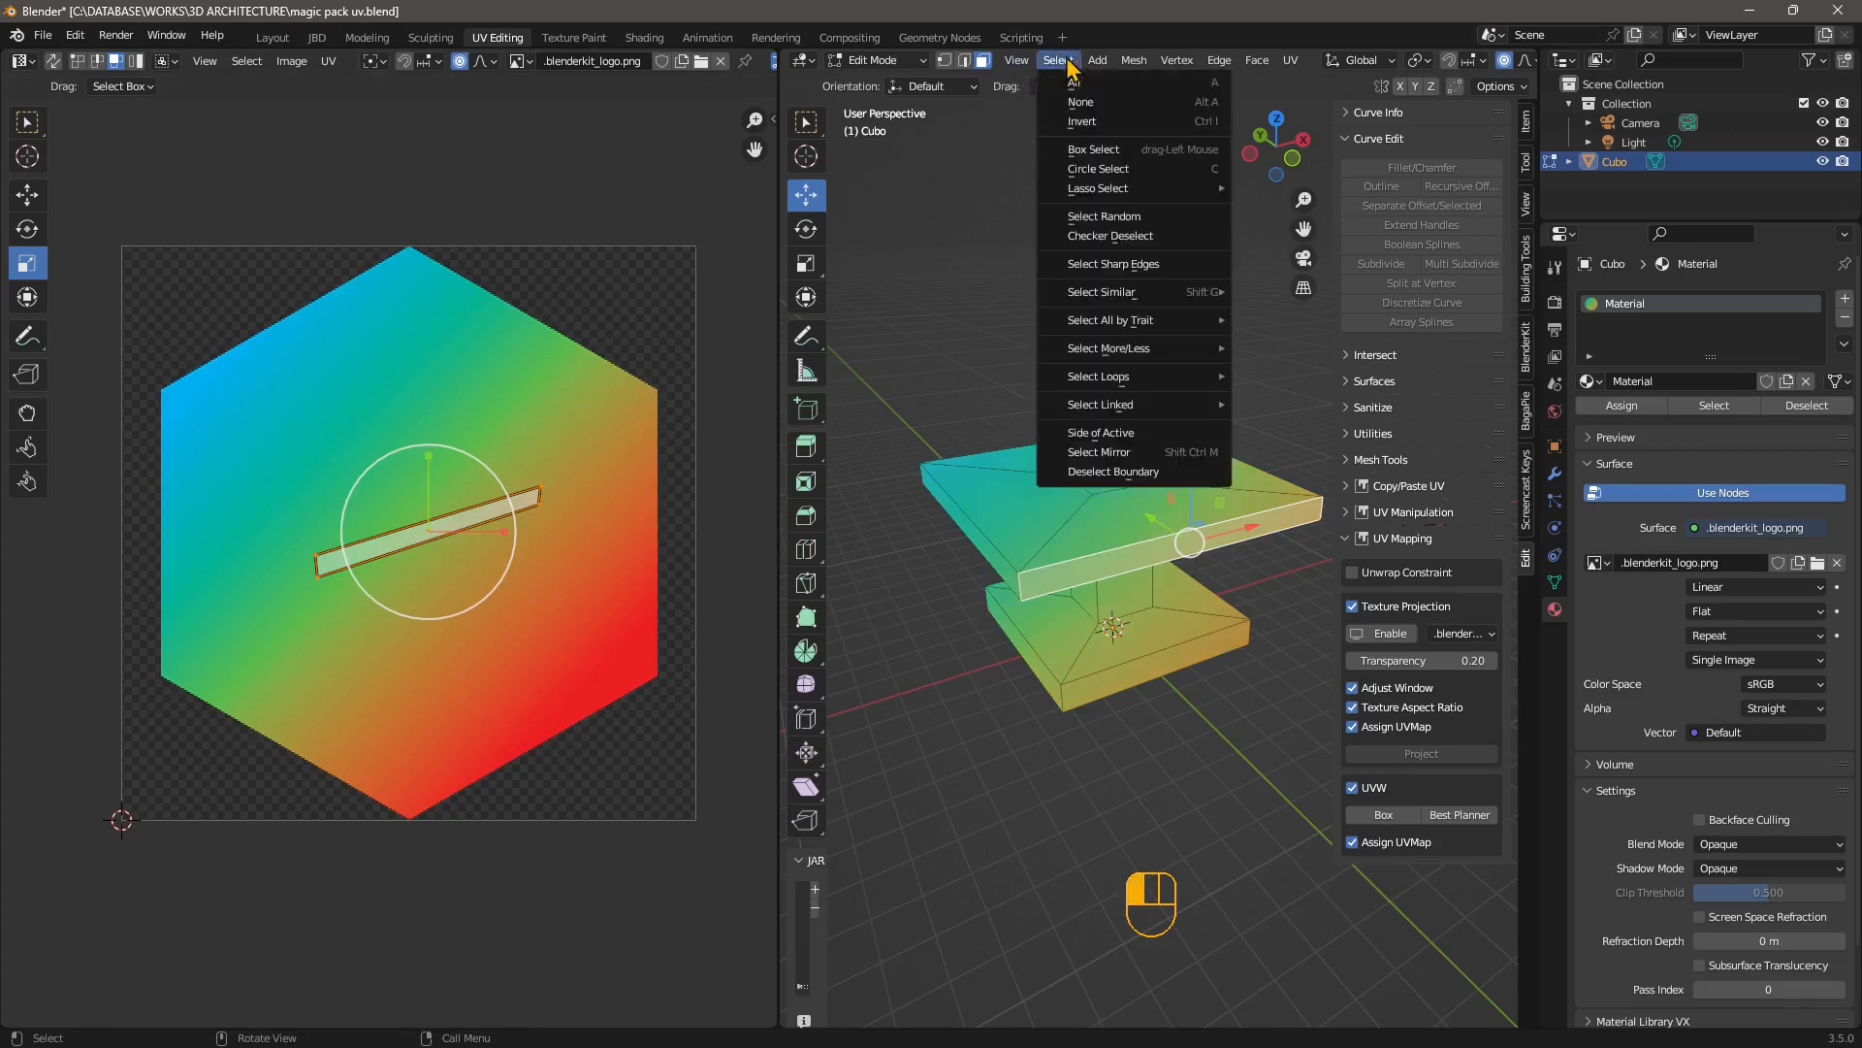
left_click(1091, 98)
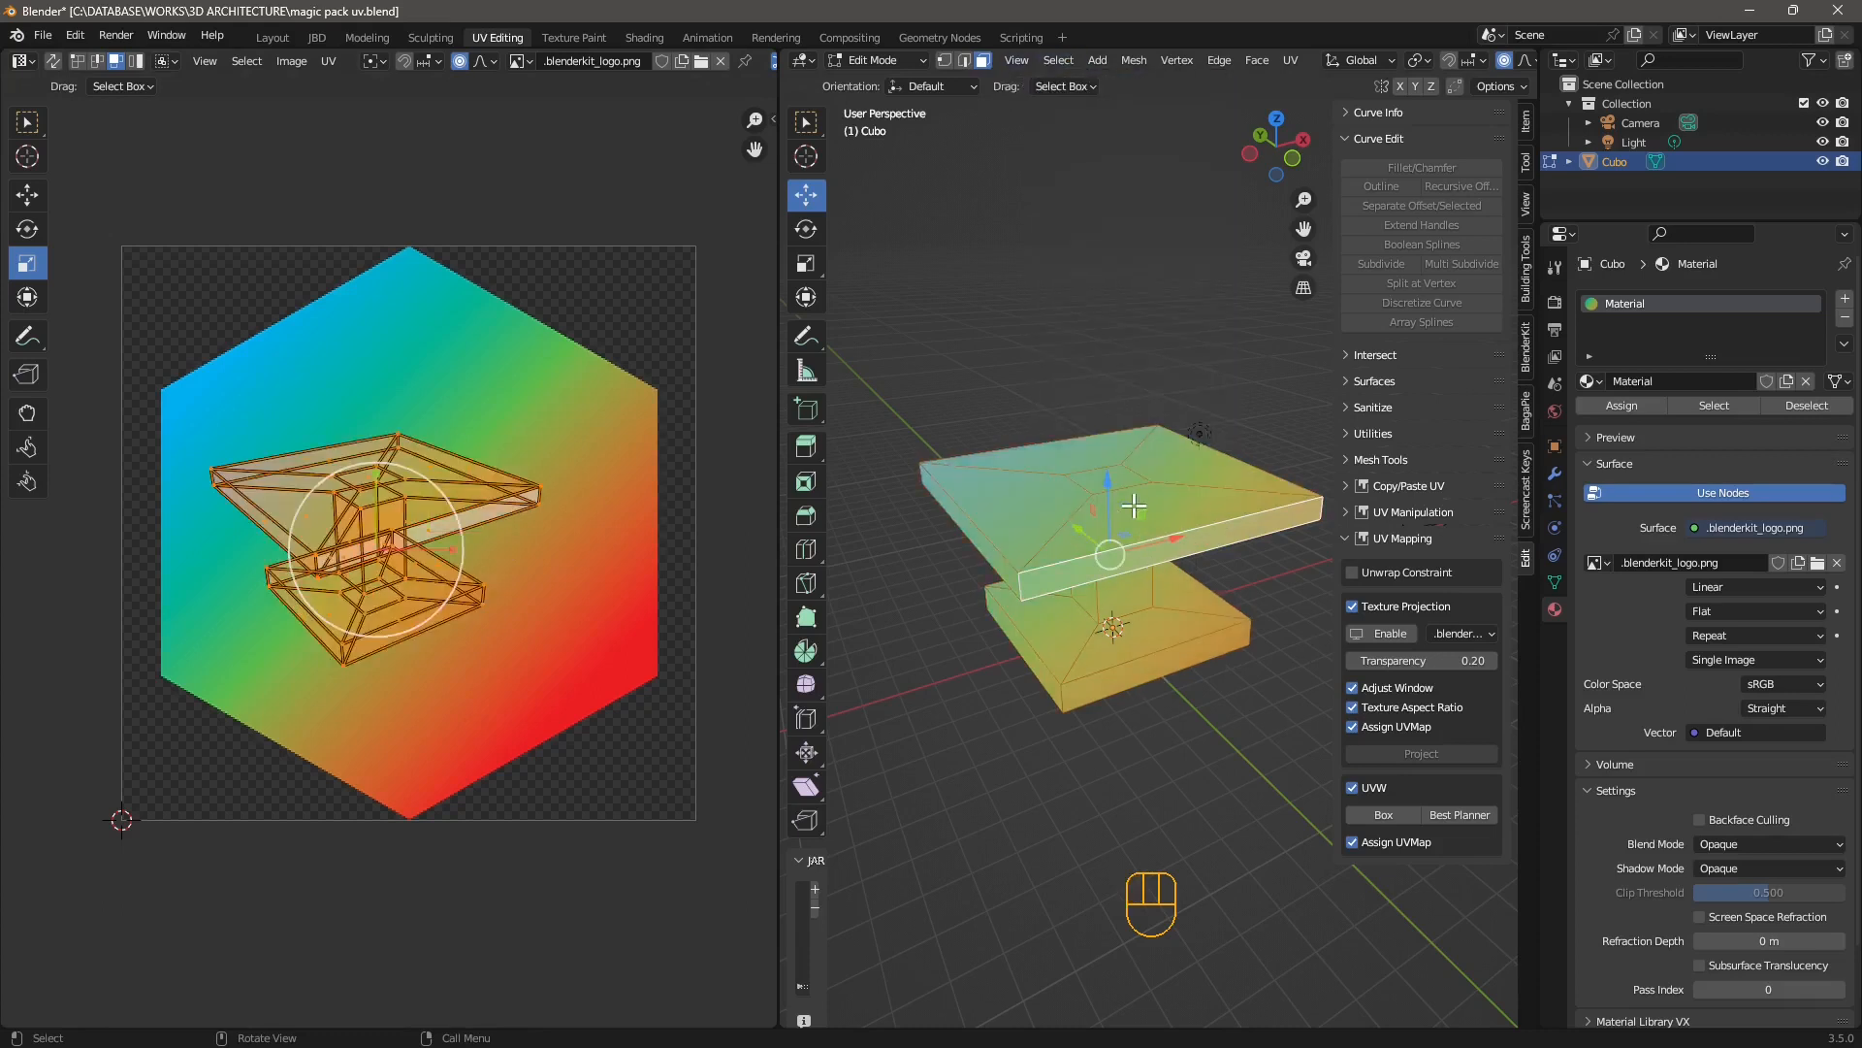
left_click(1384, 815)
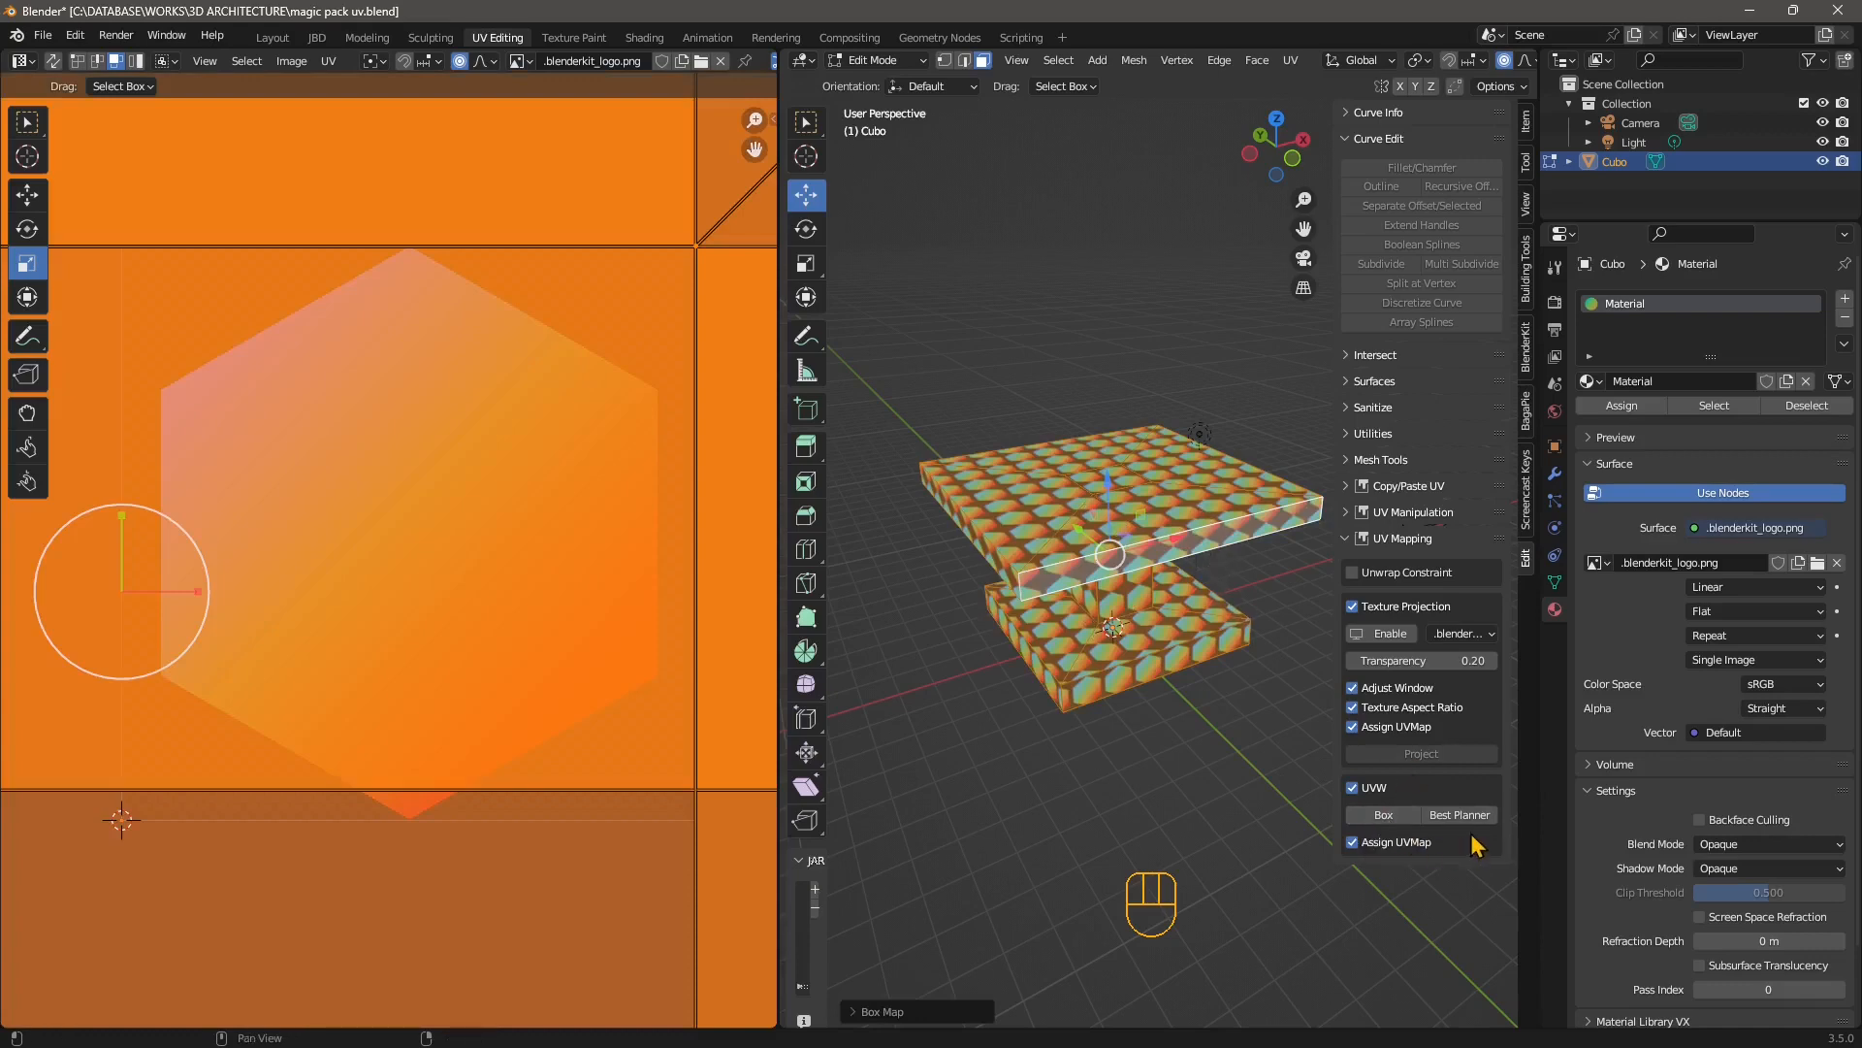
Scale the box-mapped UVs down until the whole layout is smaller than the logo image
scroll(456, 669, "down", 6)
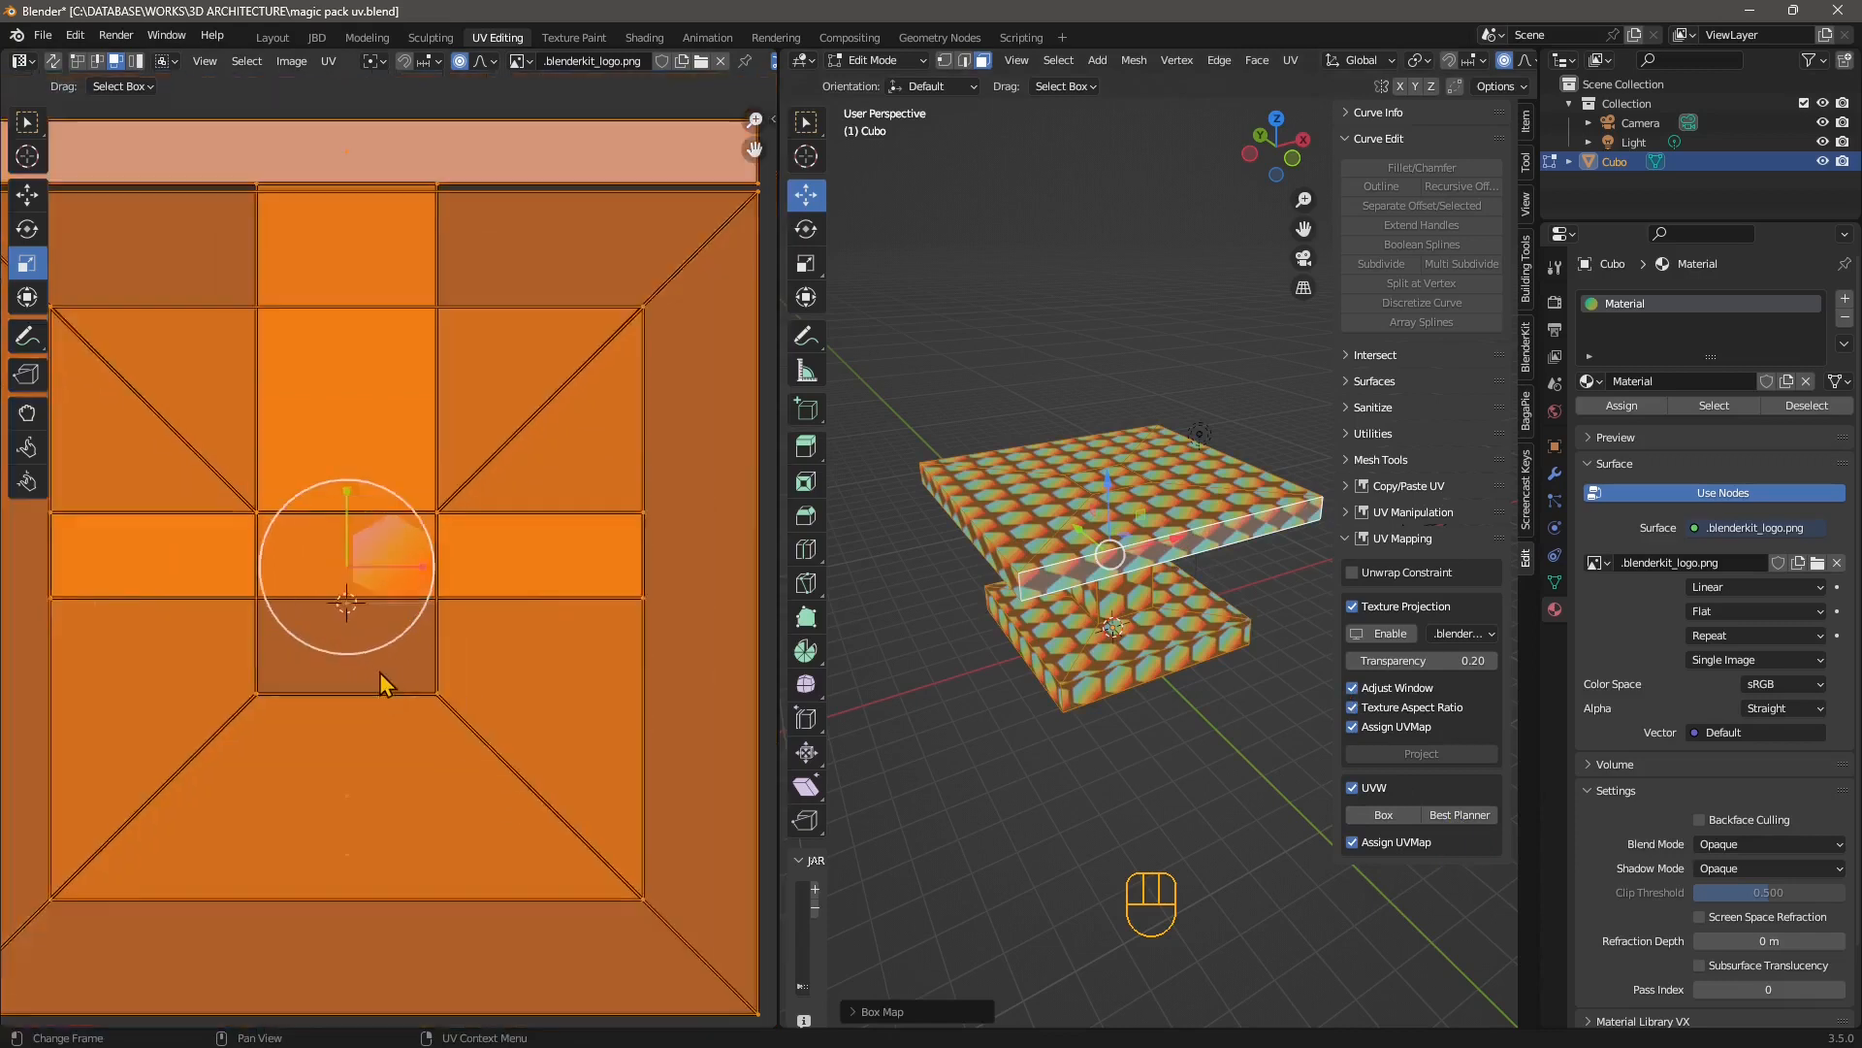
scroll(368, 559, "up", 3)
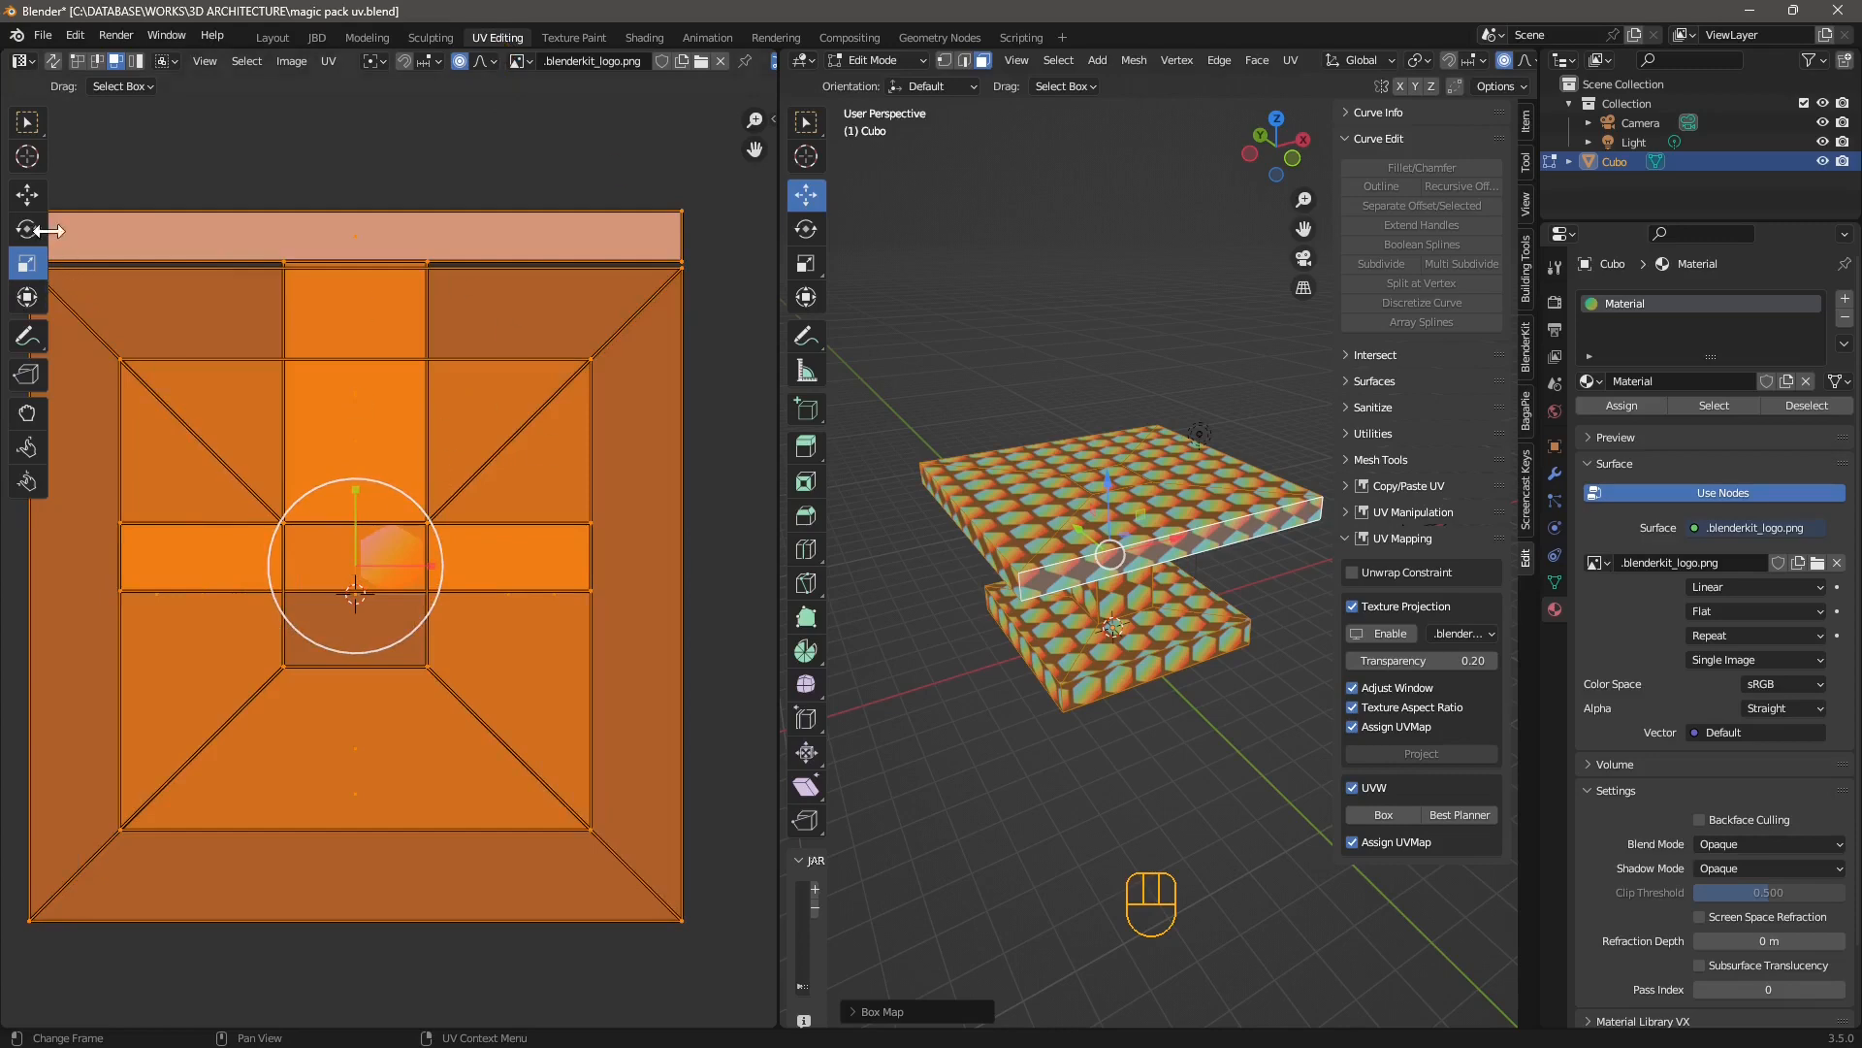
left_click_drag(388, 541, 235, 568)
scroll(326, 579, "up", 4)
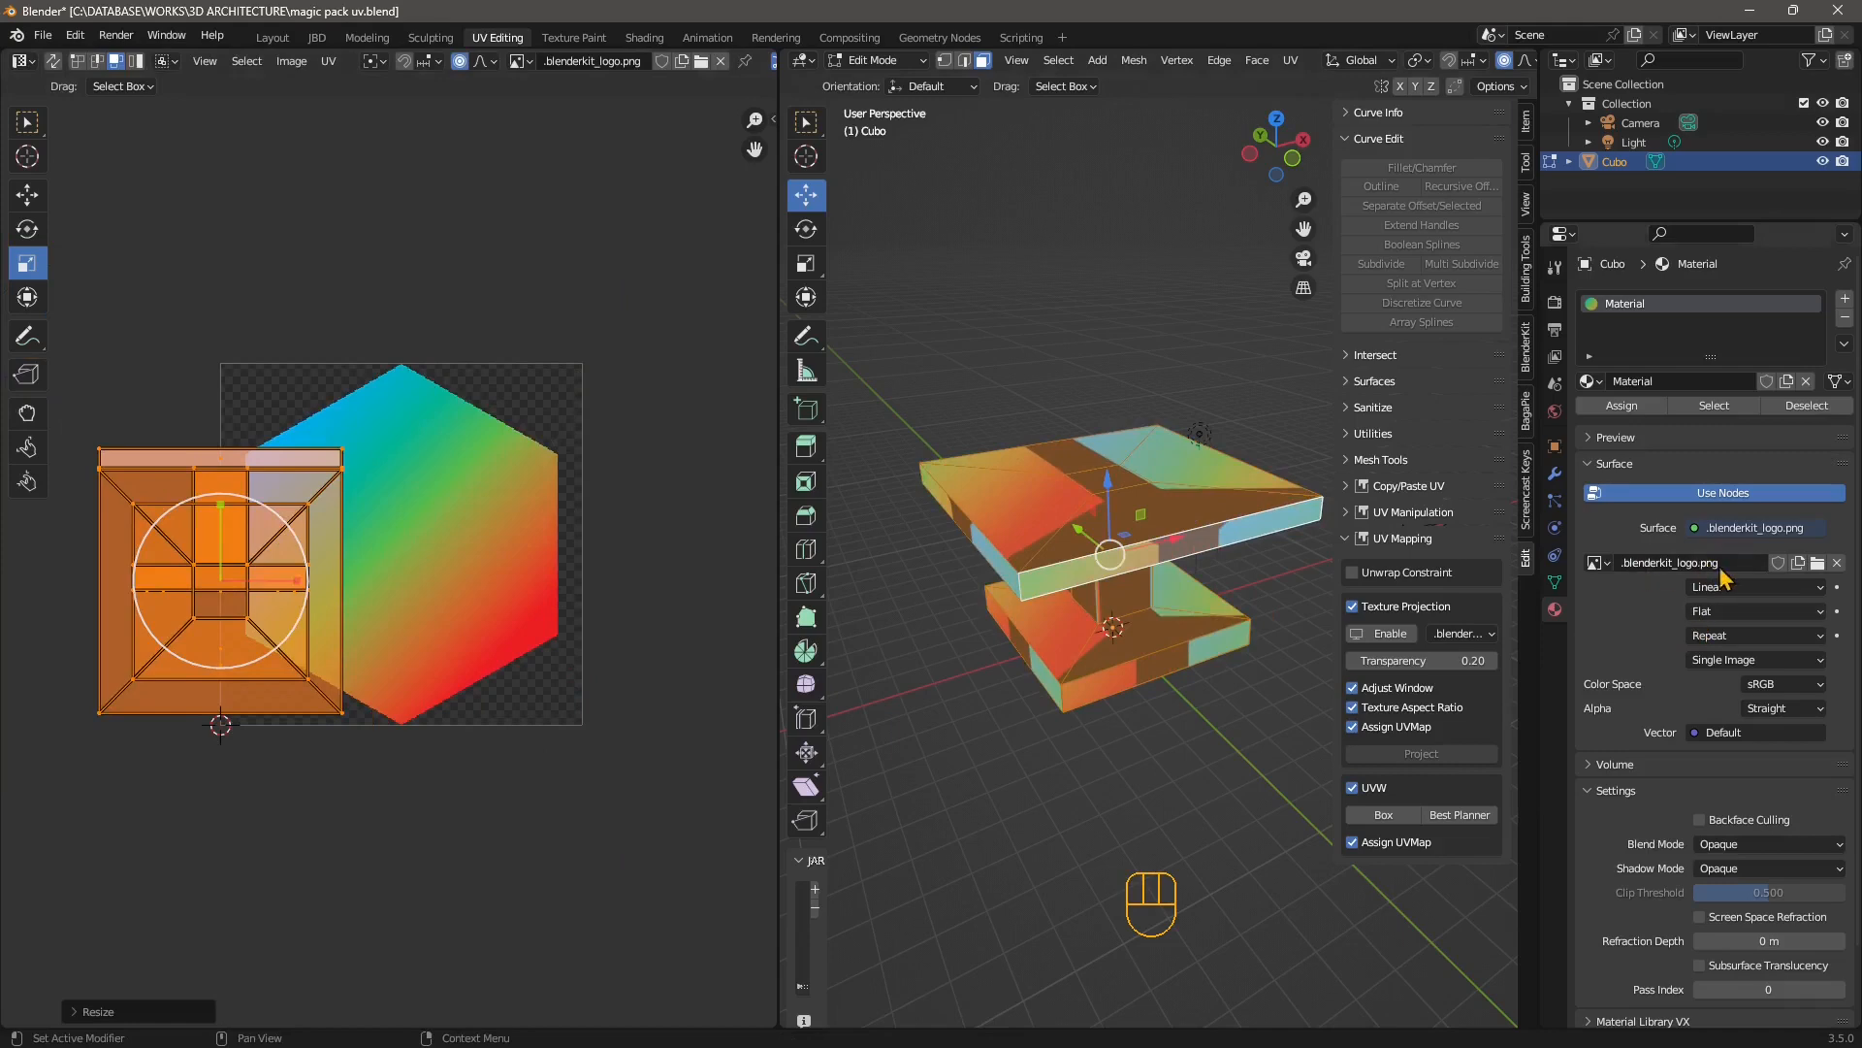
Replace the material's logo image with raw_plank_wall_diff_1k.jpg from the BLENDER 3 folder
left_click(1817, 564)
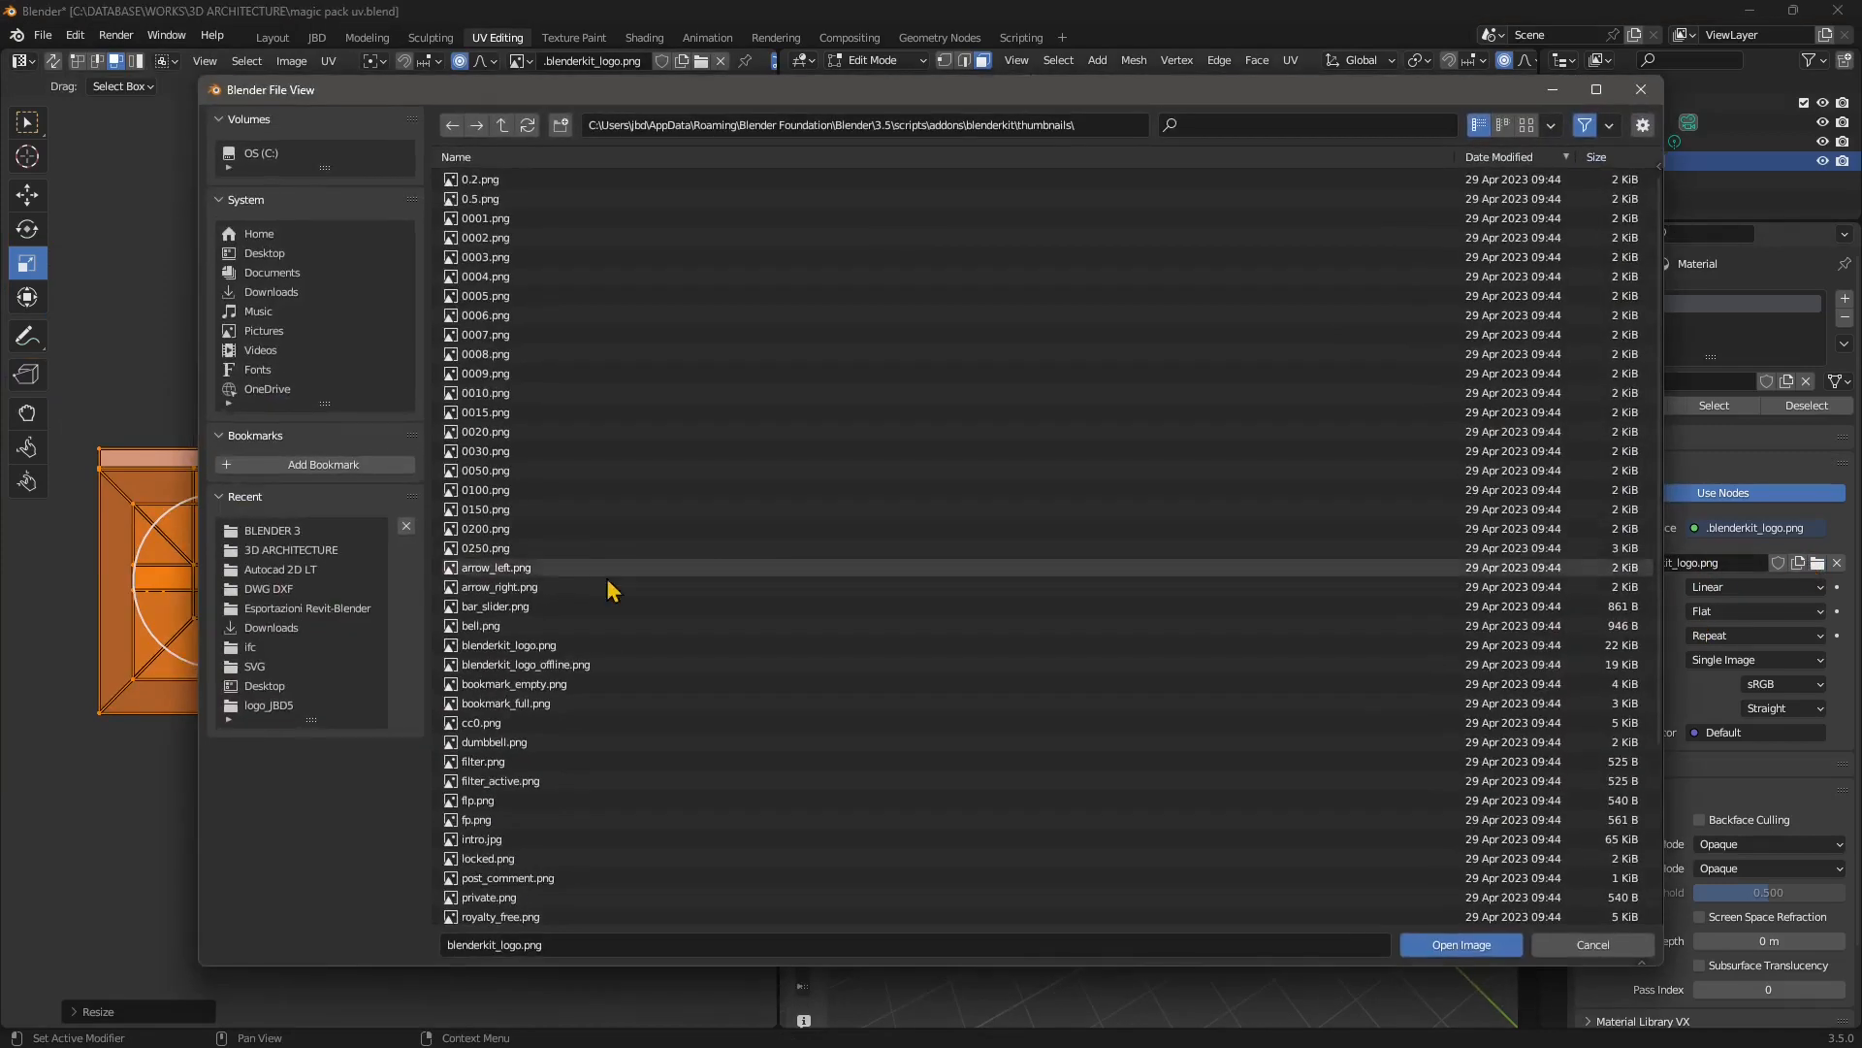
scroll(624, 677, "up", 3)
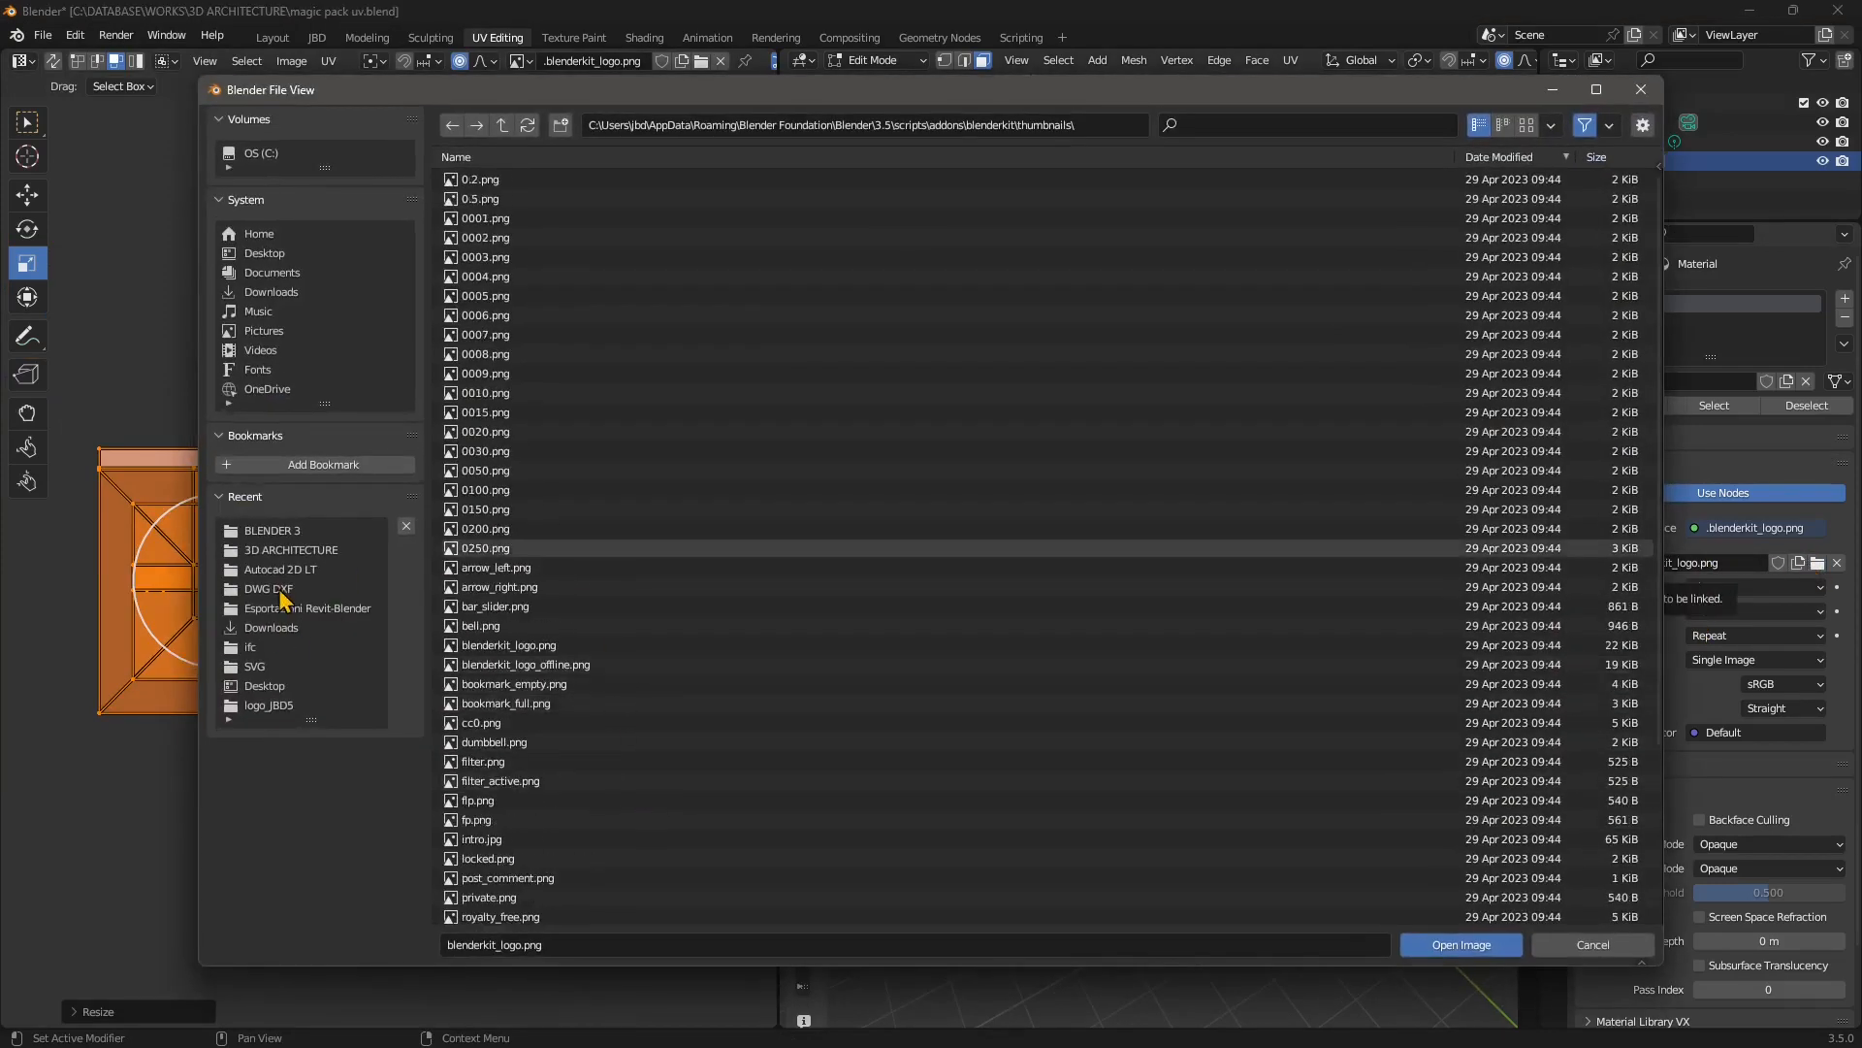
left_click(277, 530)
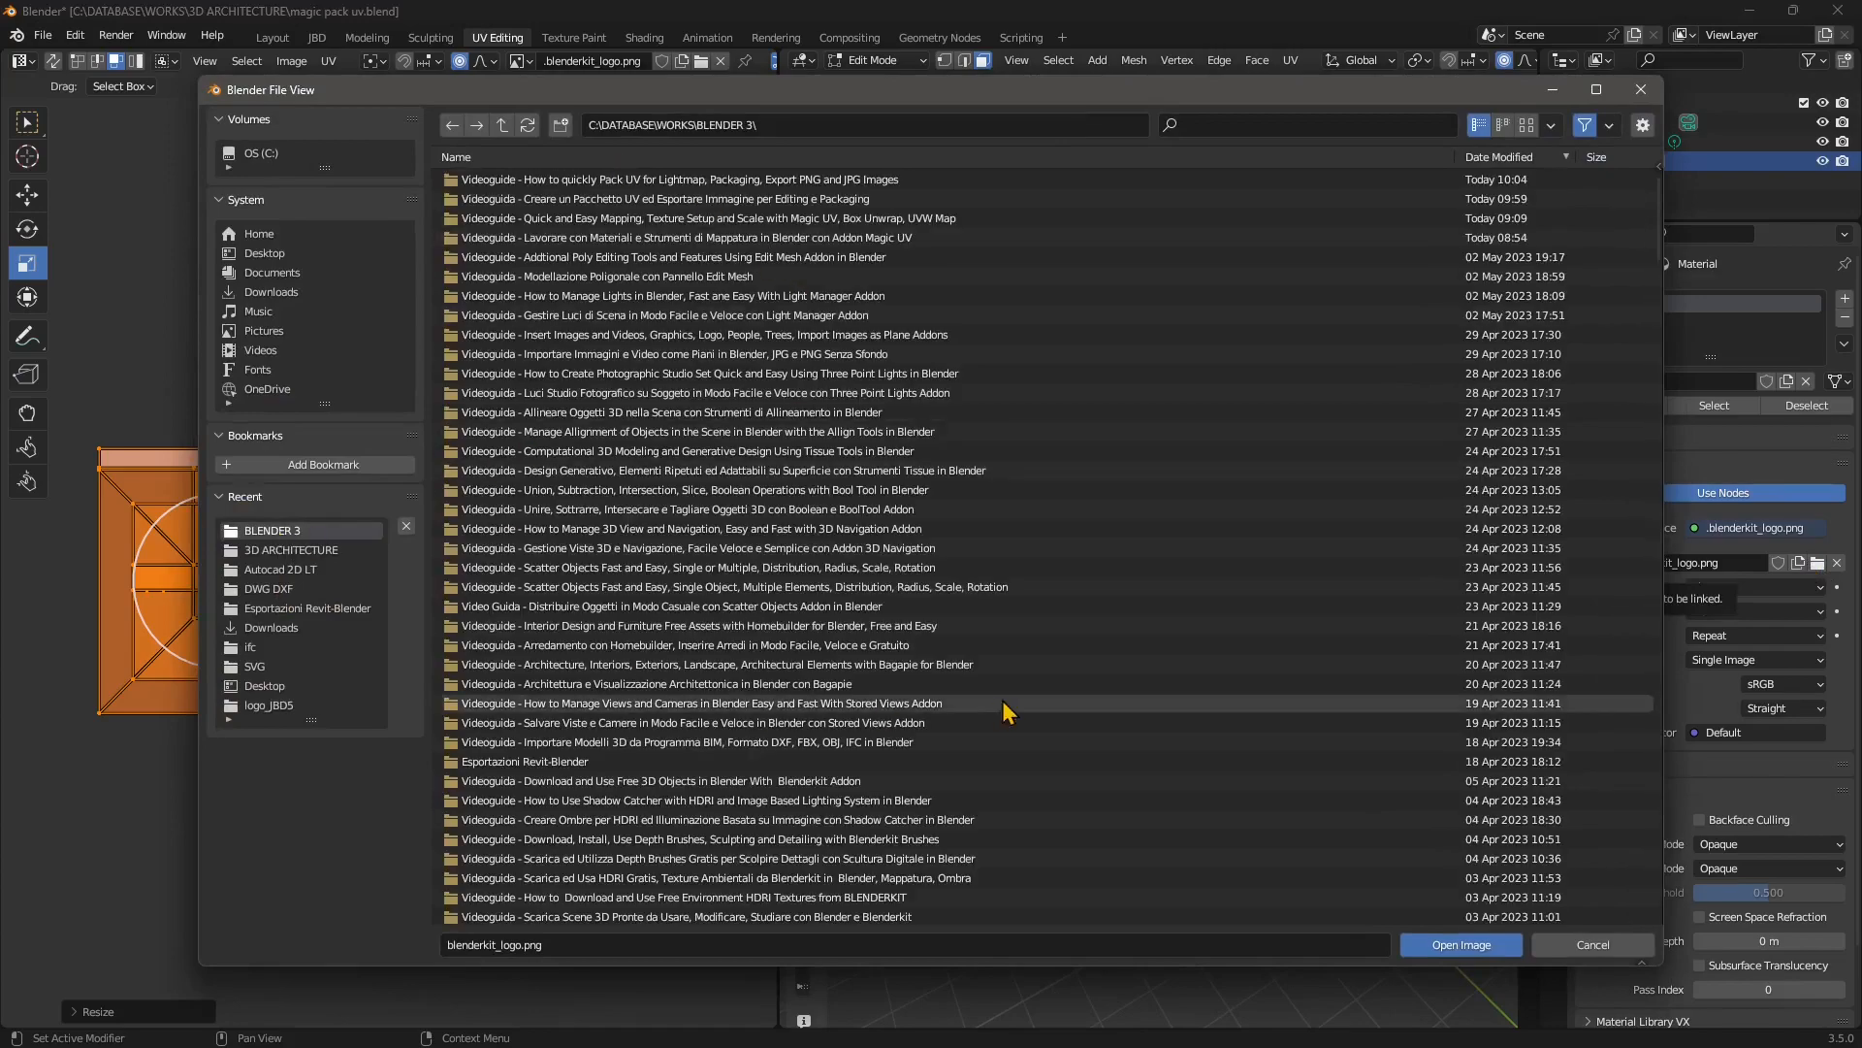
scroll(849, 743, "down", 6)
scroll(582, 798, "down", 15)
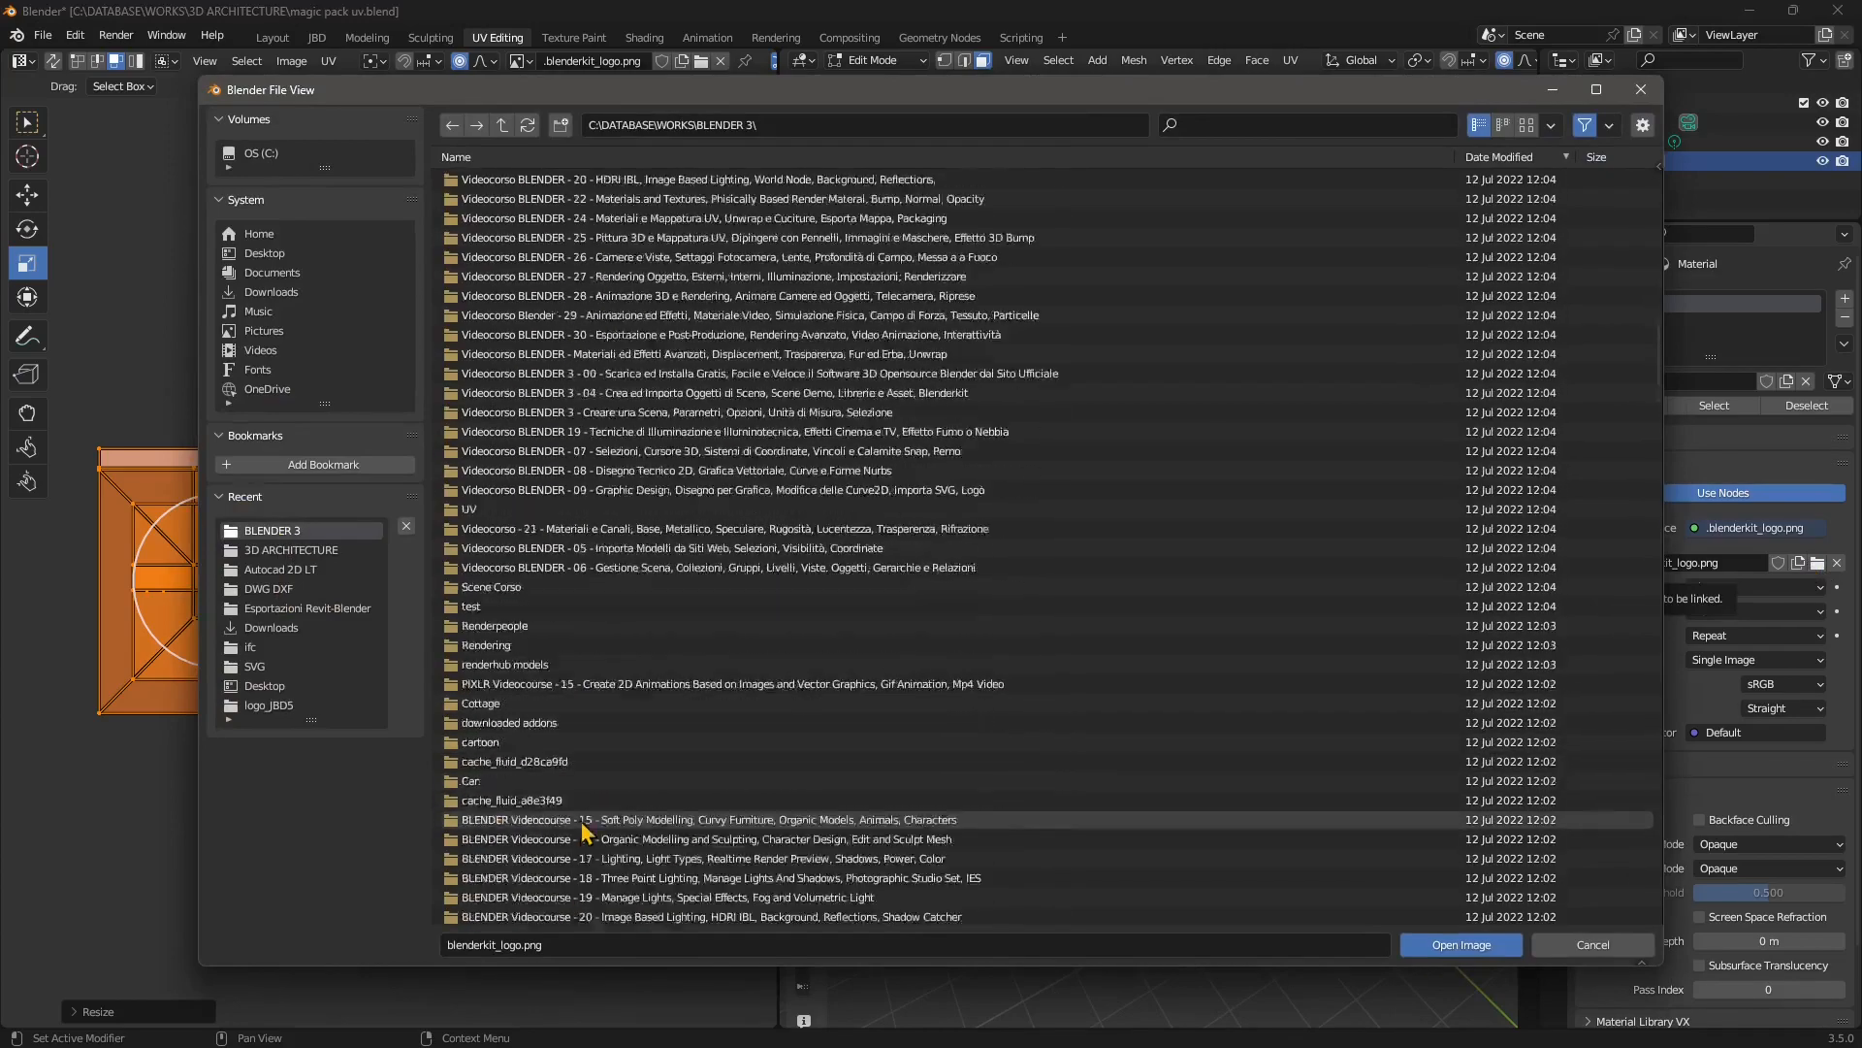
left_click(528, 743)
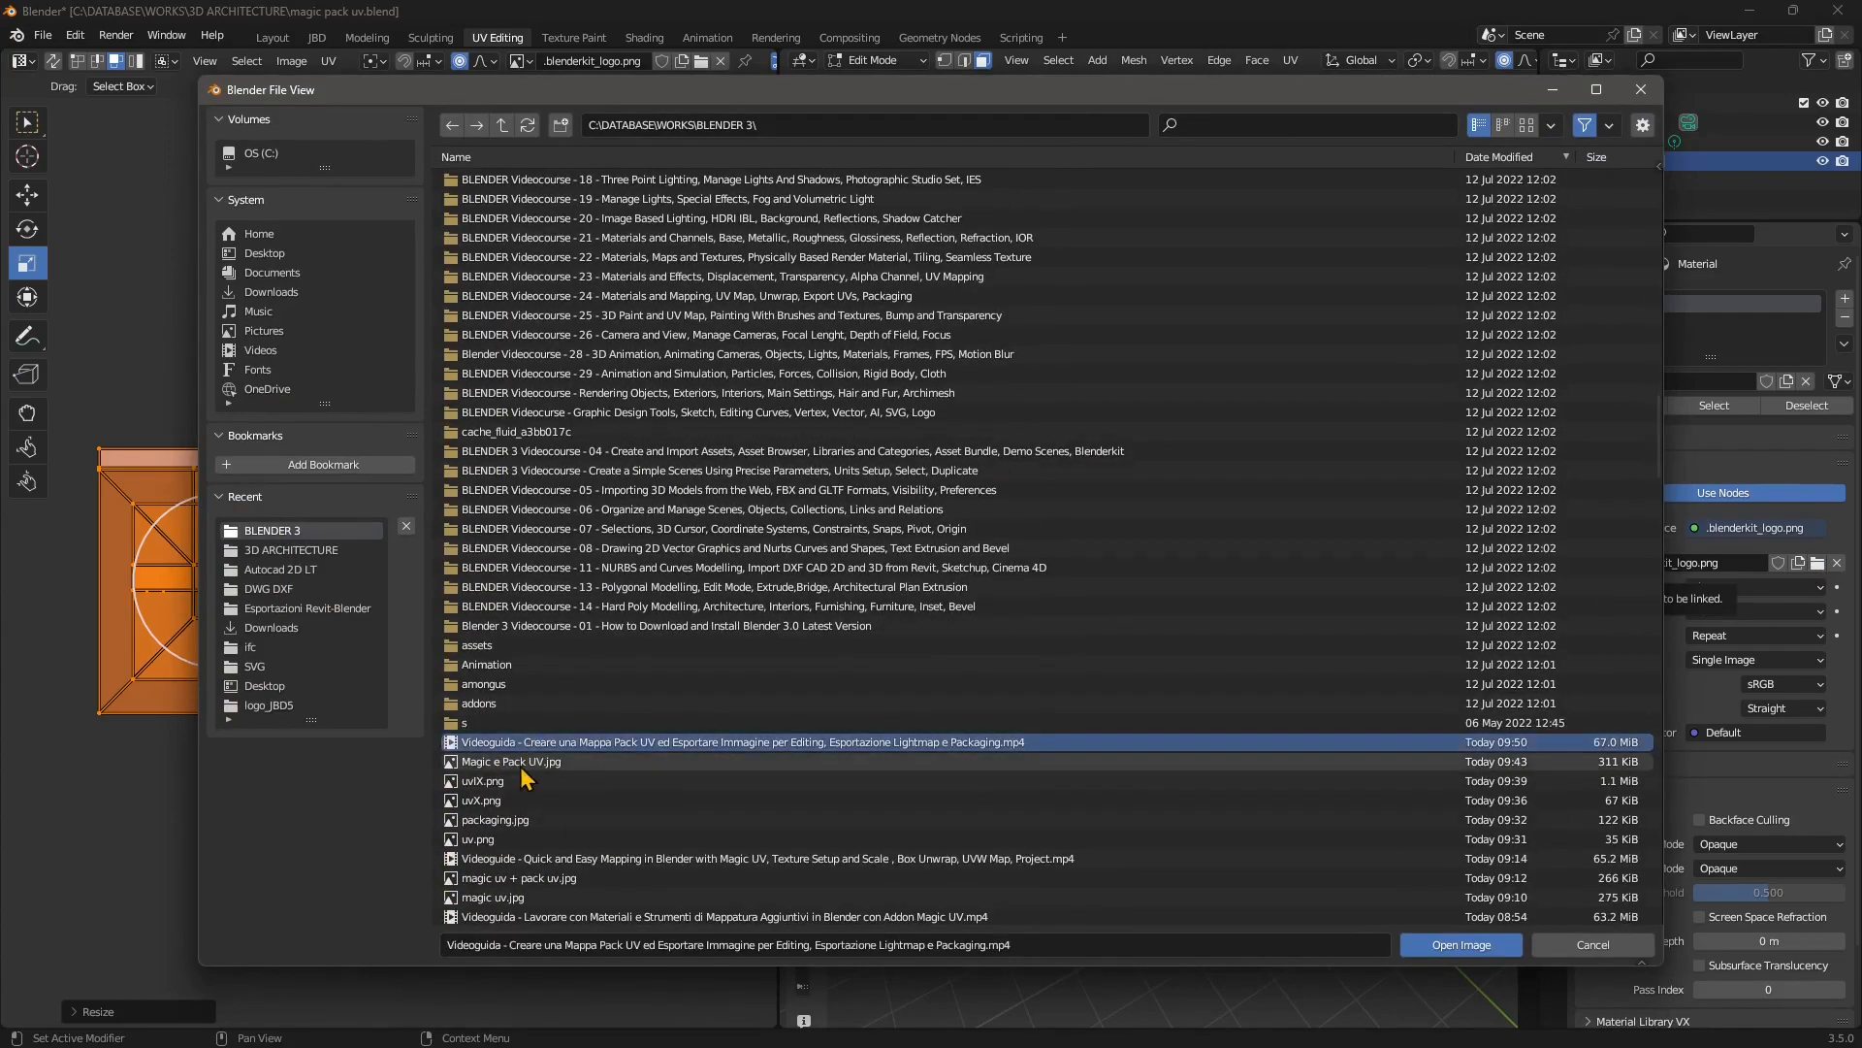
left_click(502, 782)
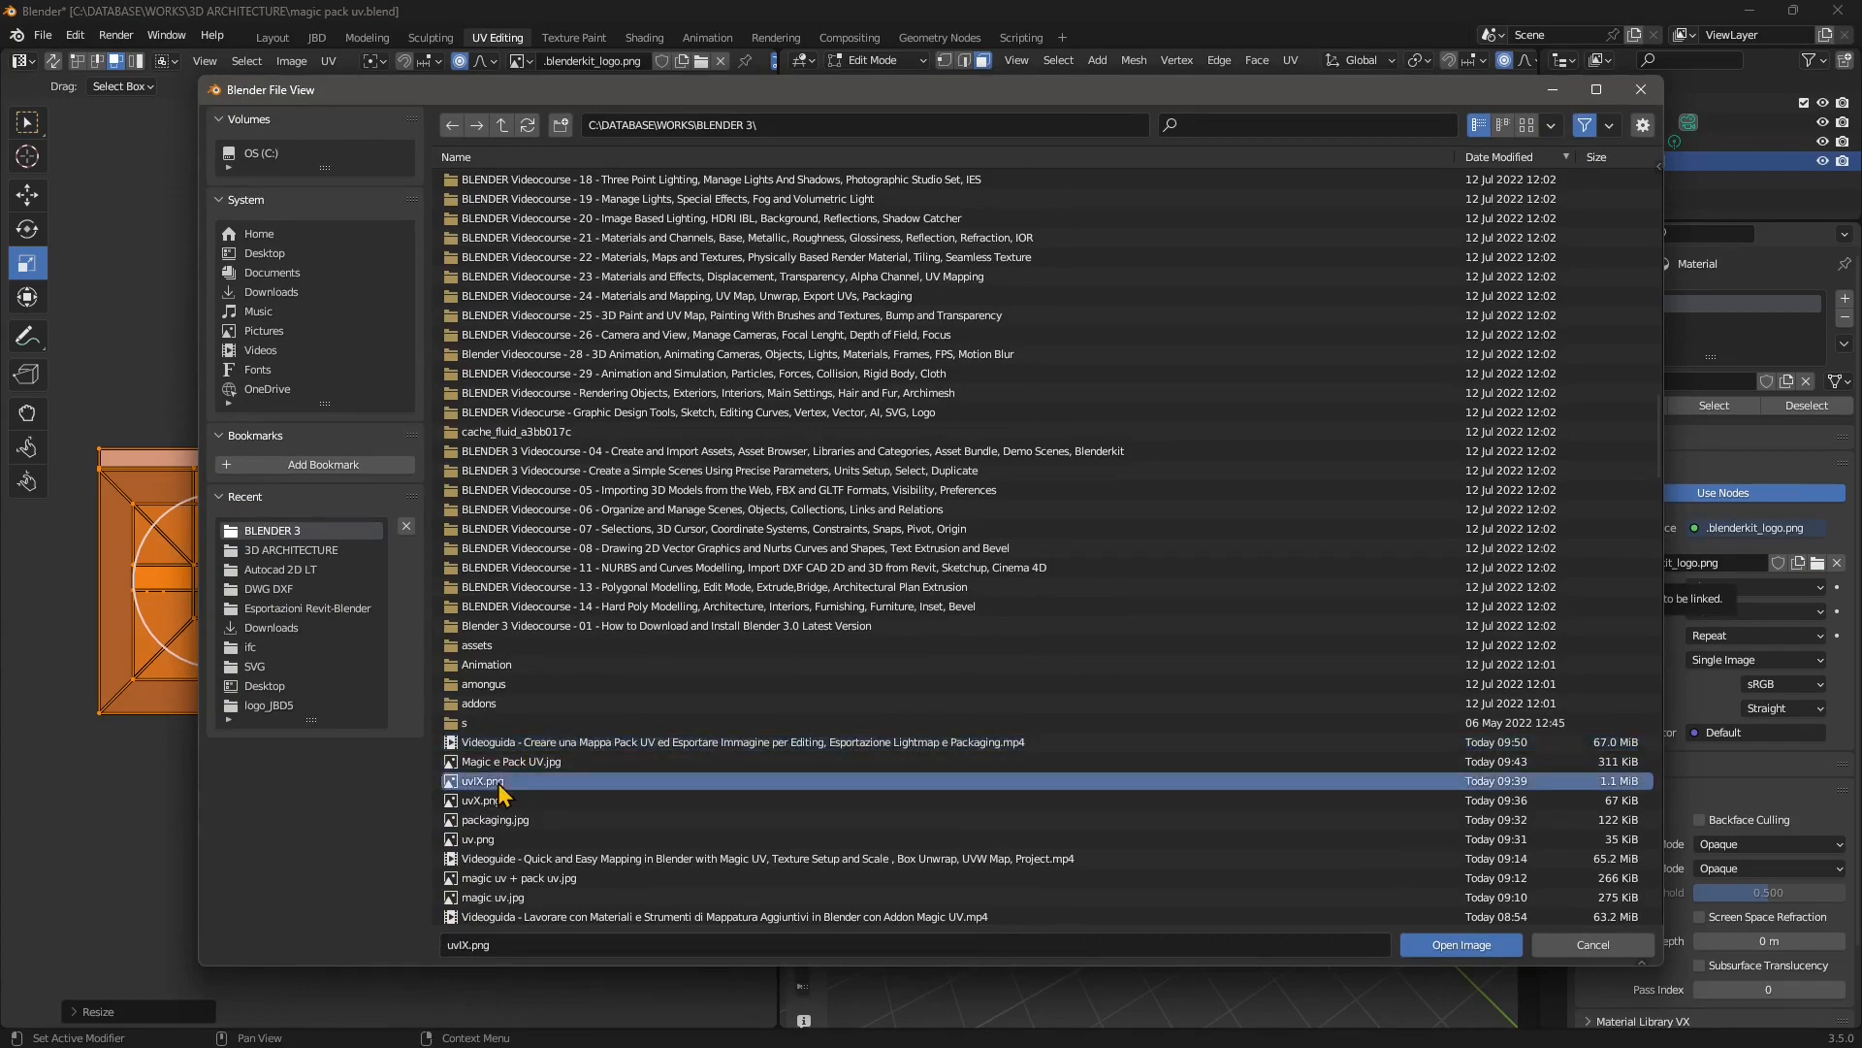
scroll(524, 791, "down", 4)
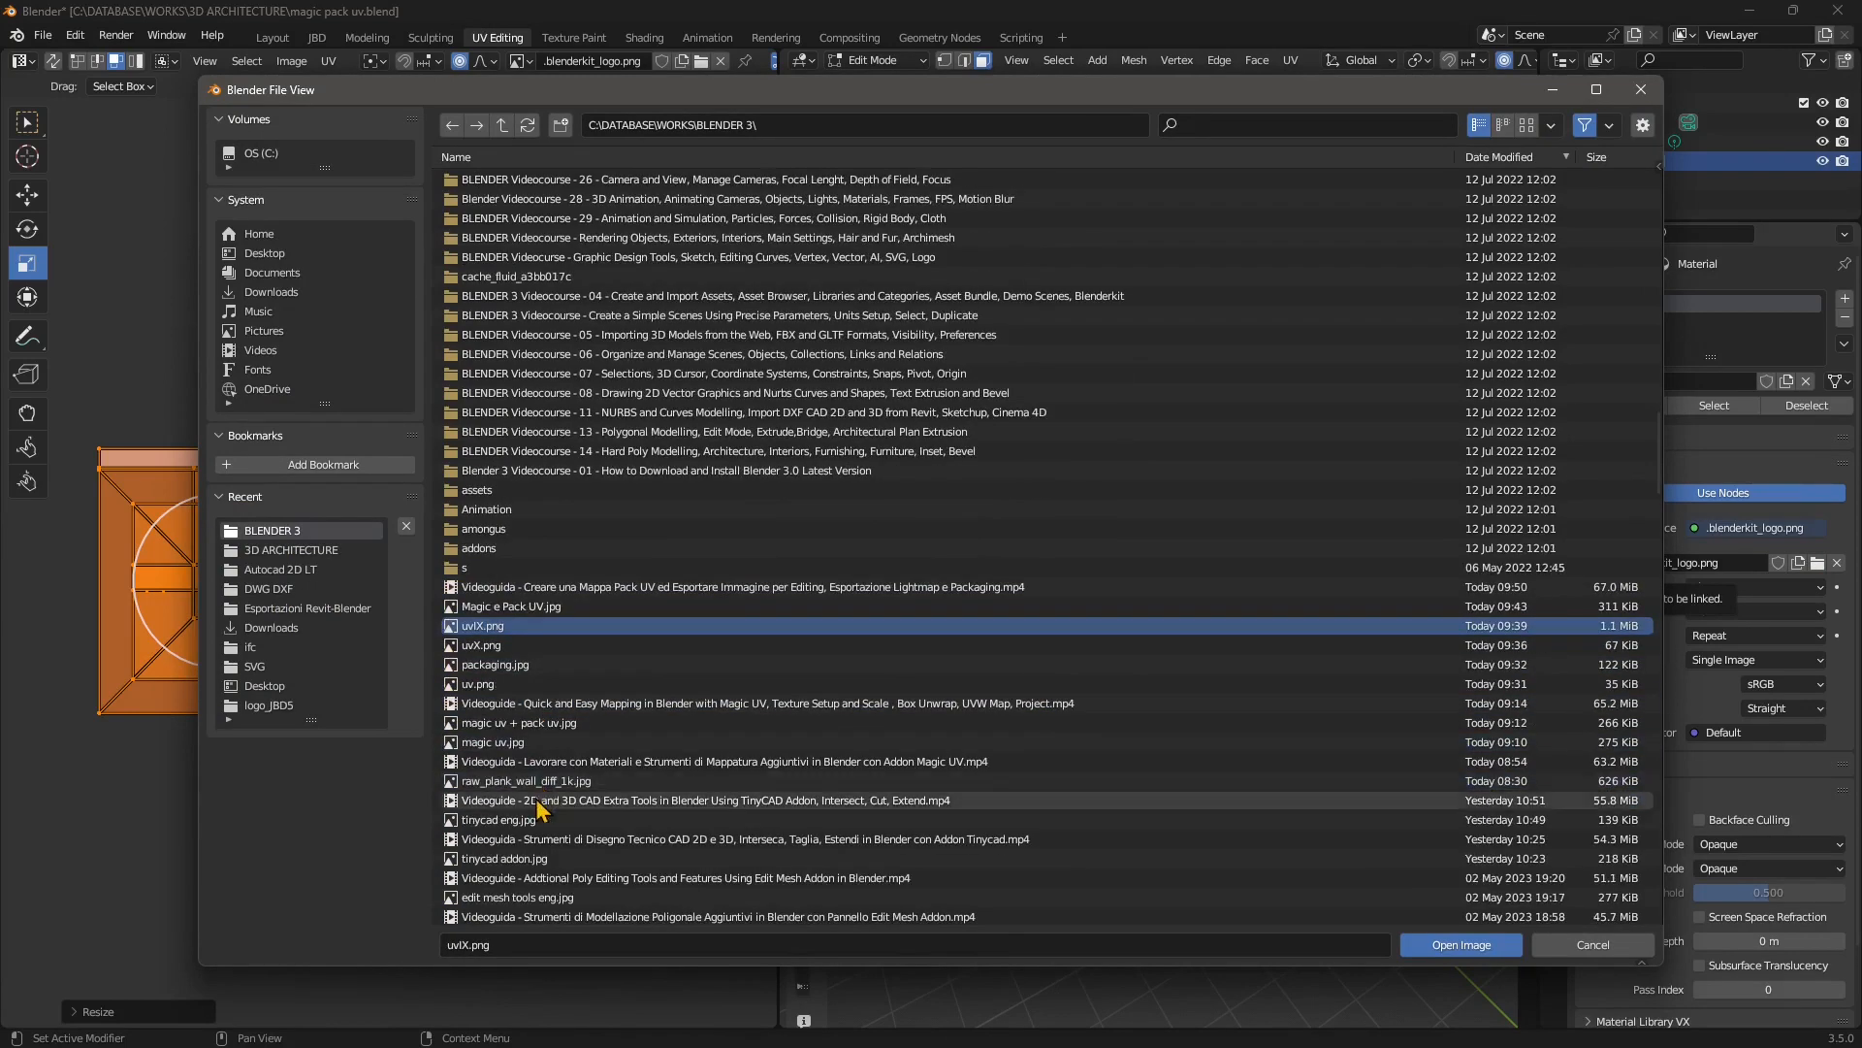
left_click(571, 782)
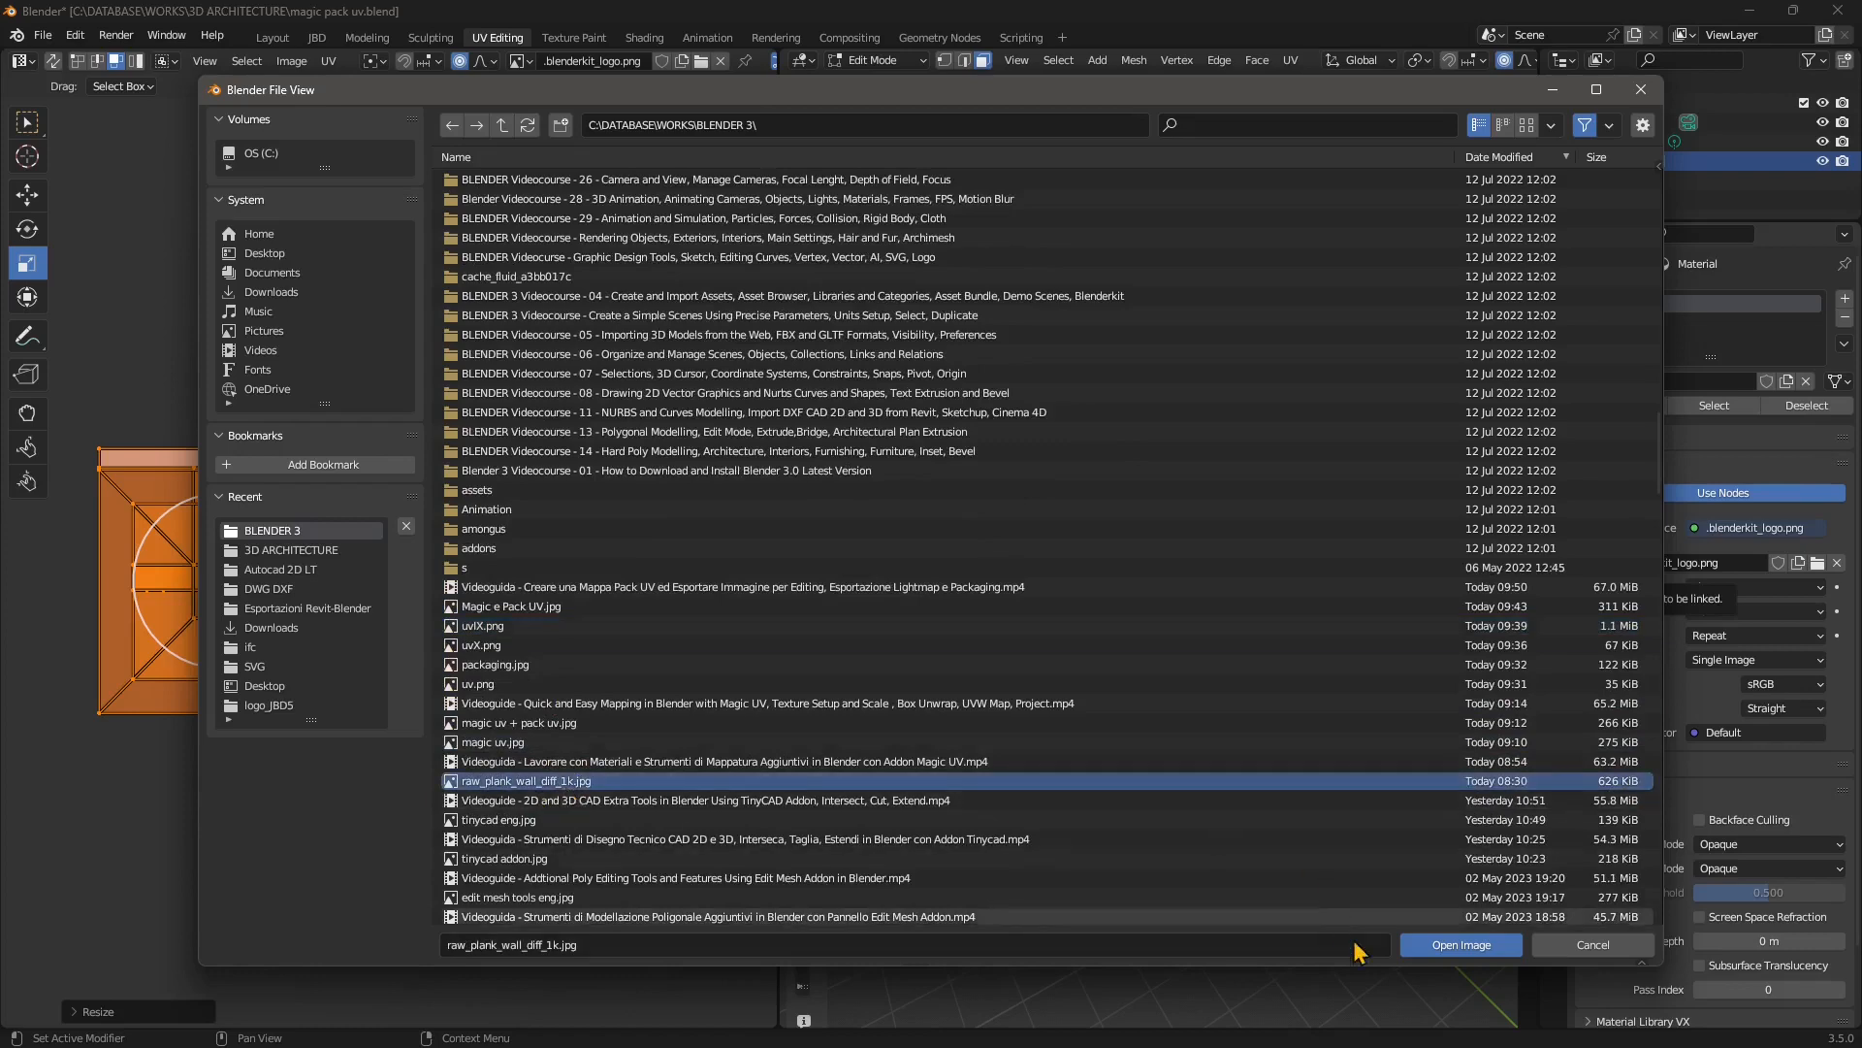
left_click(1461, 945)
Turn off the Texture Projection options and inspect the box-mapped wood texture around the table
scroll(300, 668, "down", 7)
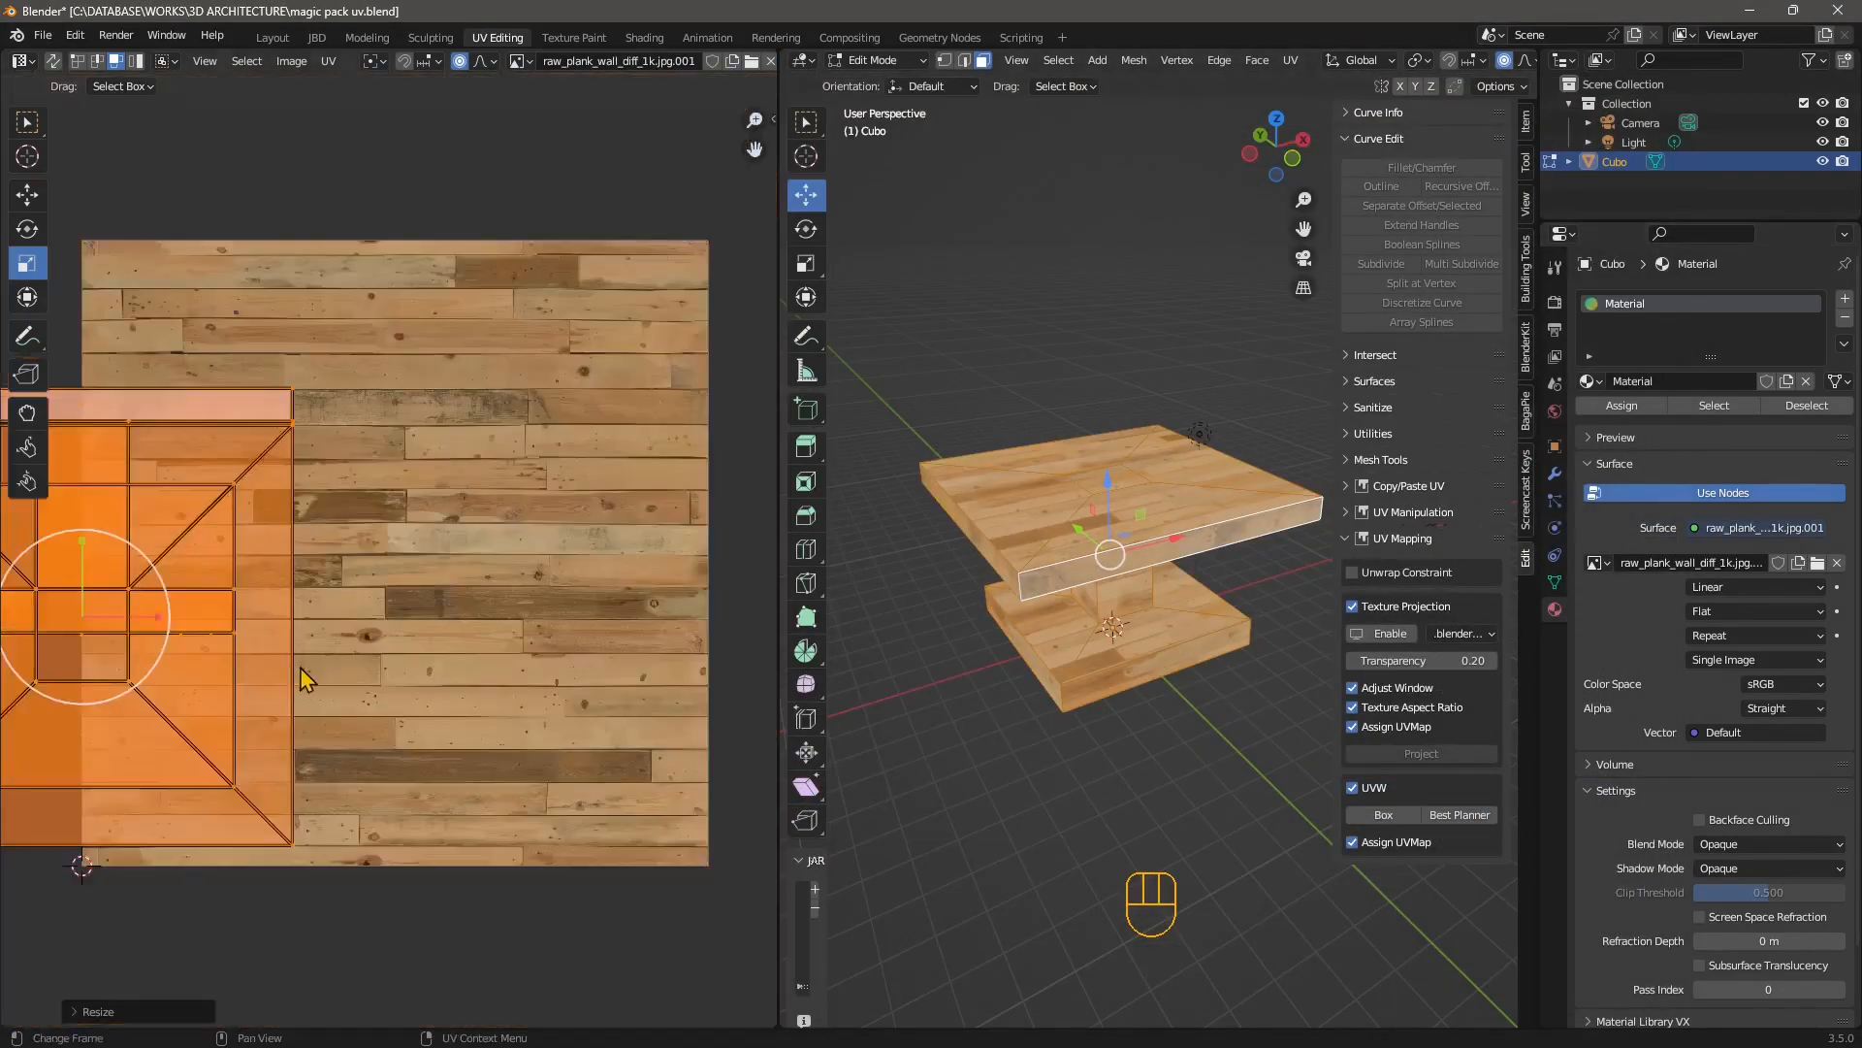
scroll(375, 651, "up", 1)
middle_click_drag(1011, 641, 1181, 457)
left_click(1364, 611)
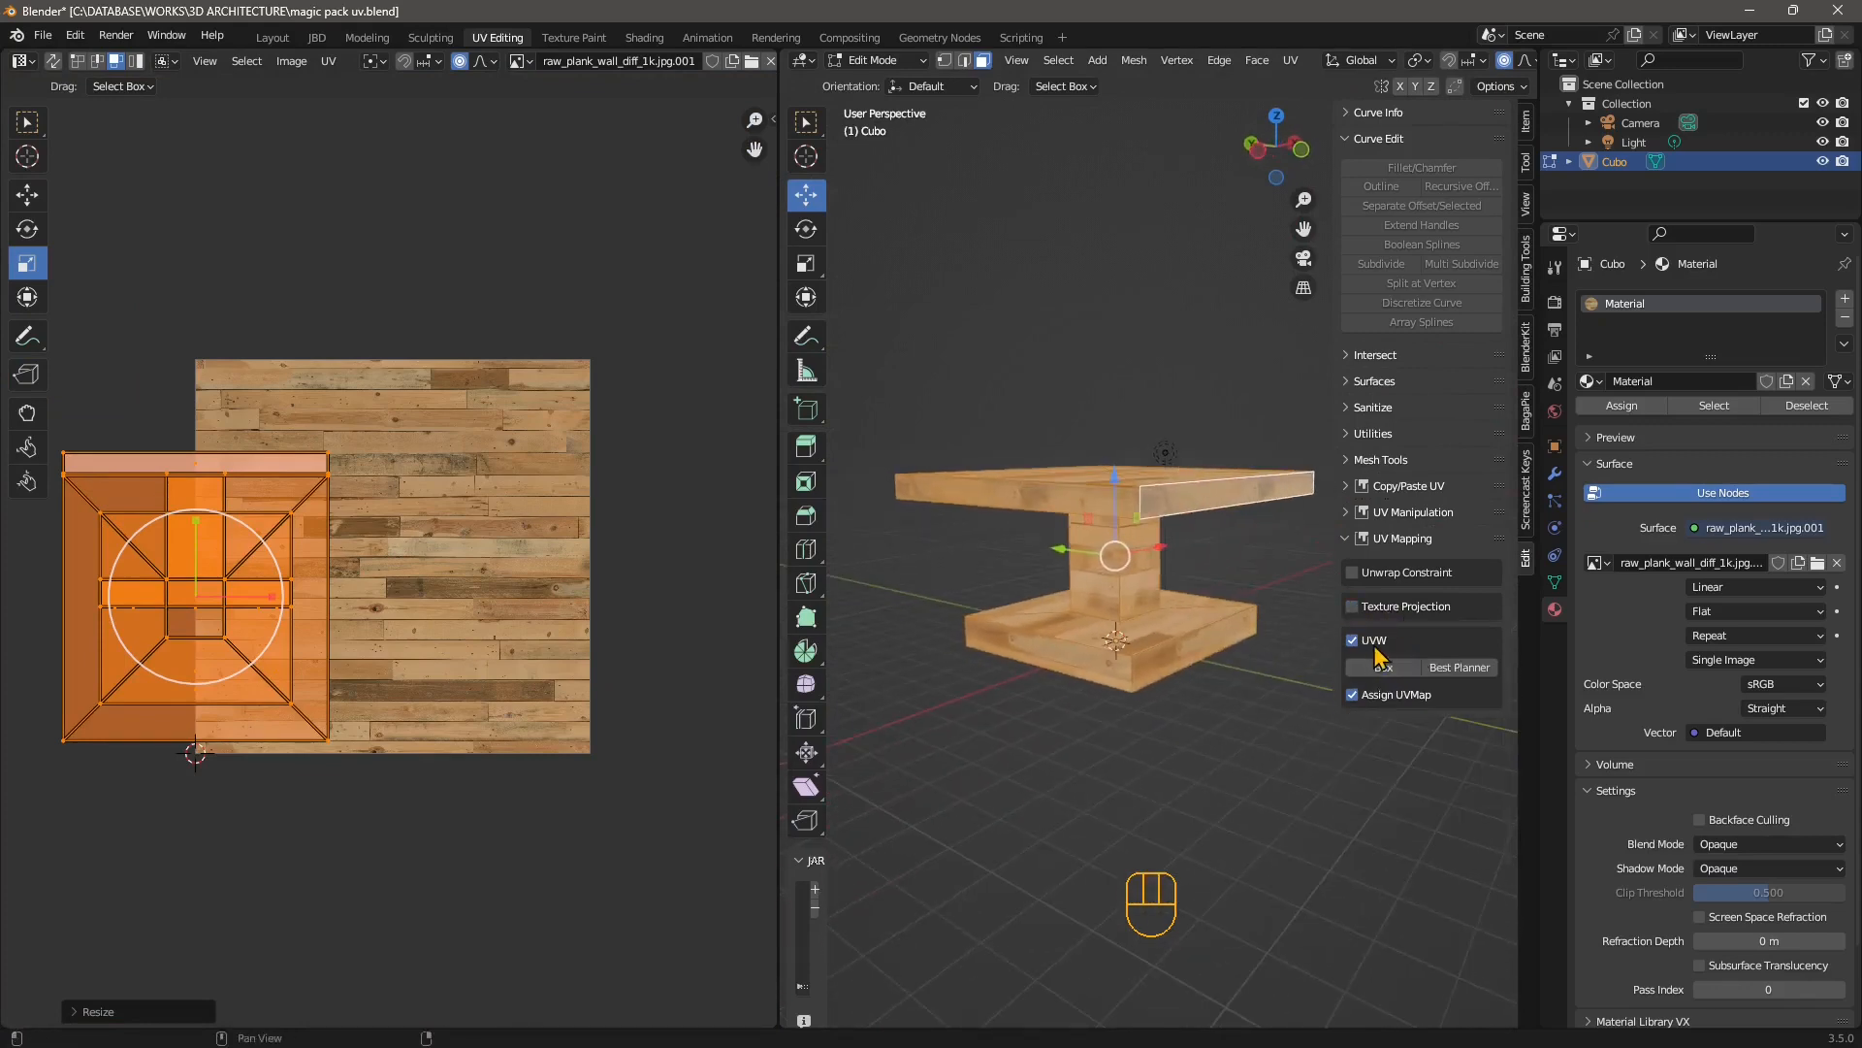
mouse_move(1025, 548)
middle_mouse_down()
mouse_move(1035, 590)
mouse_move(1032, 566)
middle_mouse_up()
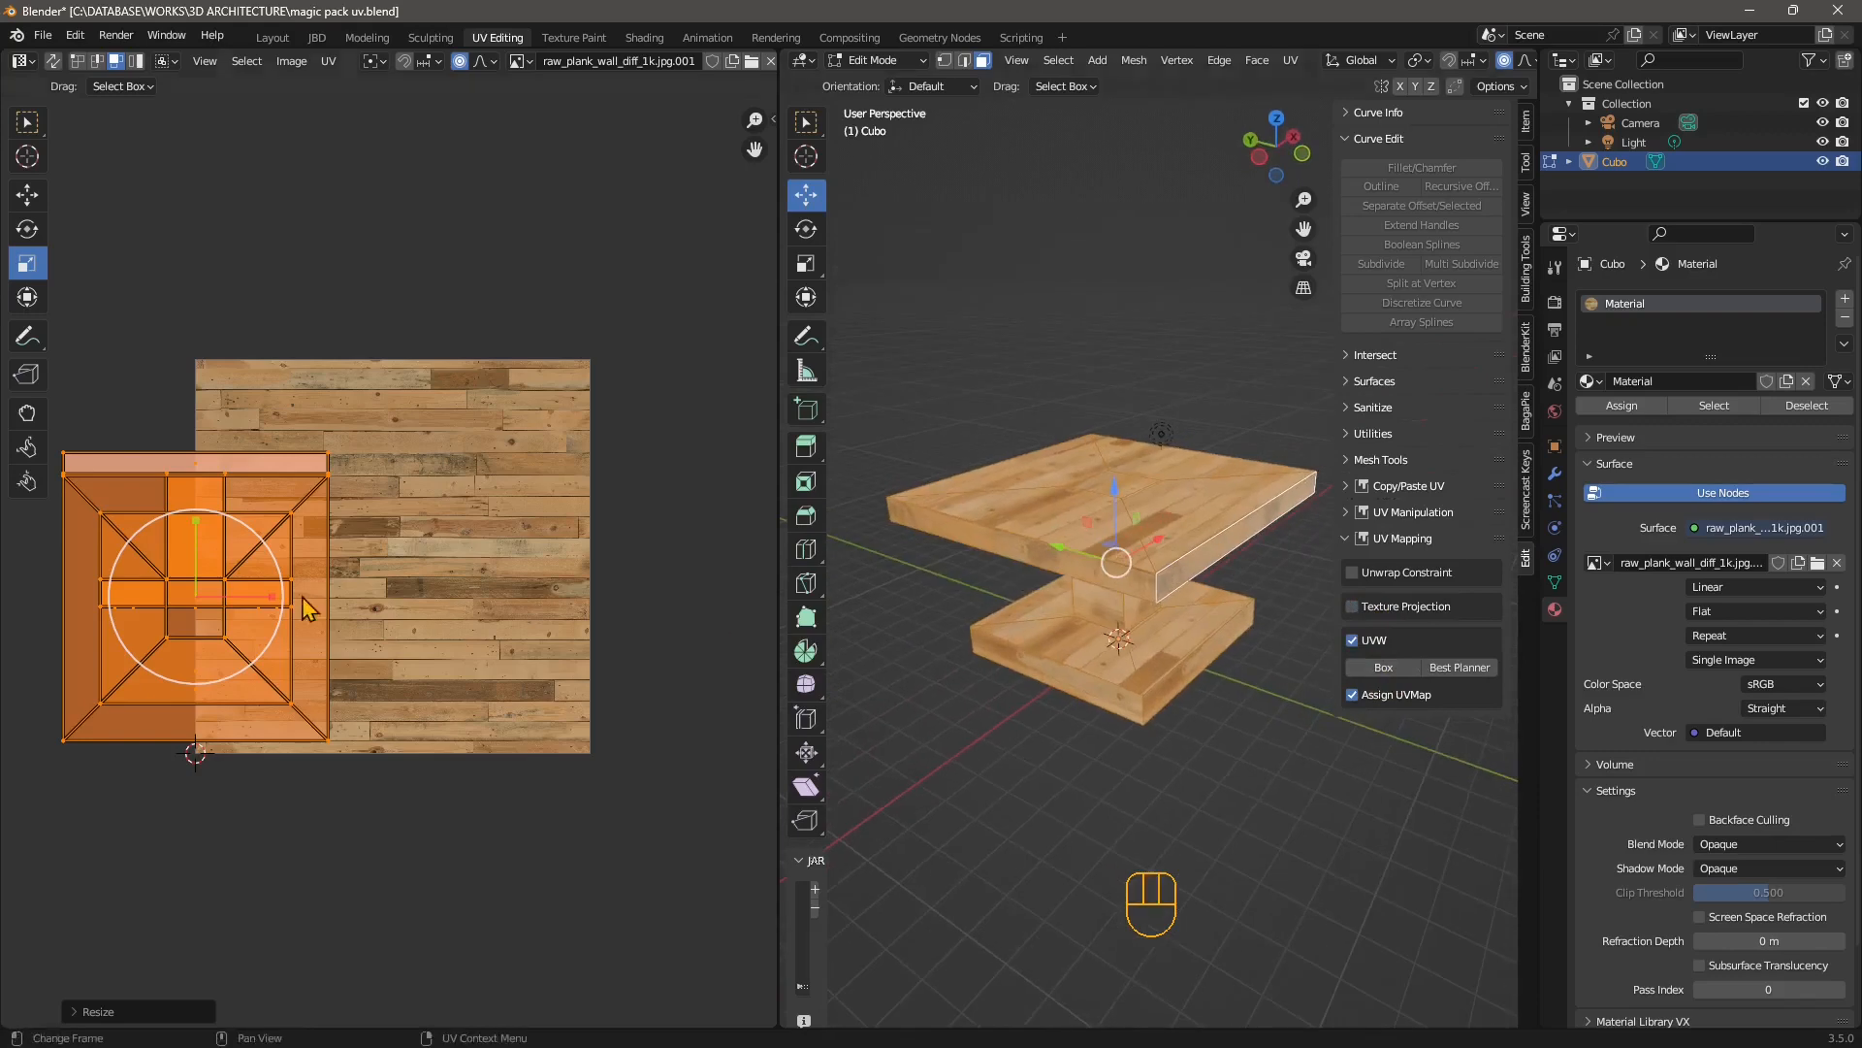
scroll(391, 588, "down", 2)
middle_click_drag(276, 604, 335, 607, "shift")
scroll(356, 610, "up", 2)
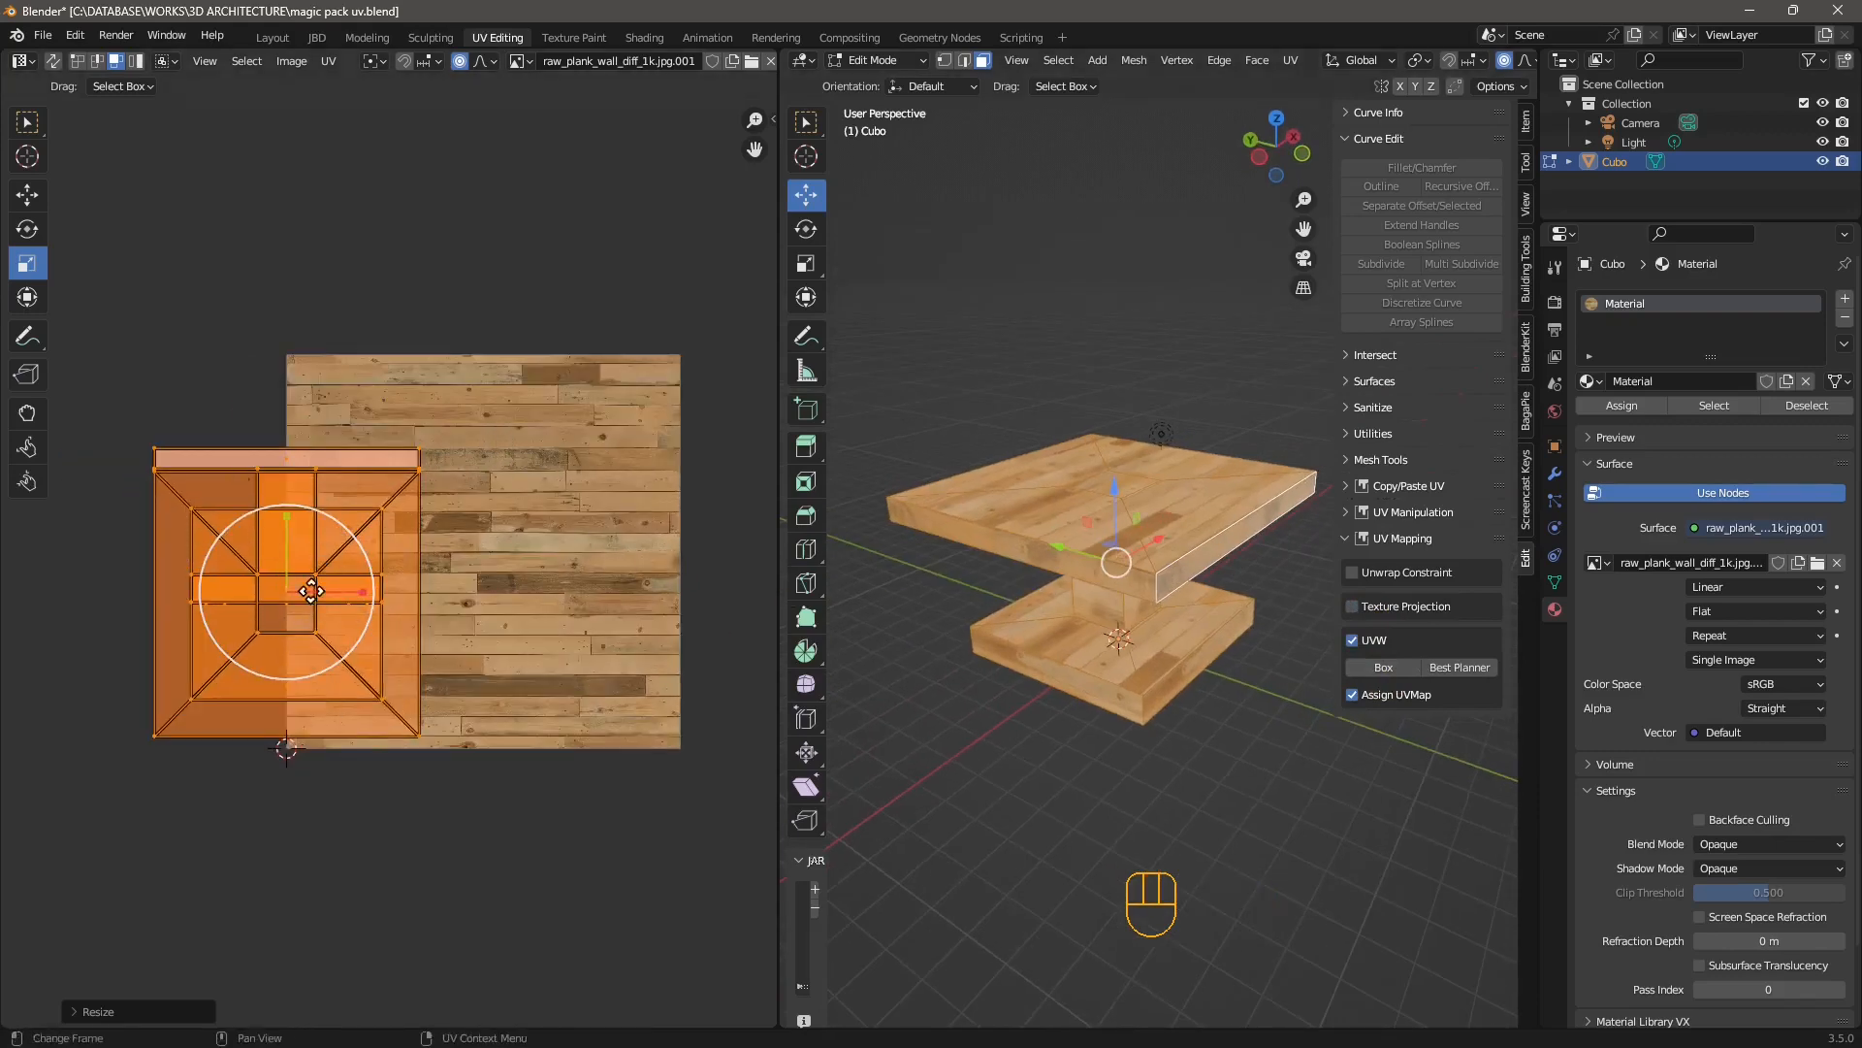
mouse_move(1116, 561)
middle_mouse_down()
mouse_move(1105, 572)
mouse_move(1116, 543)
mouse_move(1122, 563)
middle_mouse_up()
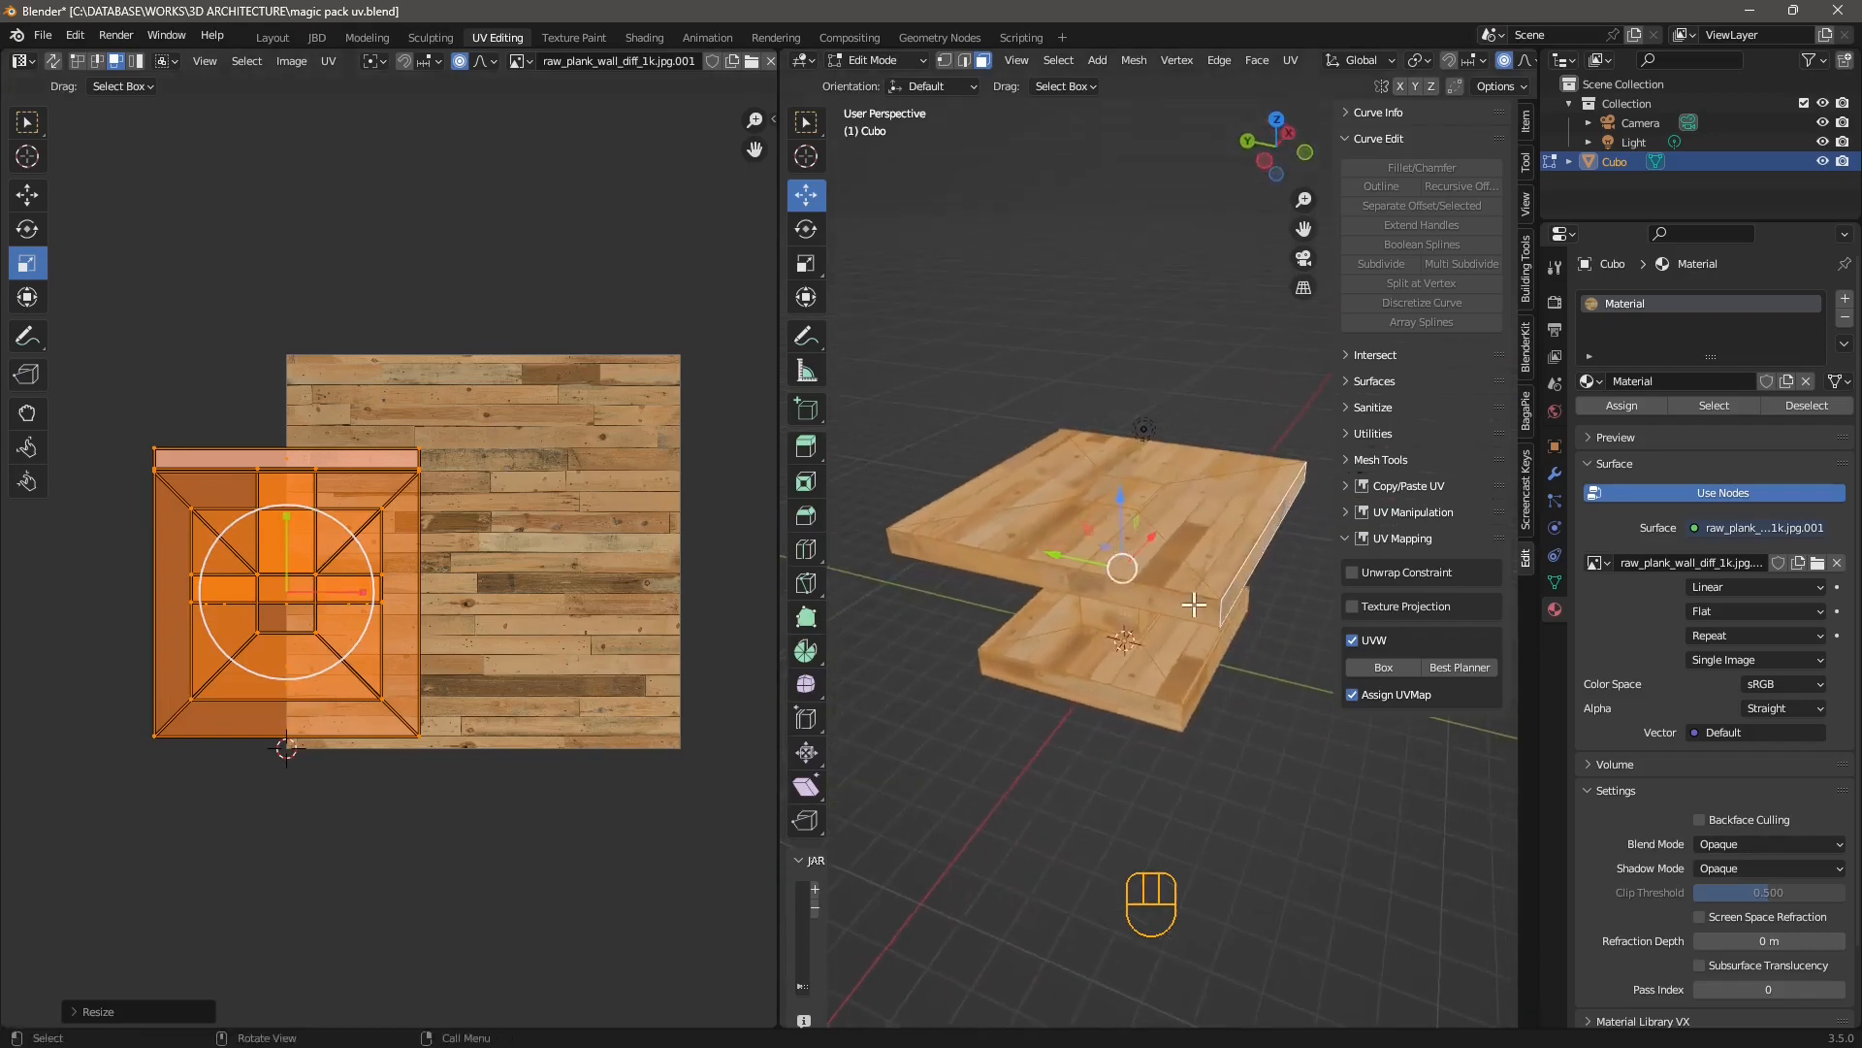
middle_click_drag(1176, 648, 1150, 485)
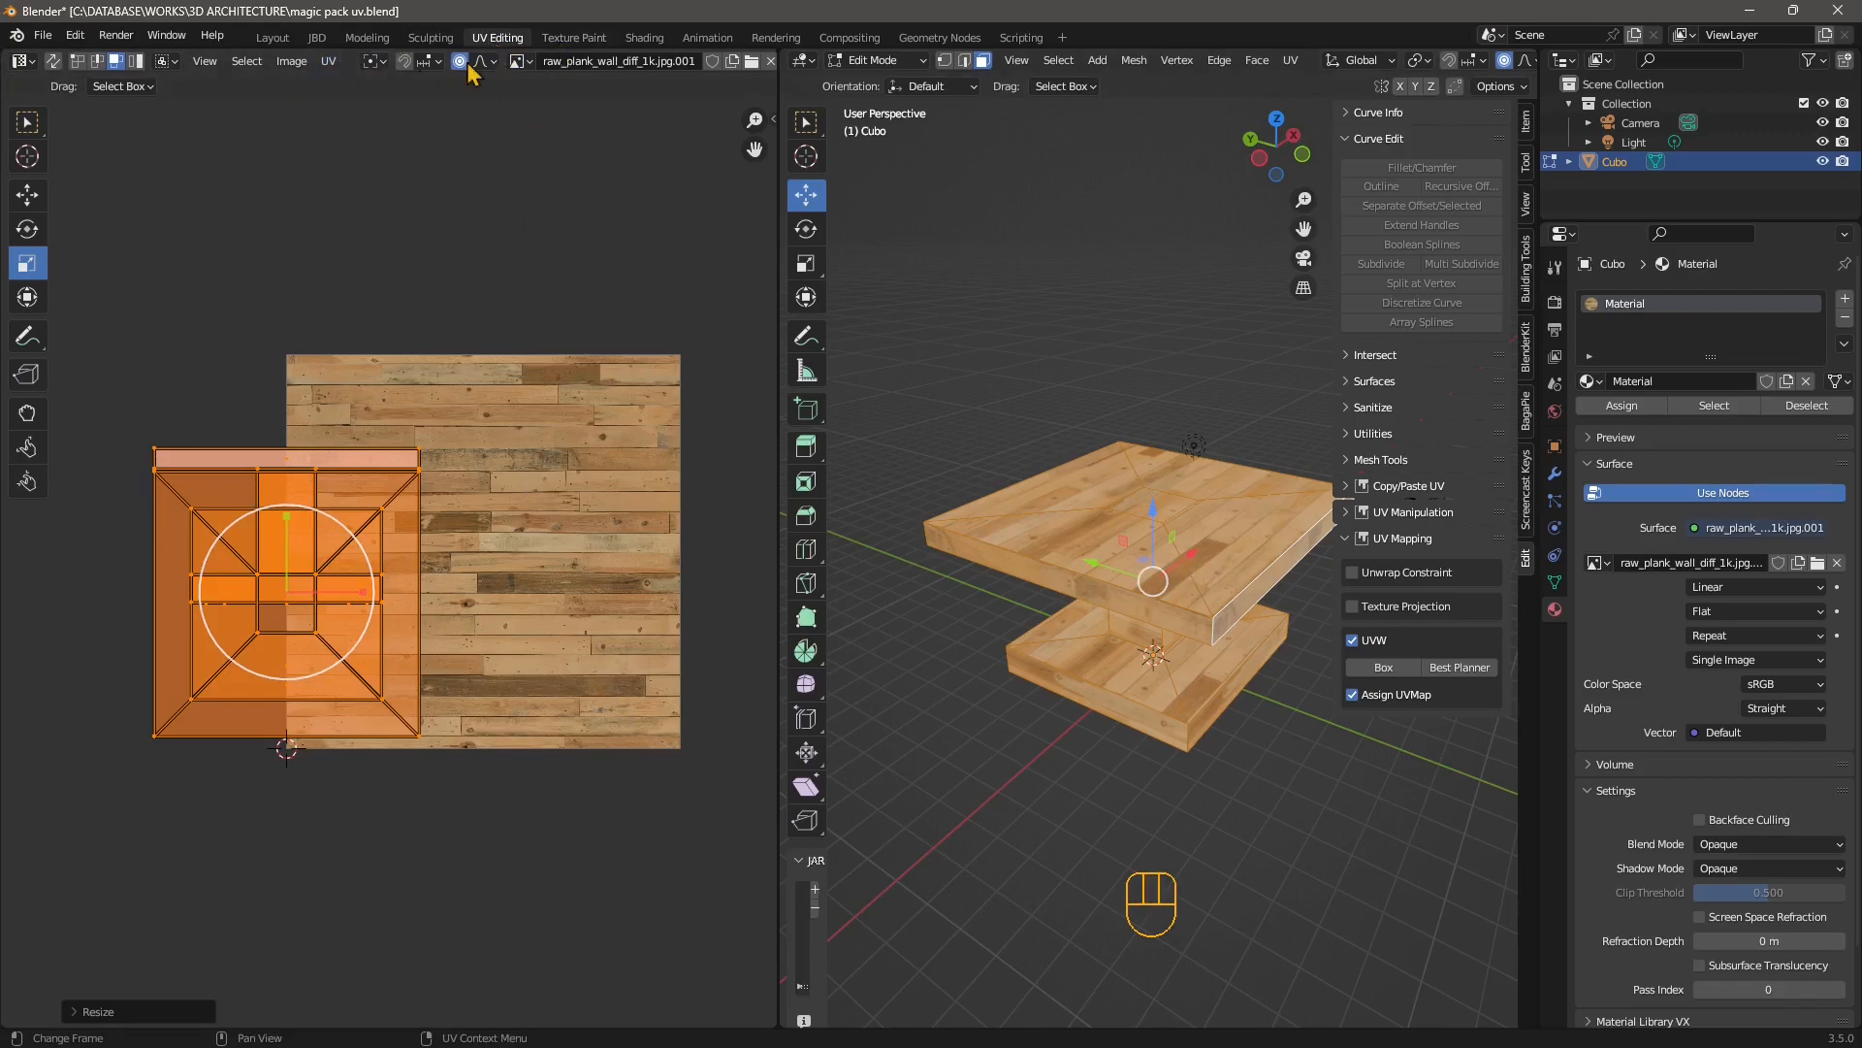
Pack the table's UV islands into the plank image with Magic UV's Pack UV and inspect the result on the model
left_click(33, 64)
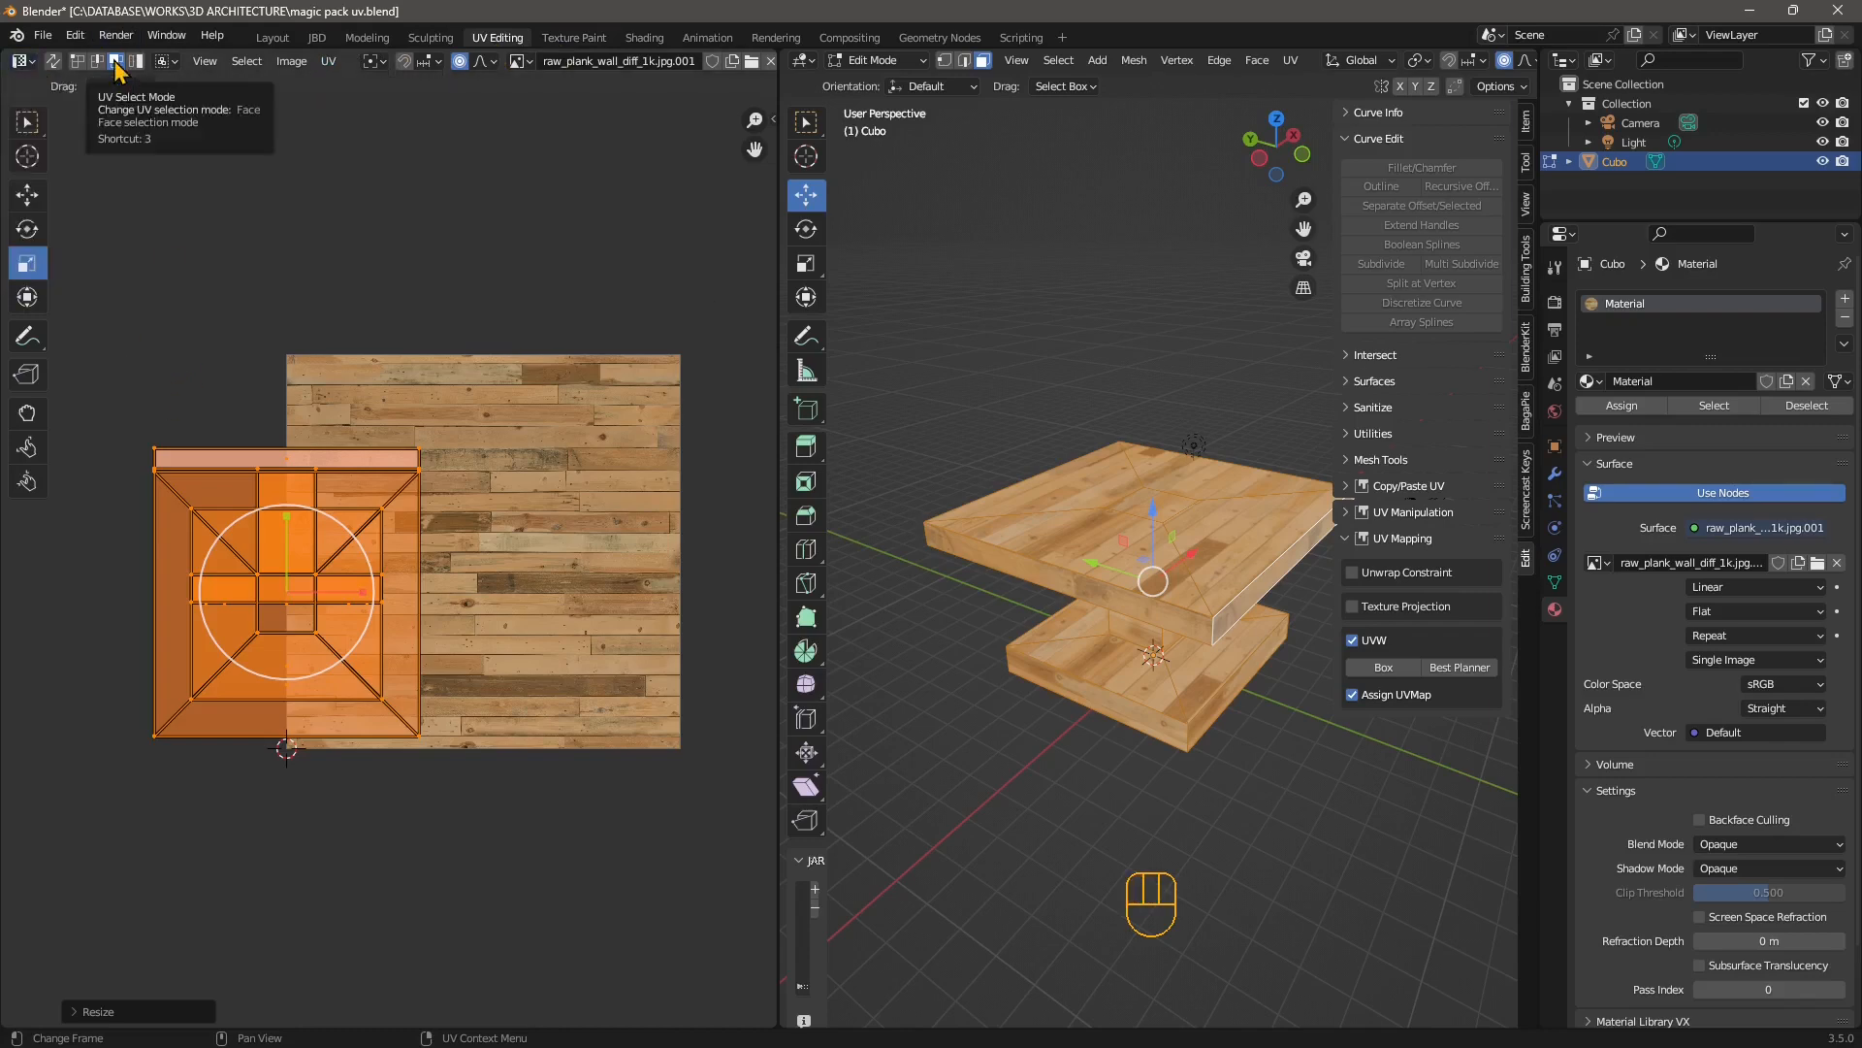
left_click(329, 62)
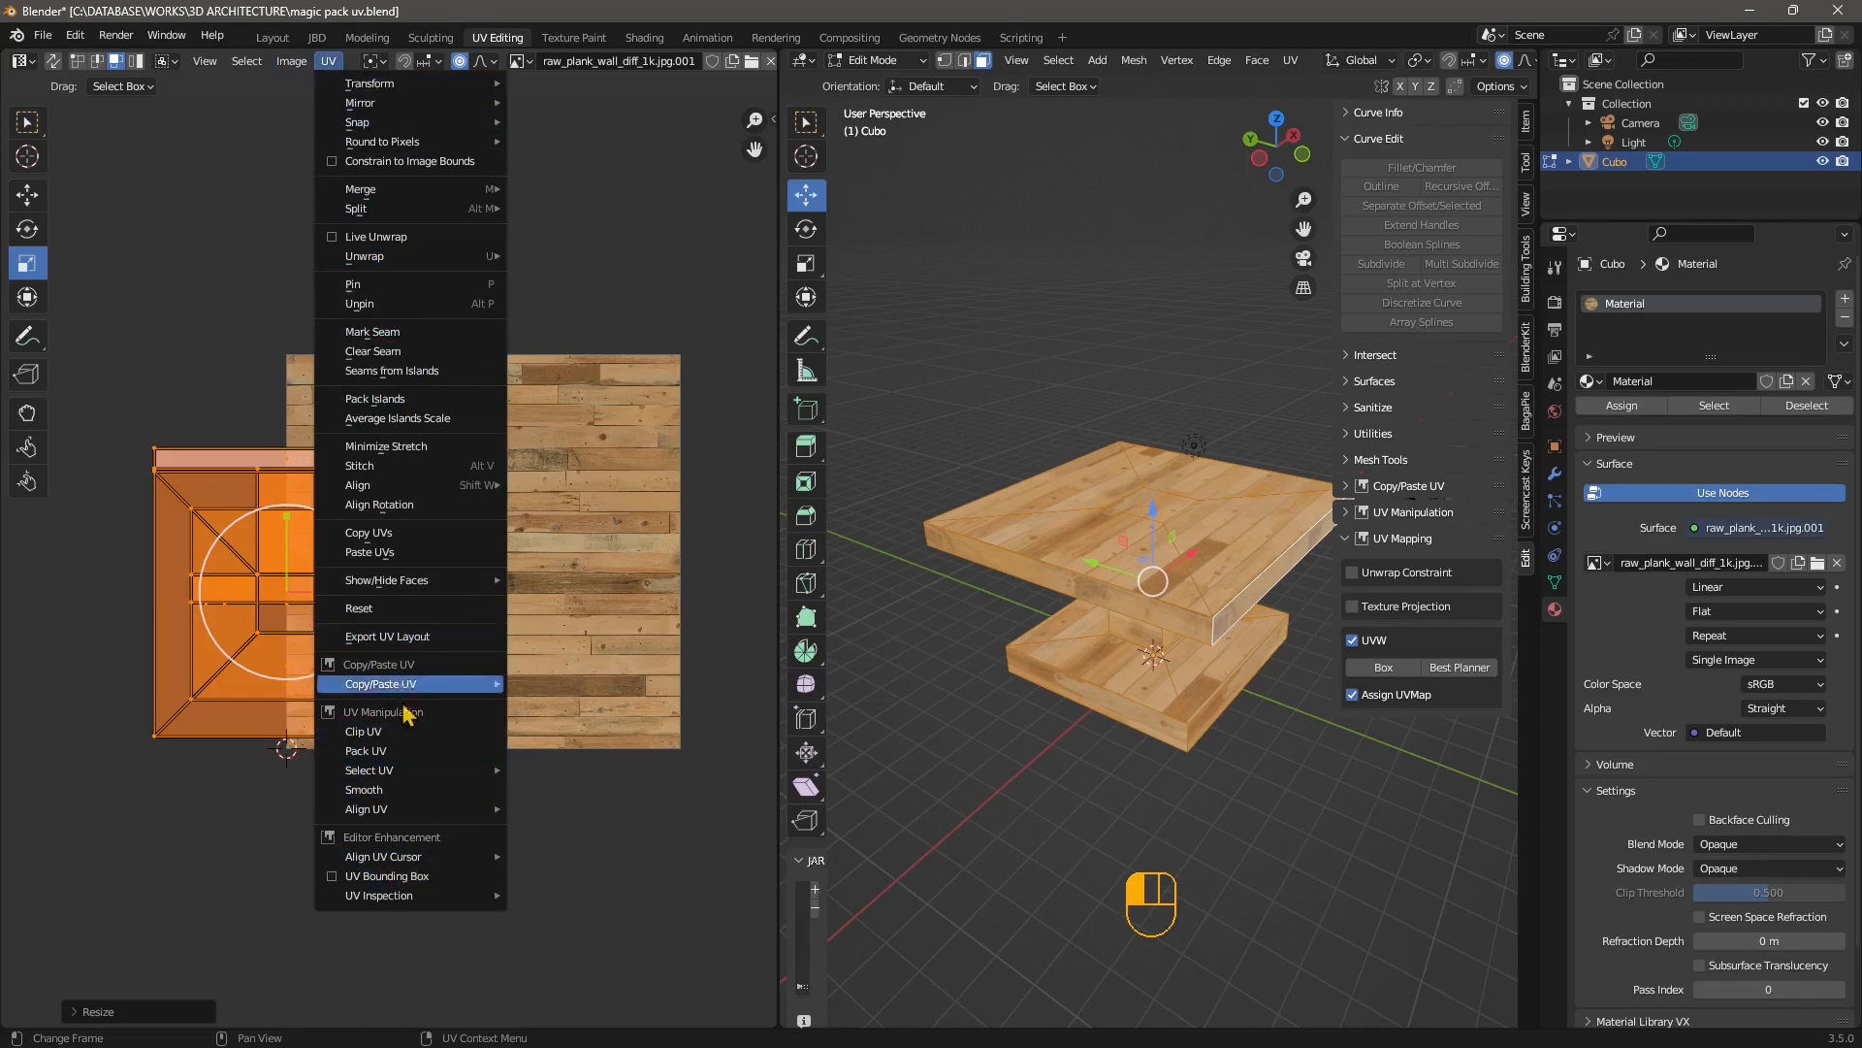
left_click(387, 765)
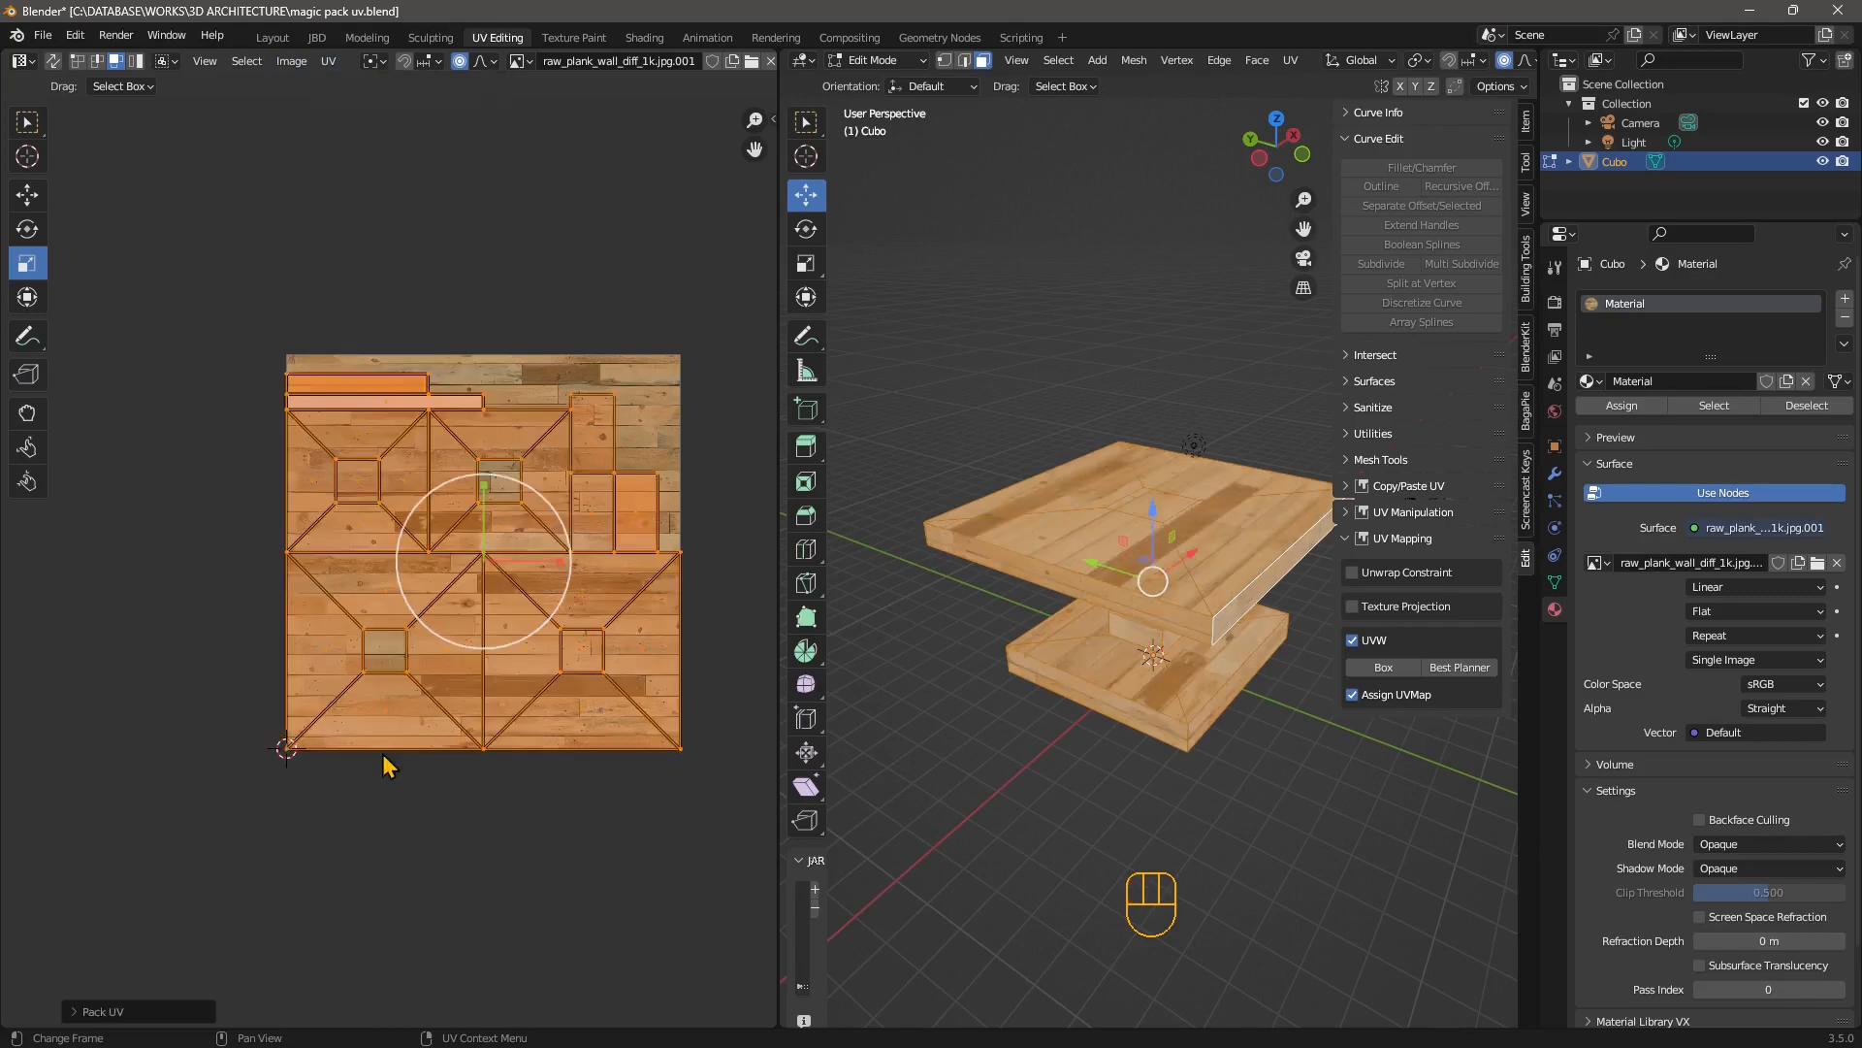
scroll(534, 697, "up", 1)
middle_click_drag(647, 696, 553, 690, "shift")
mouse_move(1037, 724)
middle_mouse_down()
mouse_move(1053, 766)
mouse_move(1020, 731)
middle_mouse_up()
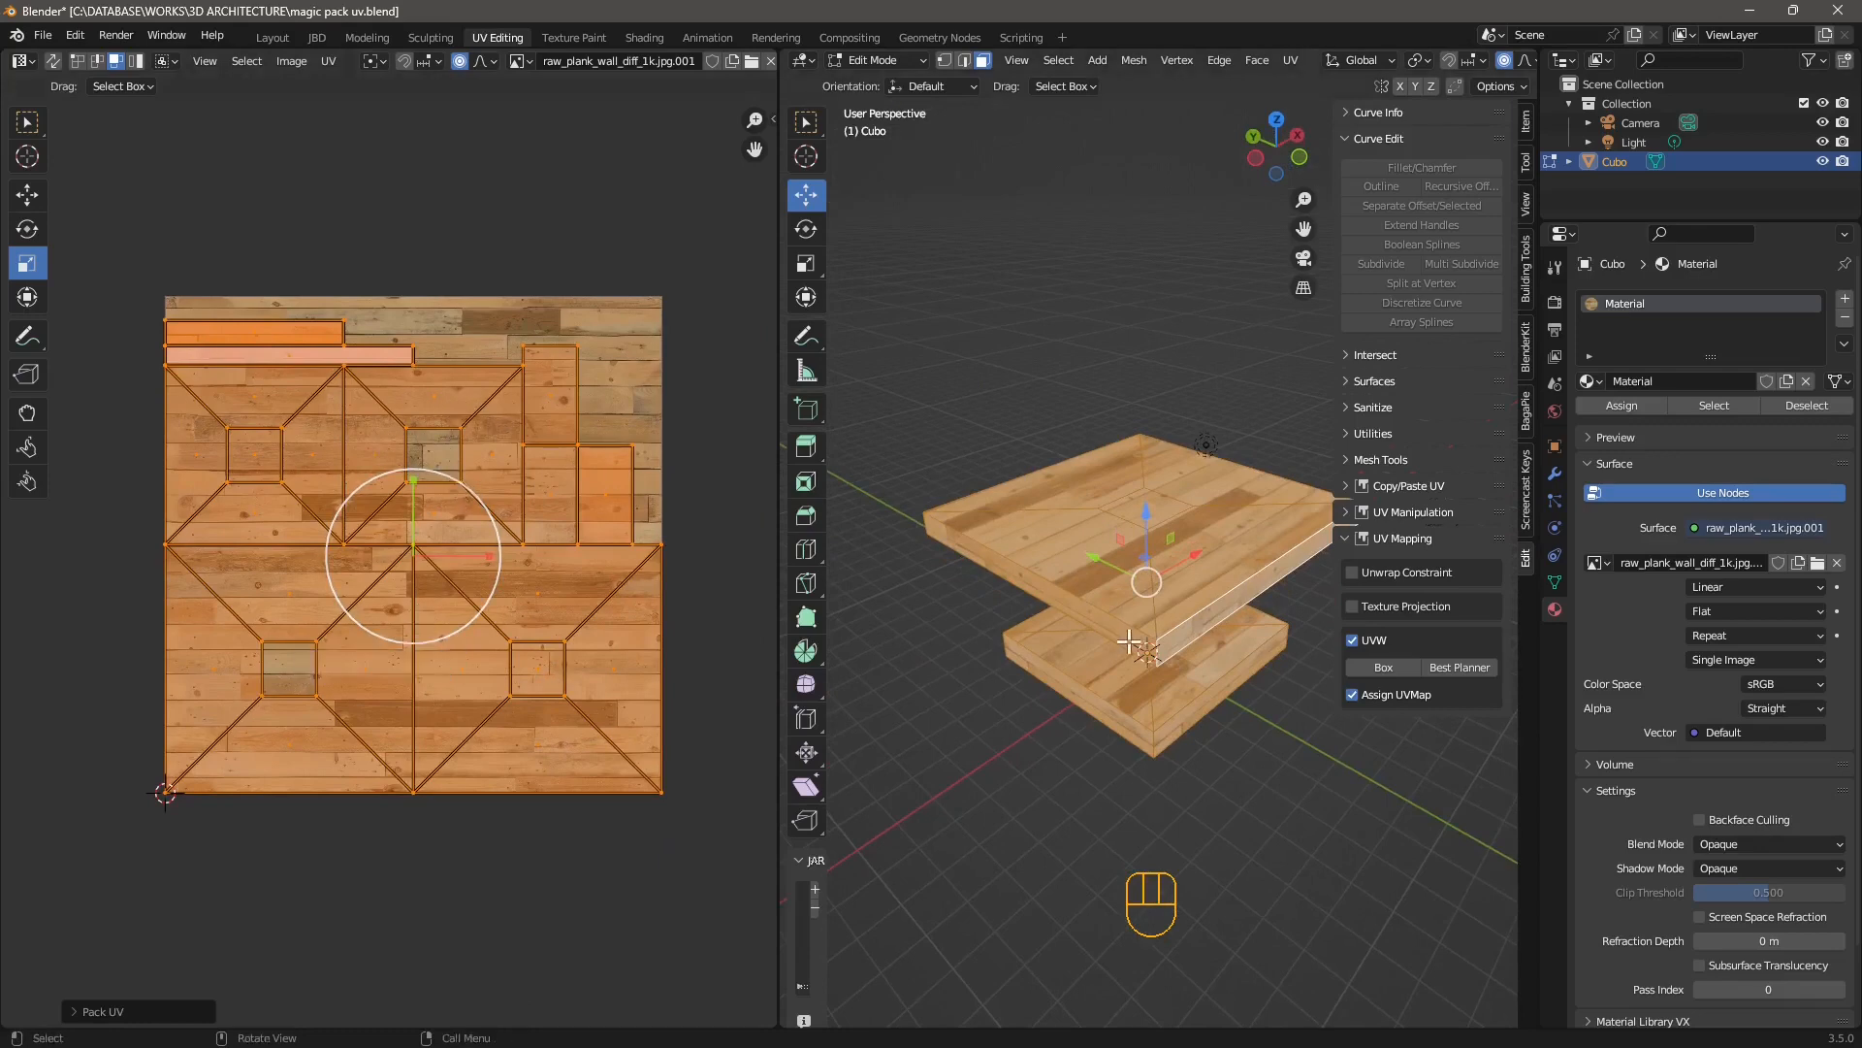
middle_click_drag(979, 592, 1047, 603)
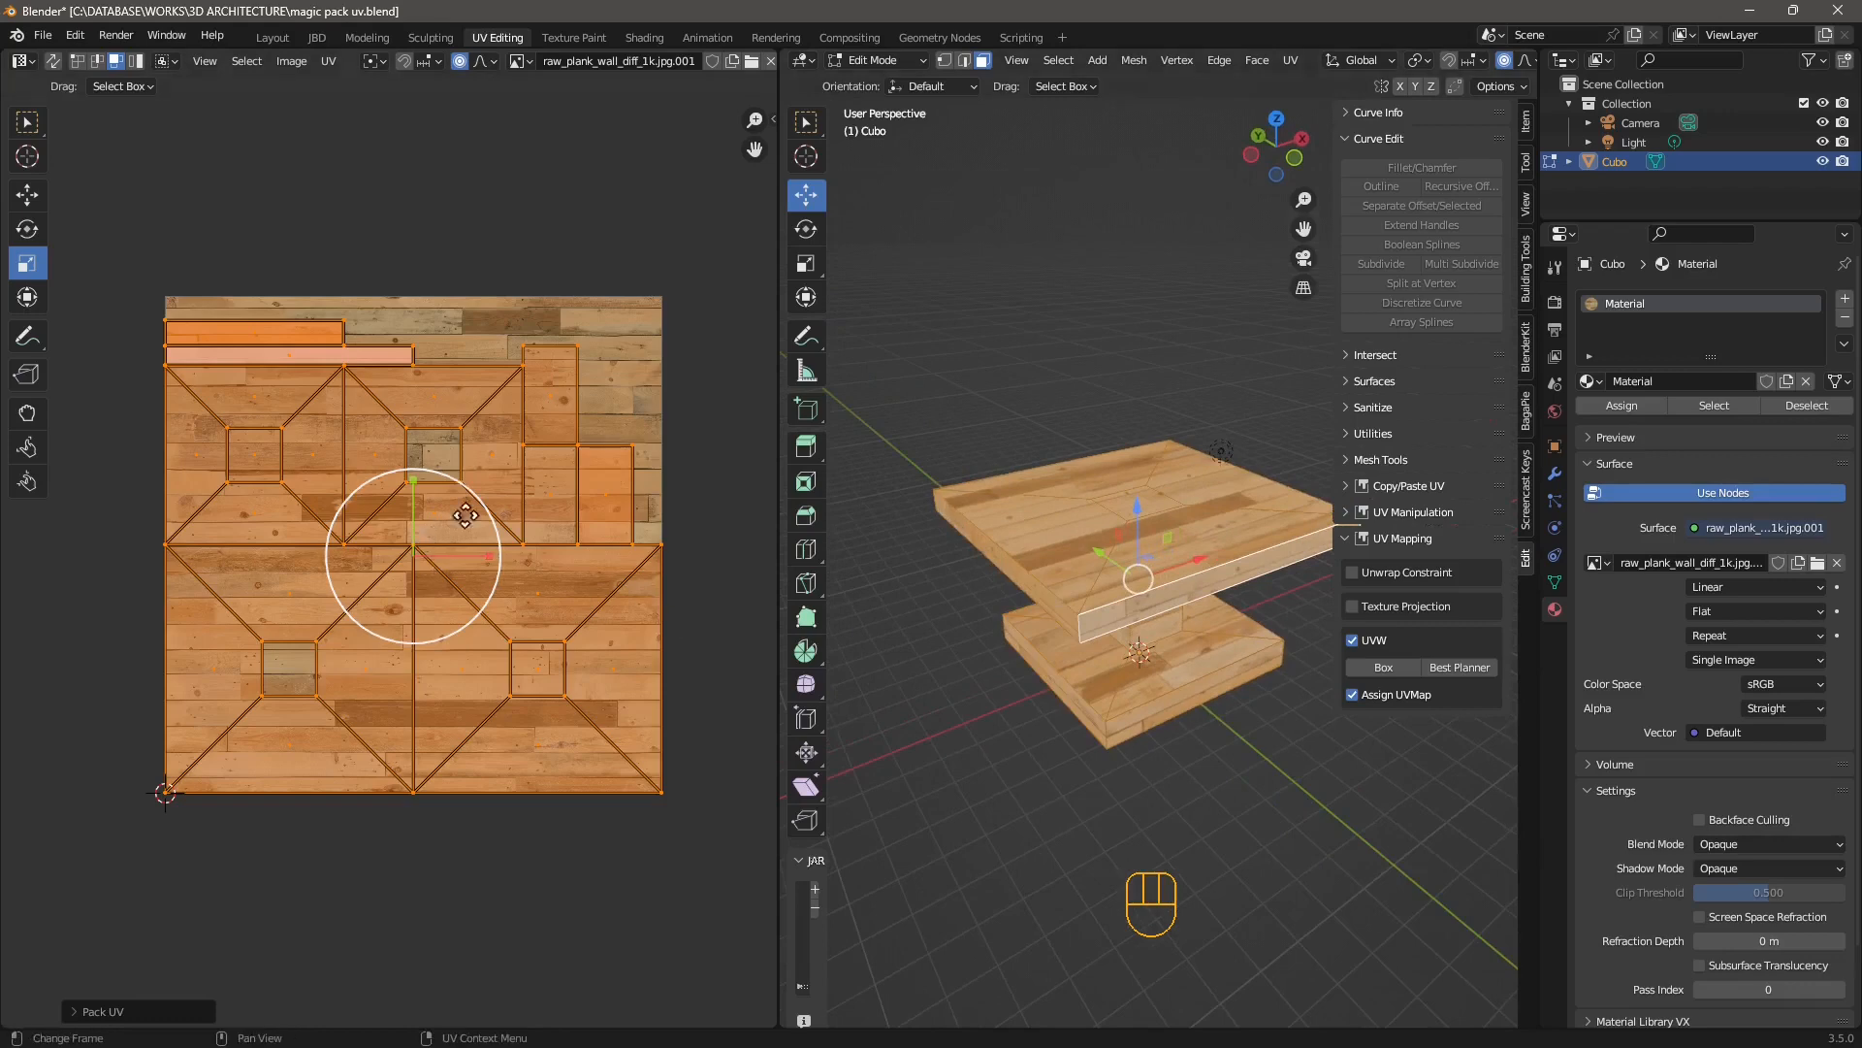
Select individual faces across the packed UV layout to examine the separate islands
left_click(442, 429)
left_click(570, 393)
left_click(568, 492)
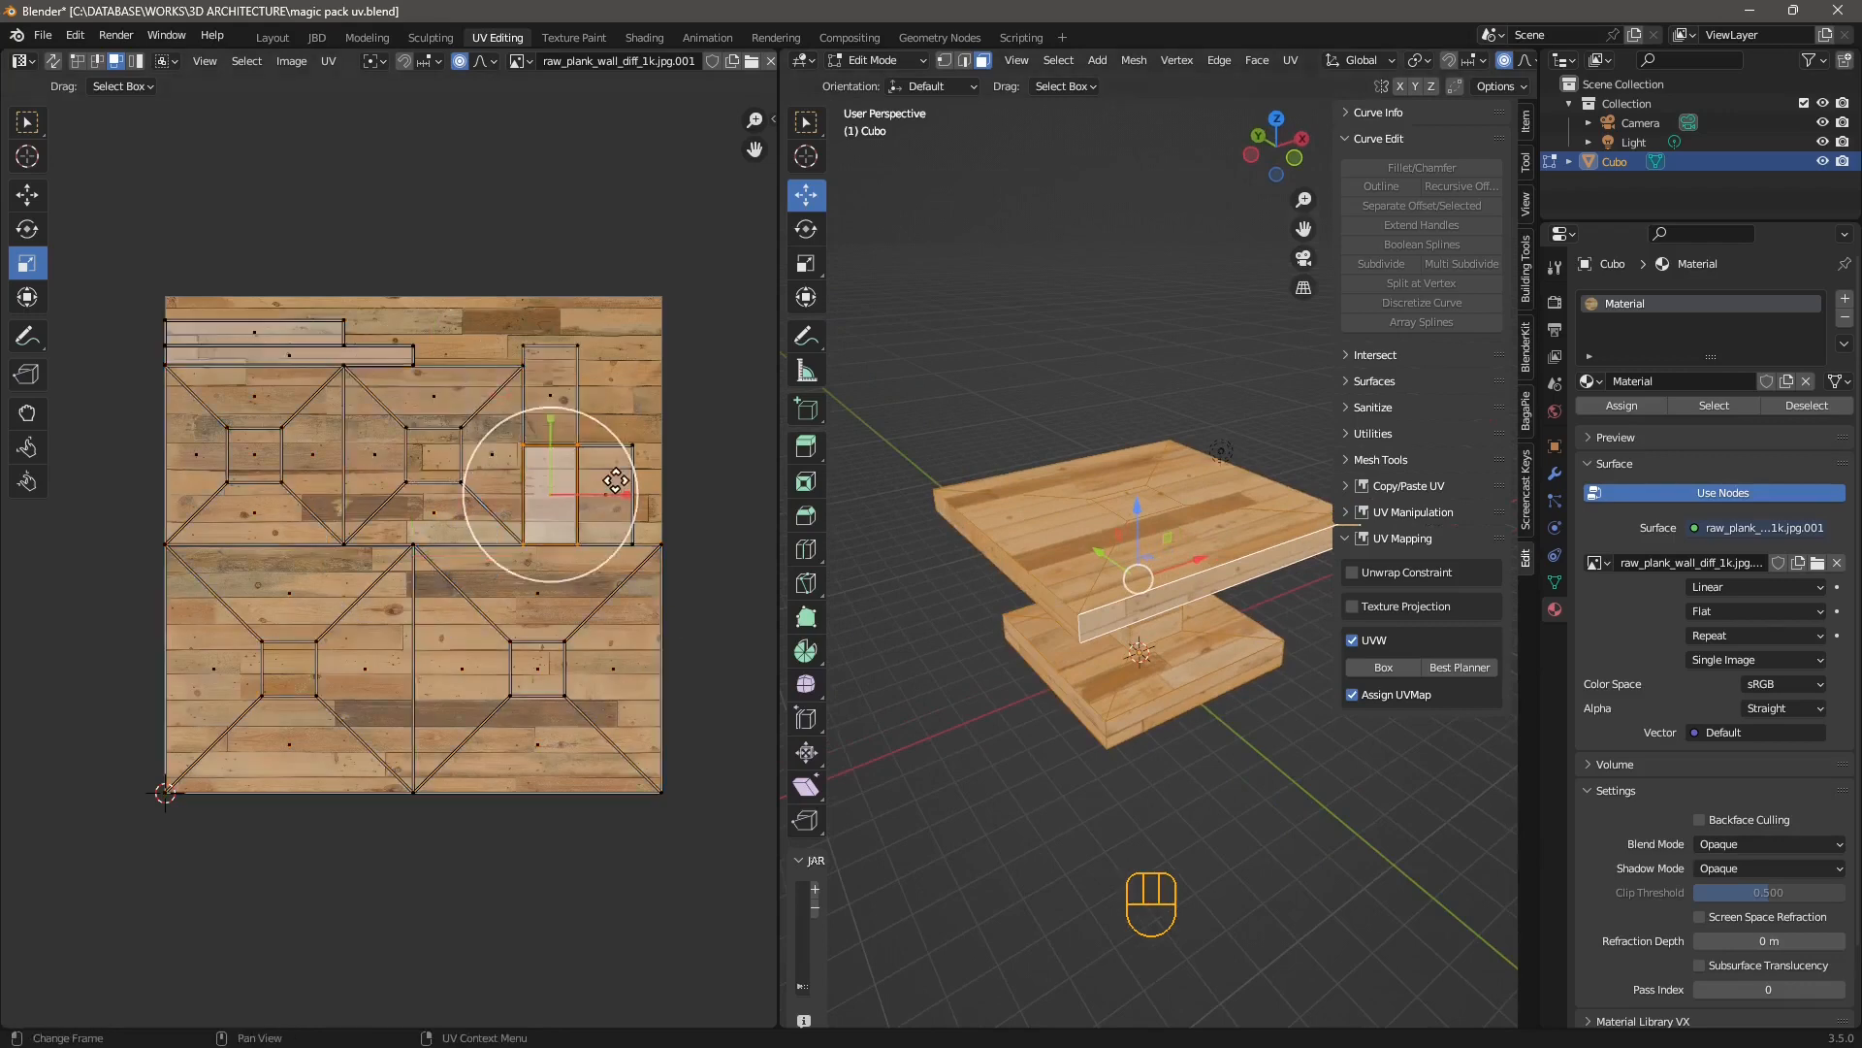
left_click(616, 480)
left_click(540, 624)
left_click(524, 781)
left_click(507, 735)
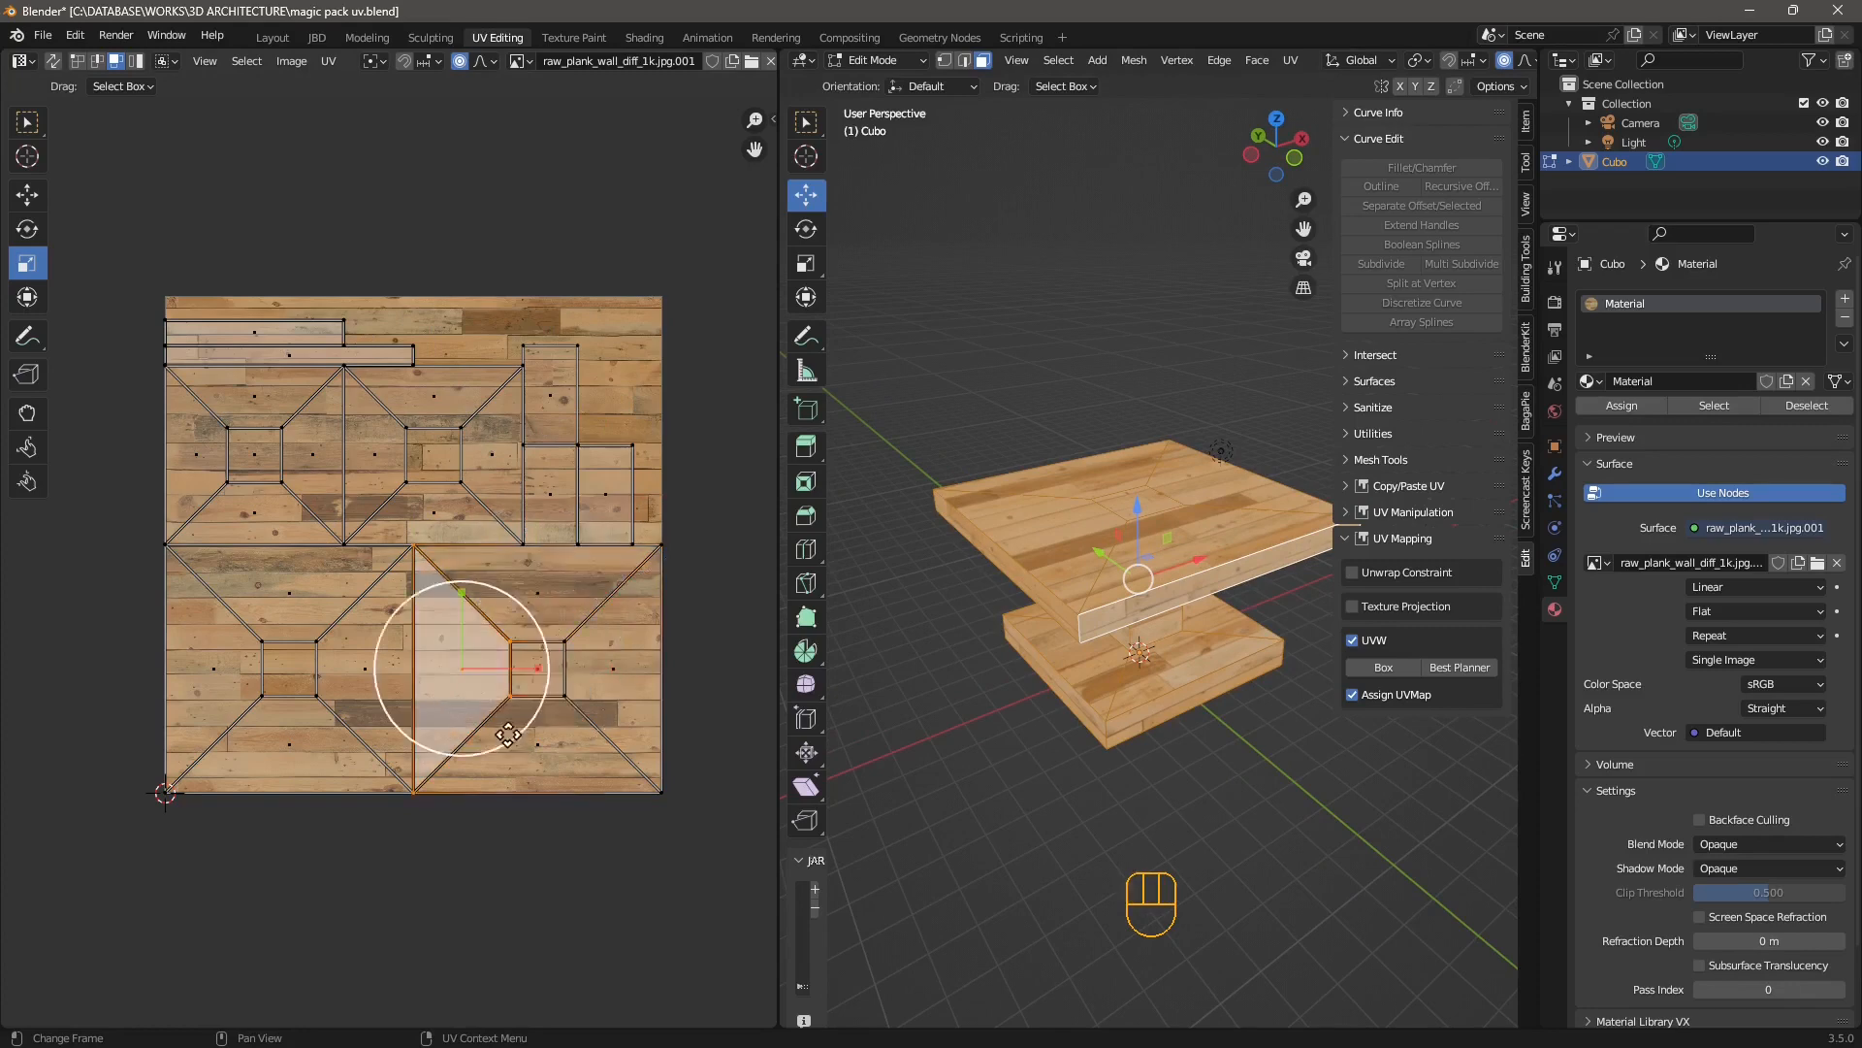
Select the tabletop's five upper faces on the model to examine their island in the packed UV layout
left_click(1055, 554)
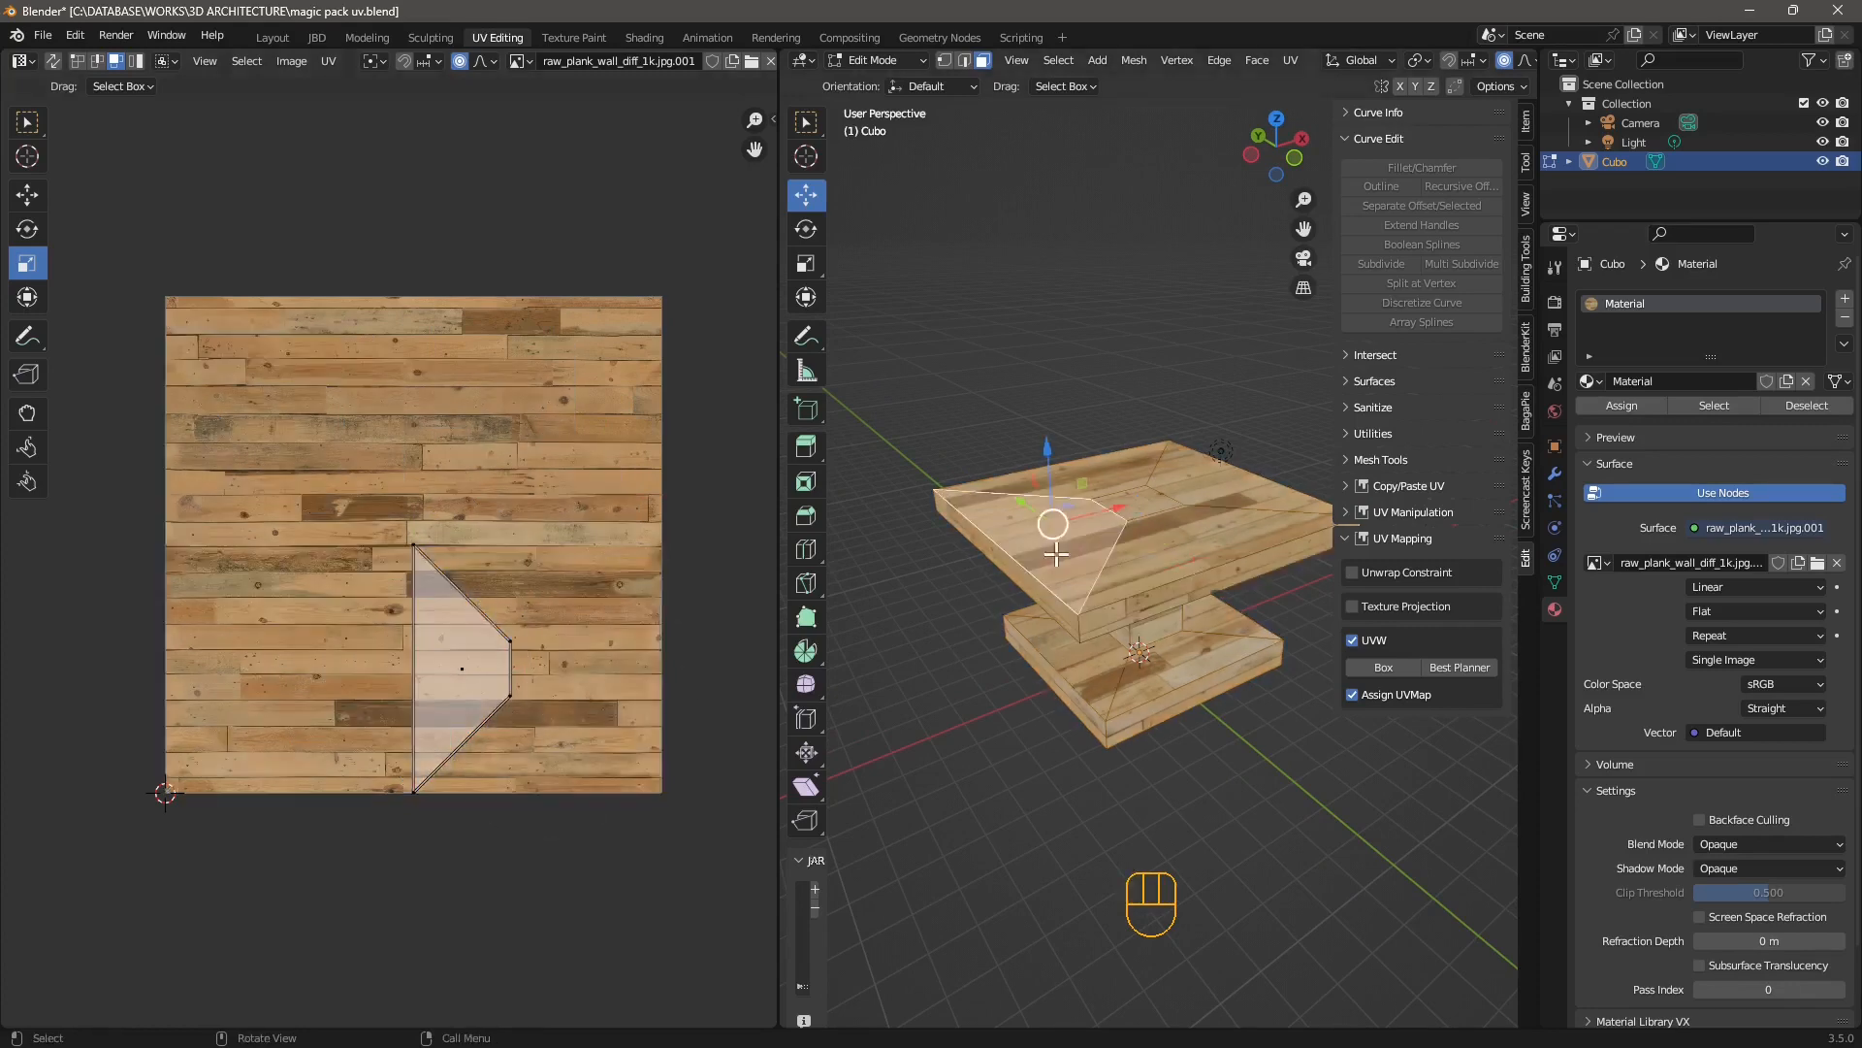
left_click(1138, 510)
left_click(1176, 513)
left_click(1106, 472)
left_click(1063, 529, "shift")
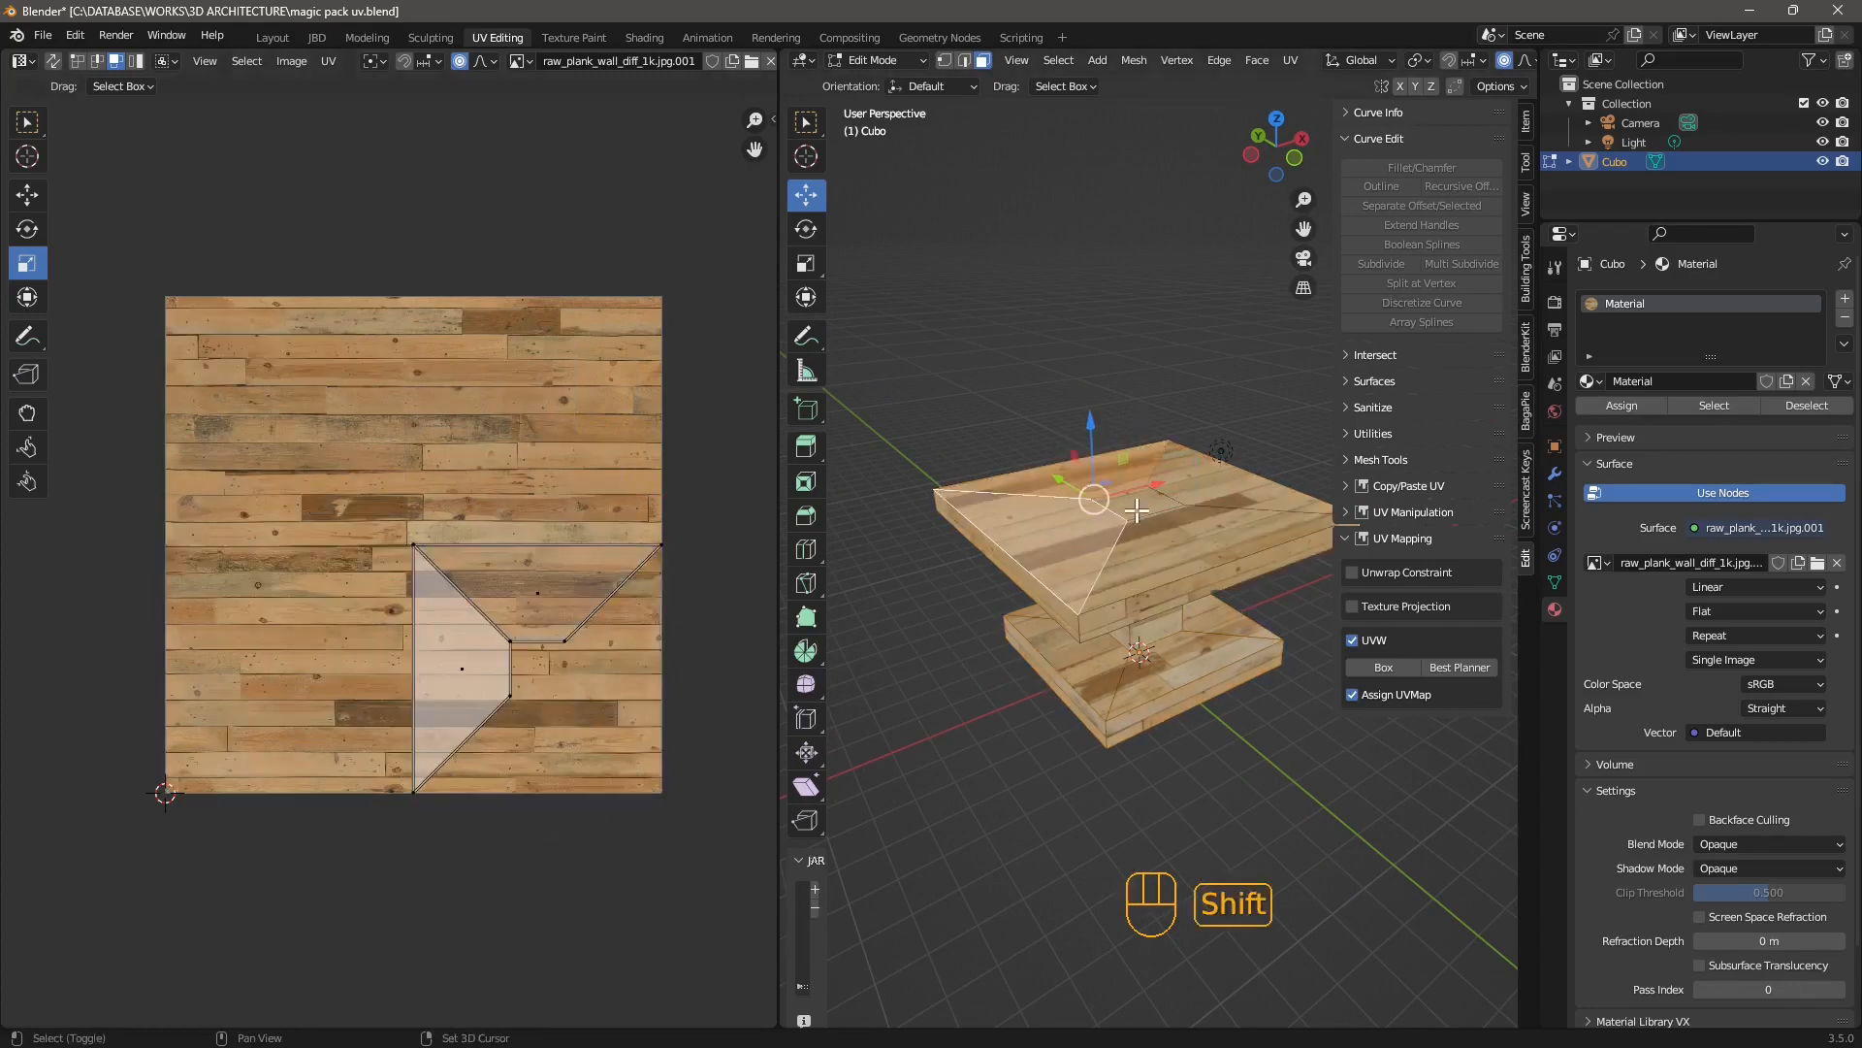
left_click(1137, 510, "shift")
left_click(1167, 529, "shift")
left_click(1205, 491, "shift")
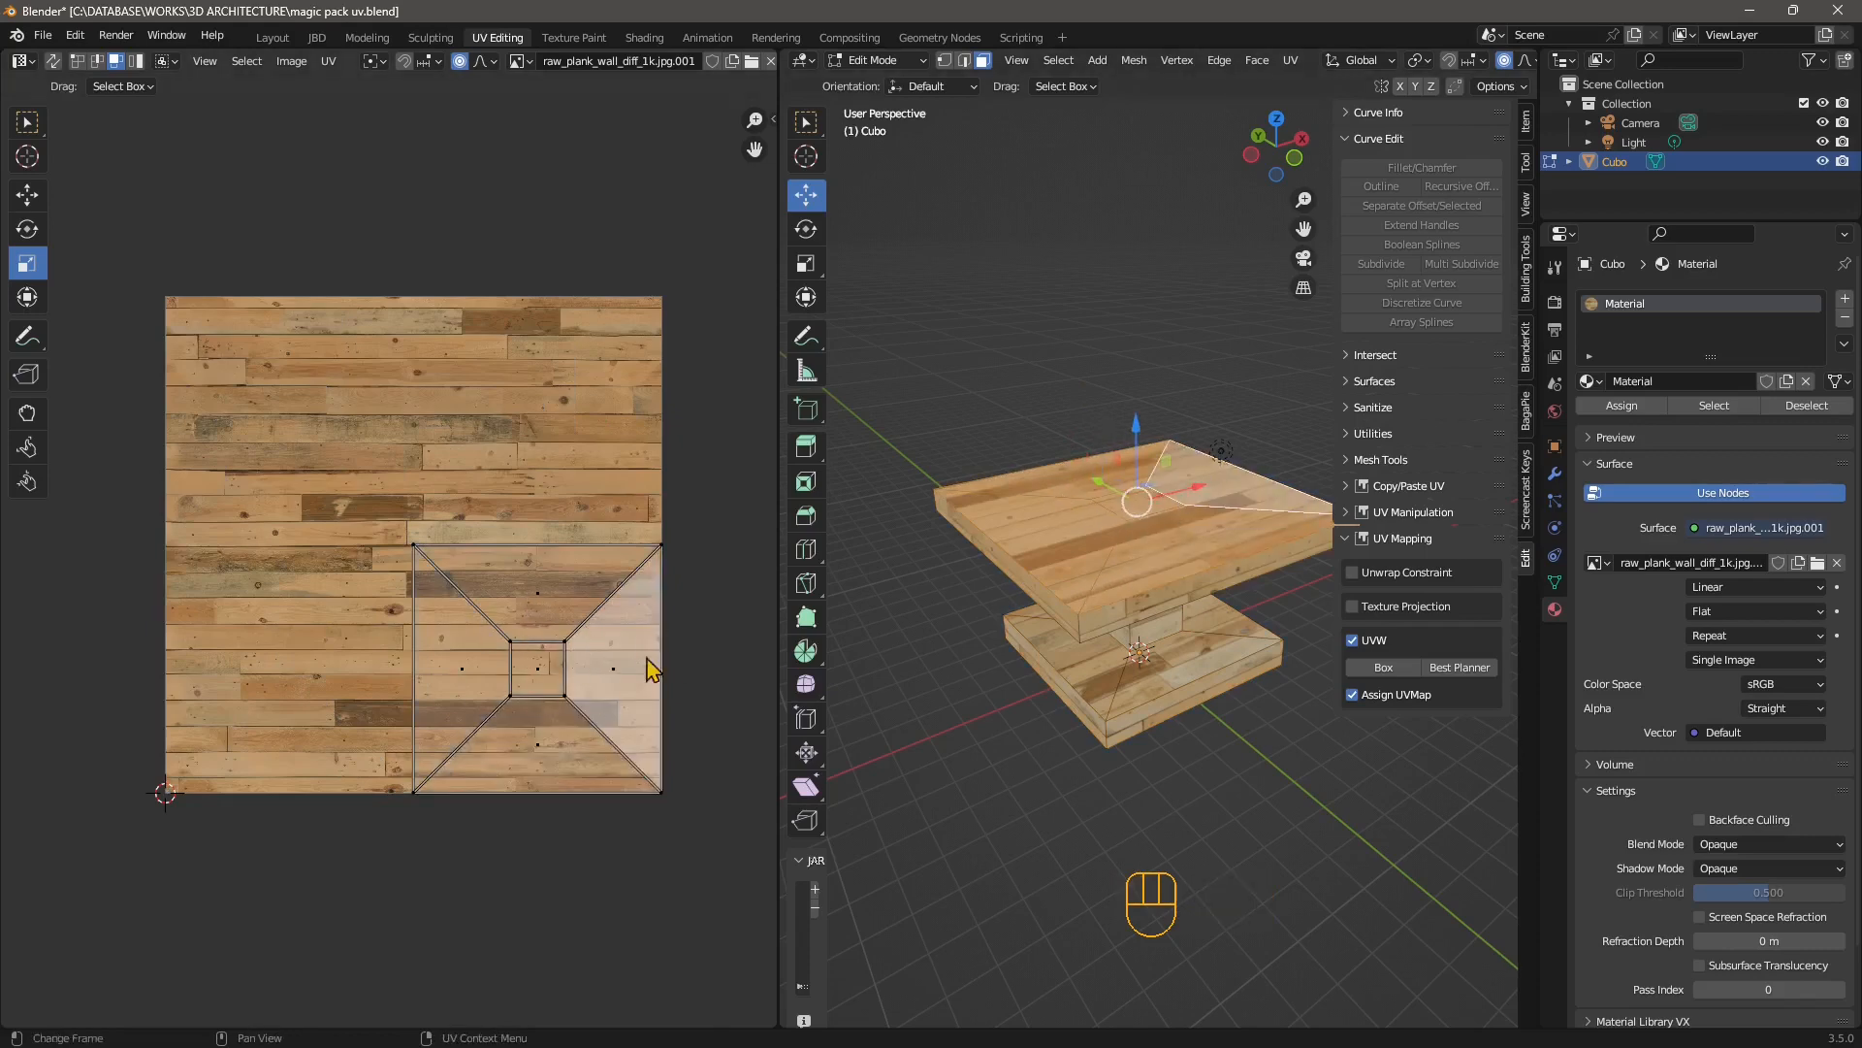
Clear the face selection on the table and look at the packed wood mapping
middle_click_drag(1044, 644, 1114, 570)
left_click(1009, 726)
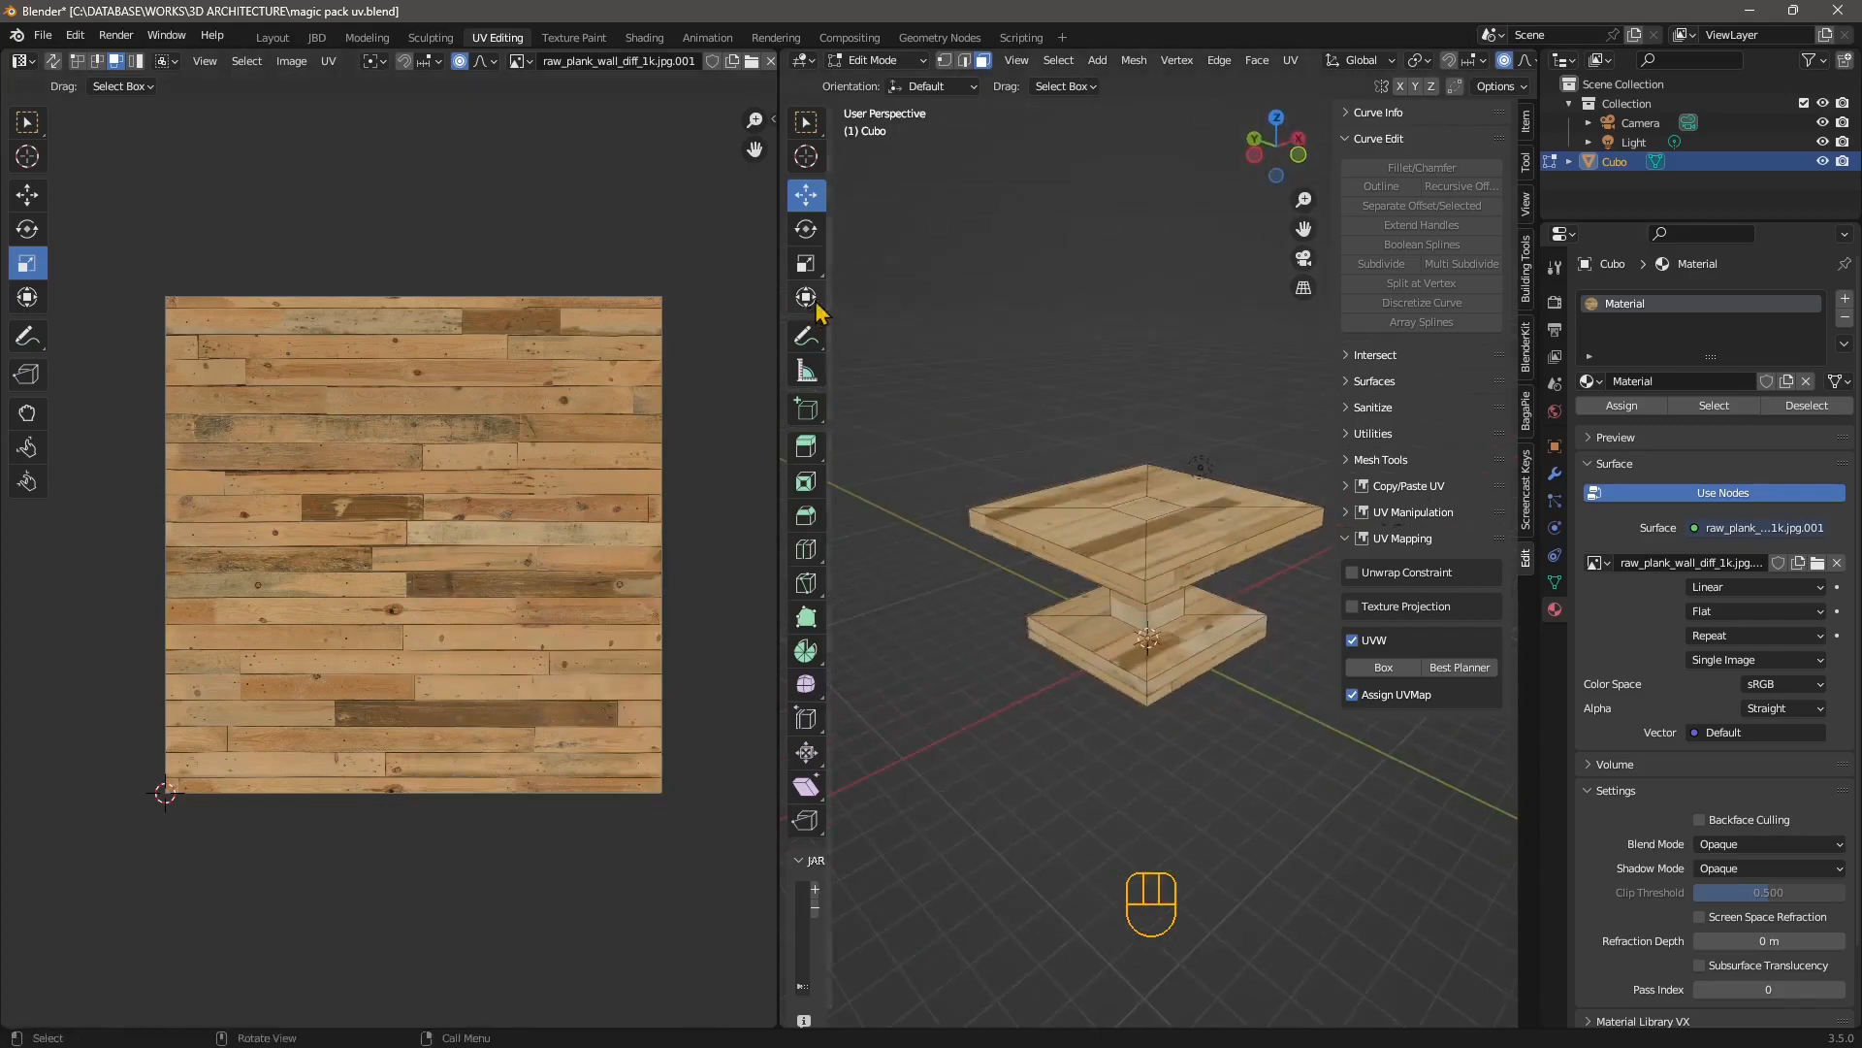
left_click(246, 63)
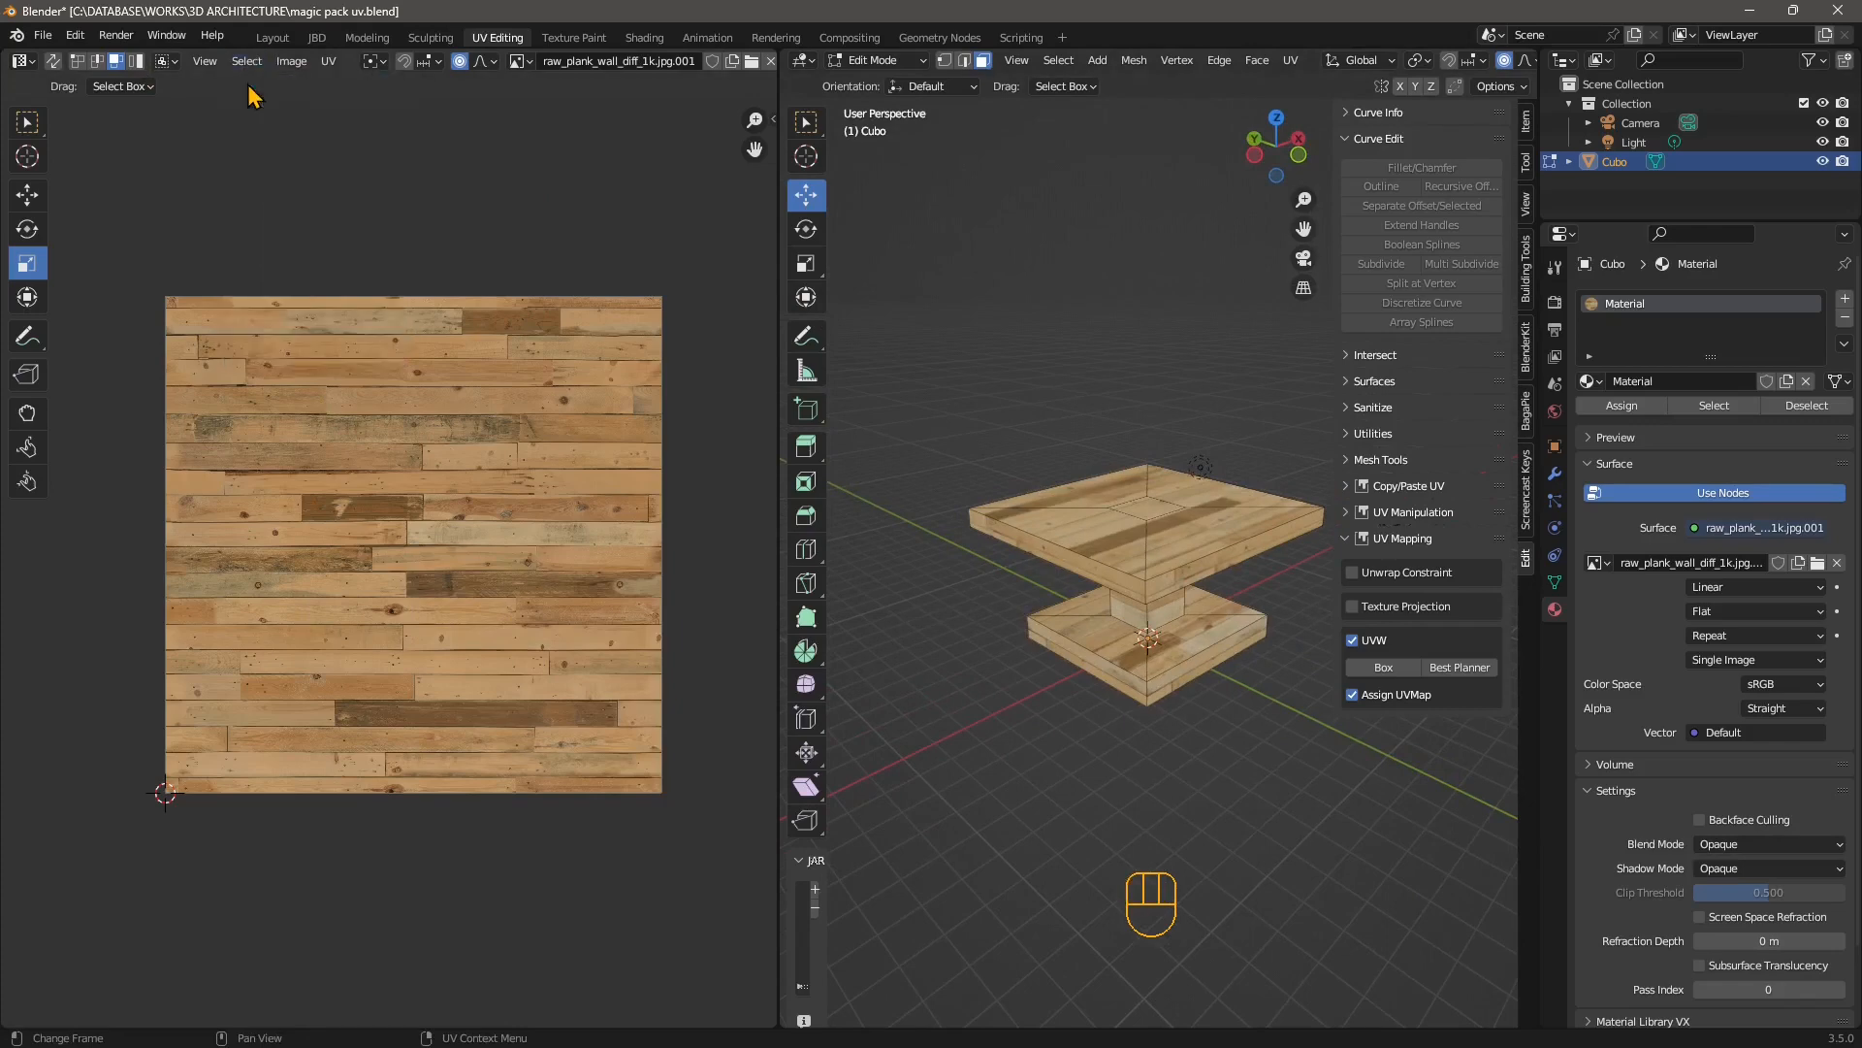
Select all faces of the table model, then select all the packed islands across the UV layout
key("a")
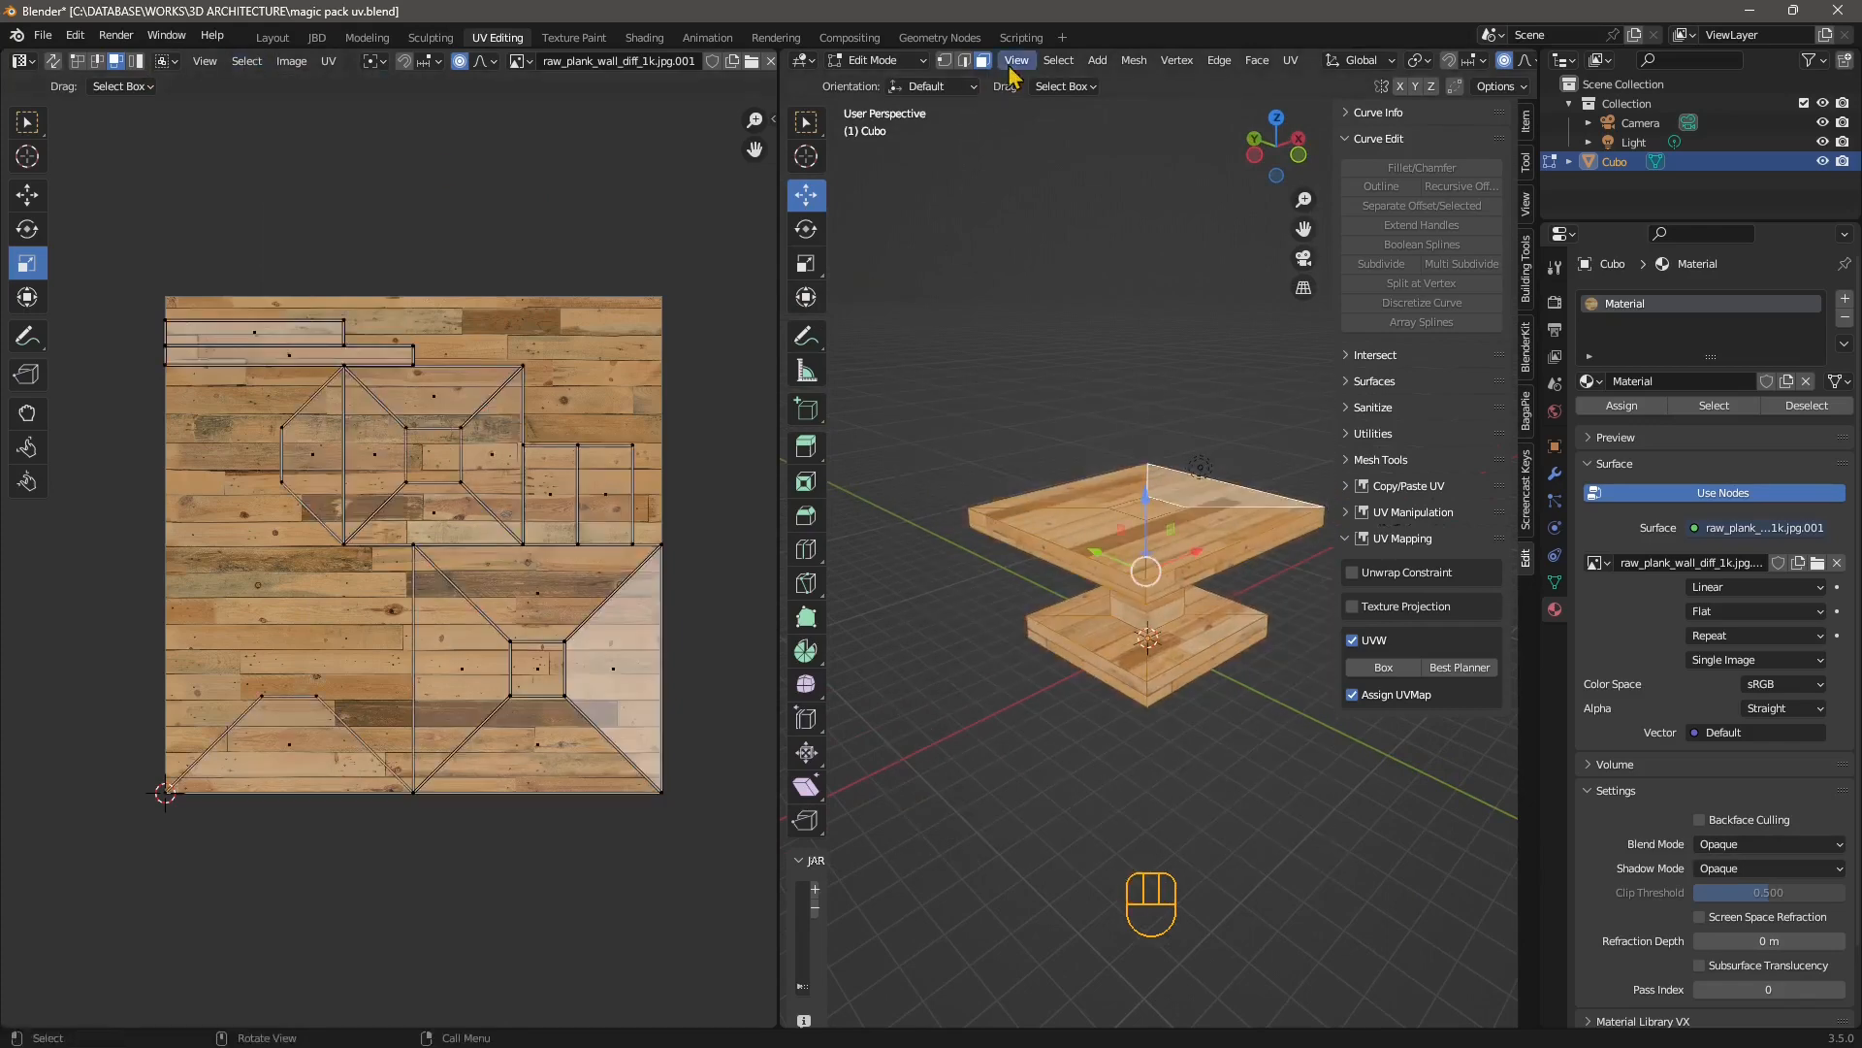
left_click(1059, 61)
left_click(1079, 83)
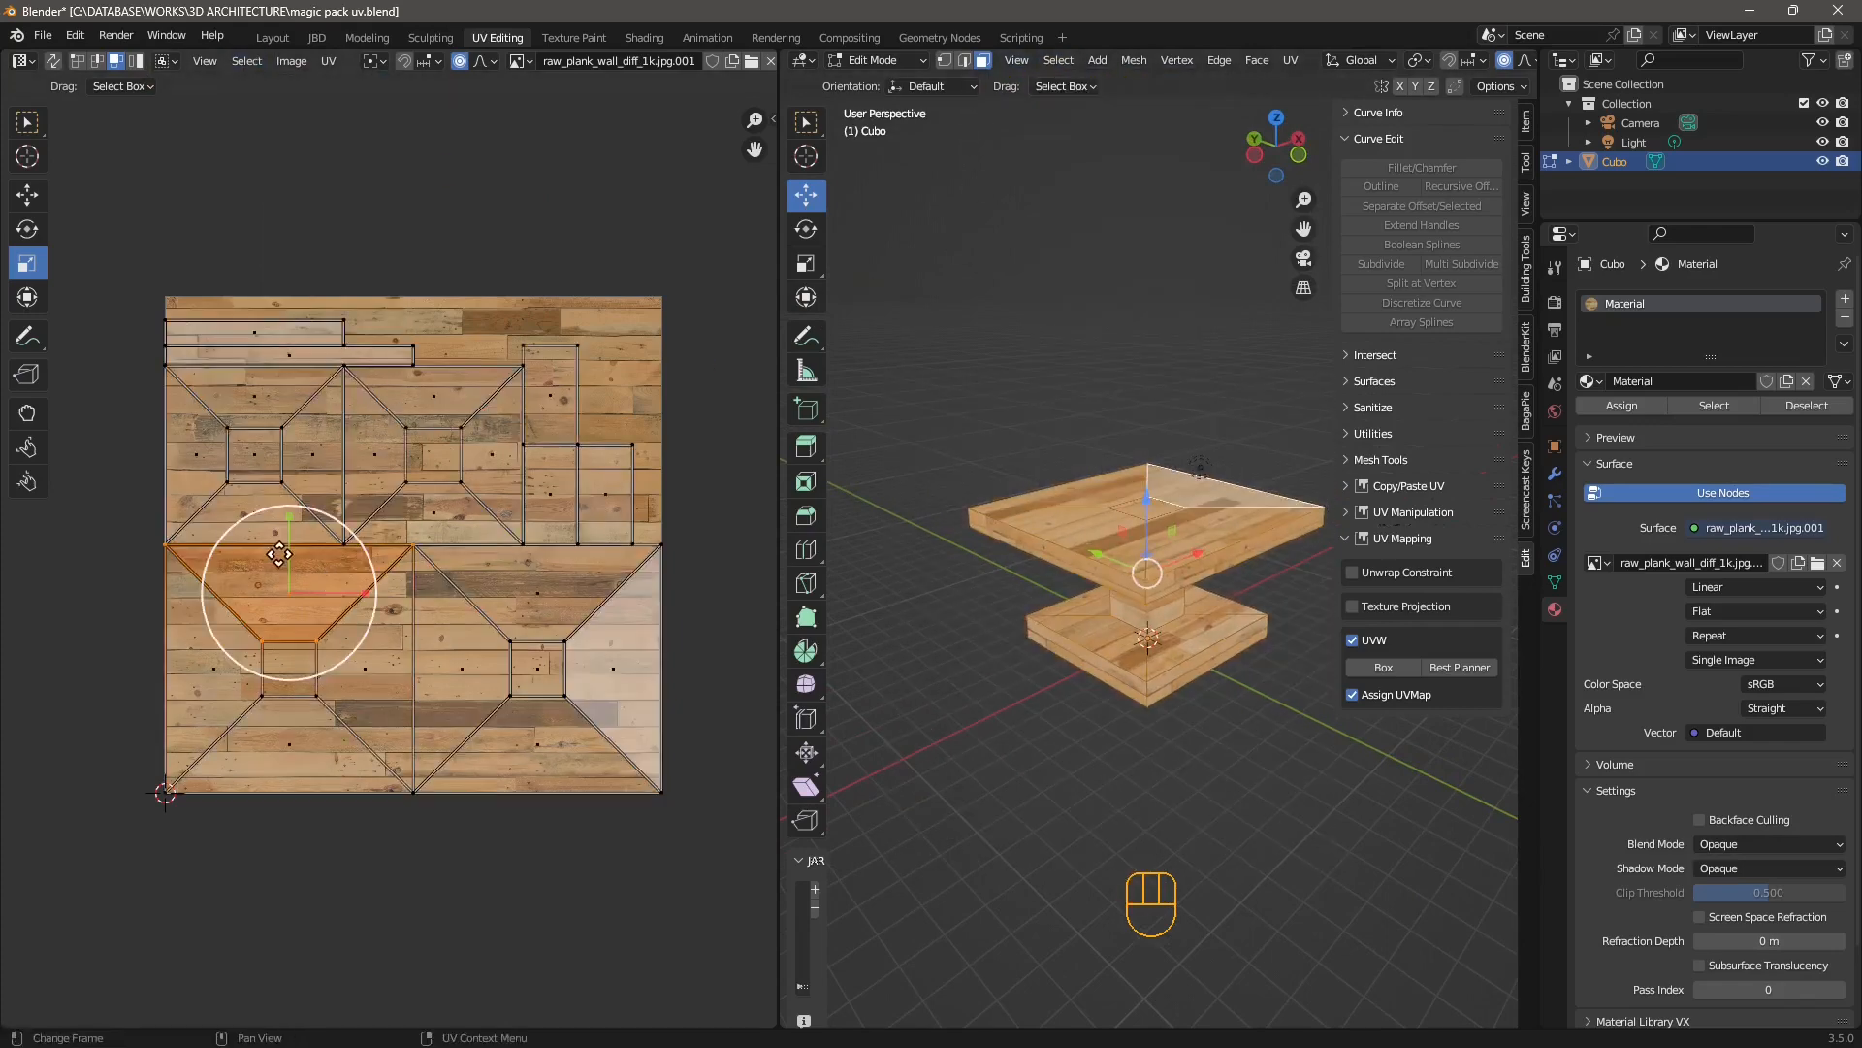
left_click(27, 195)
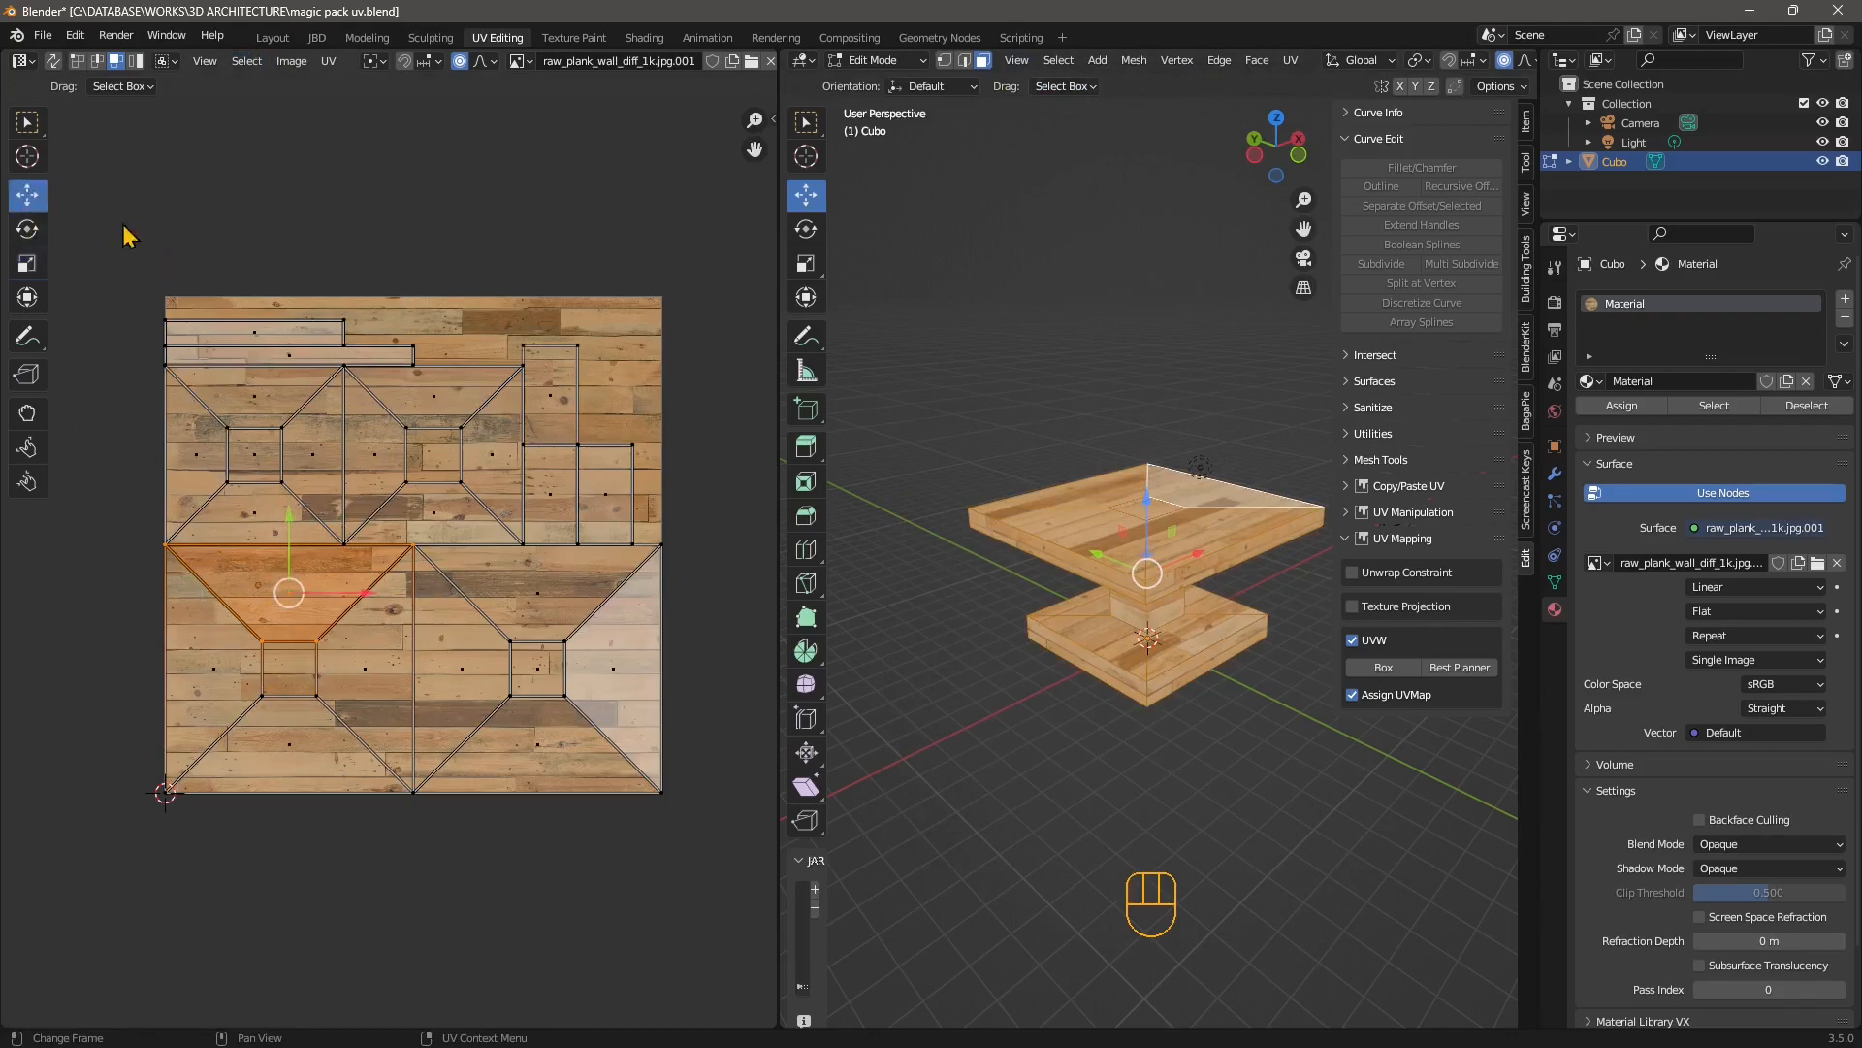
left_click_drag(123, 227, 698, 995)
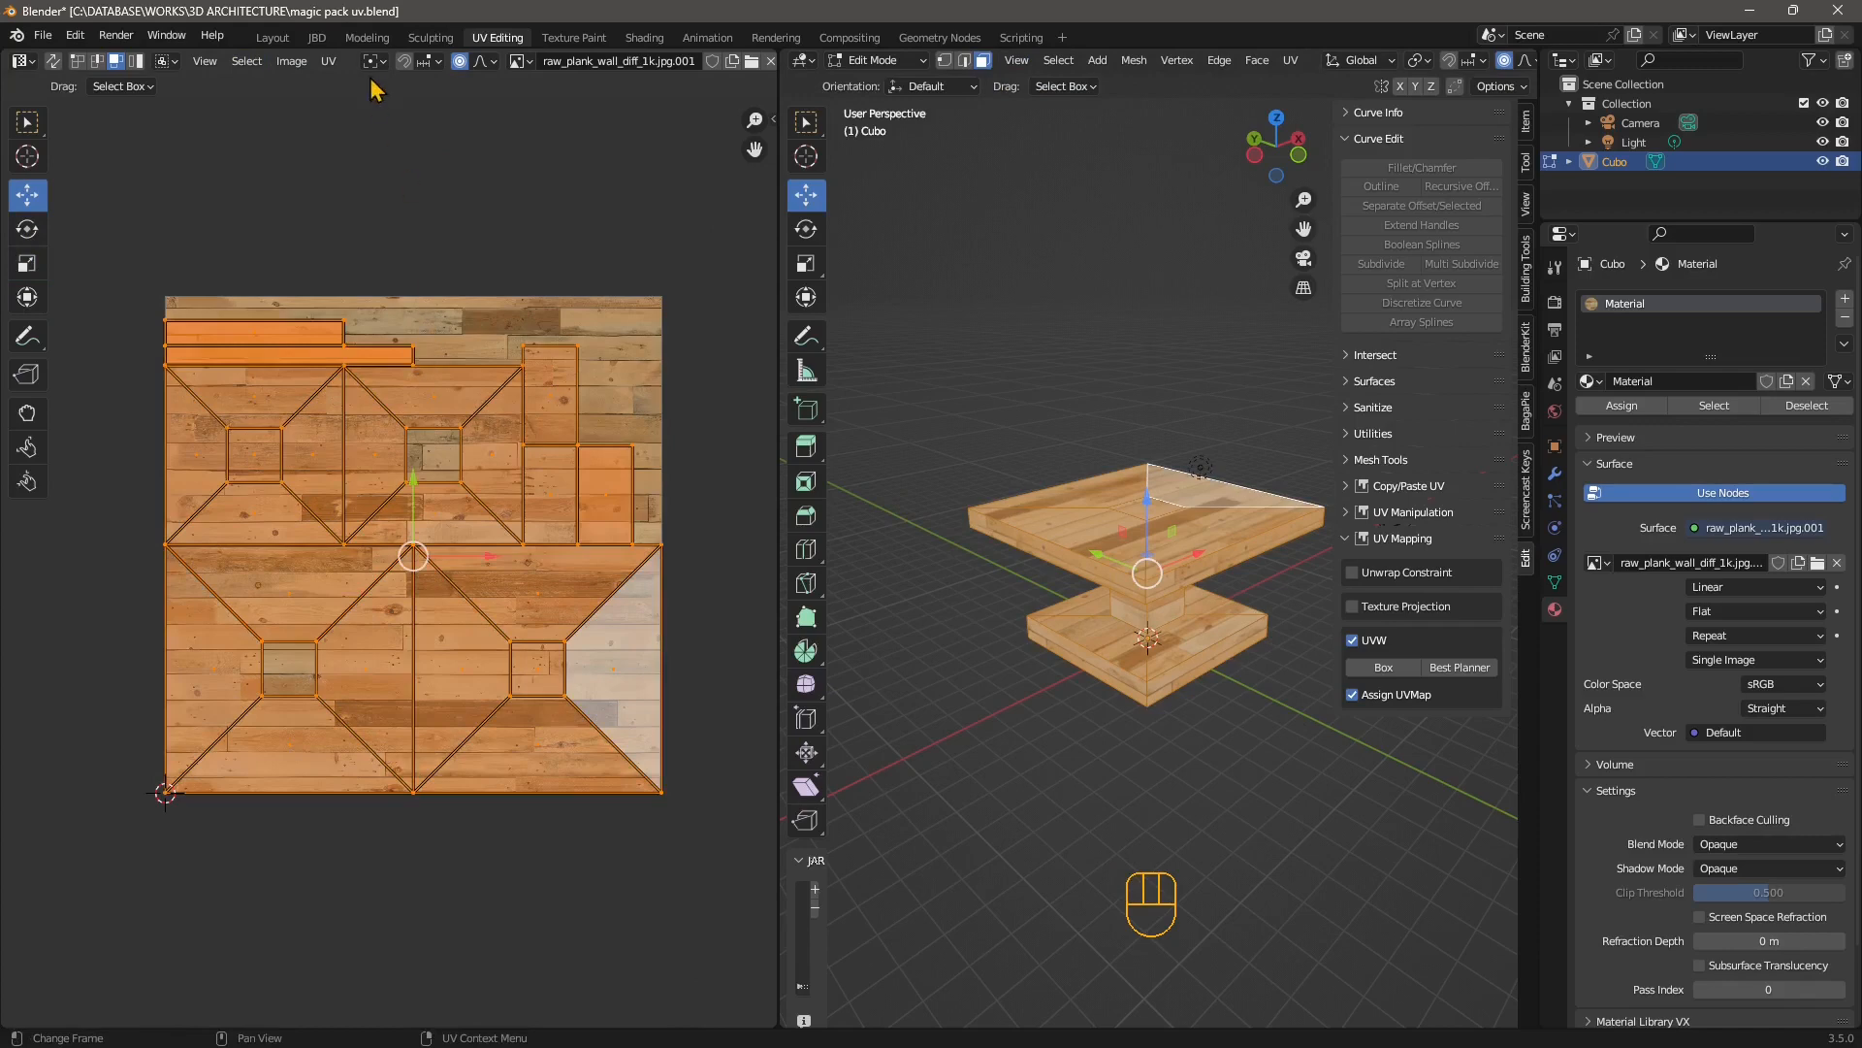
Open the UV layout export, browse the BLENDER 3 folder and examine the available image formats
left_click(329, 62)
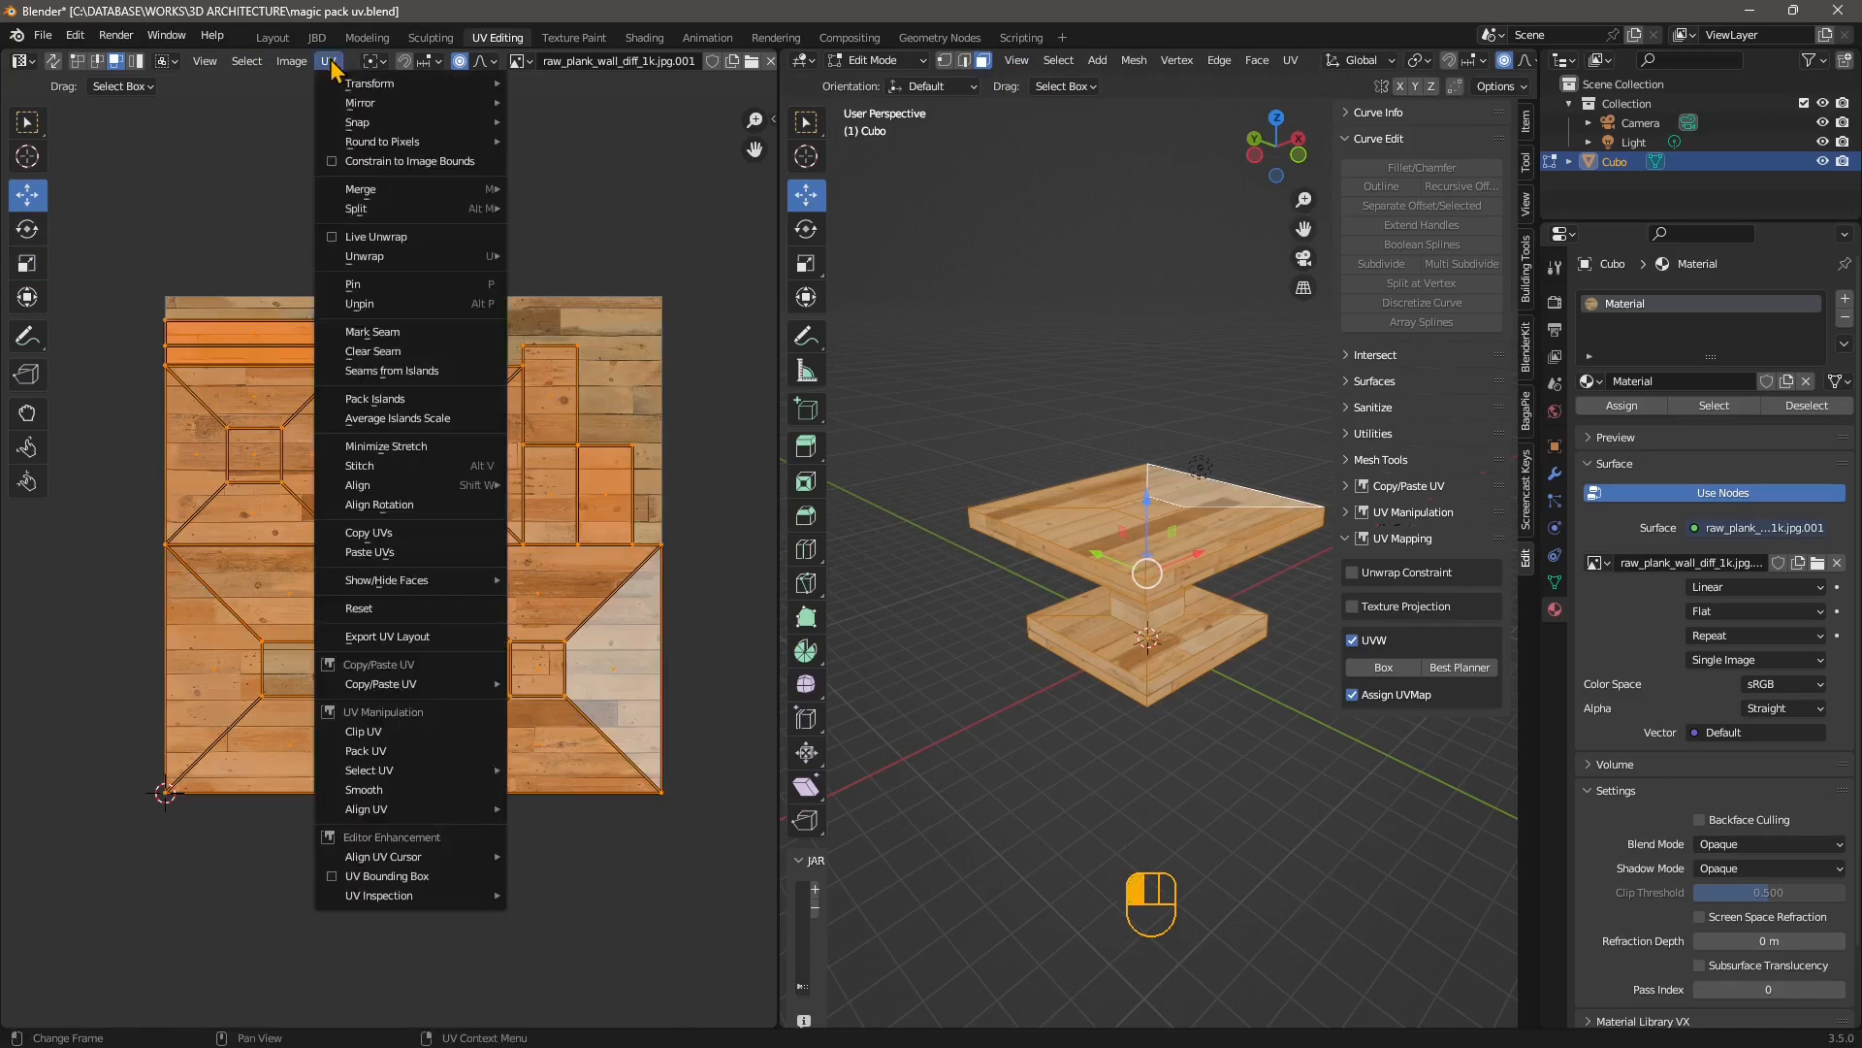
left_click(389, 638)
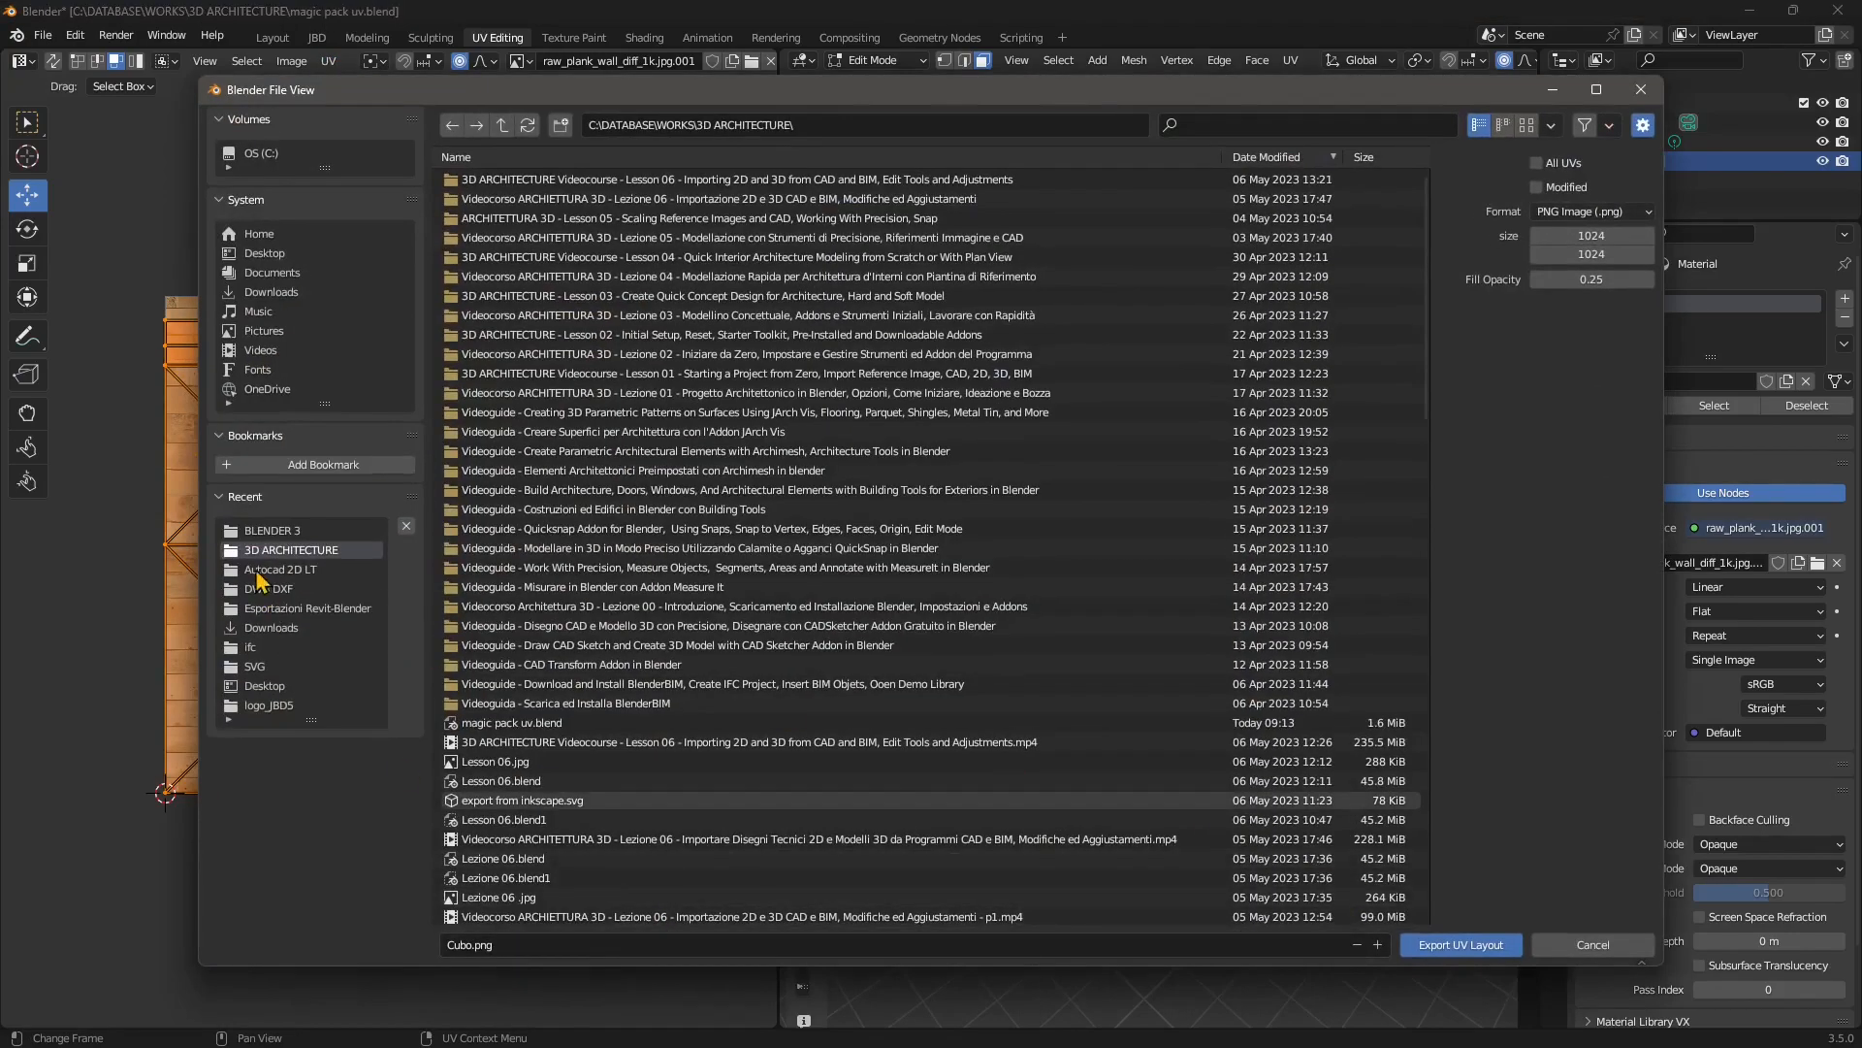
left_click(276, 532)
scroll(665, 800, "down", 20)
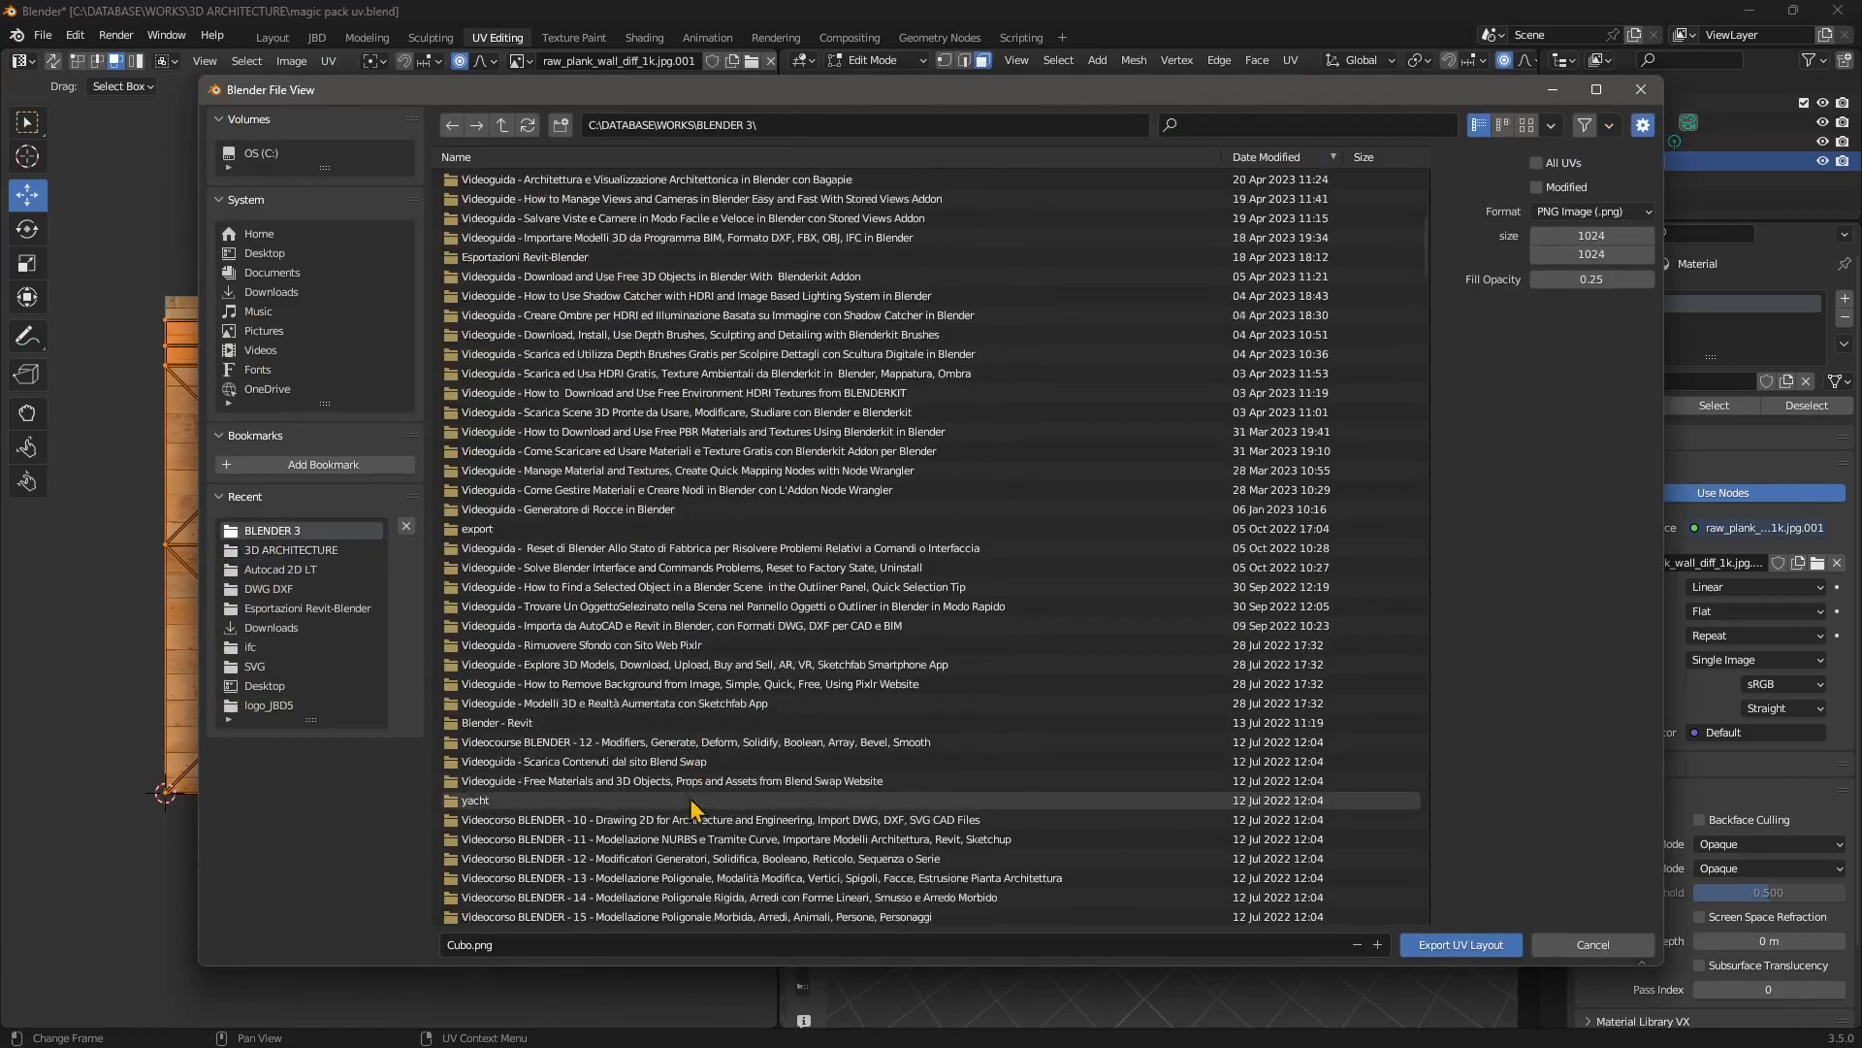
scroll(1434, 352, "down", 10)
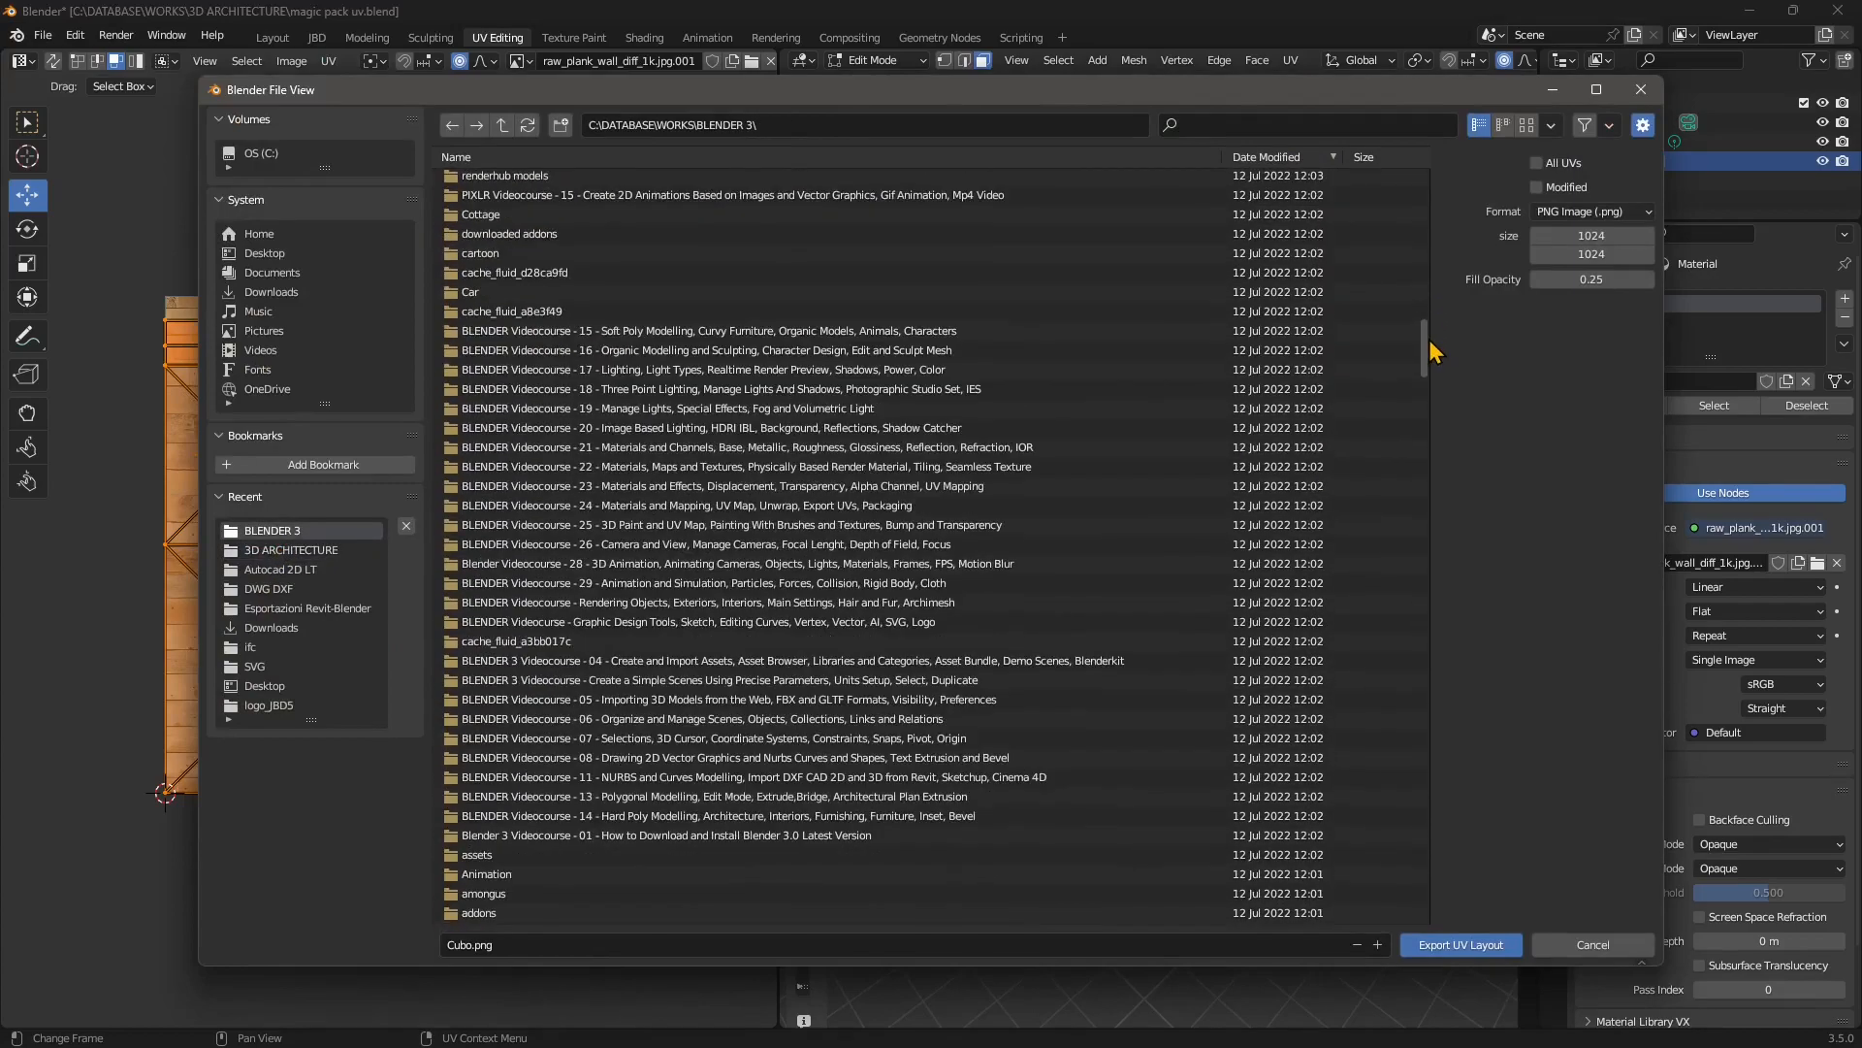
scroll(1432, 351, "down", 5)
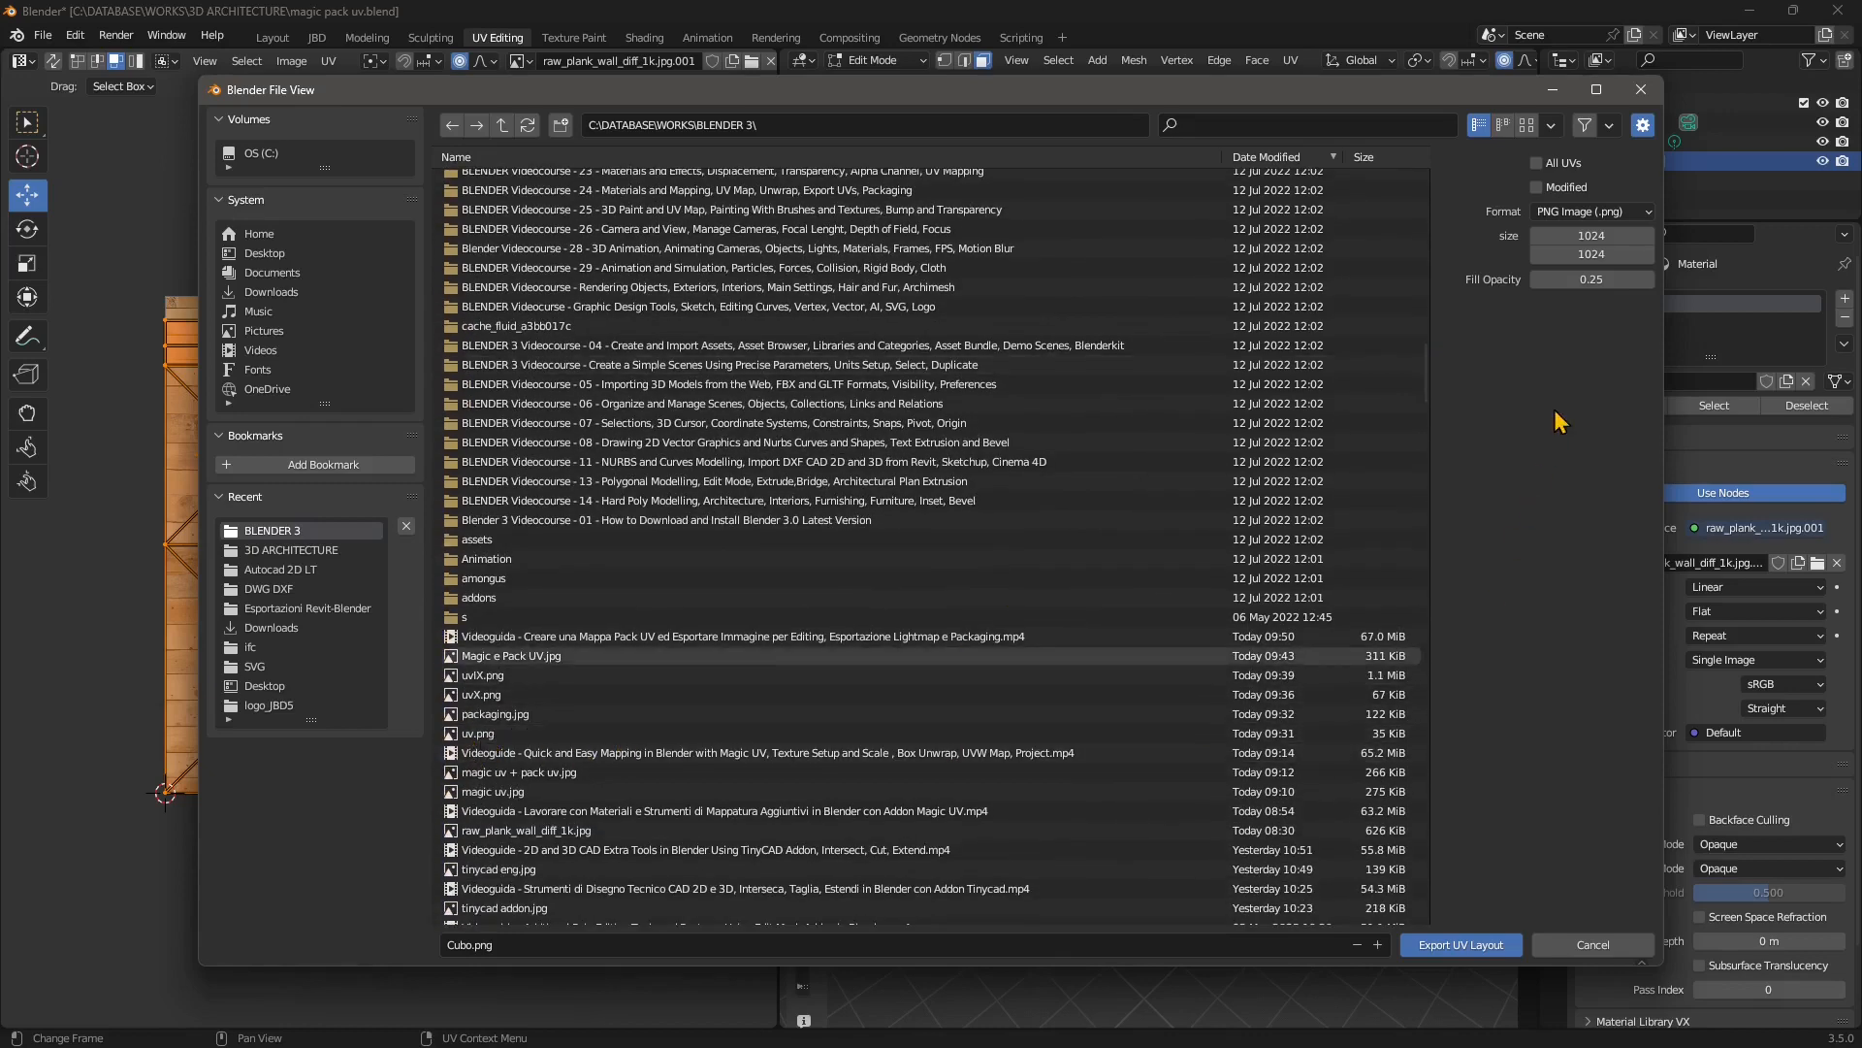
left_click(1584, 212)
left_click(1584, 212)
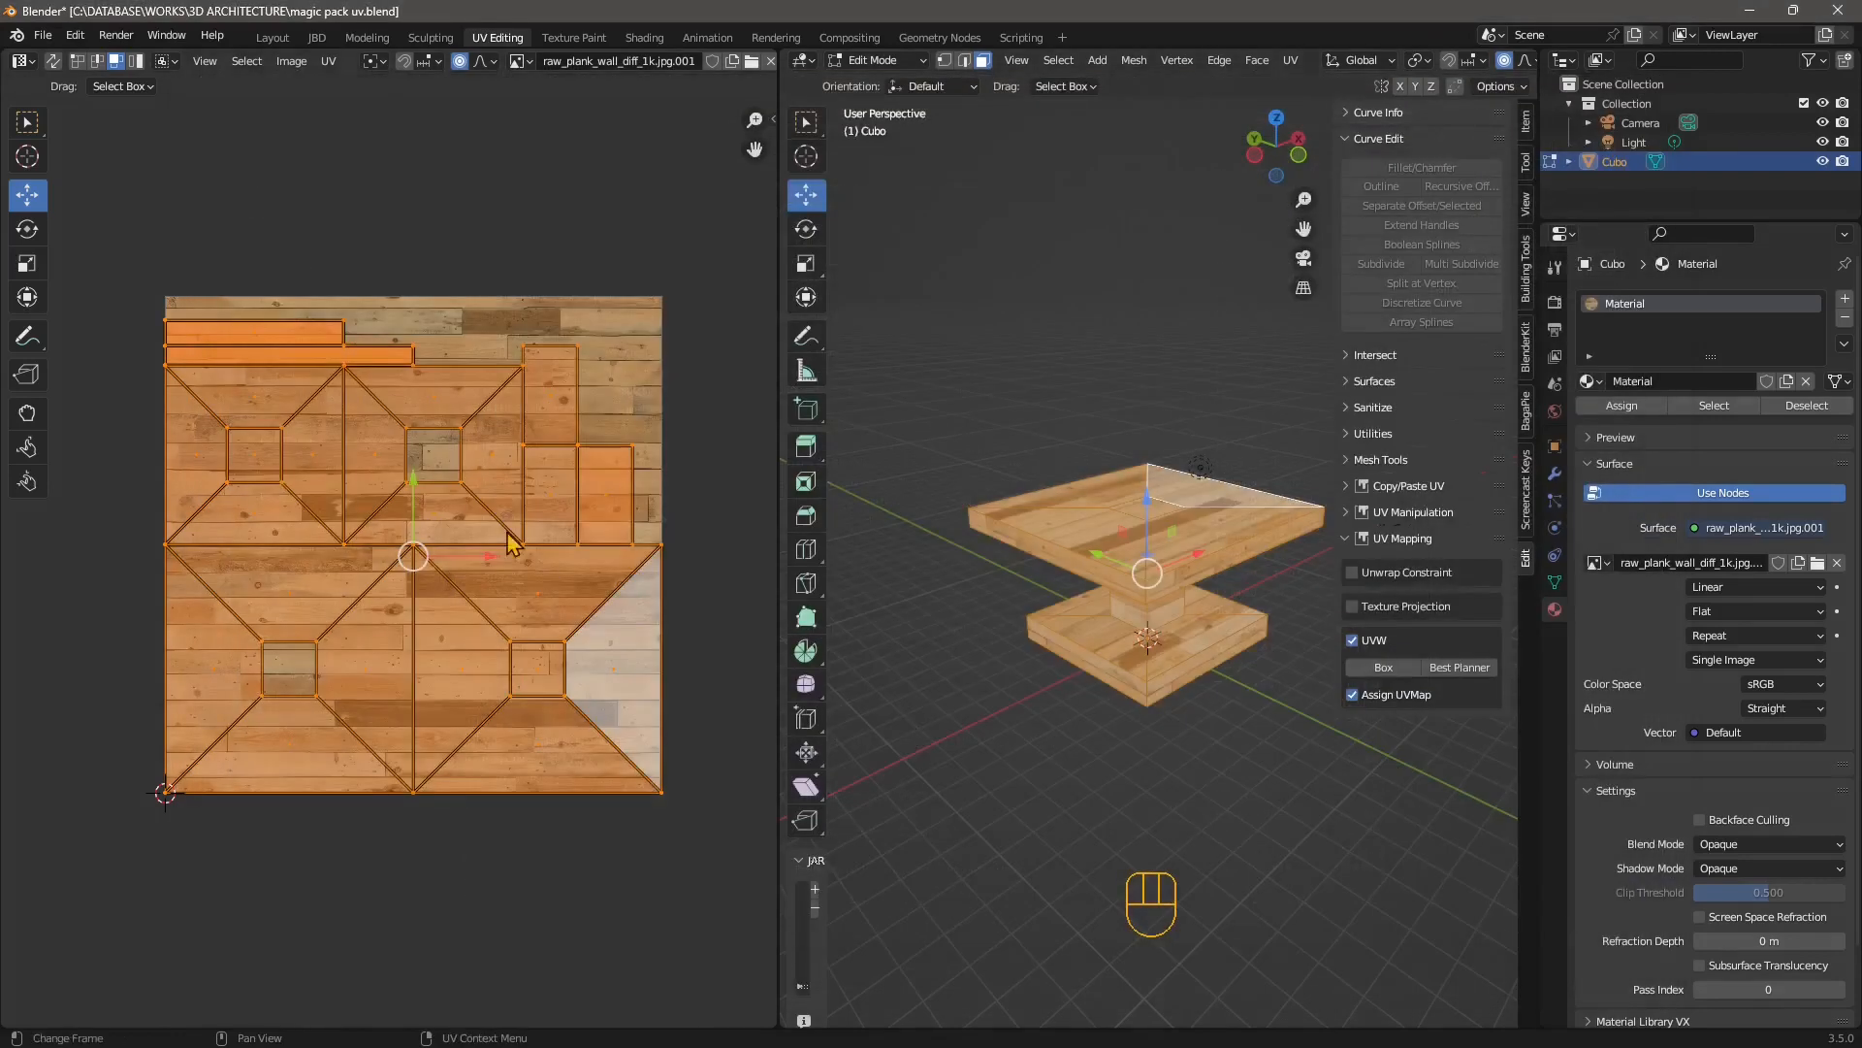
Clear the UV selection and look at the Save As options for the plank image, closing them without saving
left_click(279, 187)
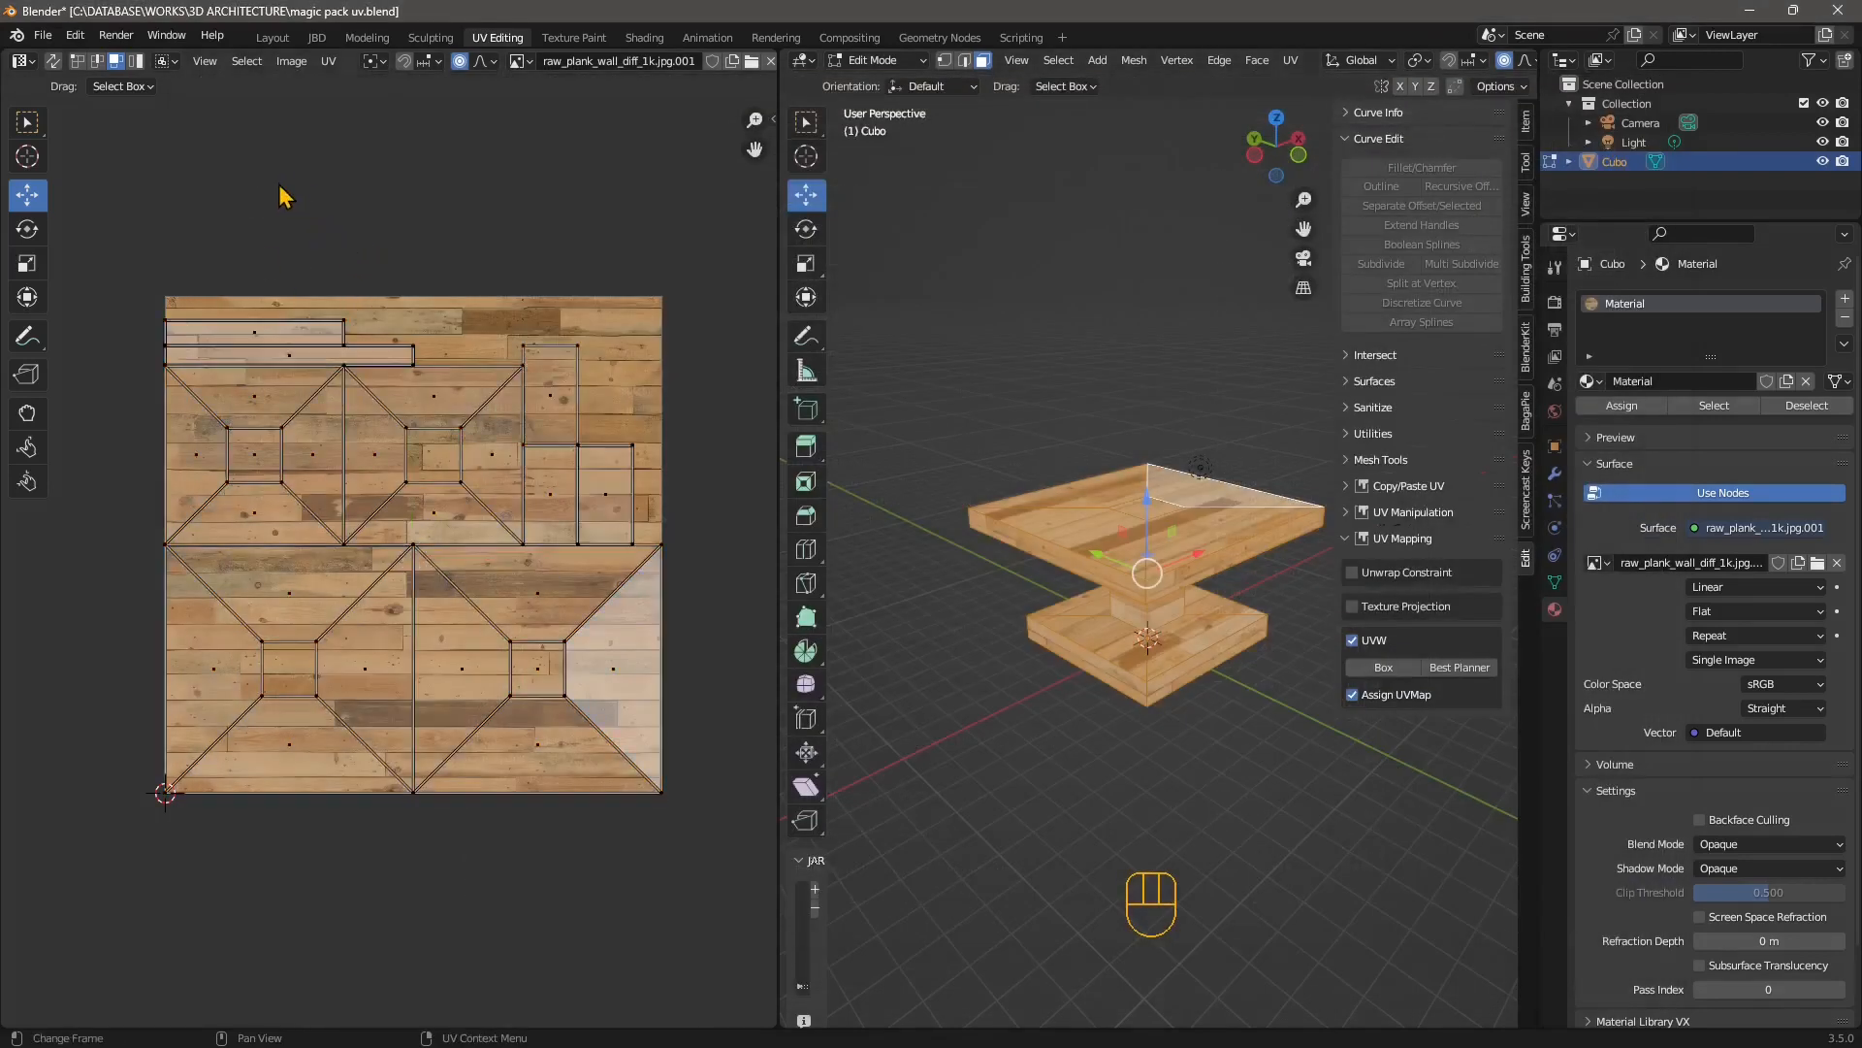
left_click(292, 61)
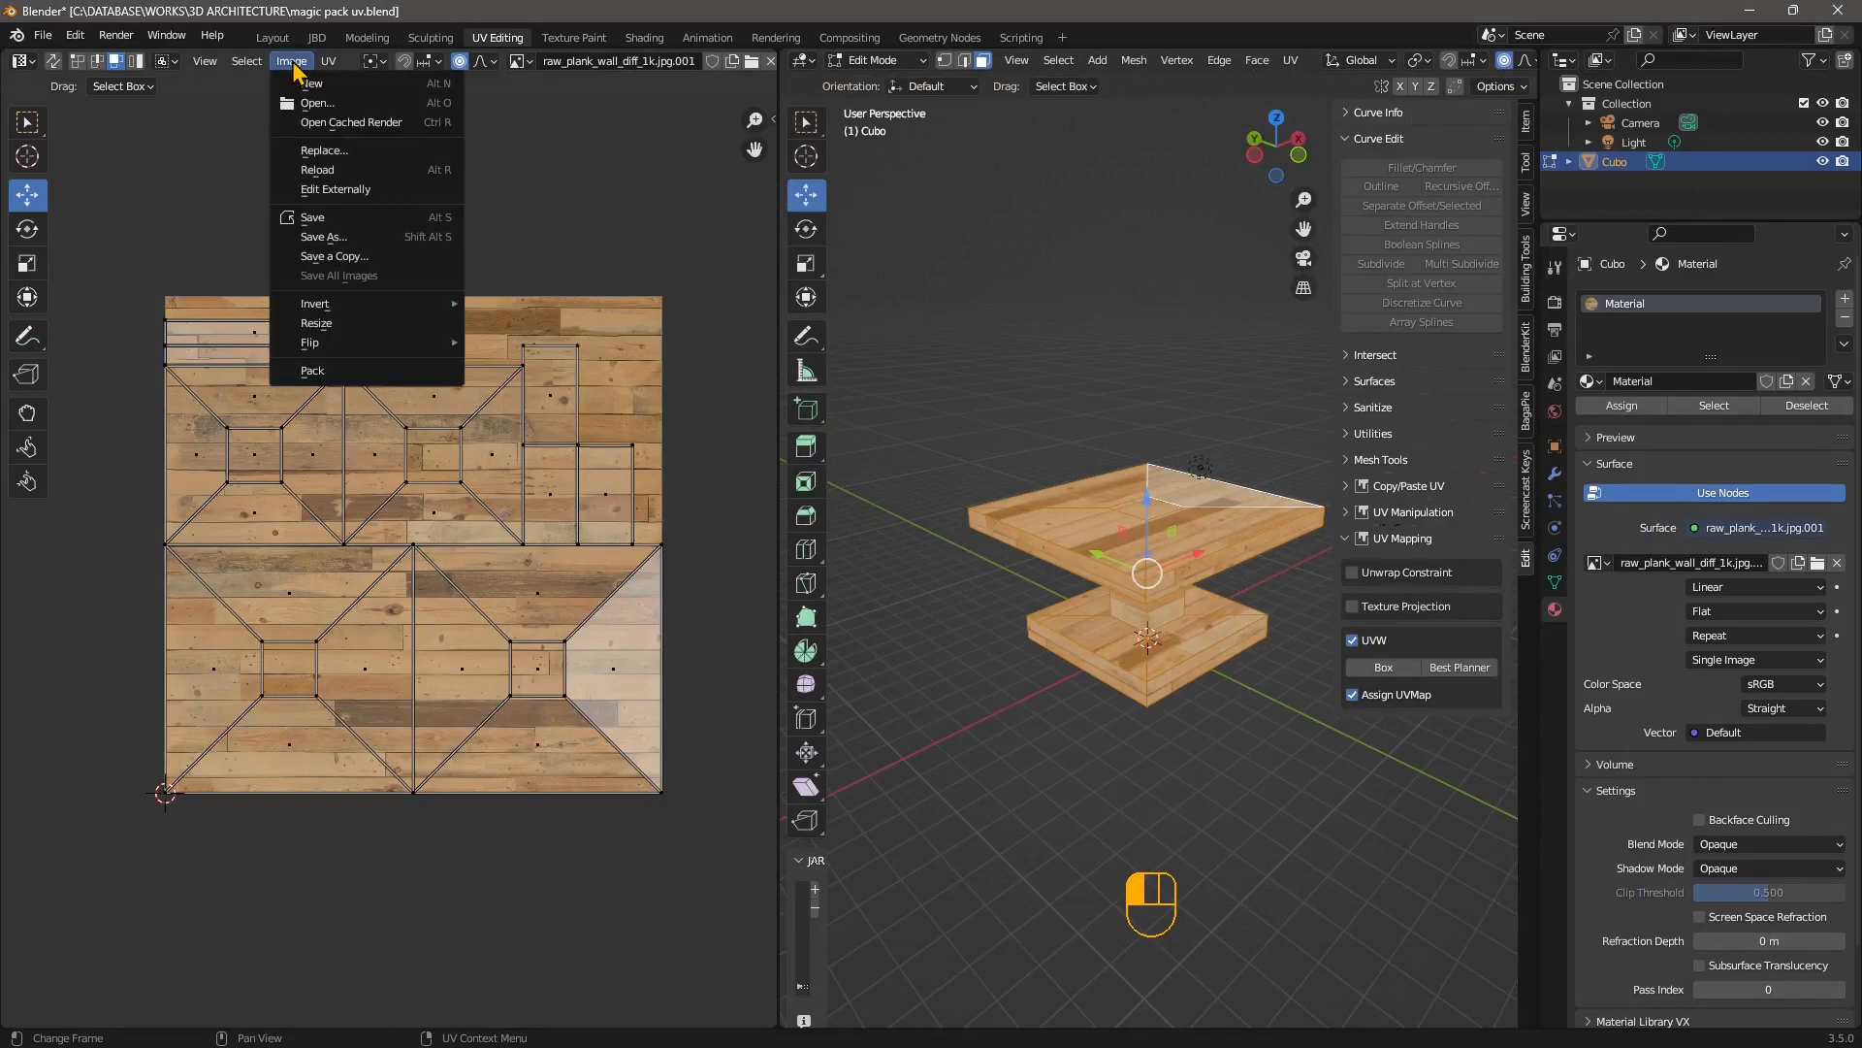
left_click(320, 236)
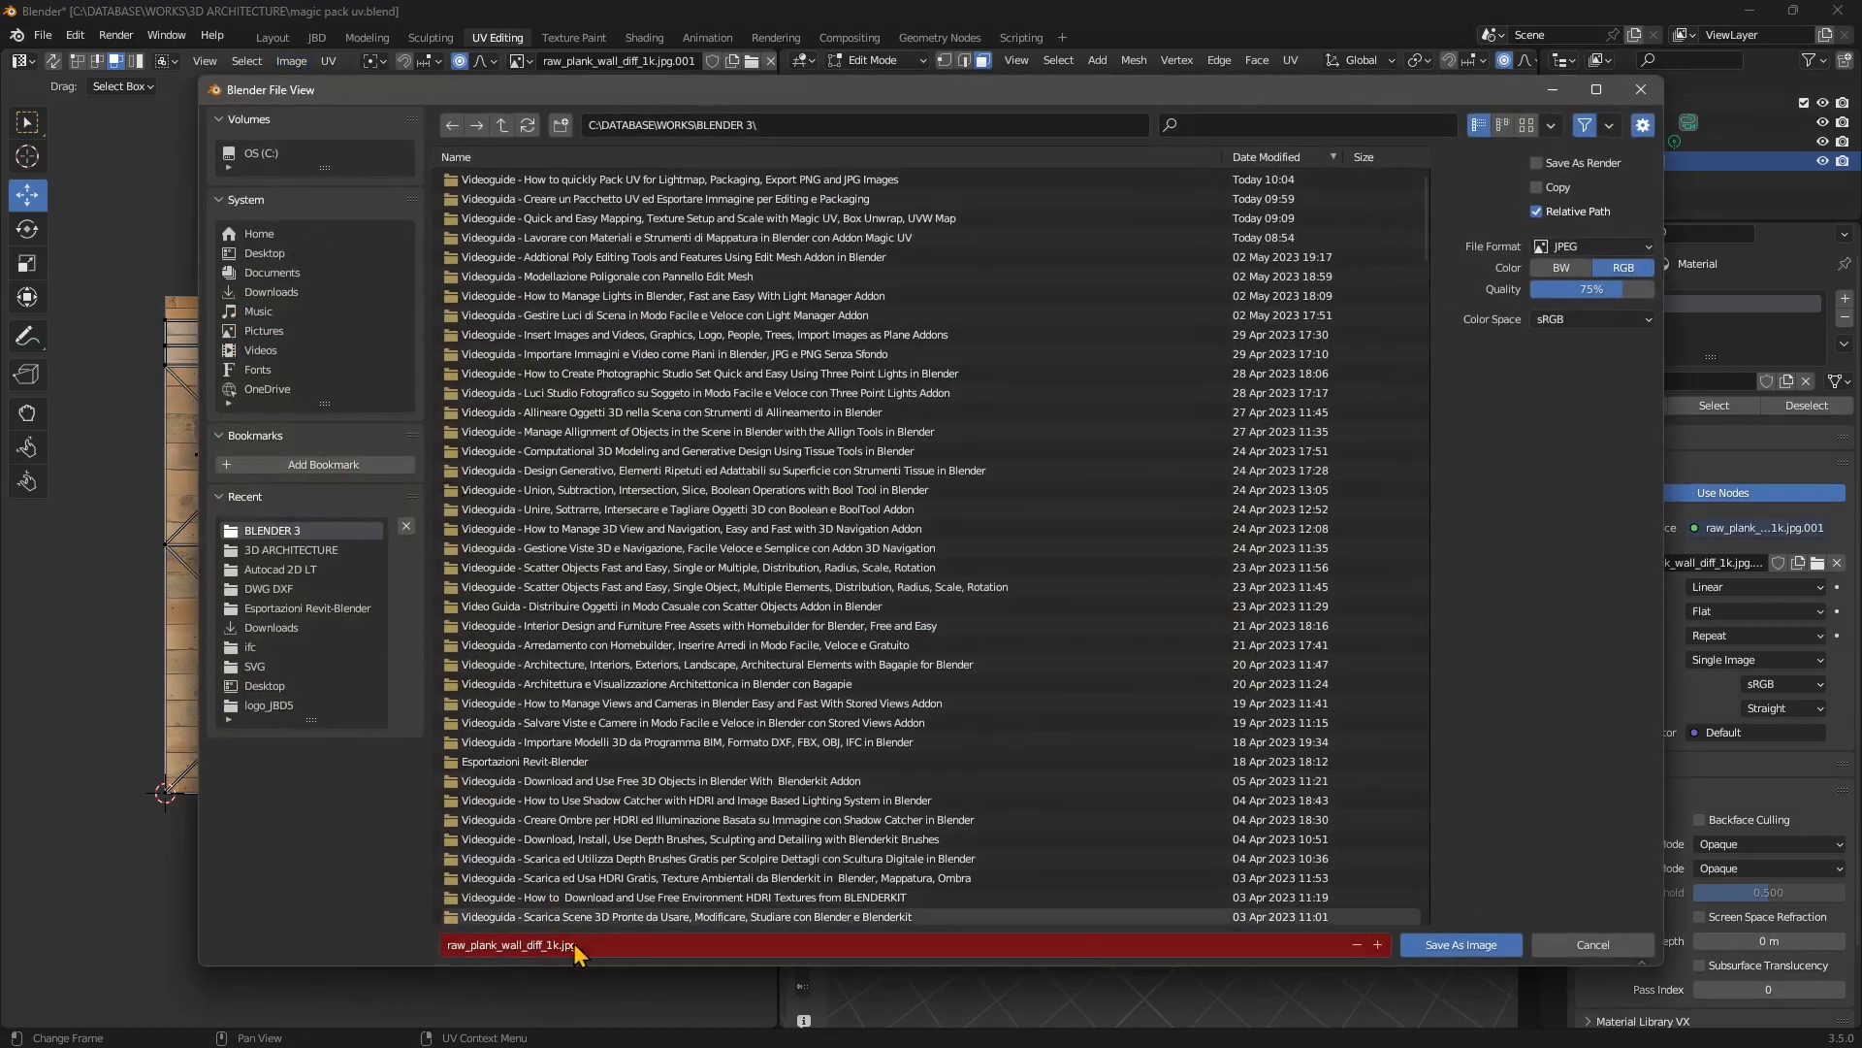
left_click(1593, 944)
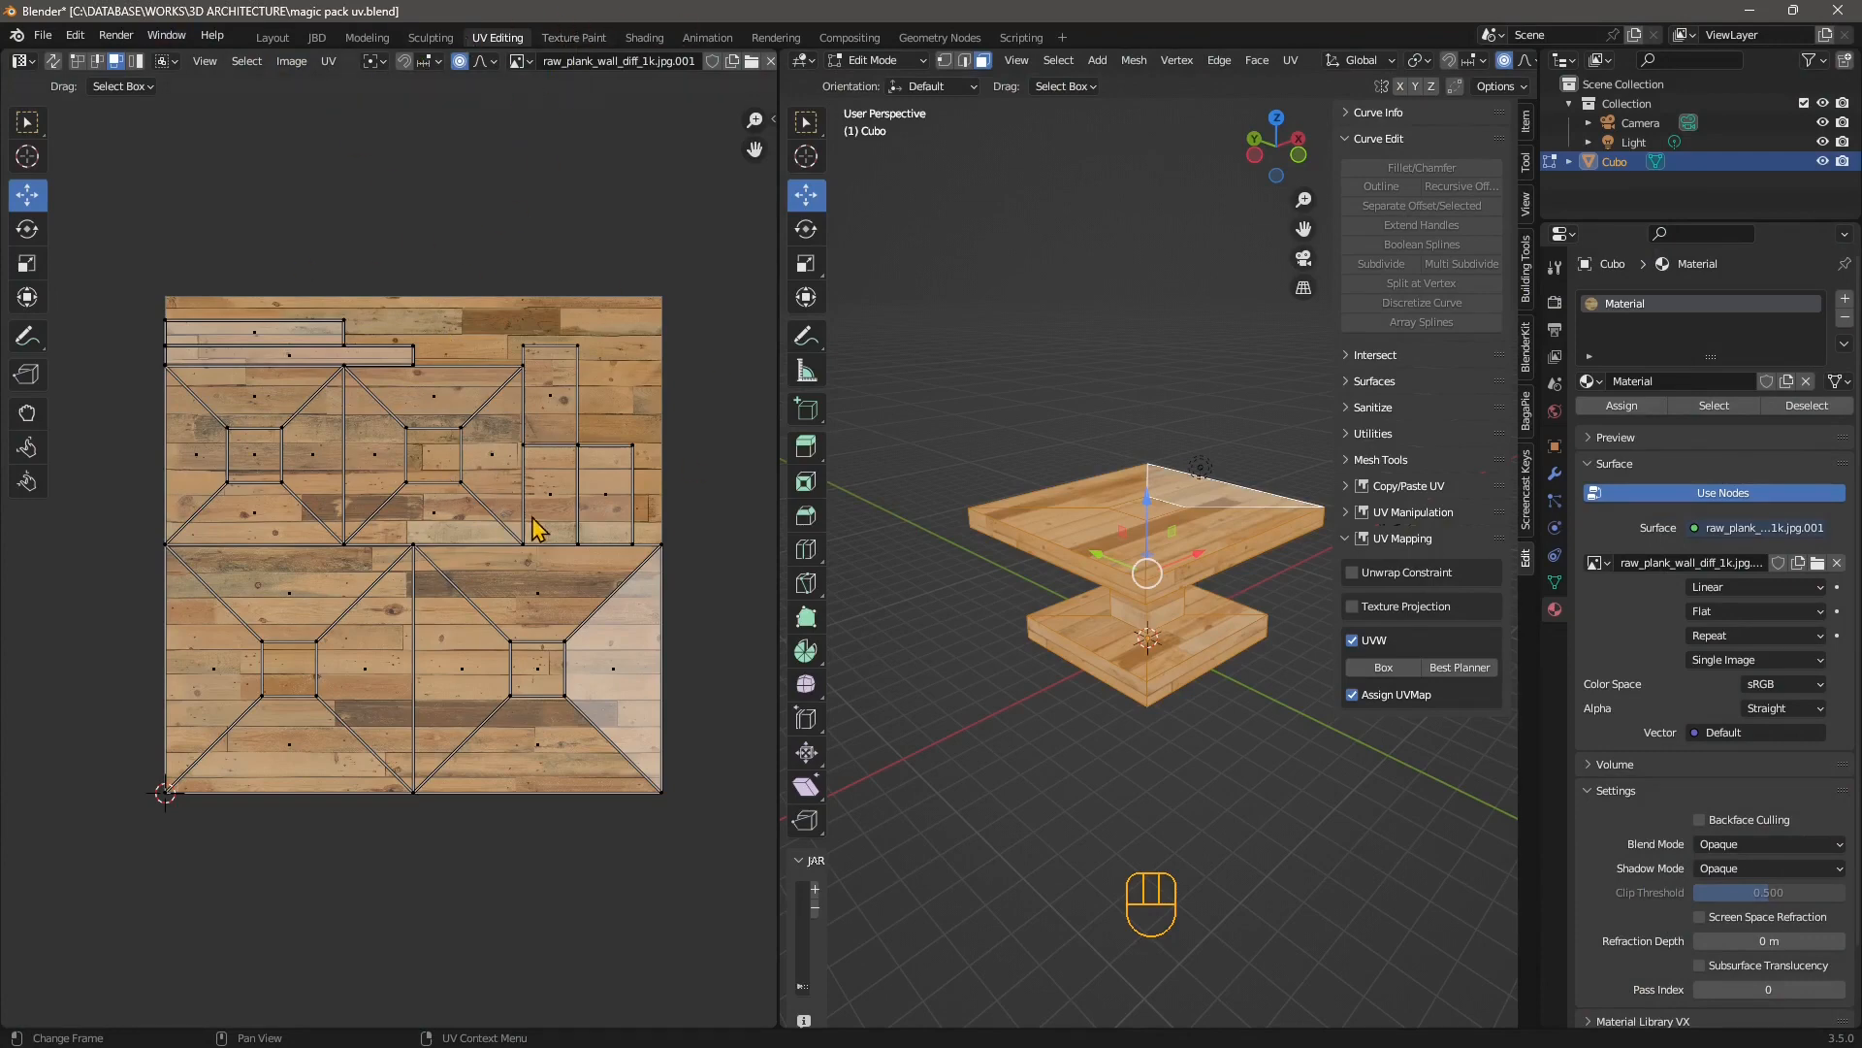
Select all the UV islands again and review the available UV commands, including Export UV Layout
left_click_drag(105, 236, 712, 978)
left_click(329, 61)
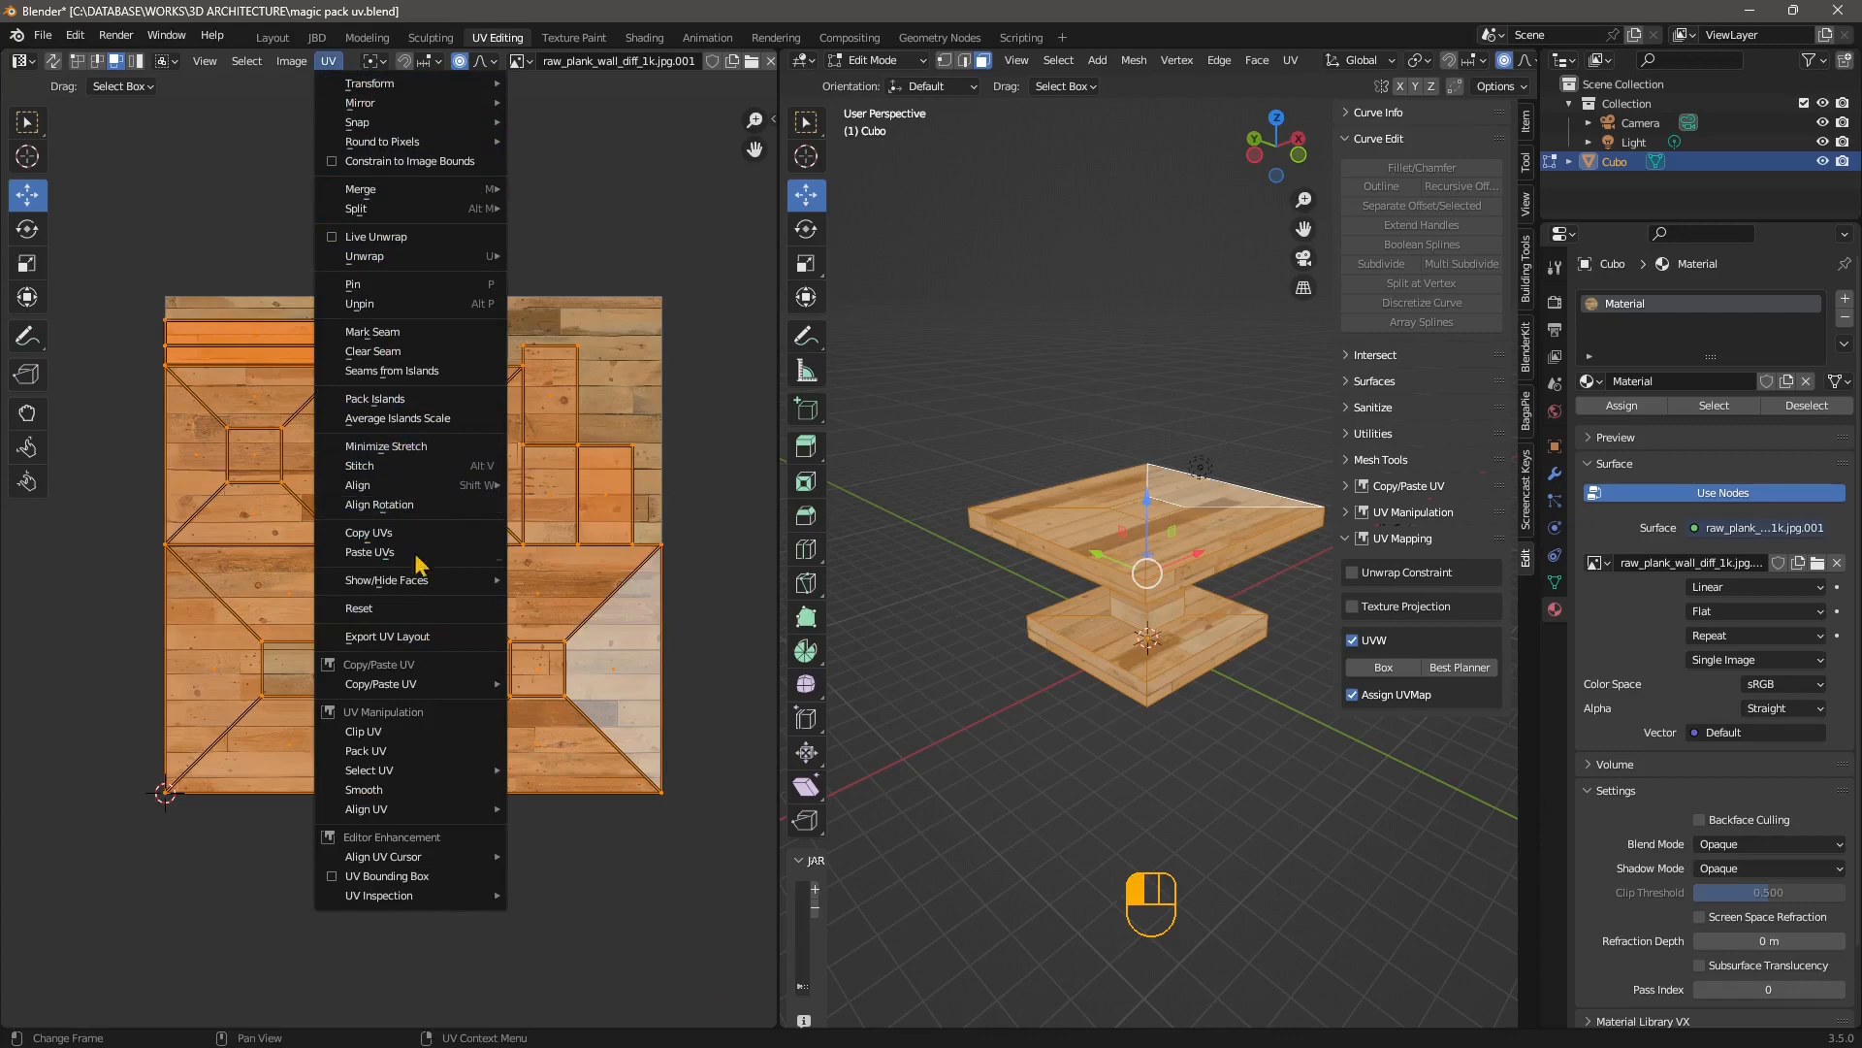
mouse_move(430, 894)
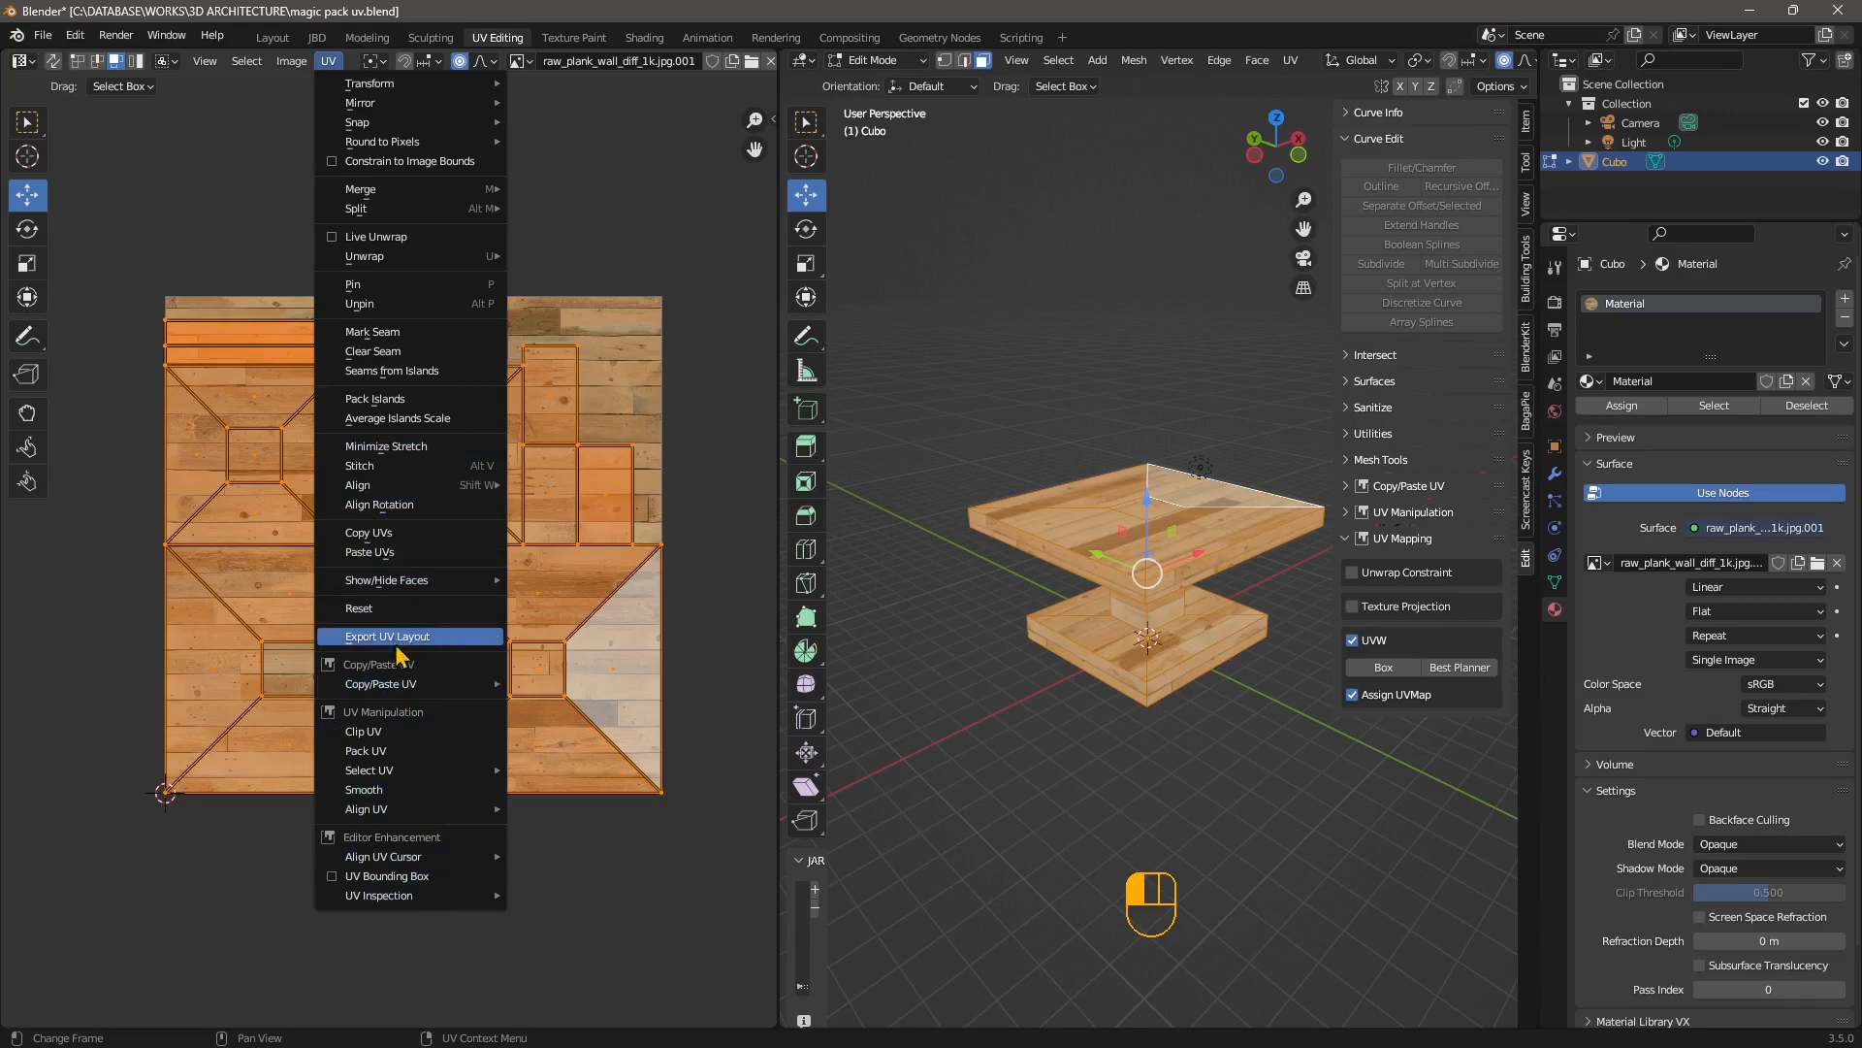
Switch to GIMP and open packaging.jpg from the recently used images
left_click(254, 223)
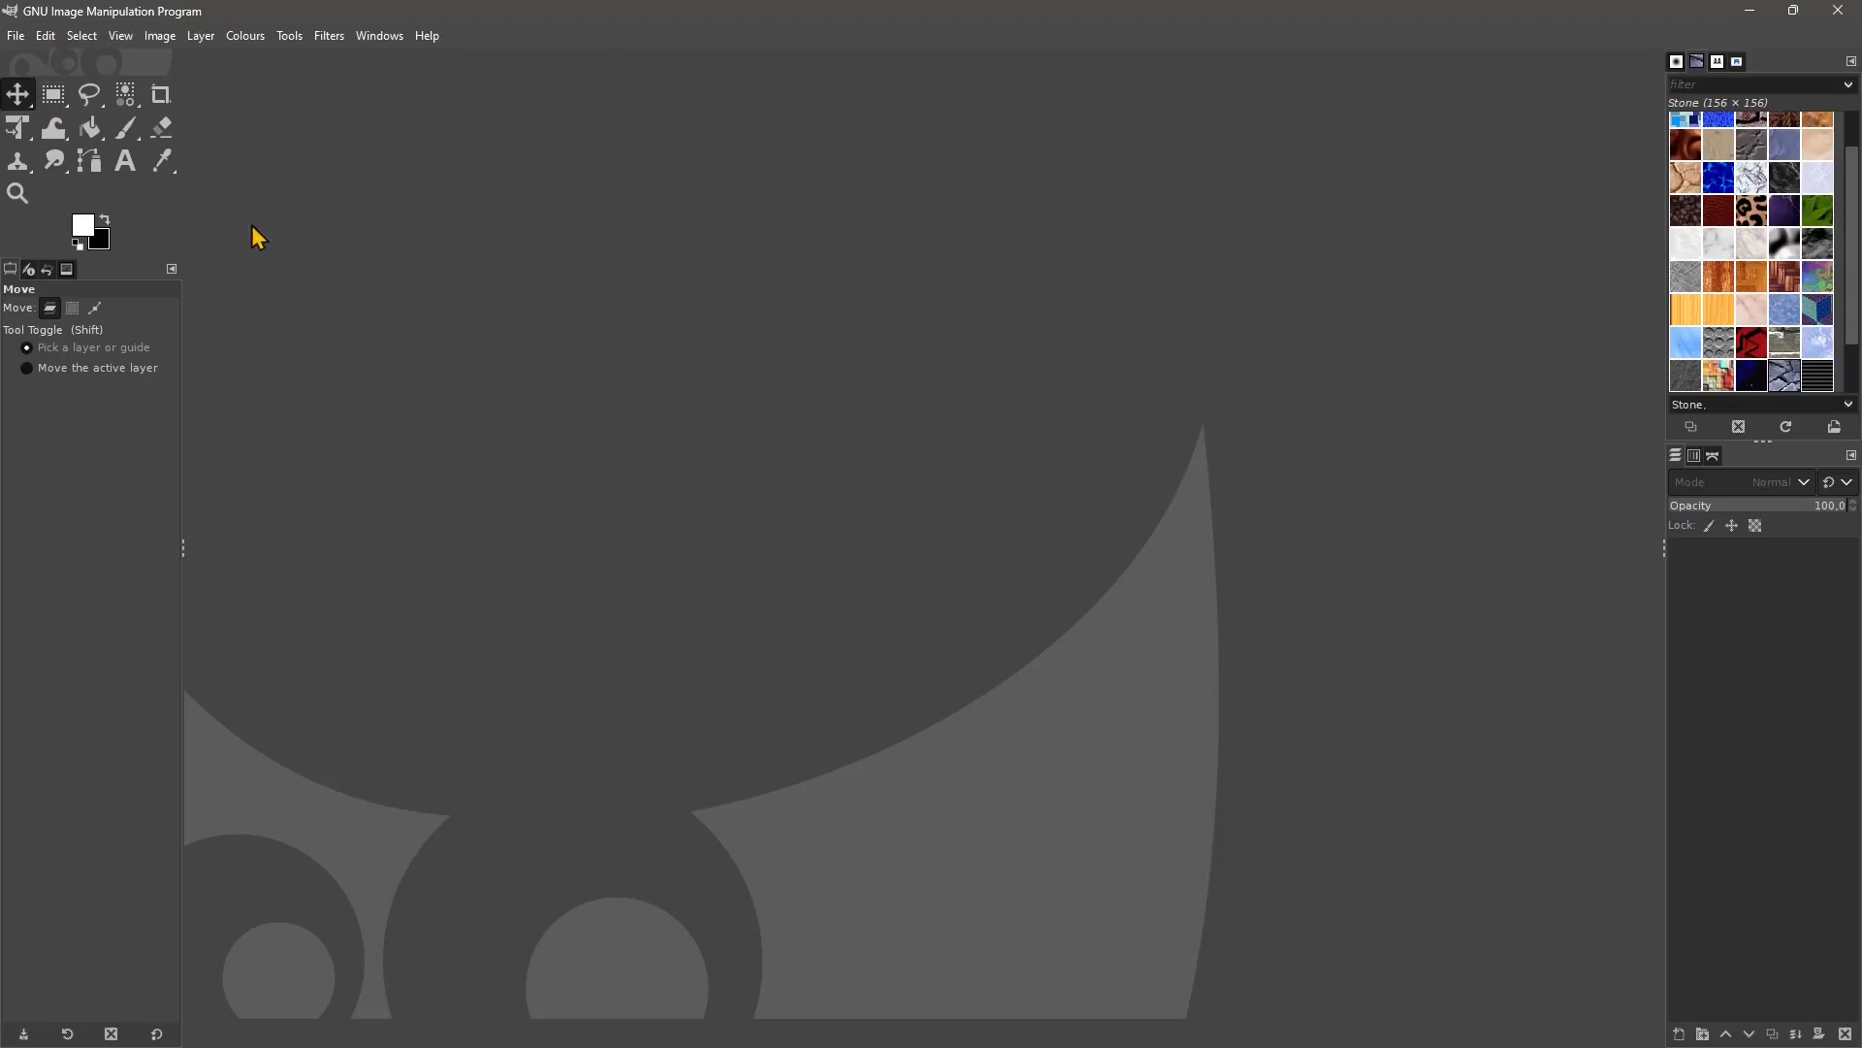
left_click(16, 35)
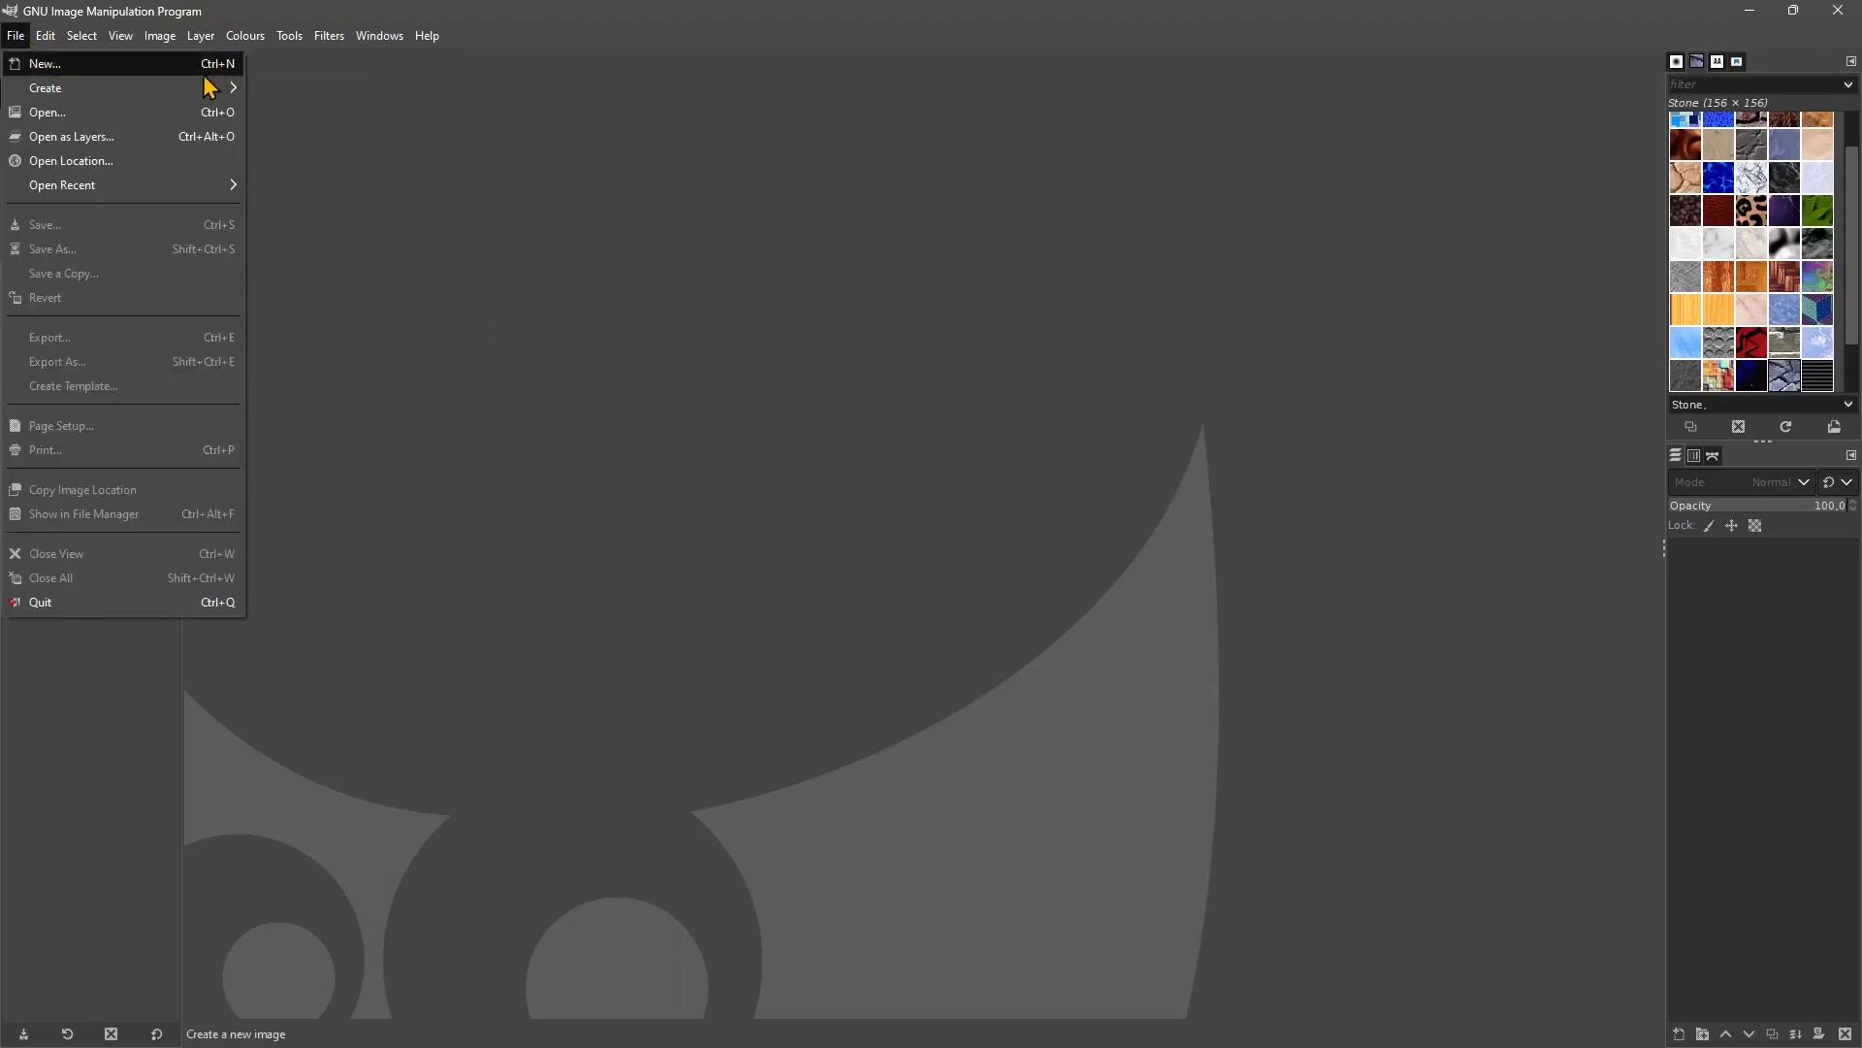
left_click(95, 114)
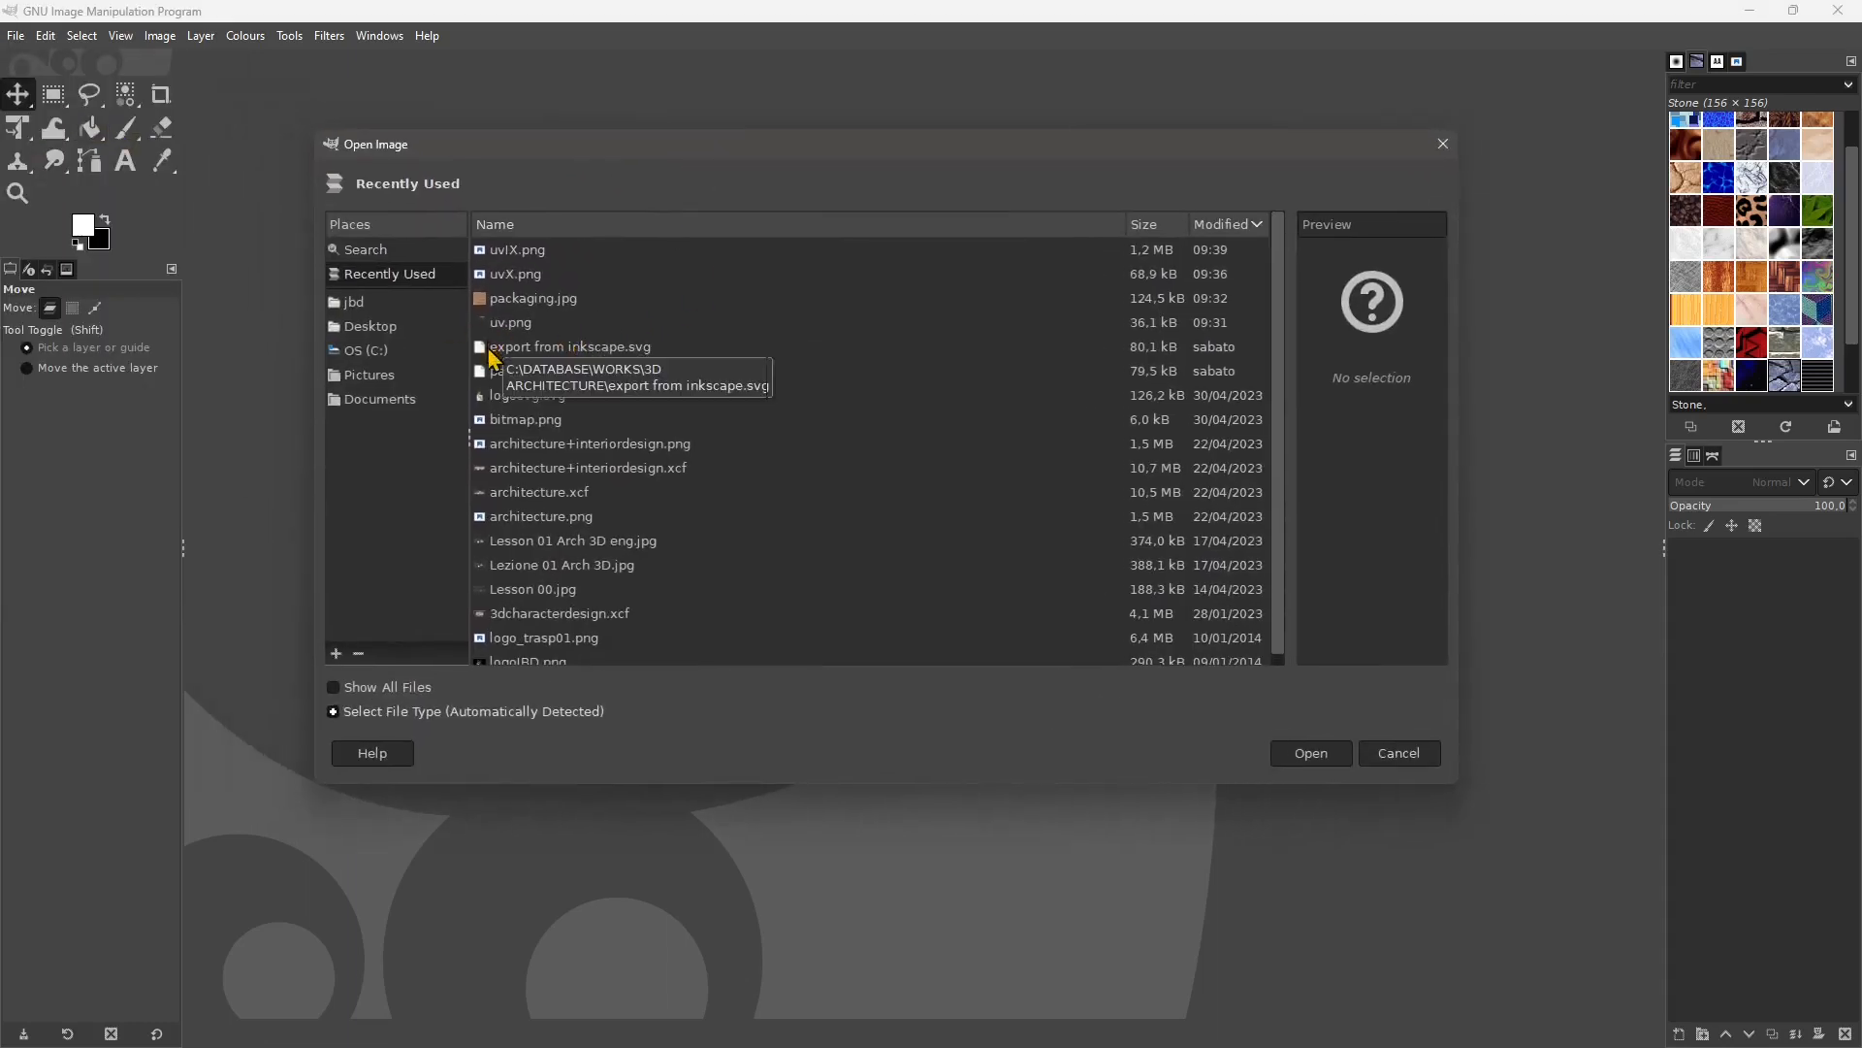
left_click(524, 307)
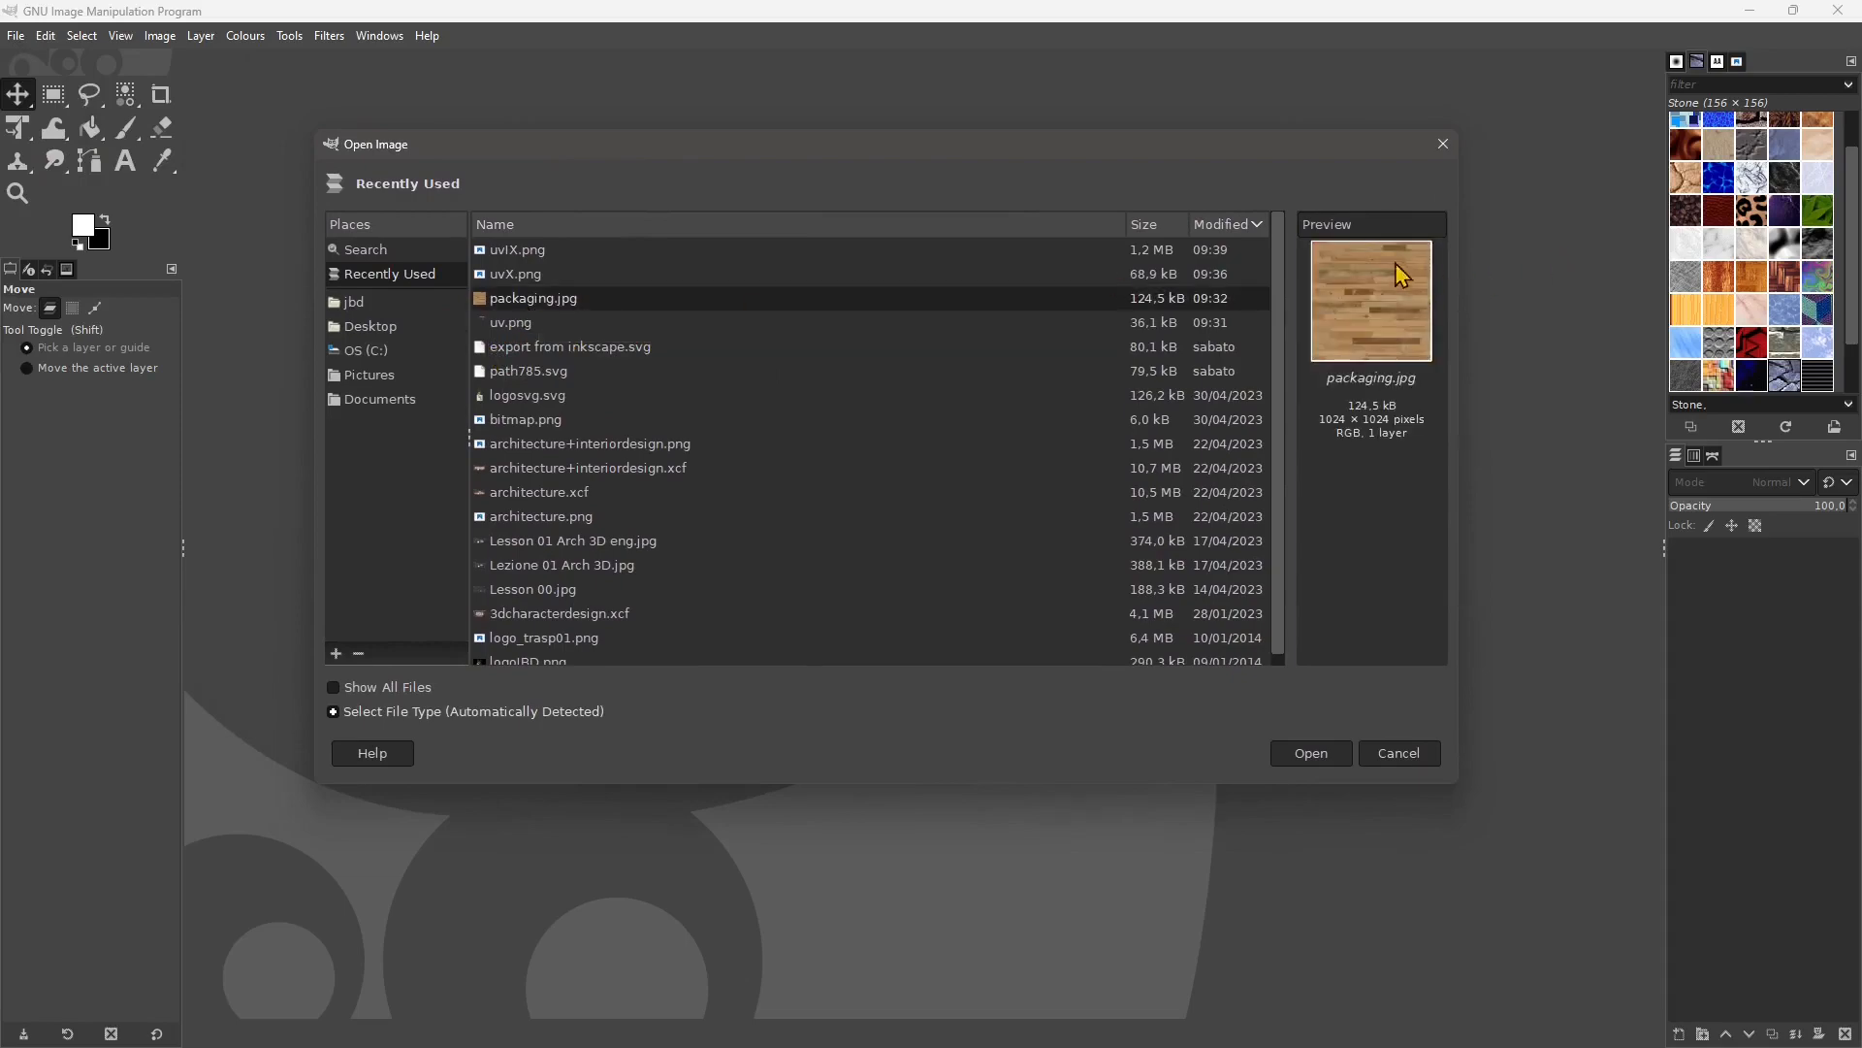
left_click(1331, 758)
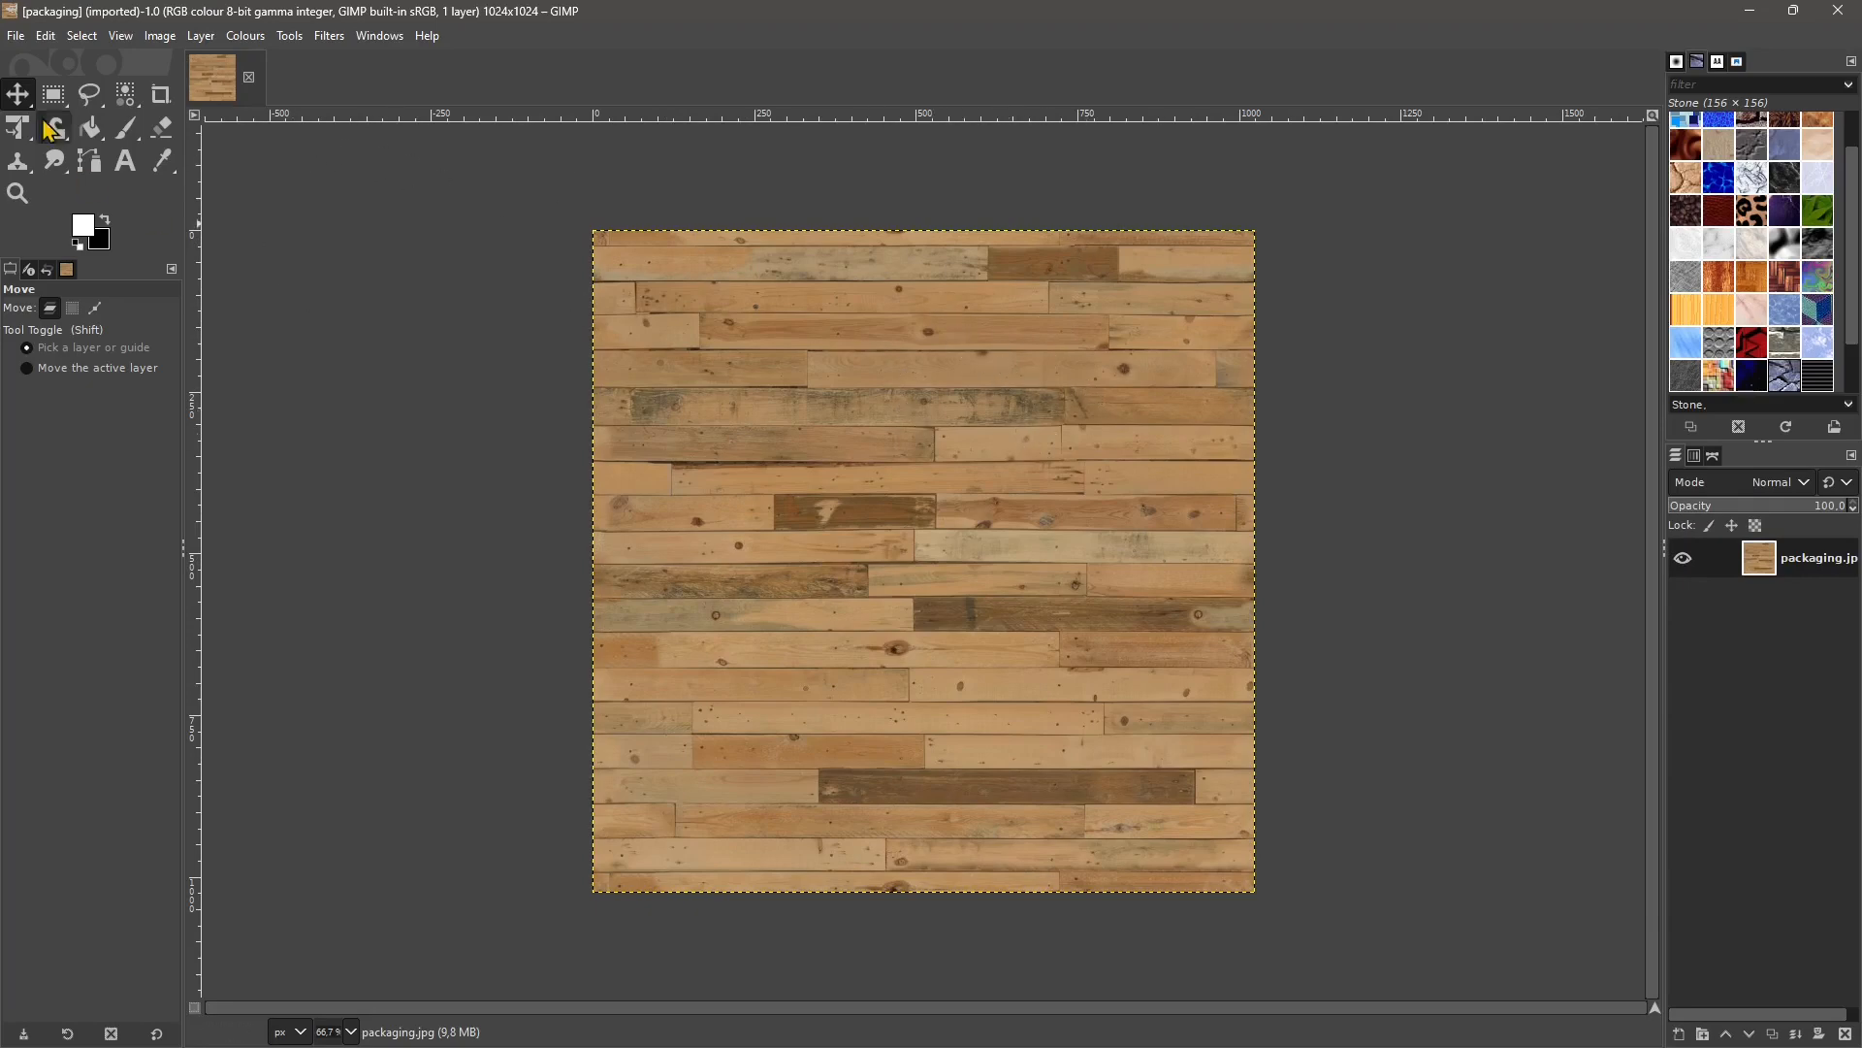
Add uv.png from the BLENDER 3 folder as a layer over the plank image
left_click(15, 39)
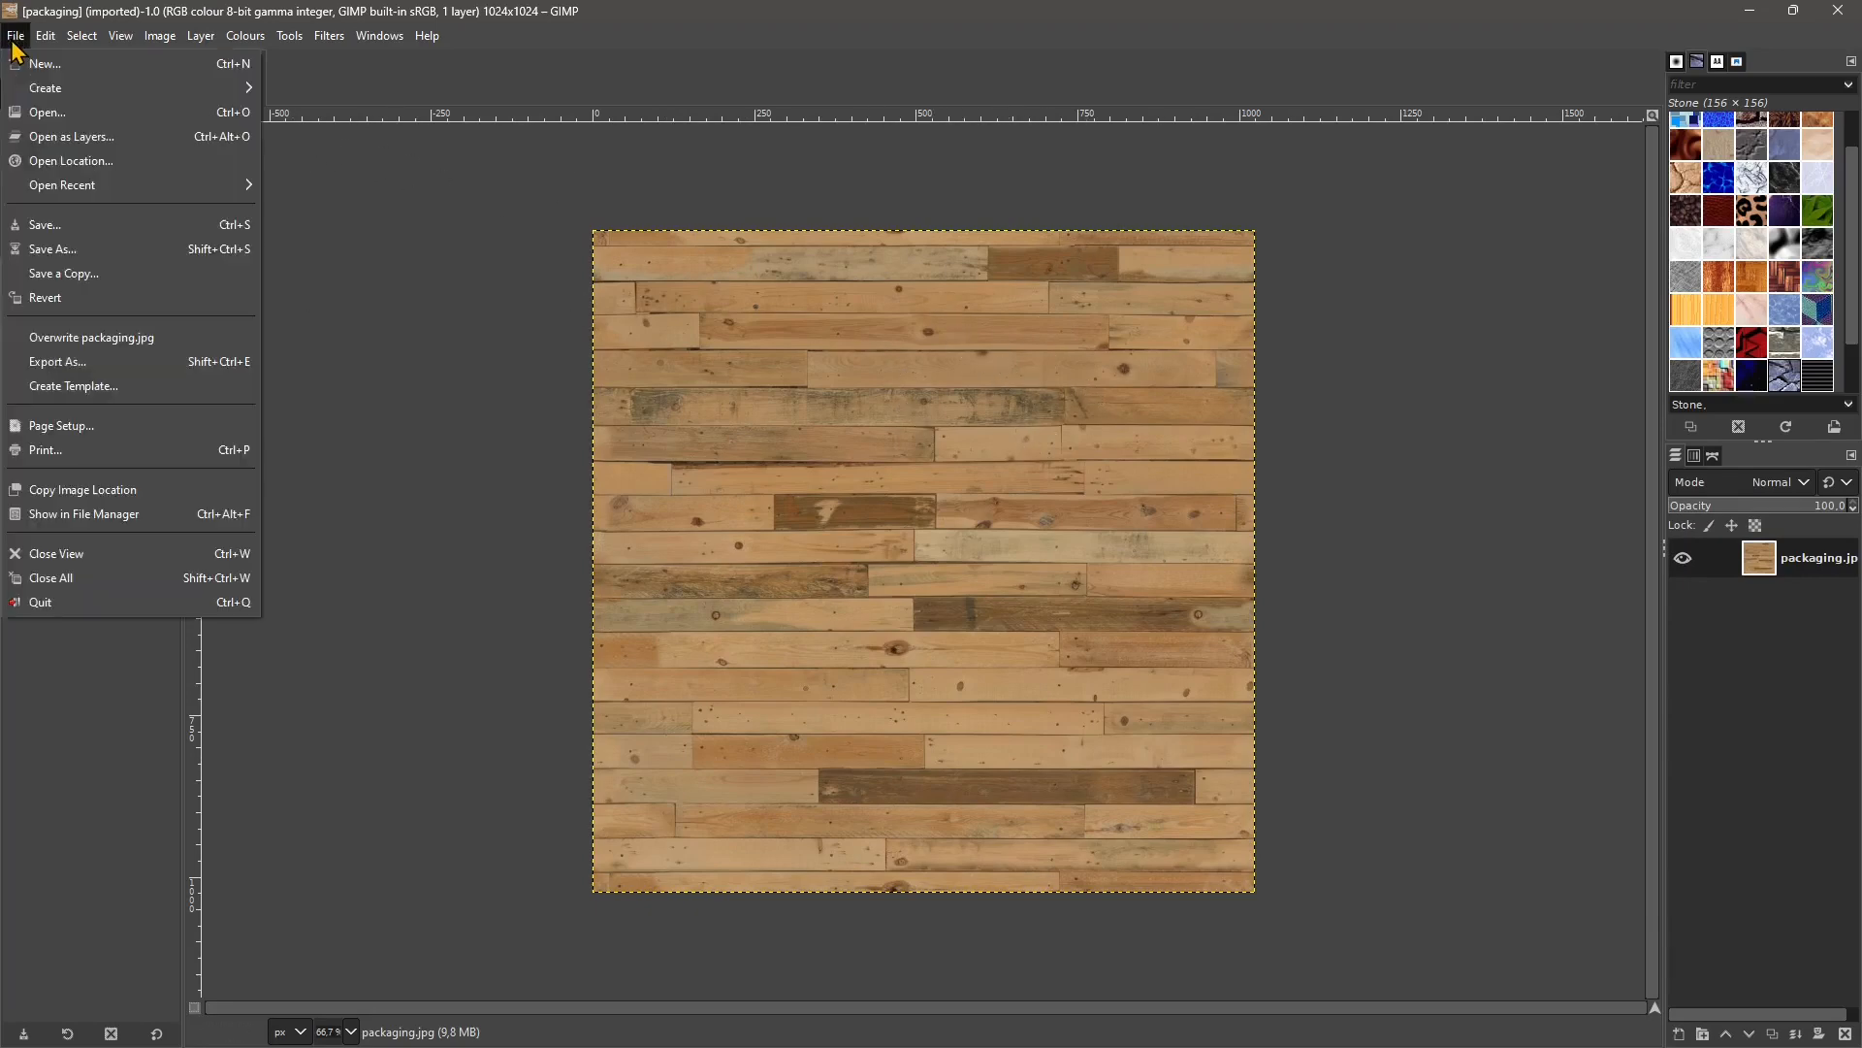
left_click(97, 141)
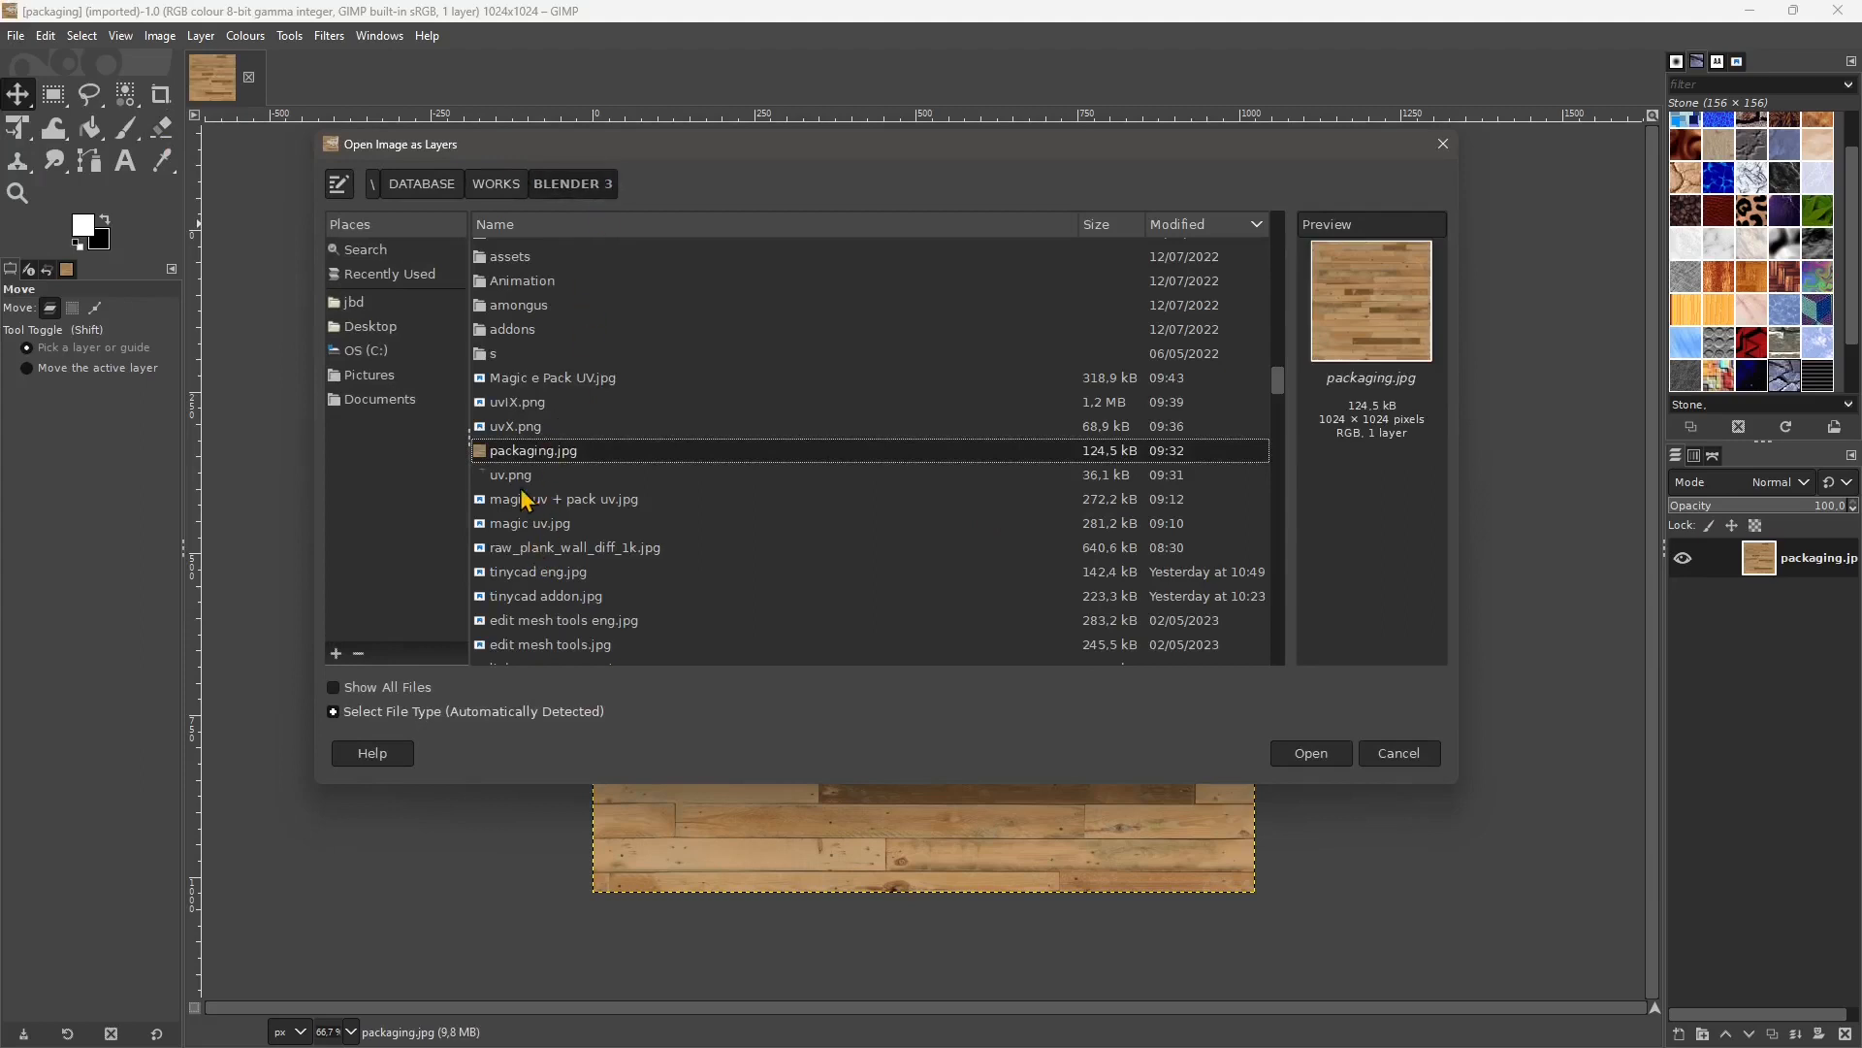
left_click(522, 477)
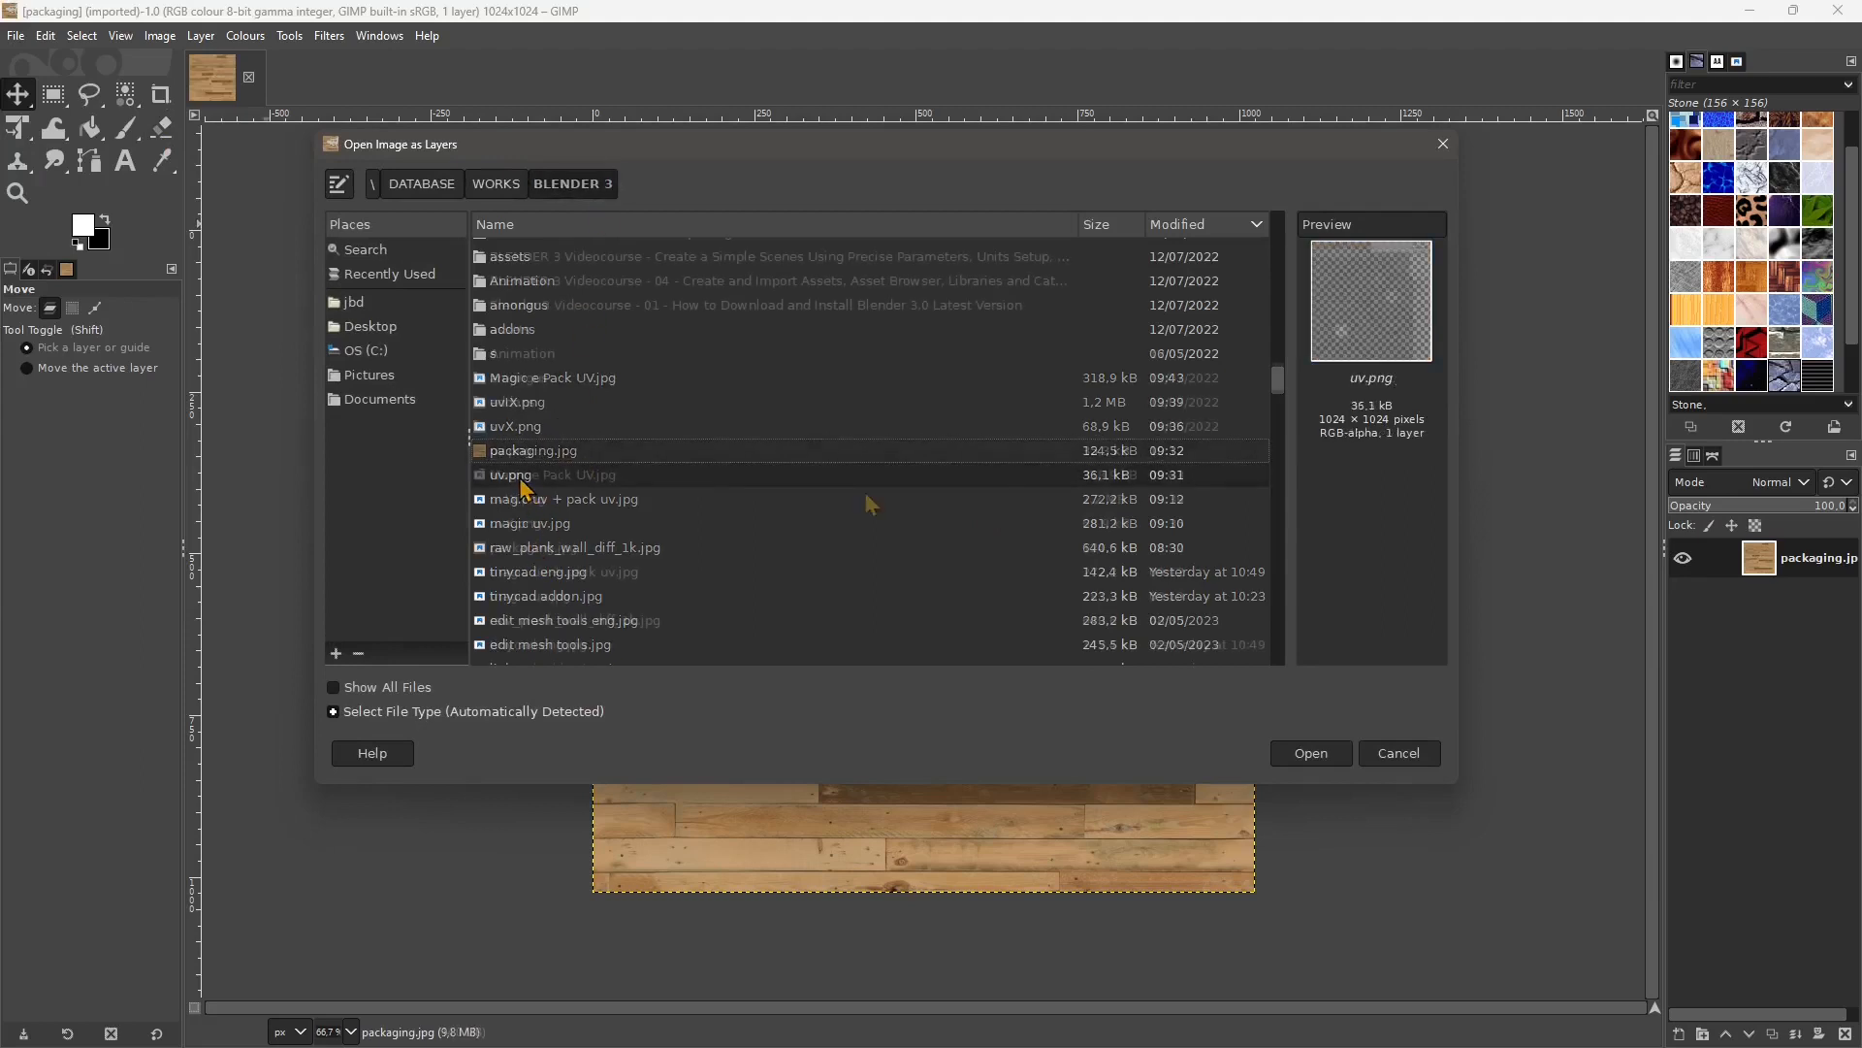
left_click(1311, 754)
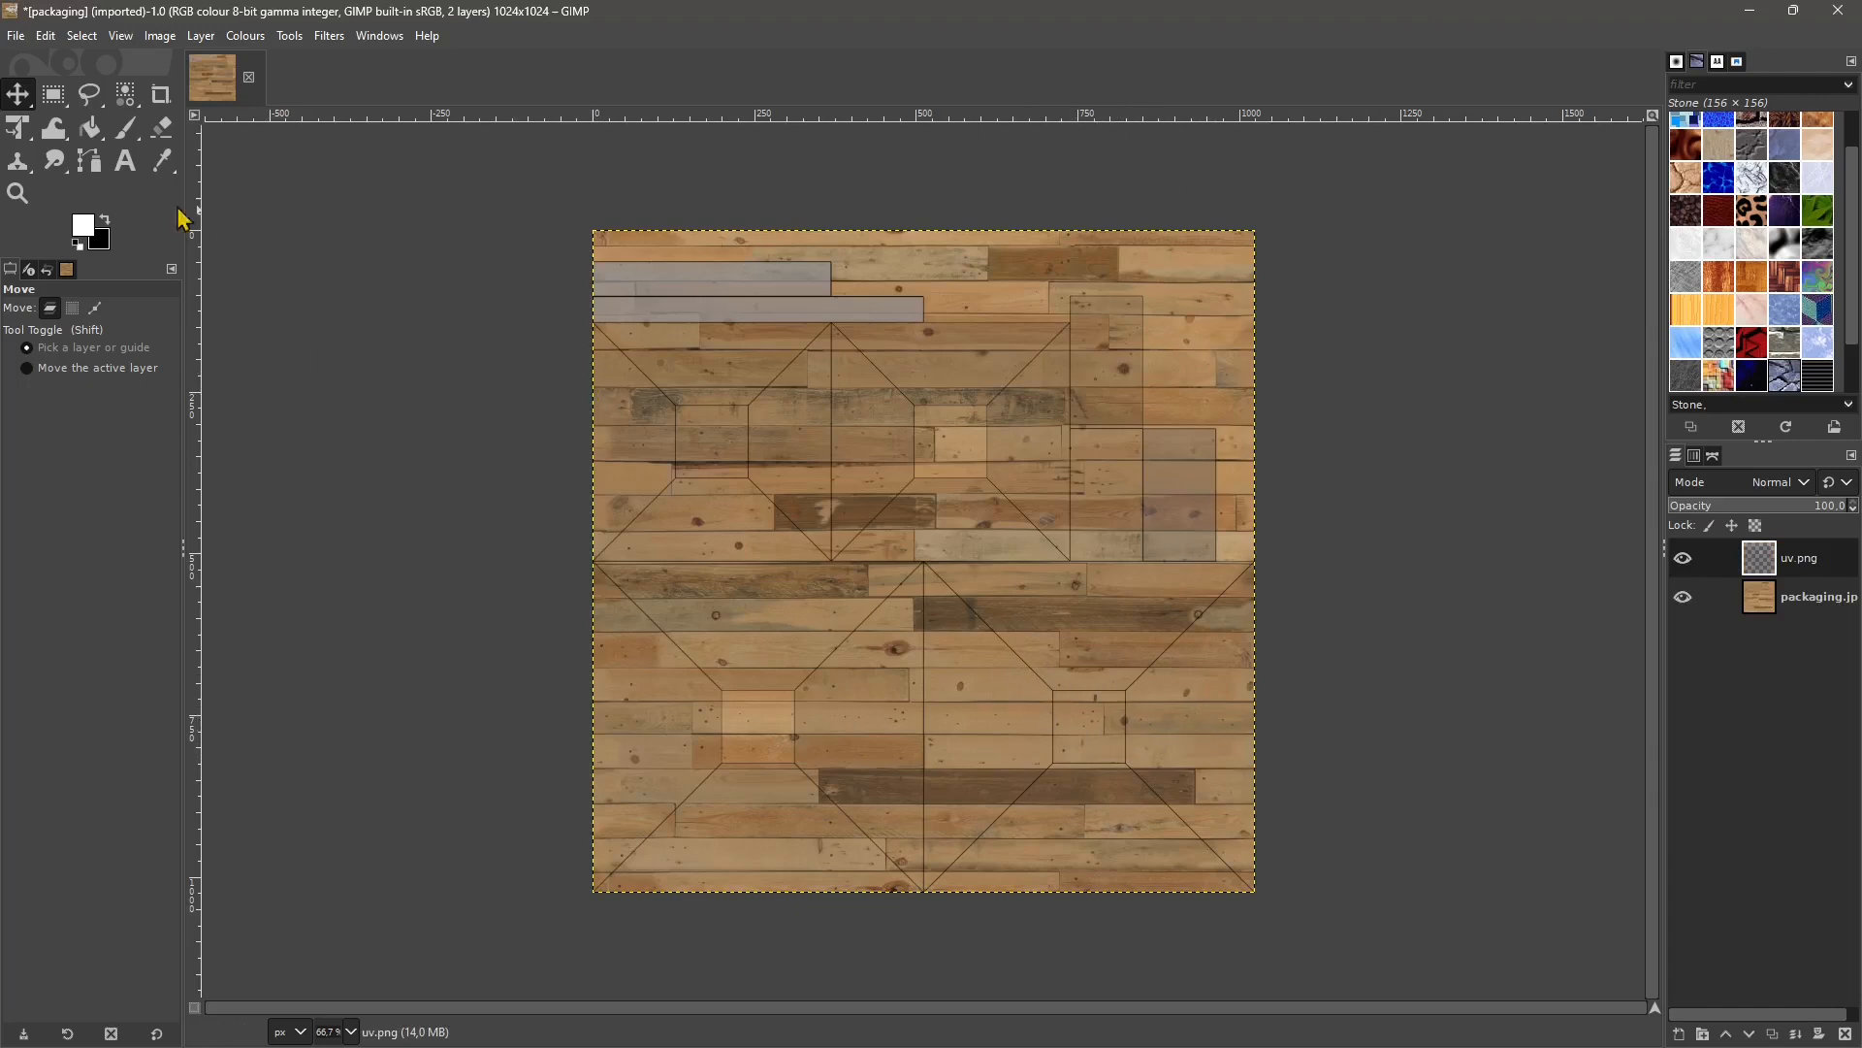
Paint near-black freehand strokes across the lower-right UV island on the uv.png layer, using the Paintbrush at about 32% opacity
left_click(126, 127)
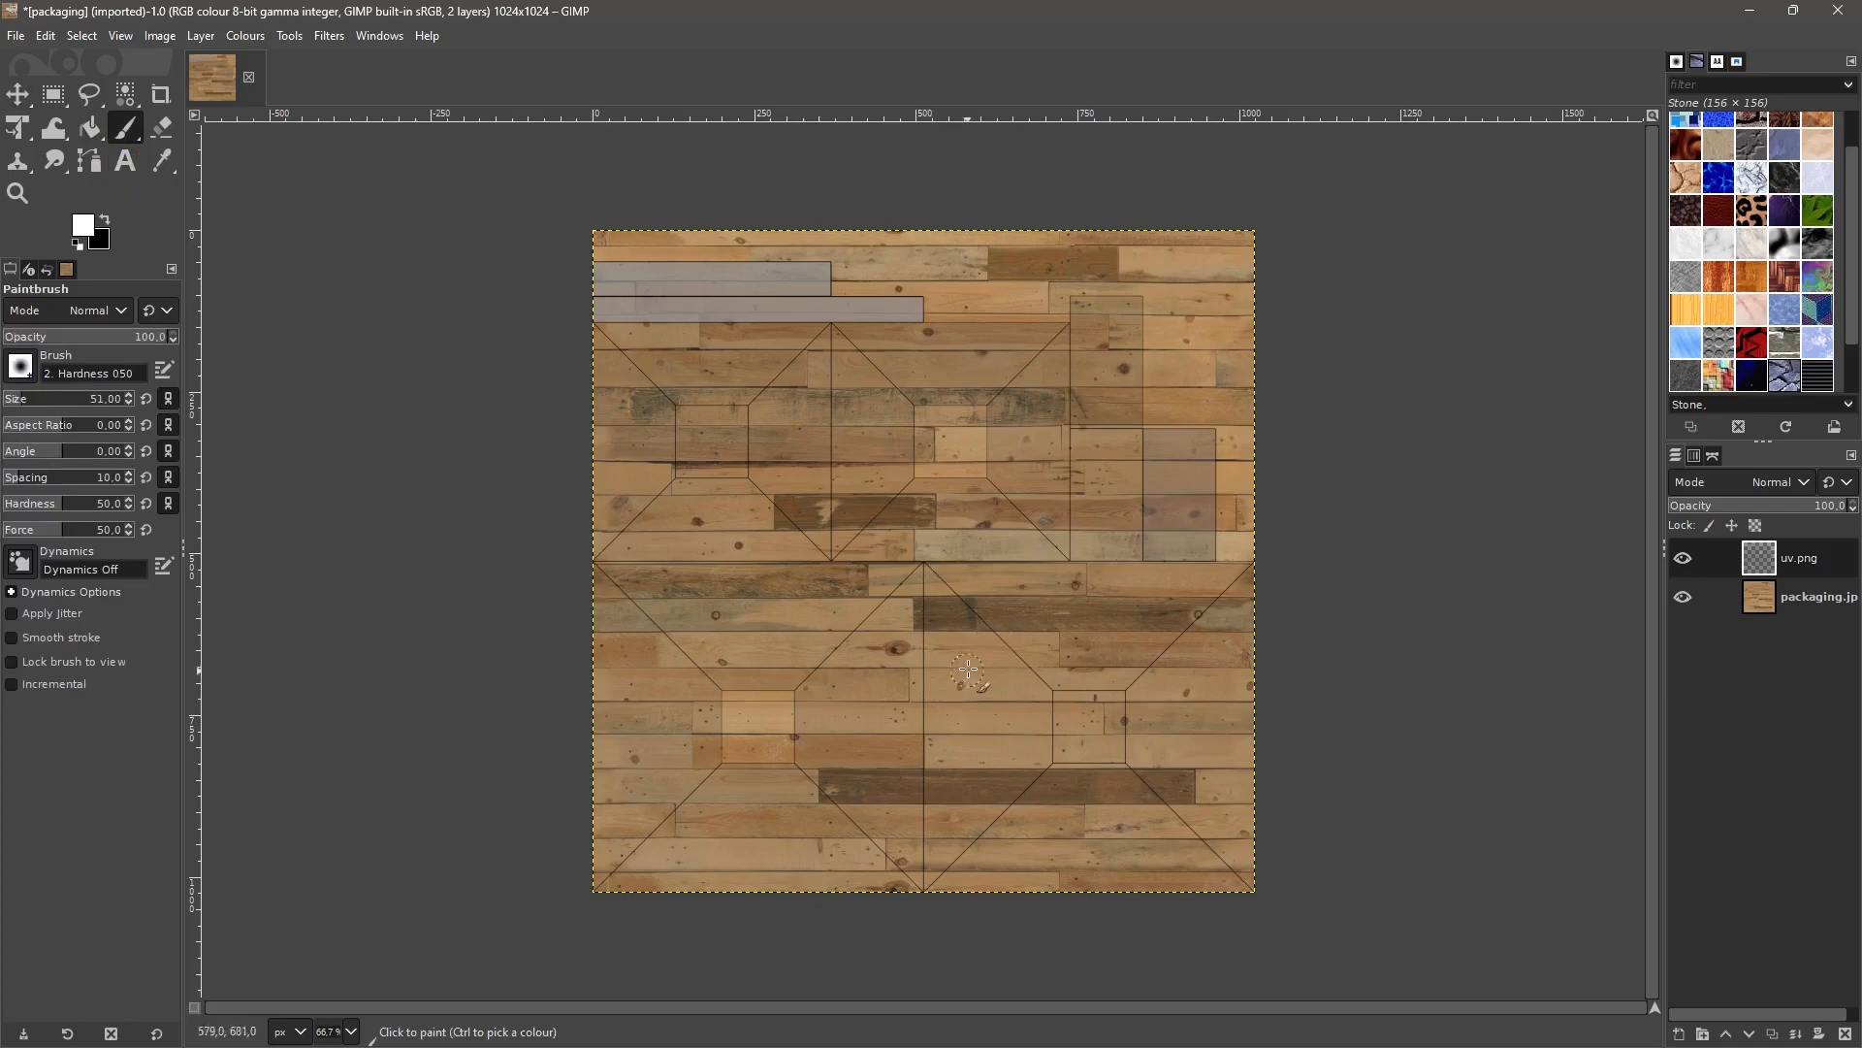
left_click(83, 226)
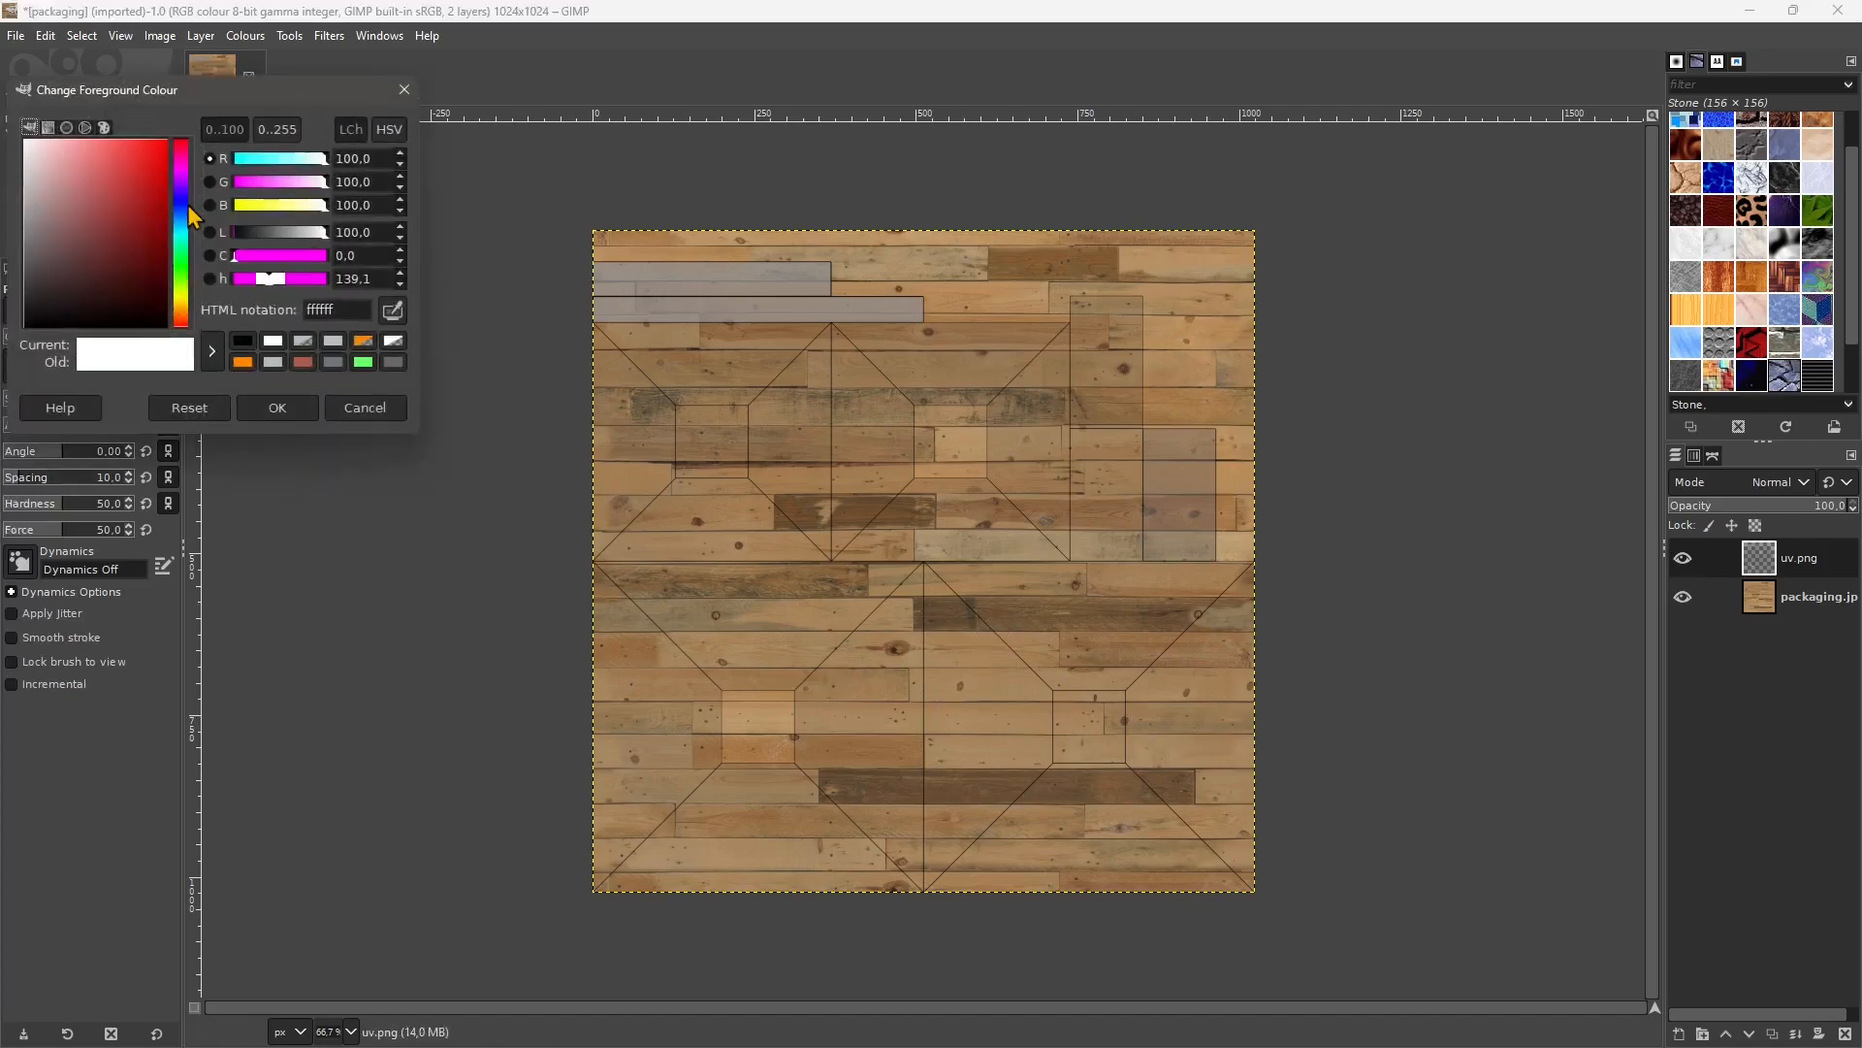
mouse_move(97, 281)
left_mouse_down()
mouse_move(116, 300)
mouse_move(87, 338)
mouse_move(45, 342)
left_mouse_up()
left_click(311, 408)
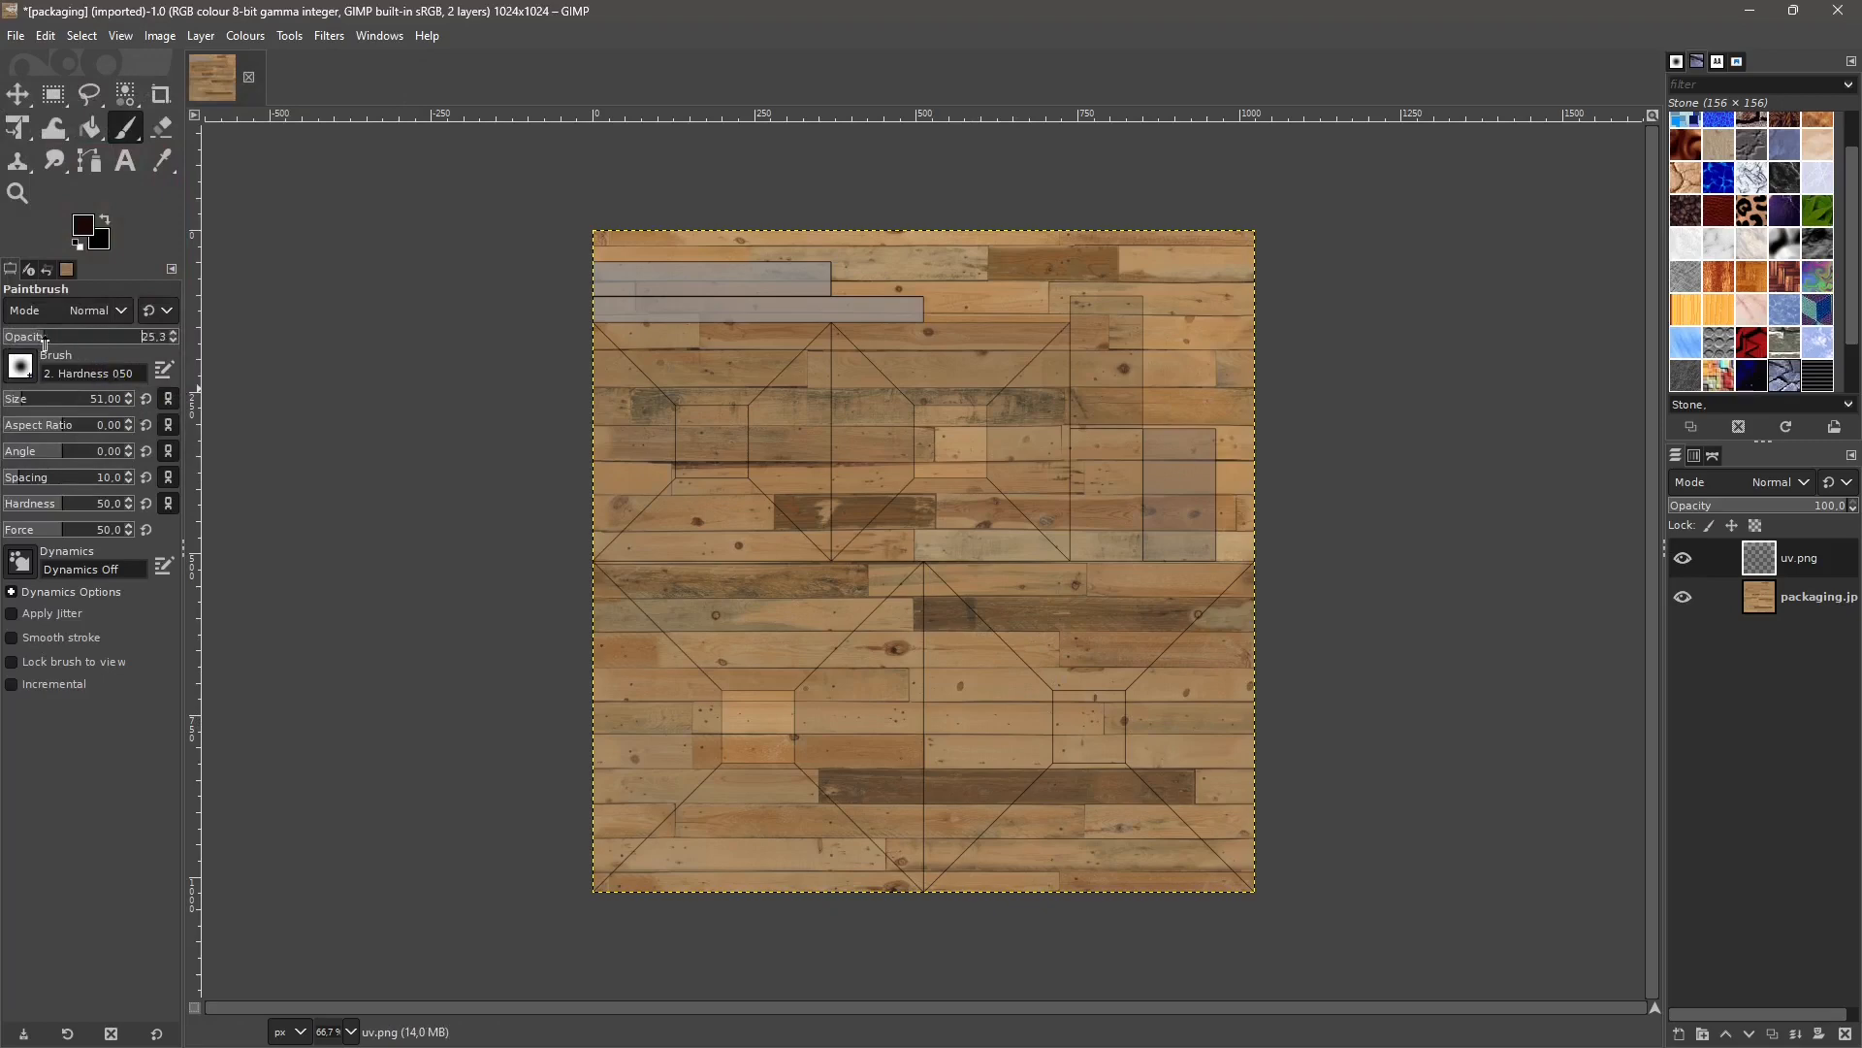
mouse_move(1013, 716)
left_mouse_down()
mouse_move(1001, 661)
mouse_move(1110, 615)
mouse_move(999, 601)
mouse_move(992, 766)
mouse_move(1109, 818)
mouse_move(1242, 652)
mouse_move(1249, 839)
mouse_move(1077, 885)
mouse_move(940, 858)
mouse_move(933, 578)
mouse_move(1253, 555)
left_mouse_up()
mouse_move(946, 633)
left_mouse_down()
mouse_move(932, 834)
mouse_move(960, 895)
mouse_move(1155, 847)
left_mouse_up()
mouse_move(1058, 723)
left_mouse_down()
mouse_move(1077, 767)
mouse_move(1198, 679)
mouse_move(1126, 825)
mouse_move(957, 705)
left_mouse_up()
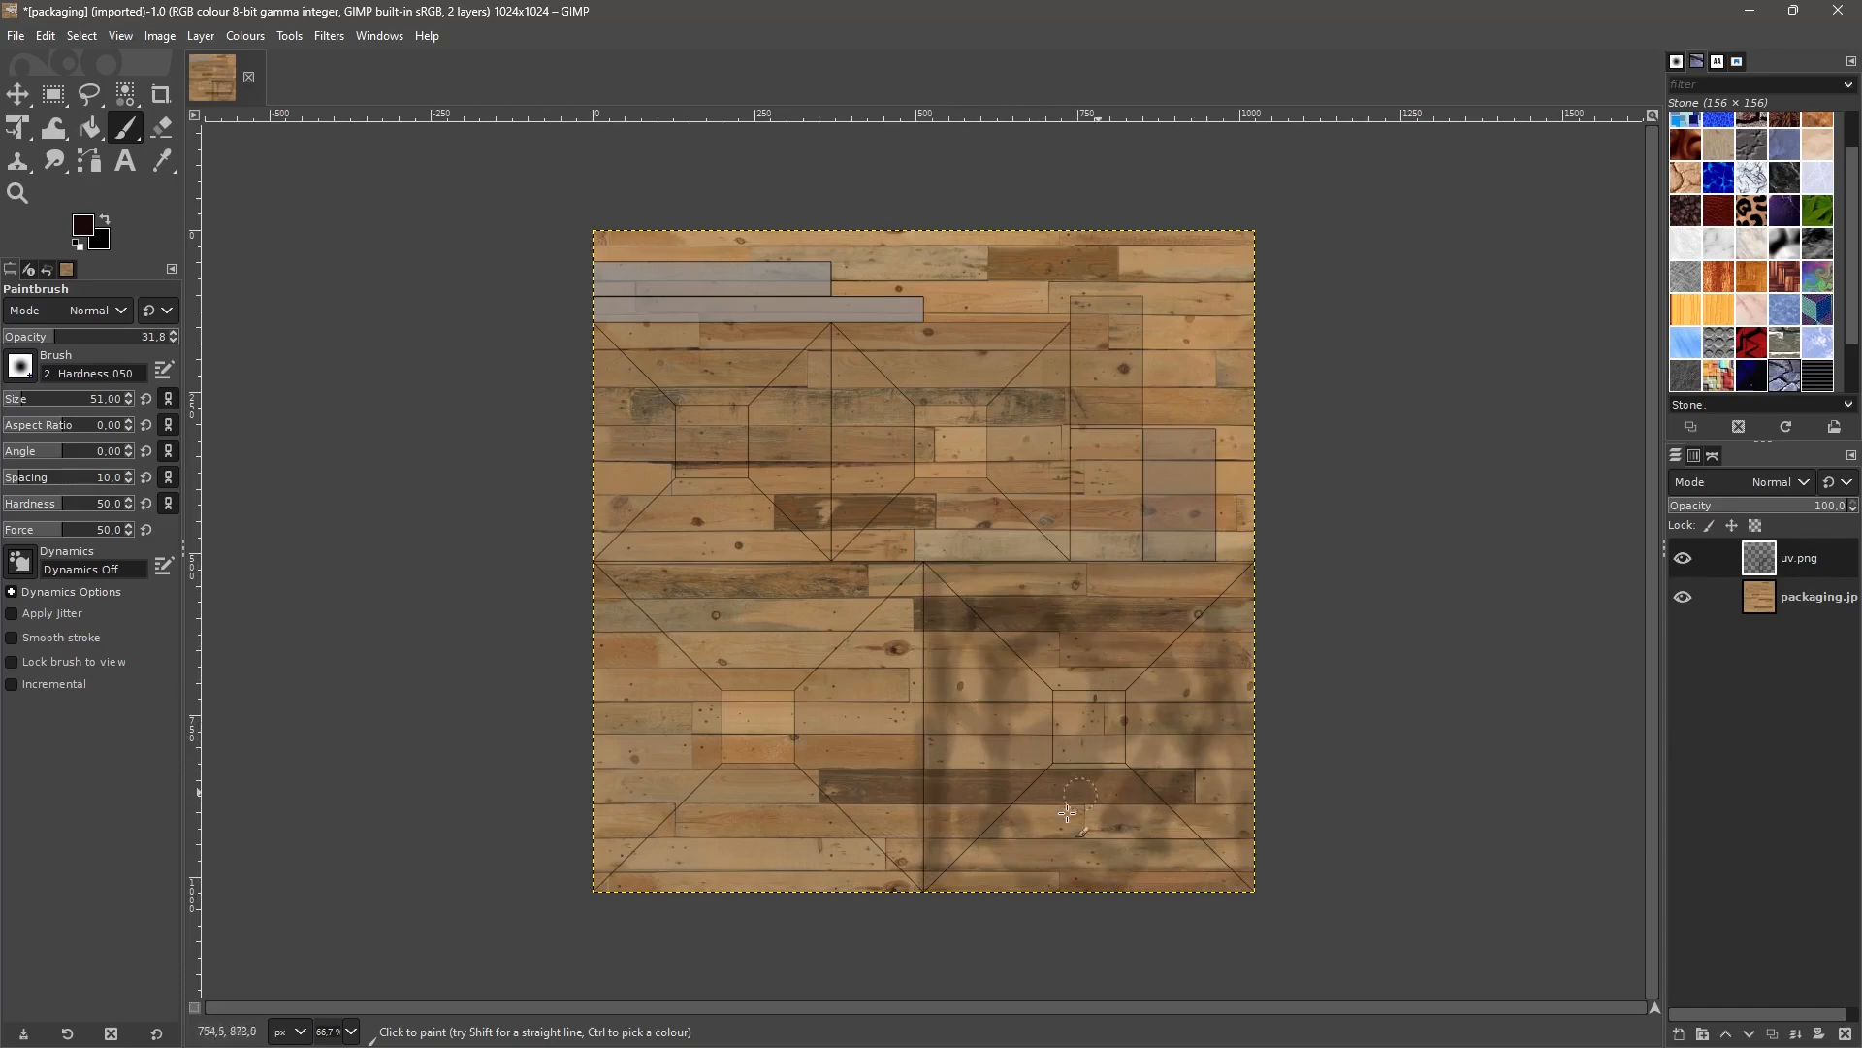
Add the text "x" in Bebas Neue at 100 px inside the small centre square of the lower-right UV island
left_click(126, 161)
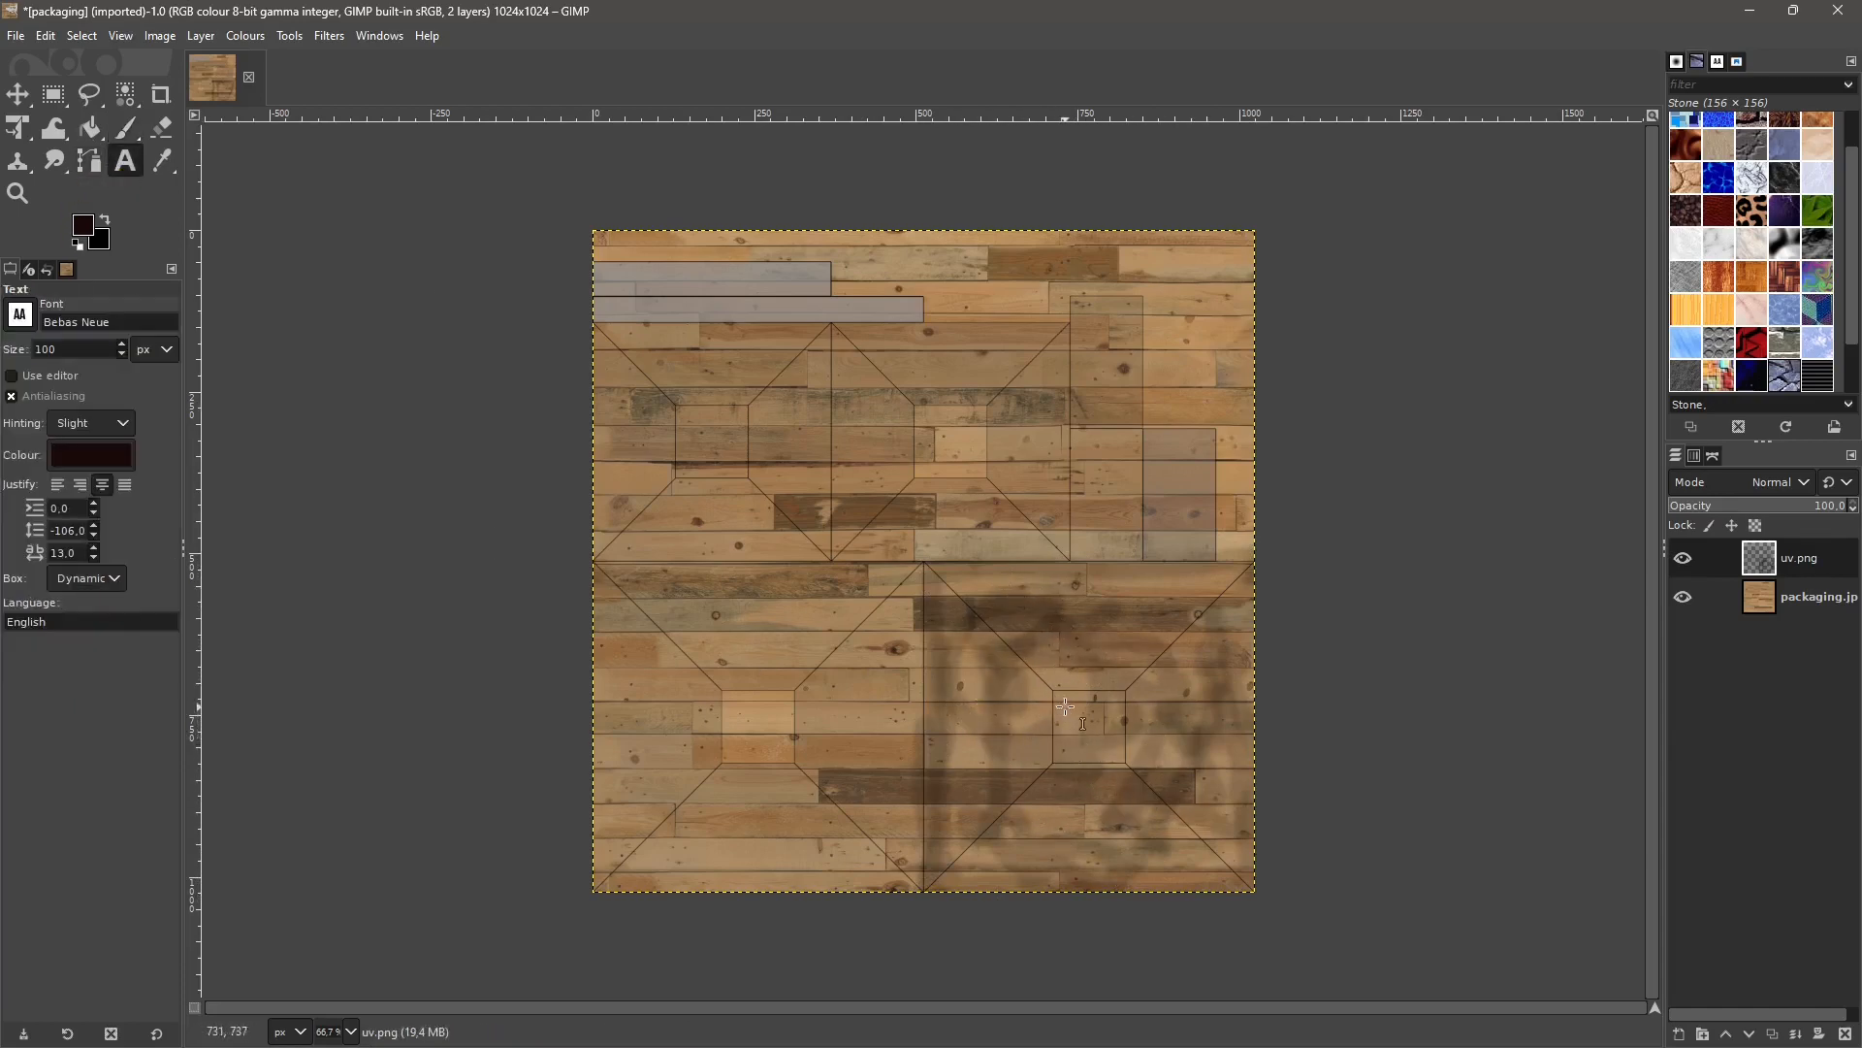
left_click_drag(1065, 706, 1140, 768)
type("x")
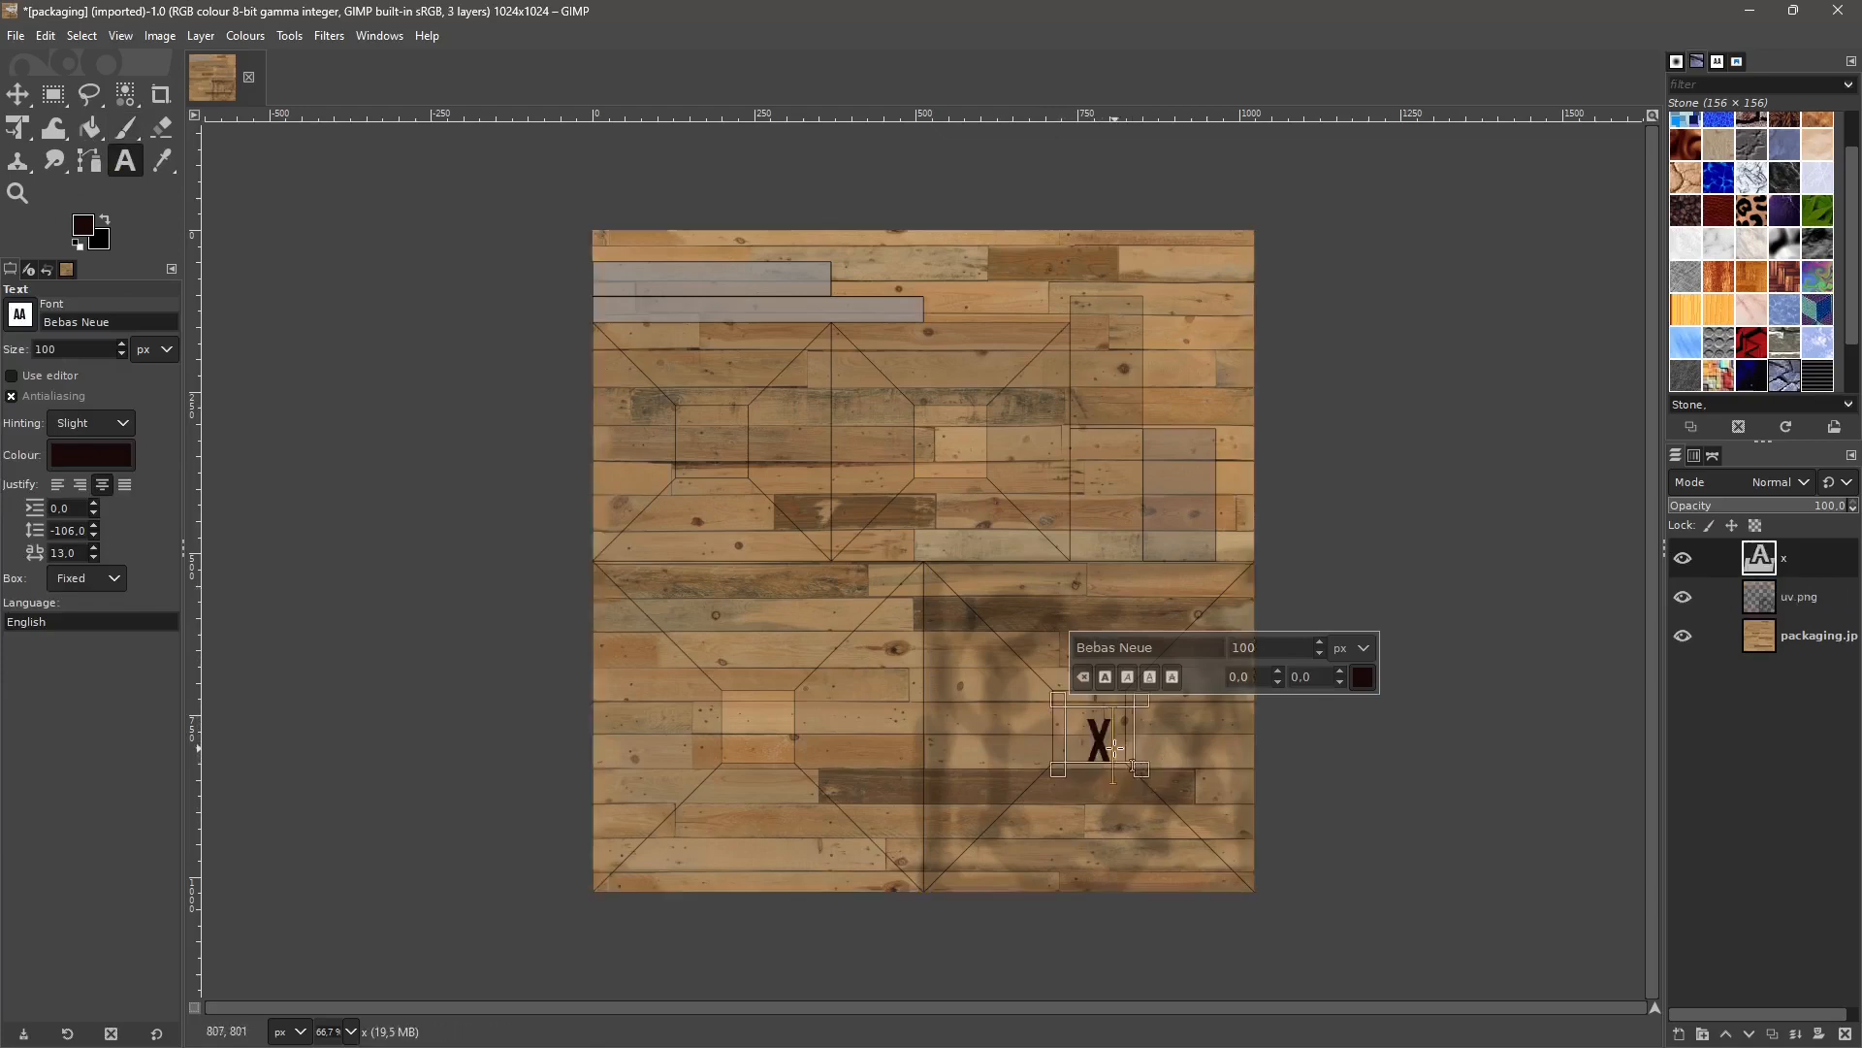
left_click(17, 94)
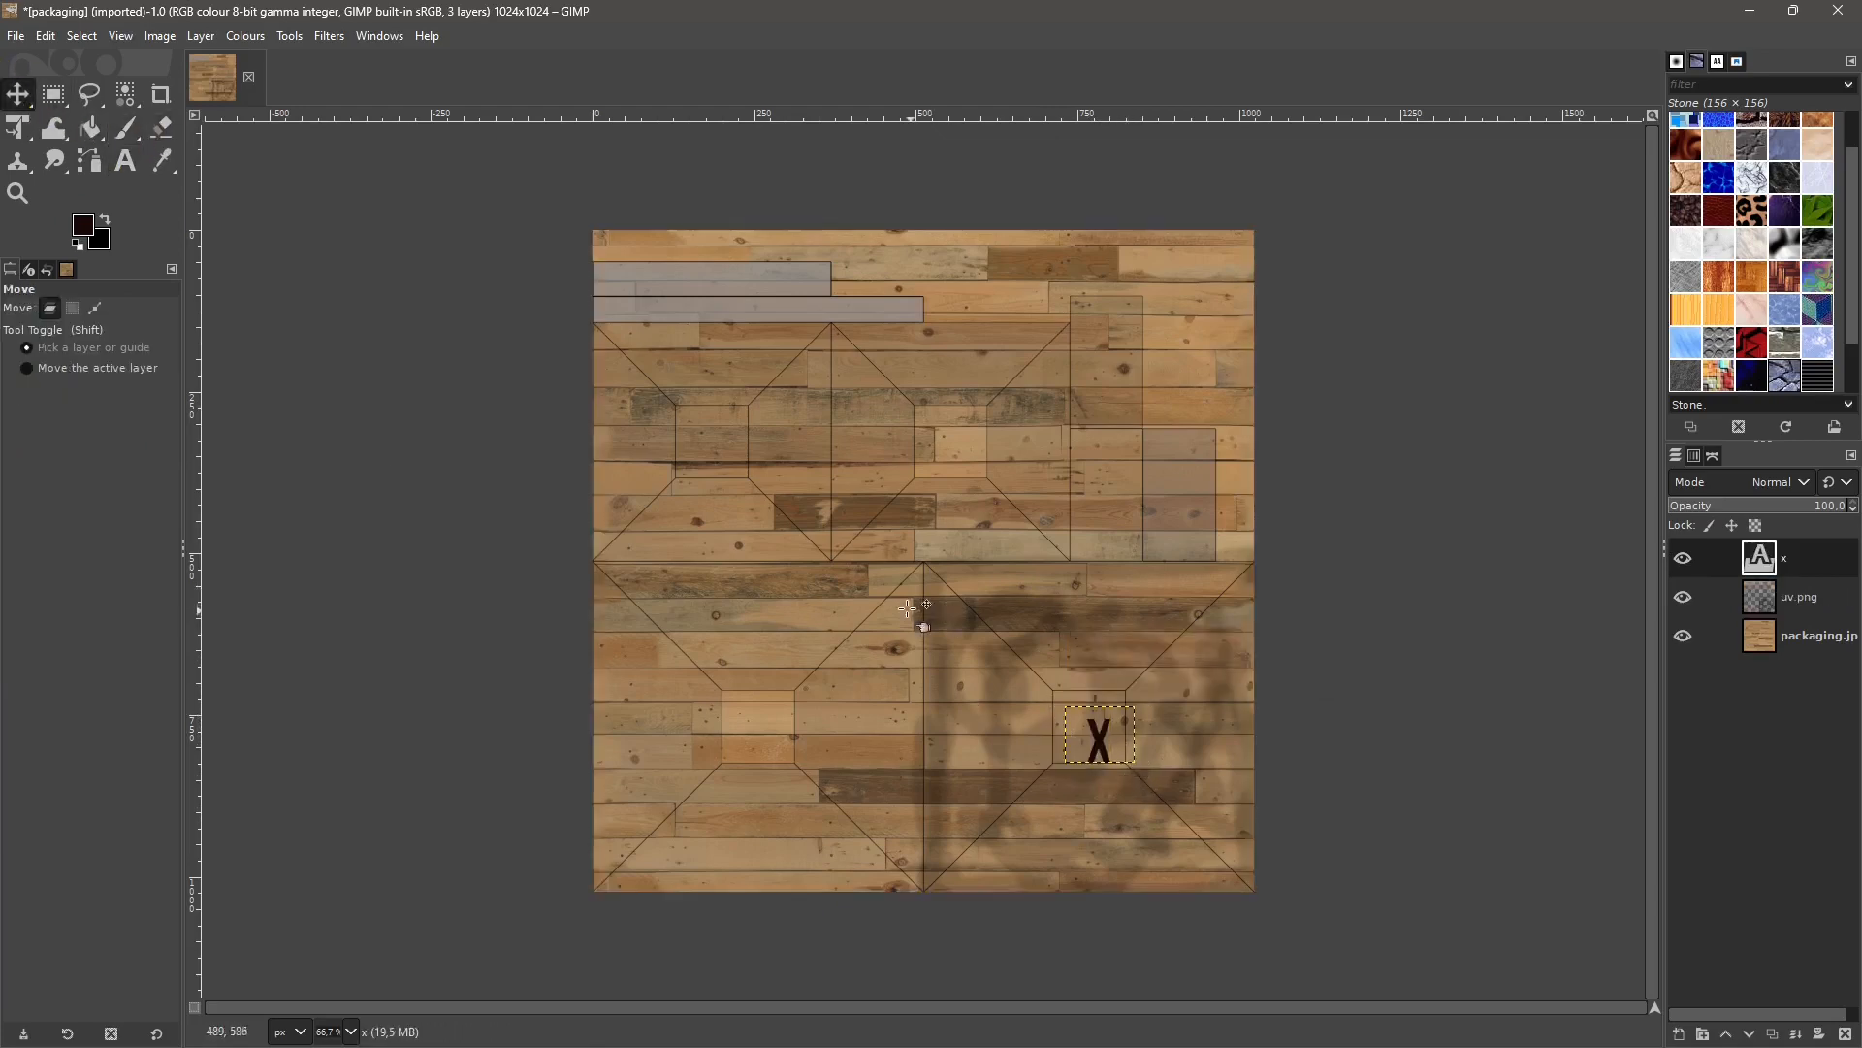
Open the WORKS\JBDESIGN\logo_JBD5 folder as the source for adding an image as a new layer
left_click(18, 36)
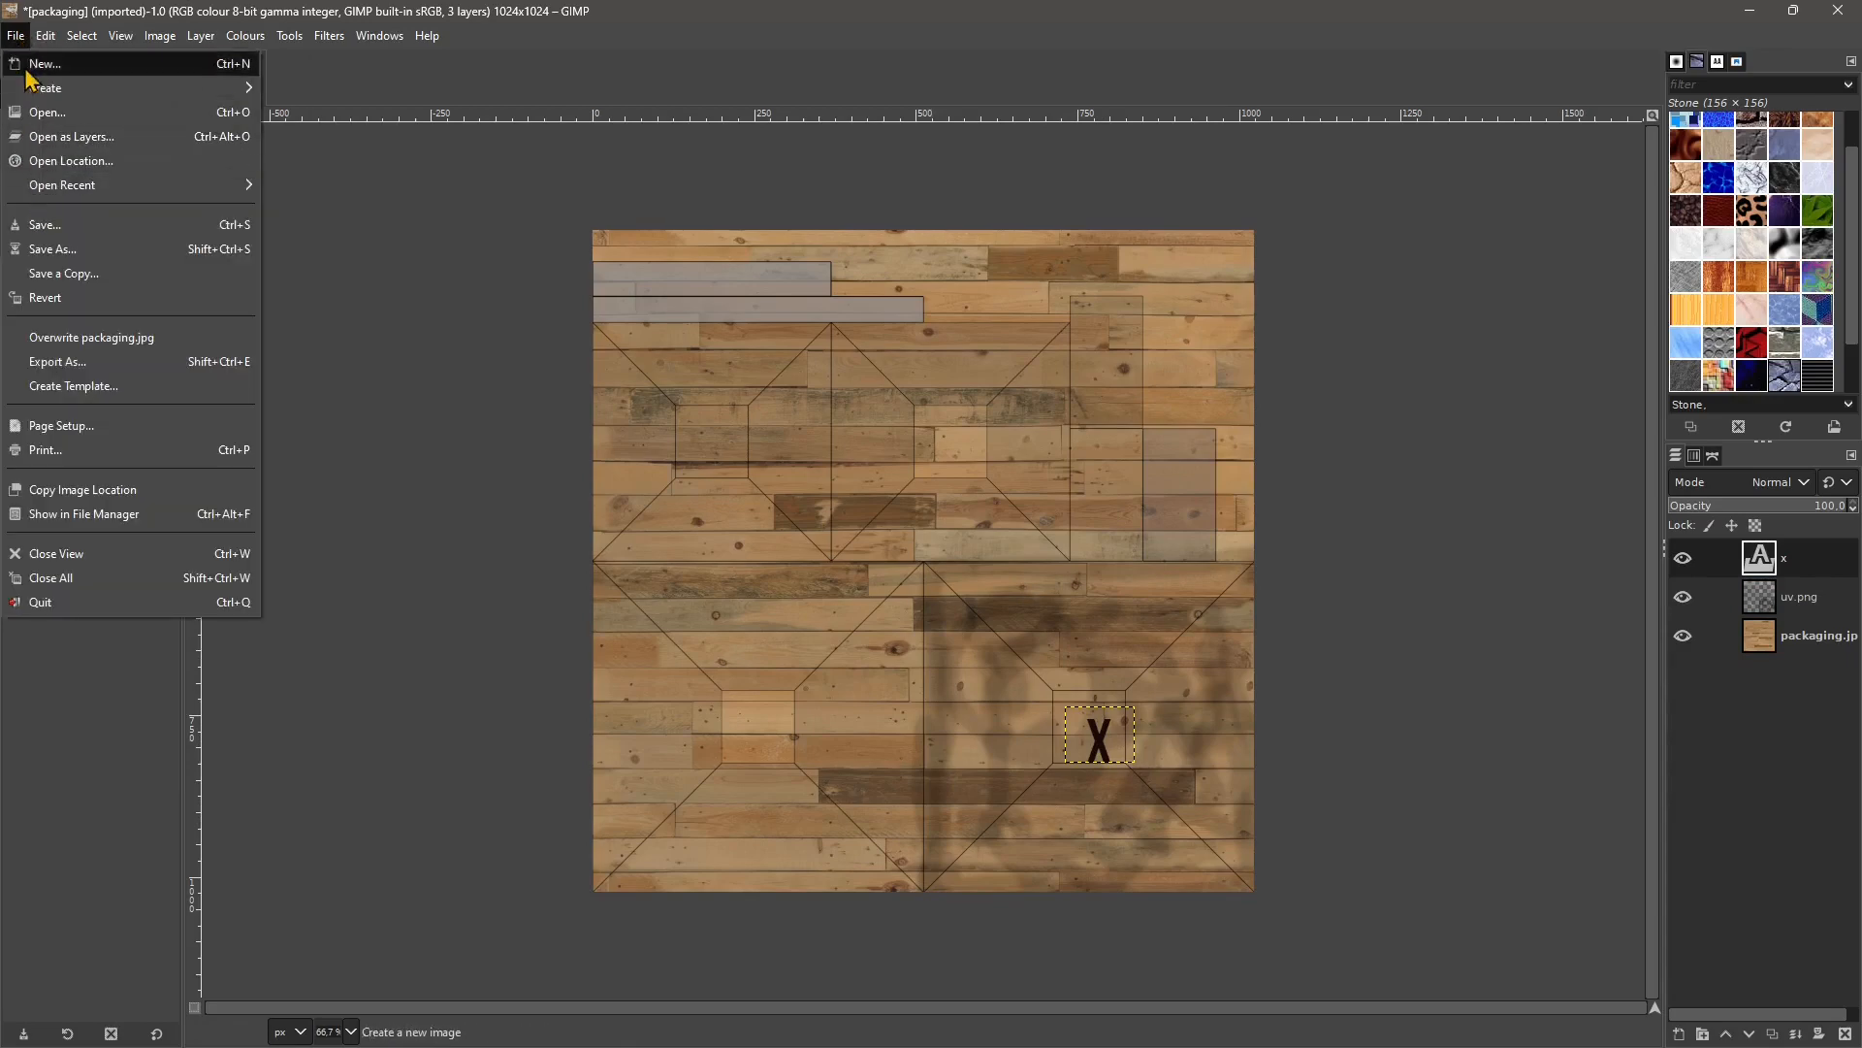
left_click(70, 136)
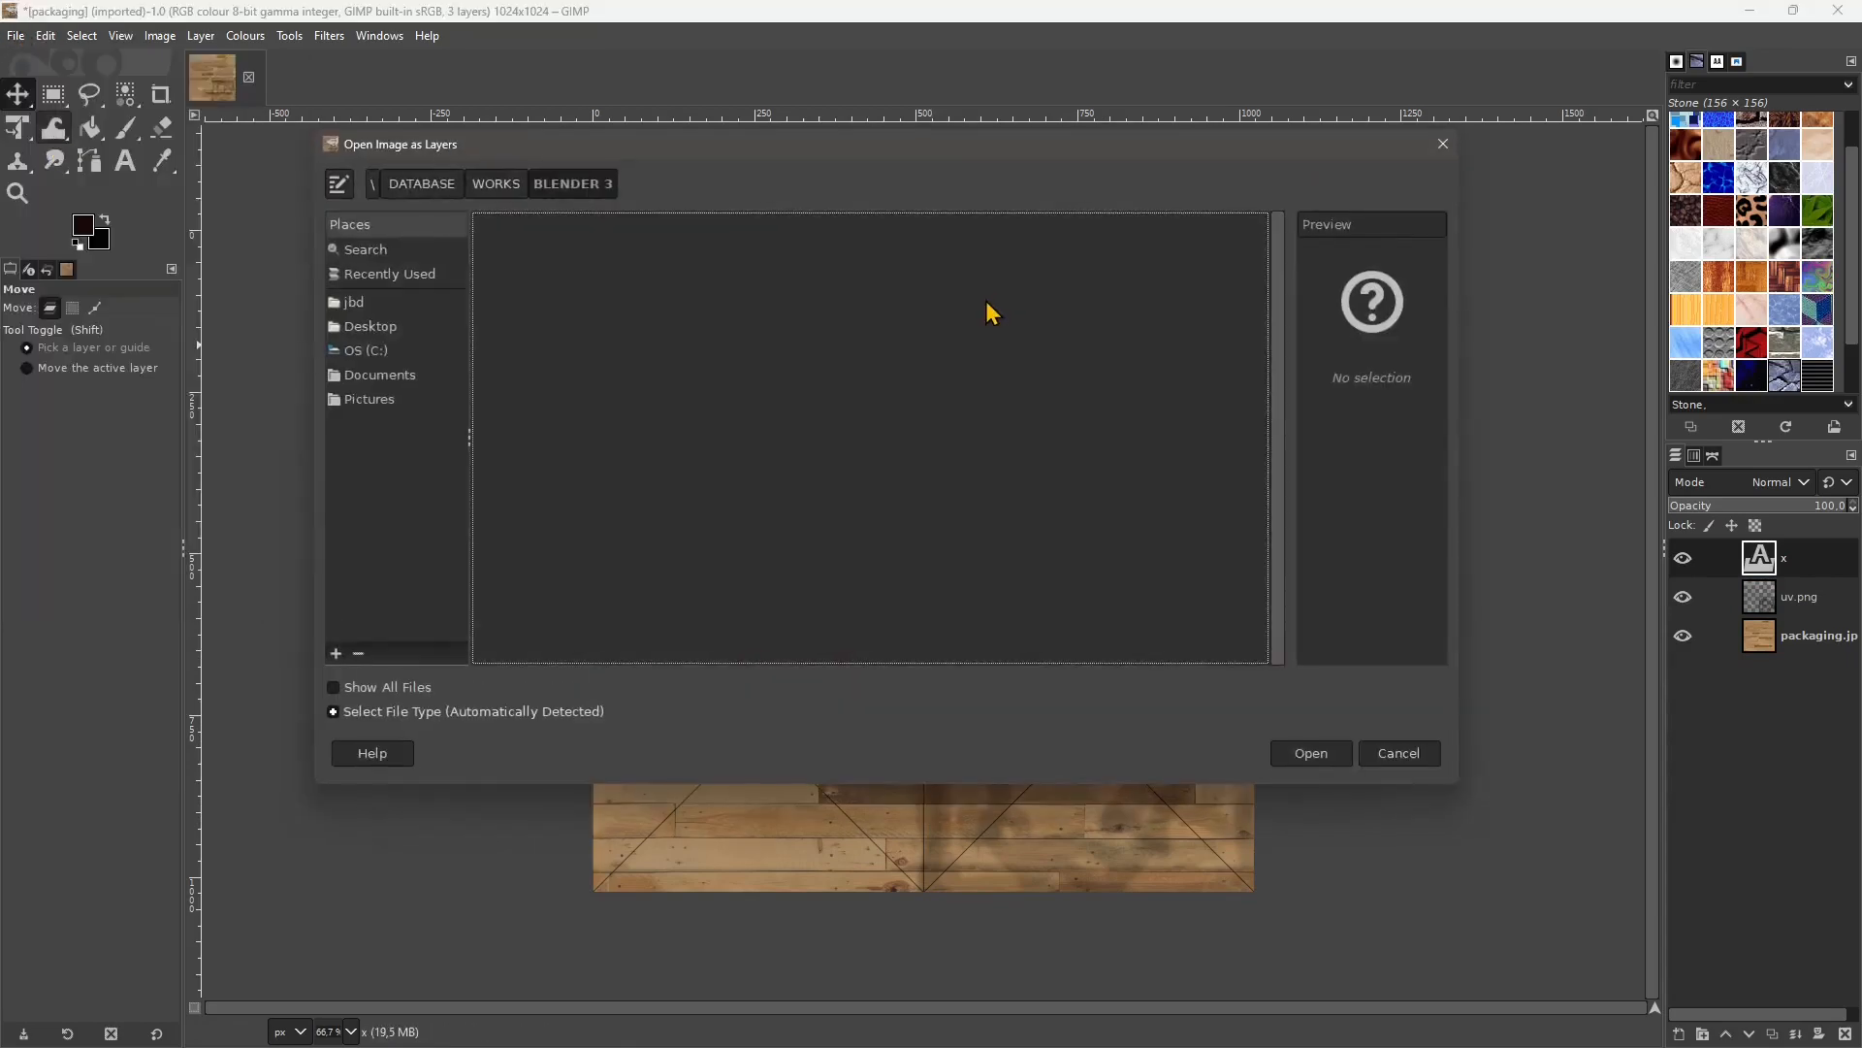
left_click(497, 186)
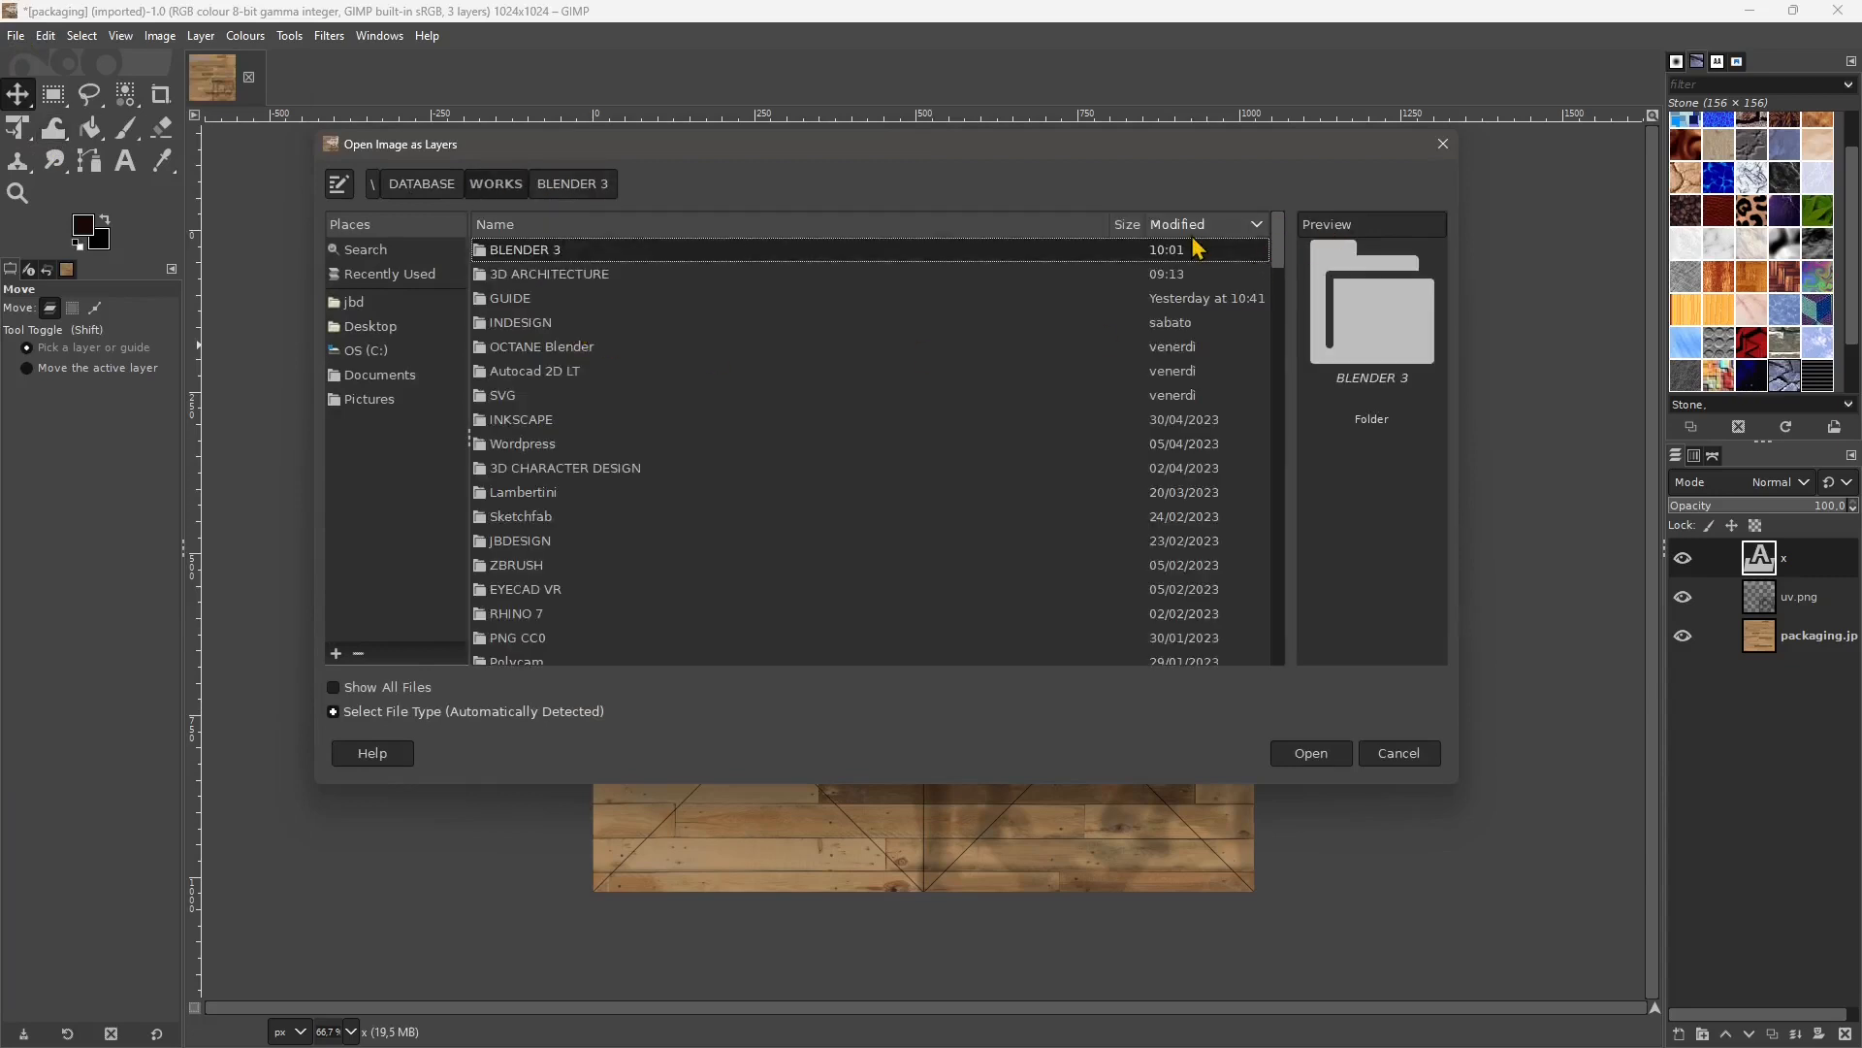
double_click(520, 543)
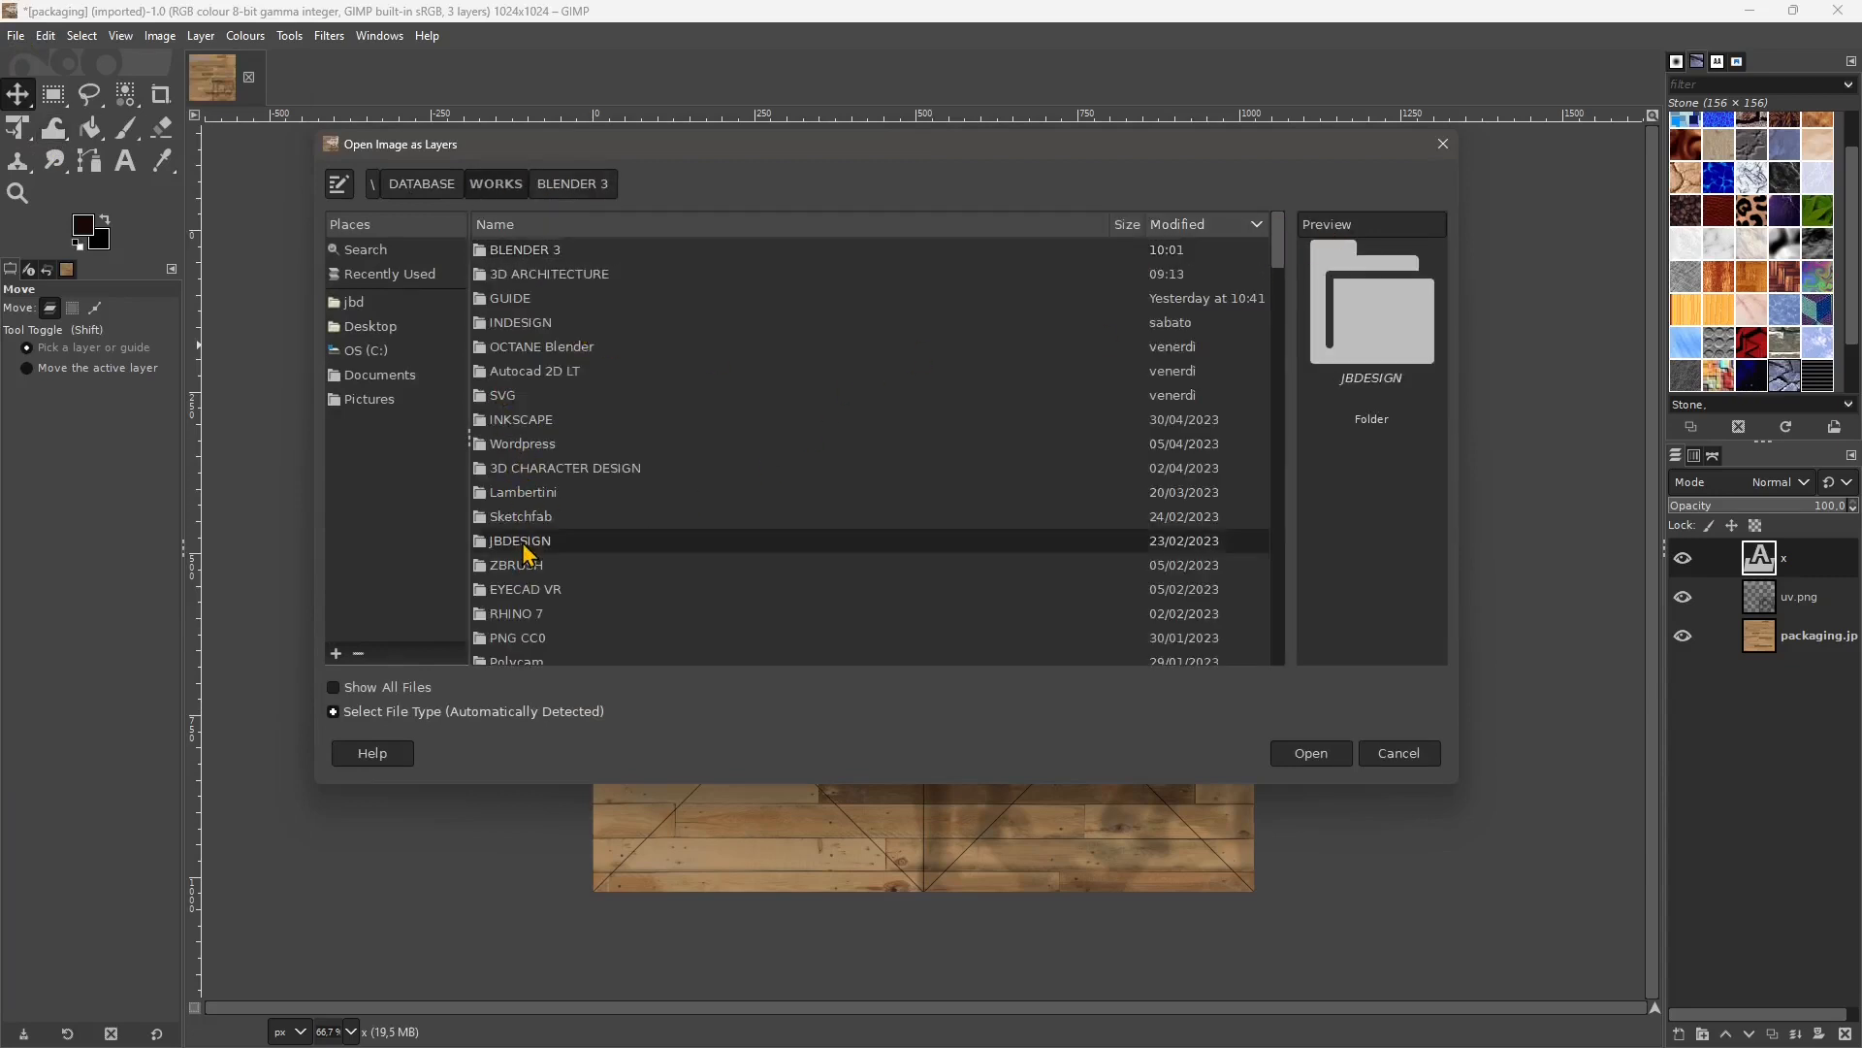
double_click(527, 250)
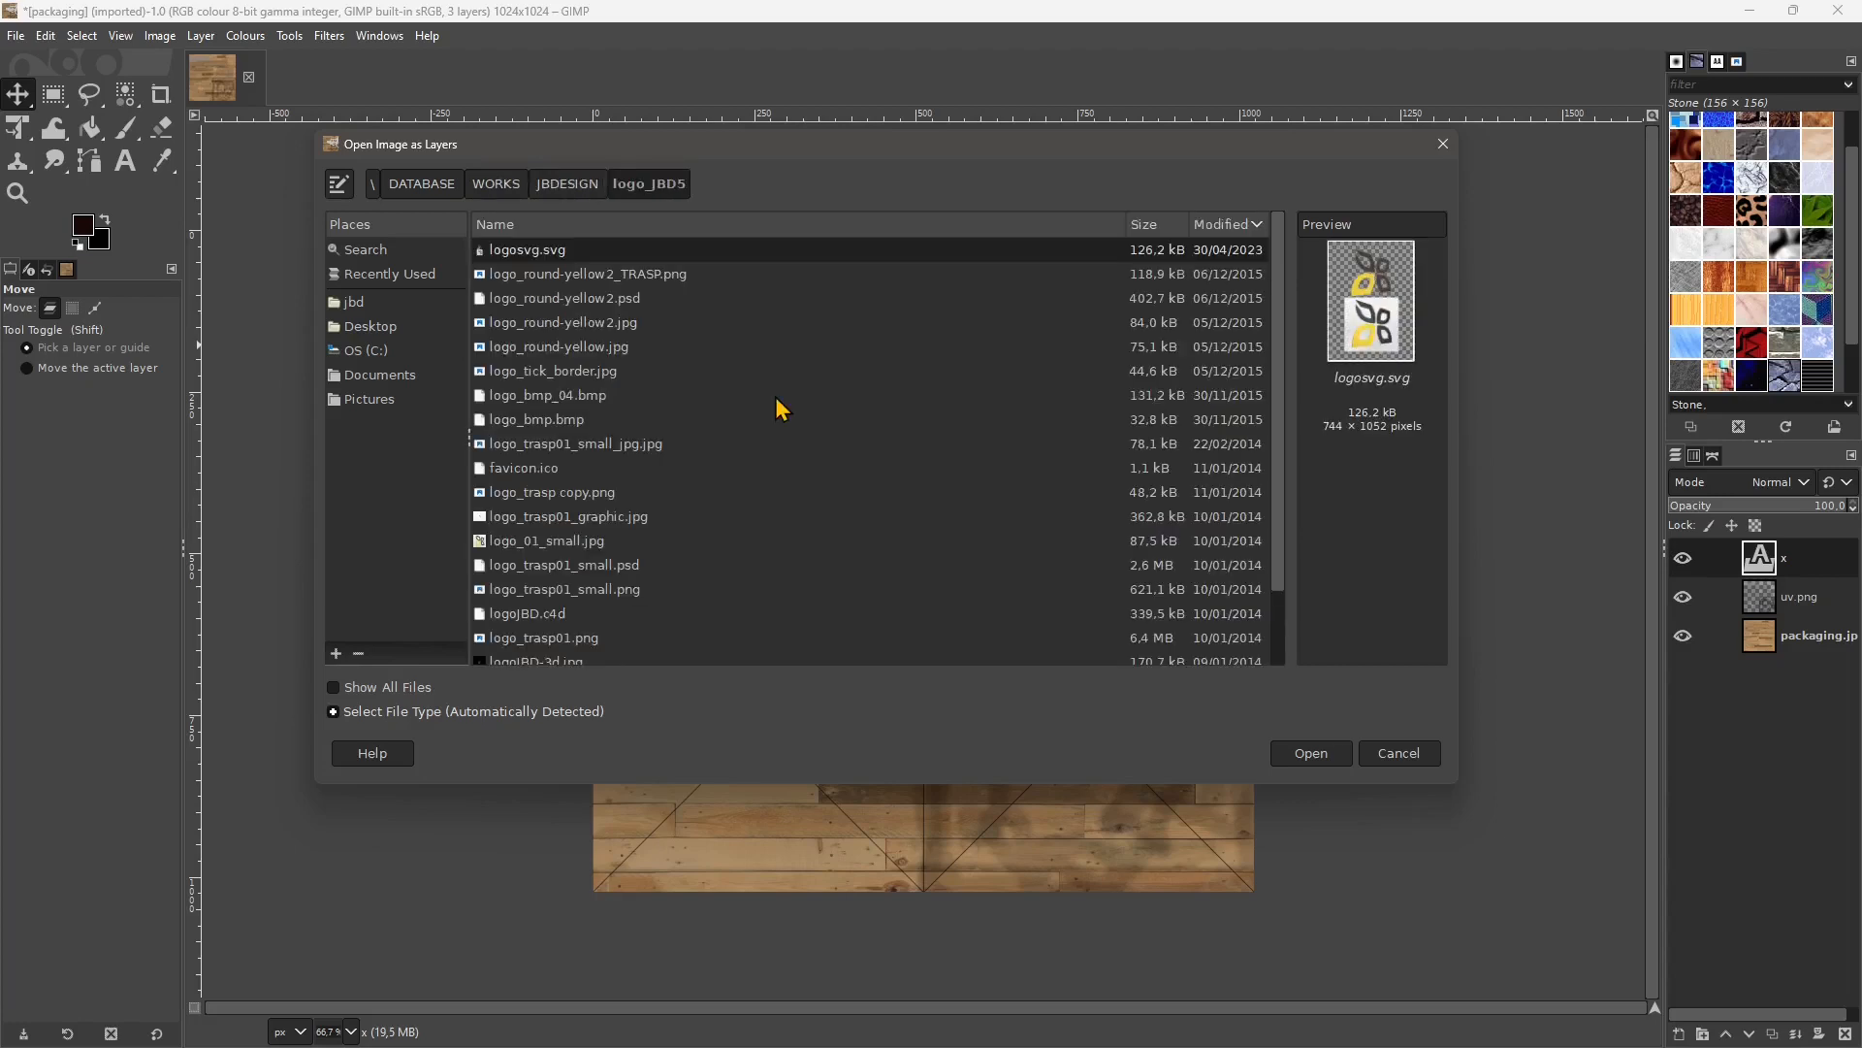
scroll(546, 618, "down", 2)
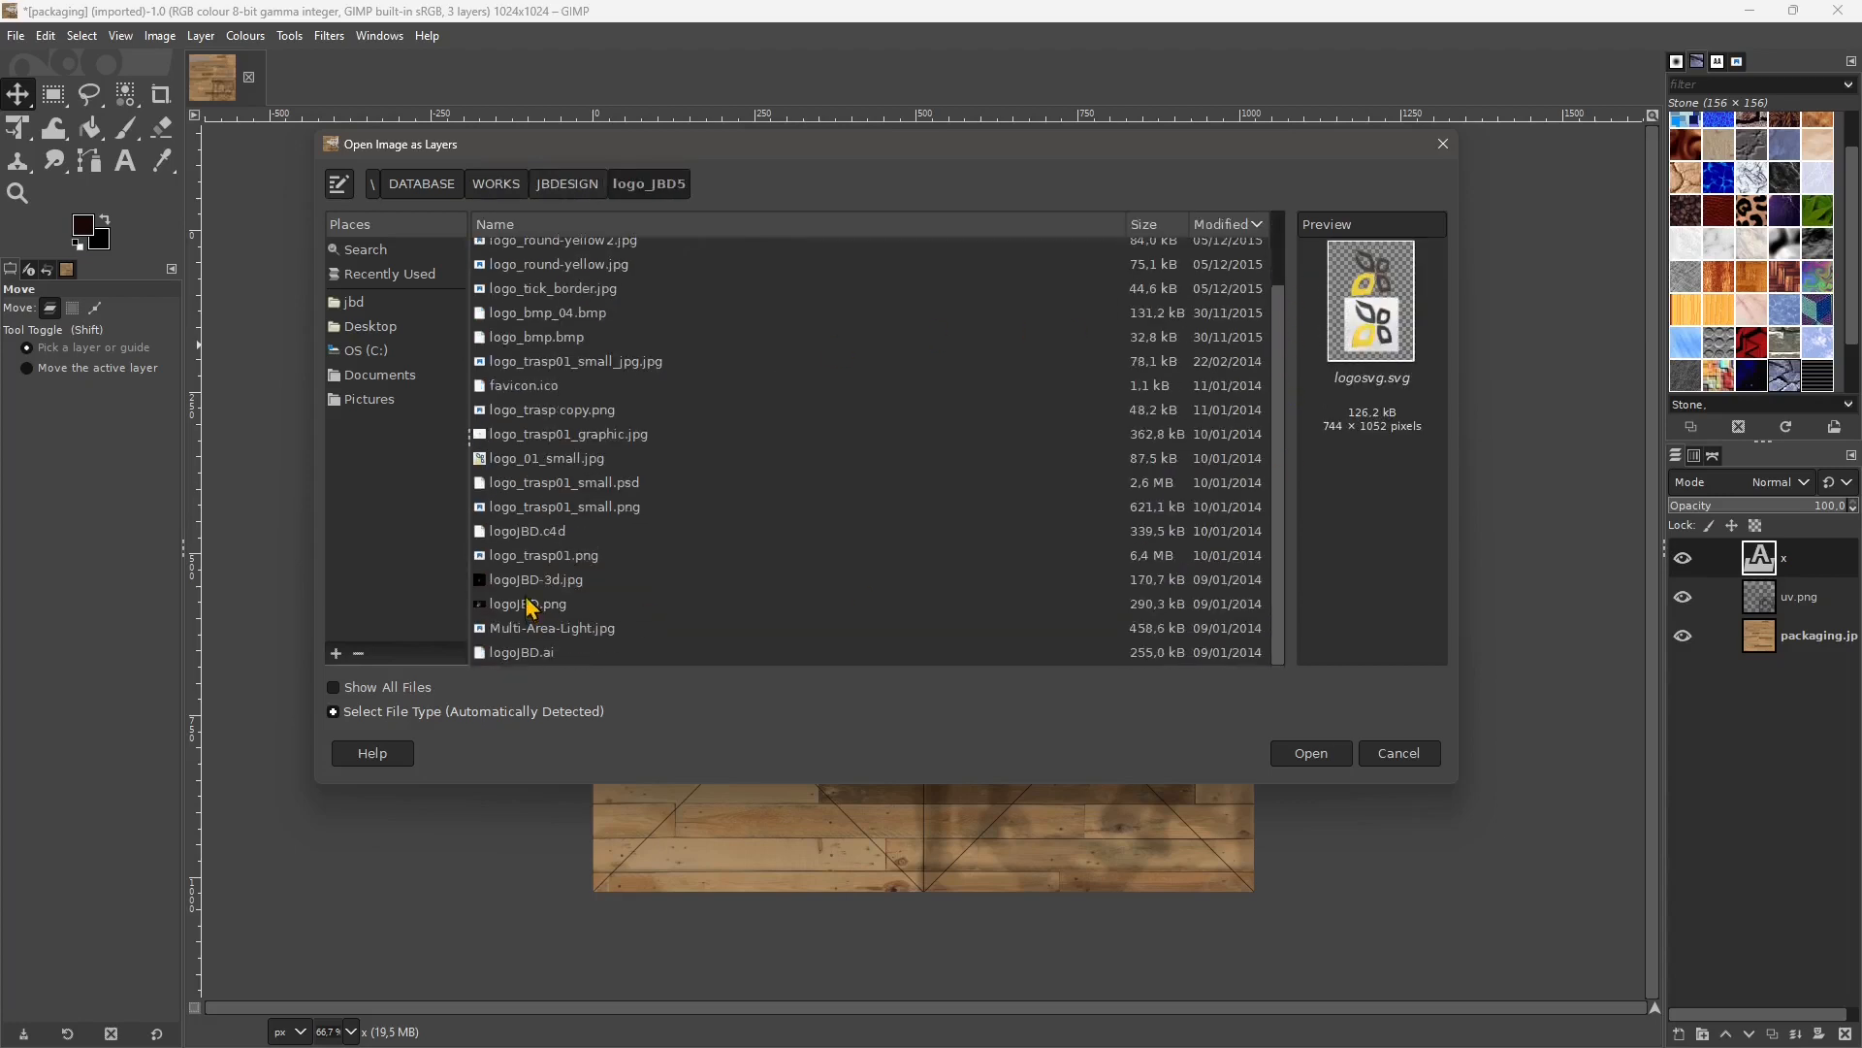
Preview the logo files and add logo_trasp01_small.png as a new layer over the plank and UV image
left_click(540, 580)
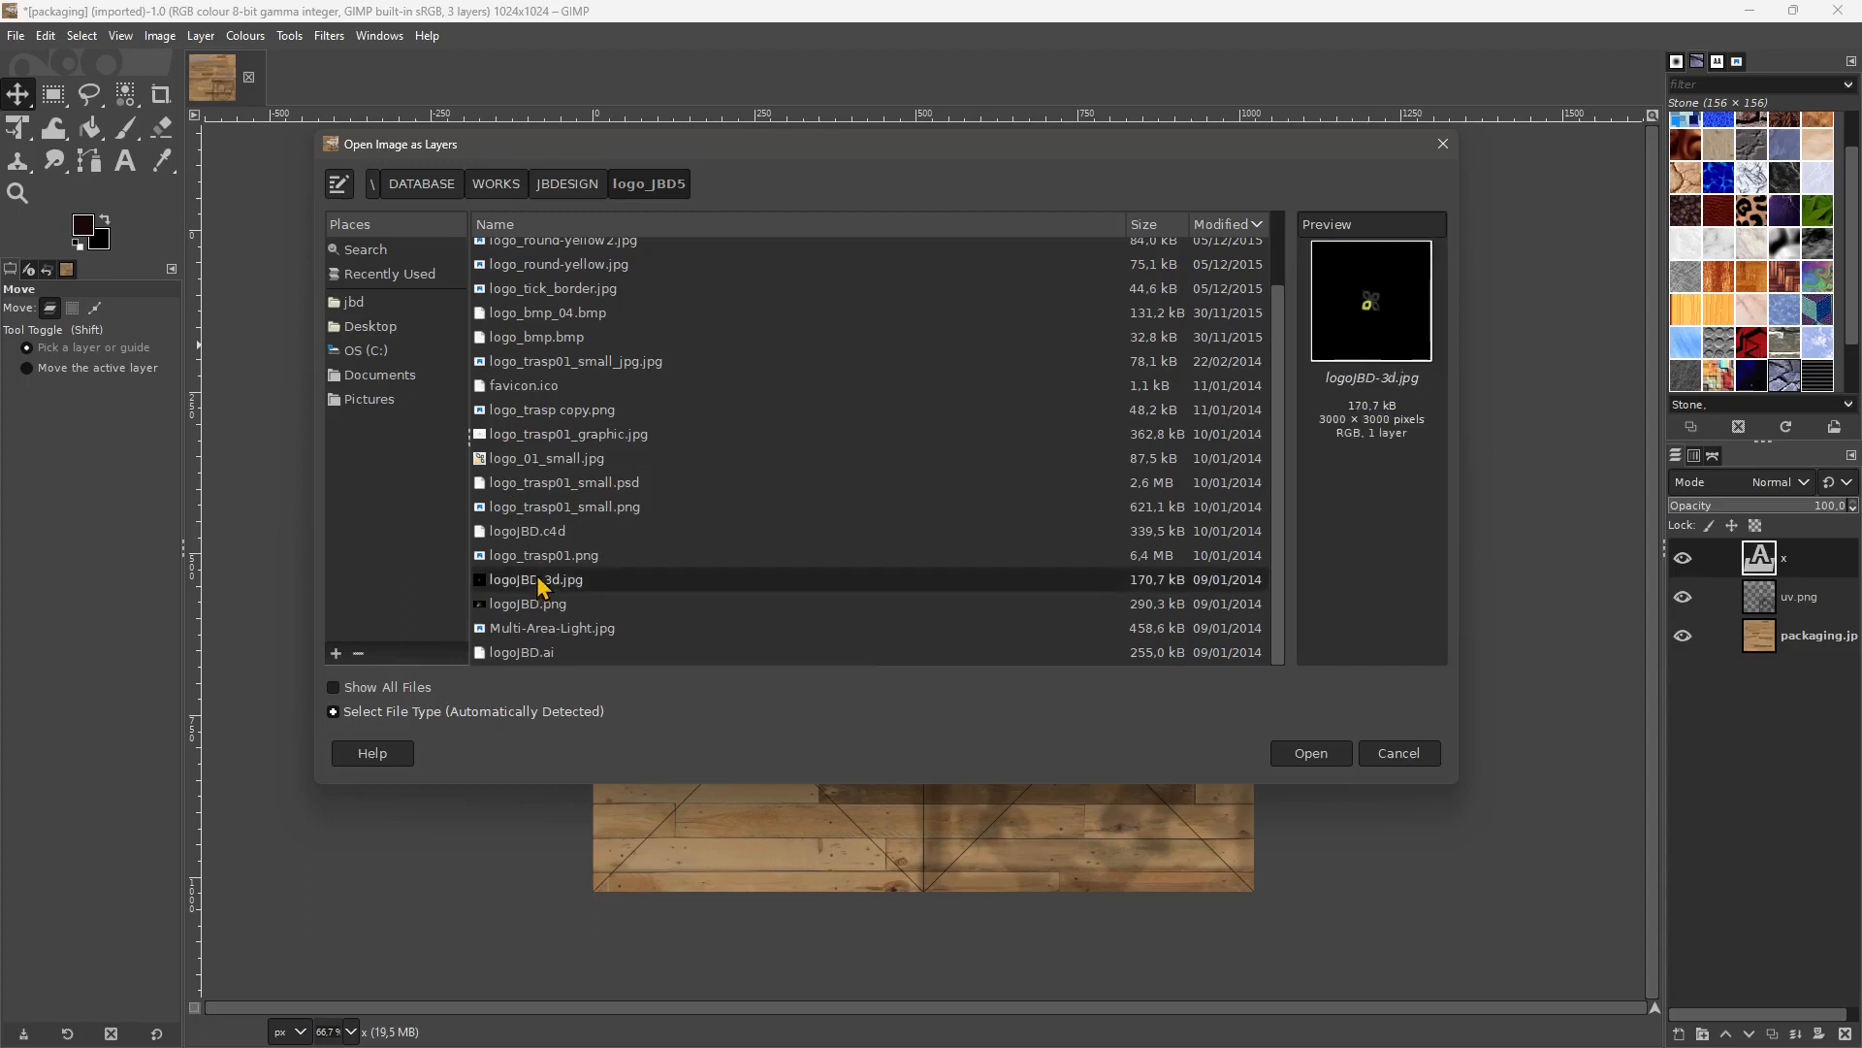
left_click(537, 604)
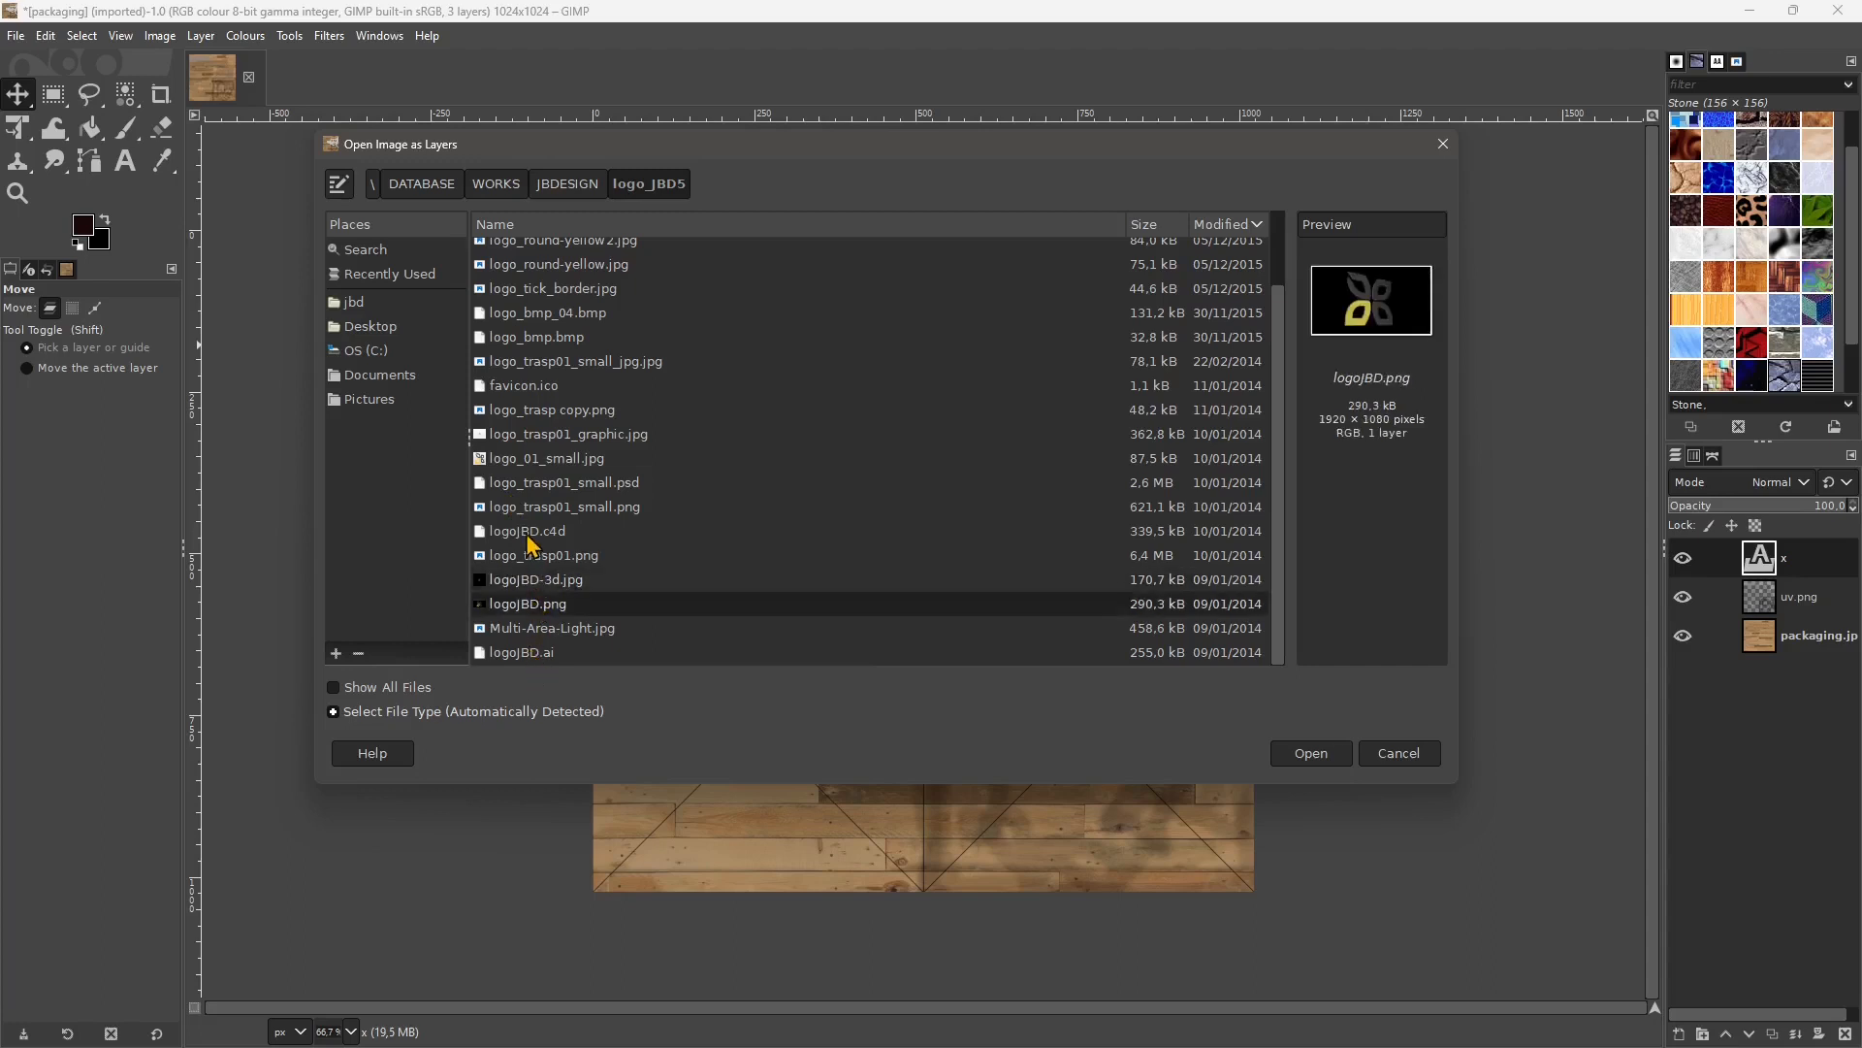
left_click(529, 533)
left_click(541, 485)
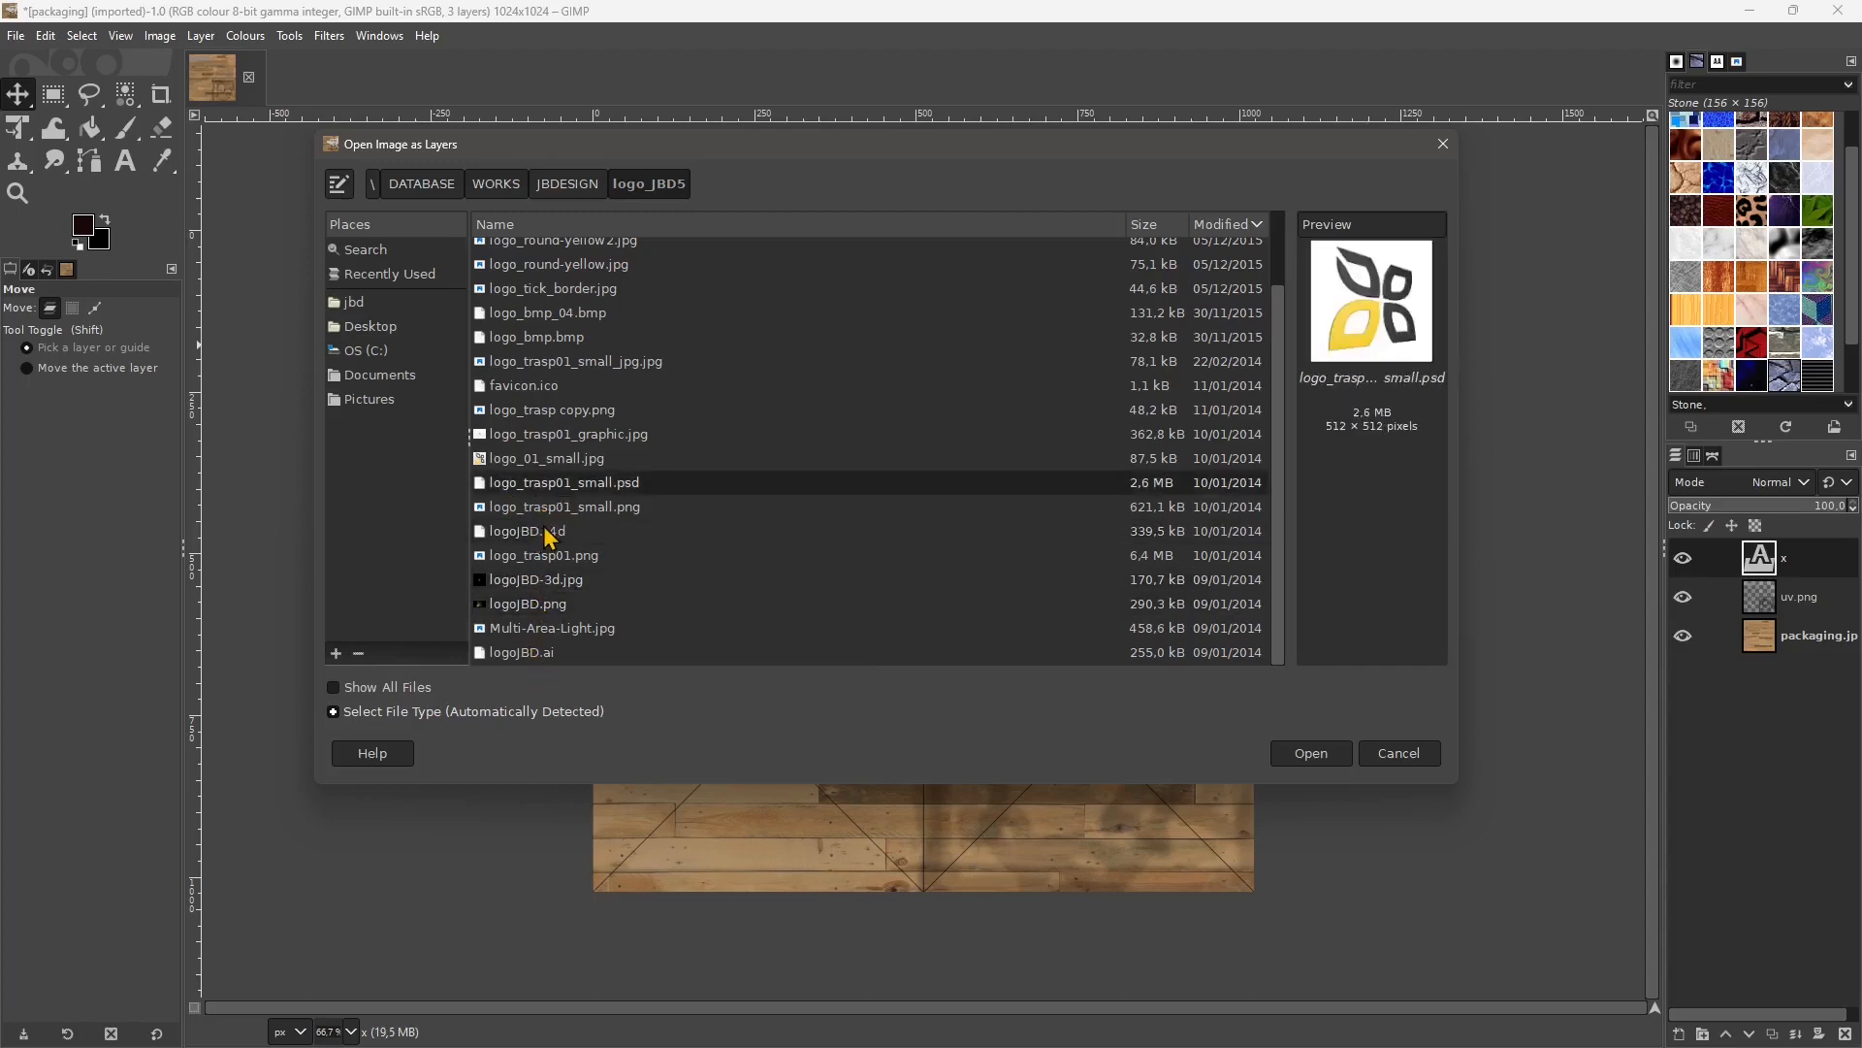
left_click(566, 508)
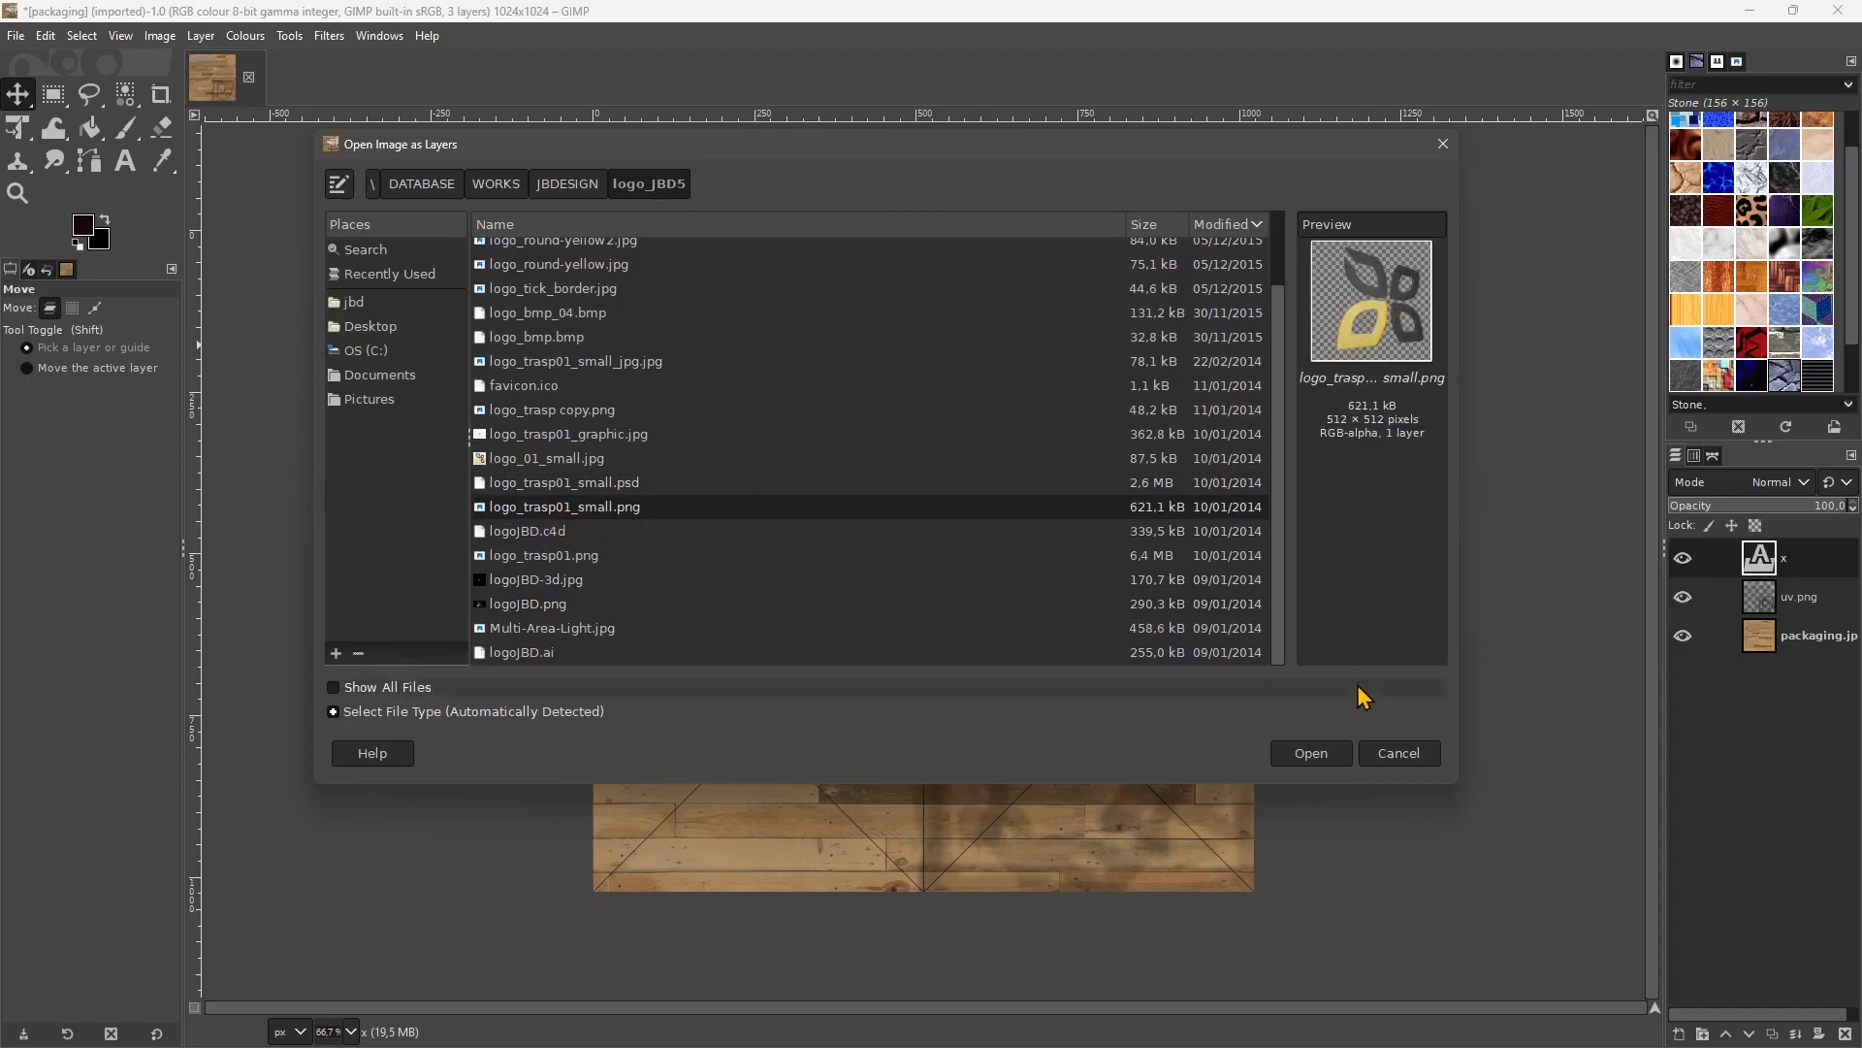
left_click(1315, 753)
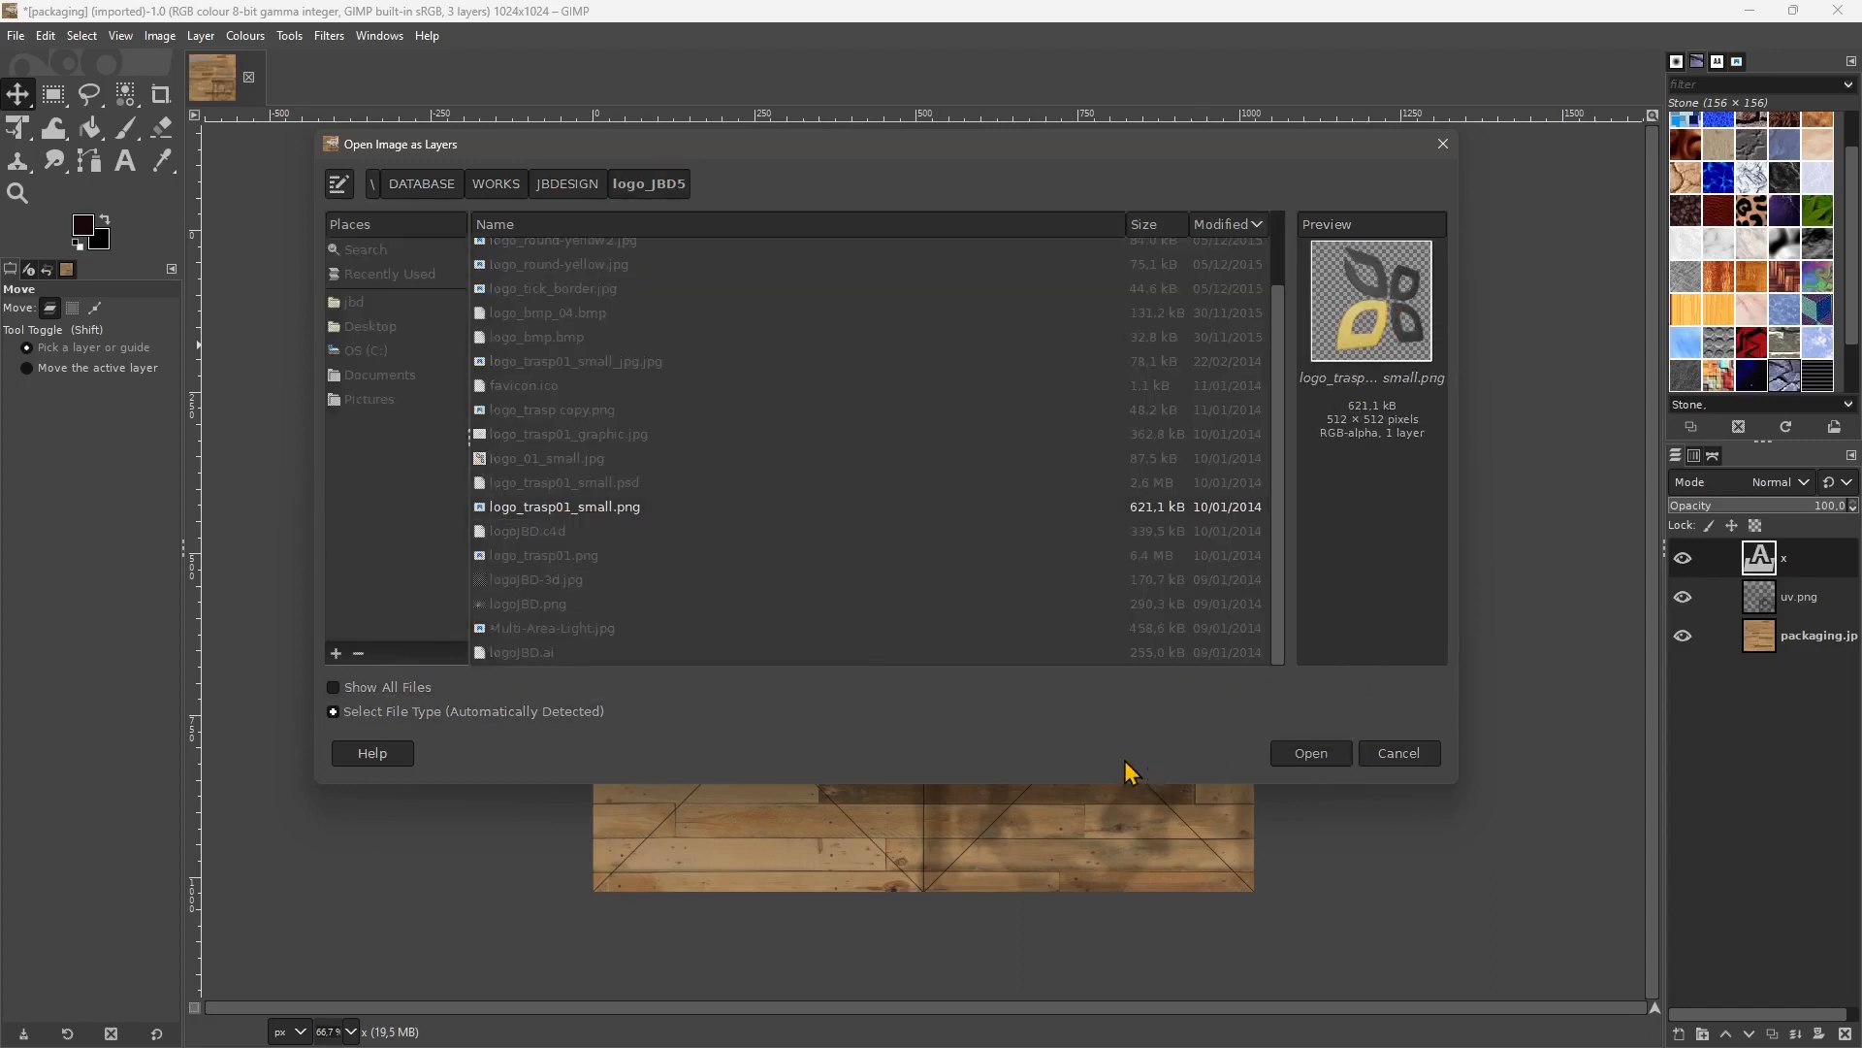
left_click(407, 323)
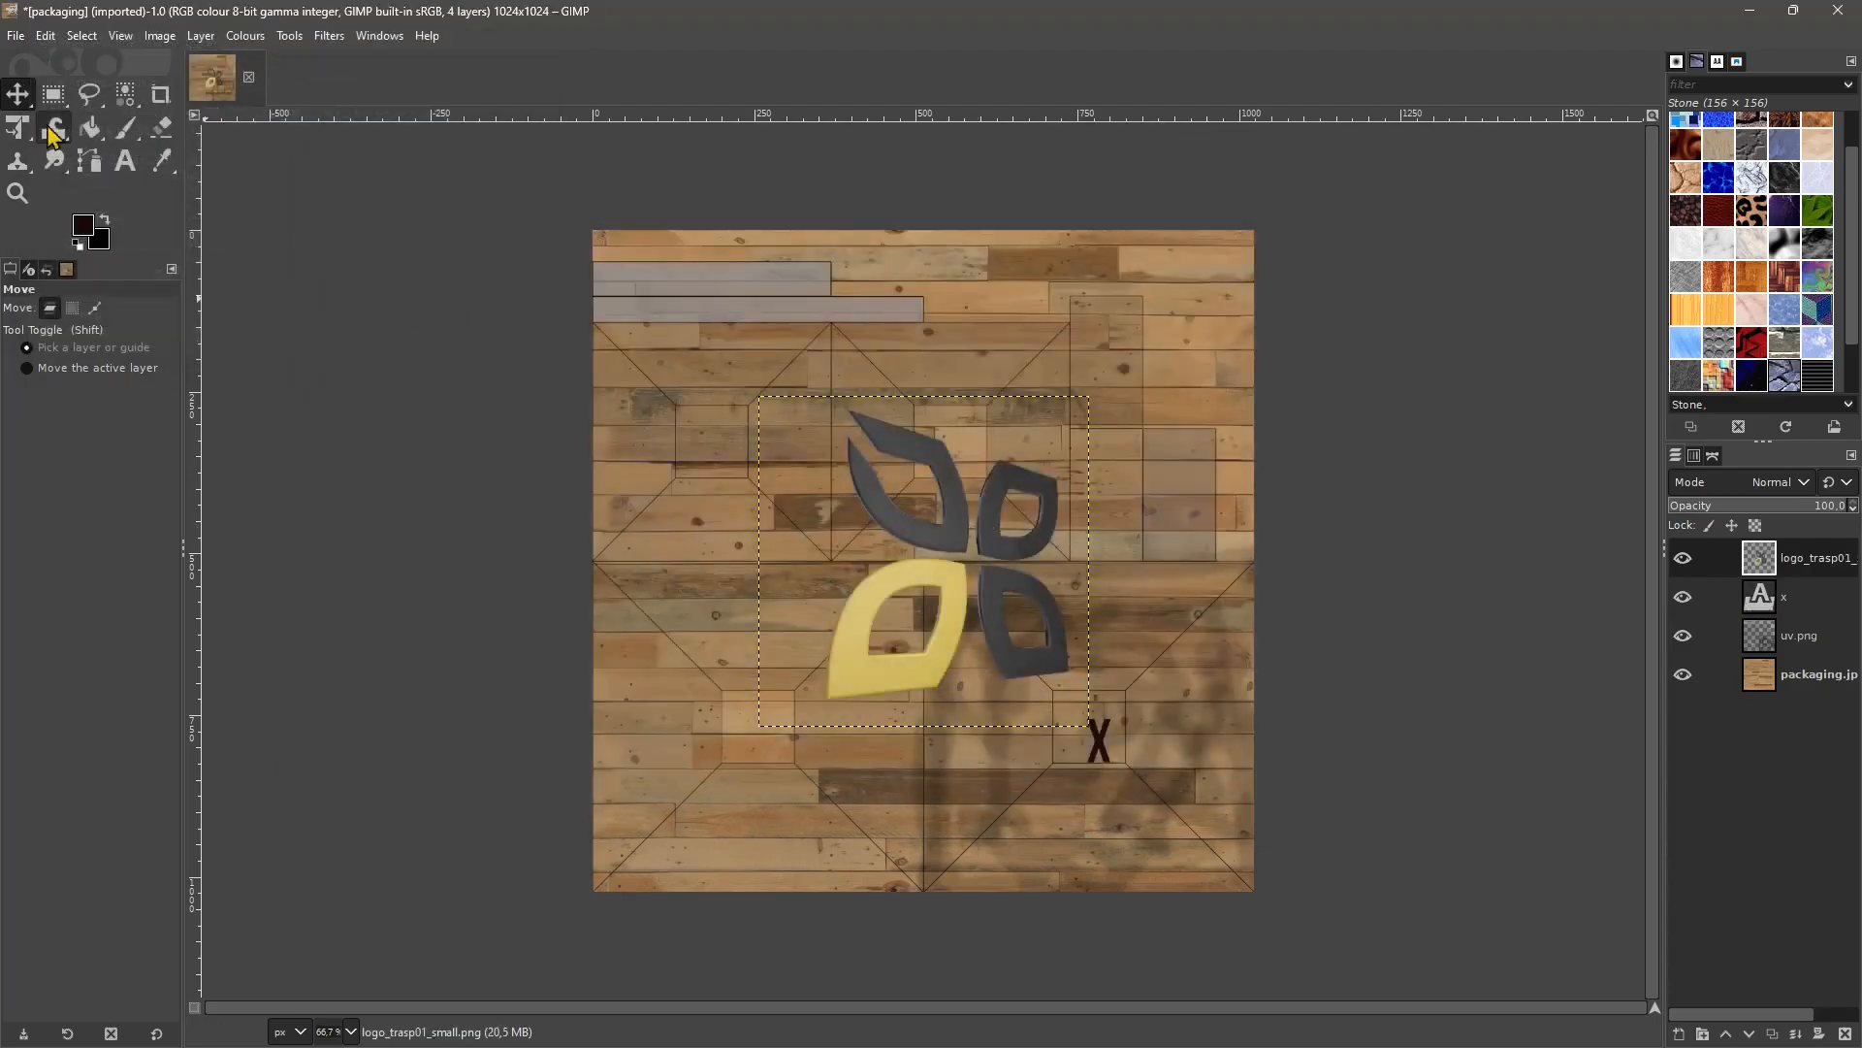
left_click_drag(1012, 518, 1100, 640)
key("ctrl+z")
key("ctrl+z")
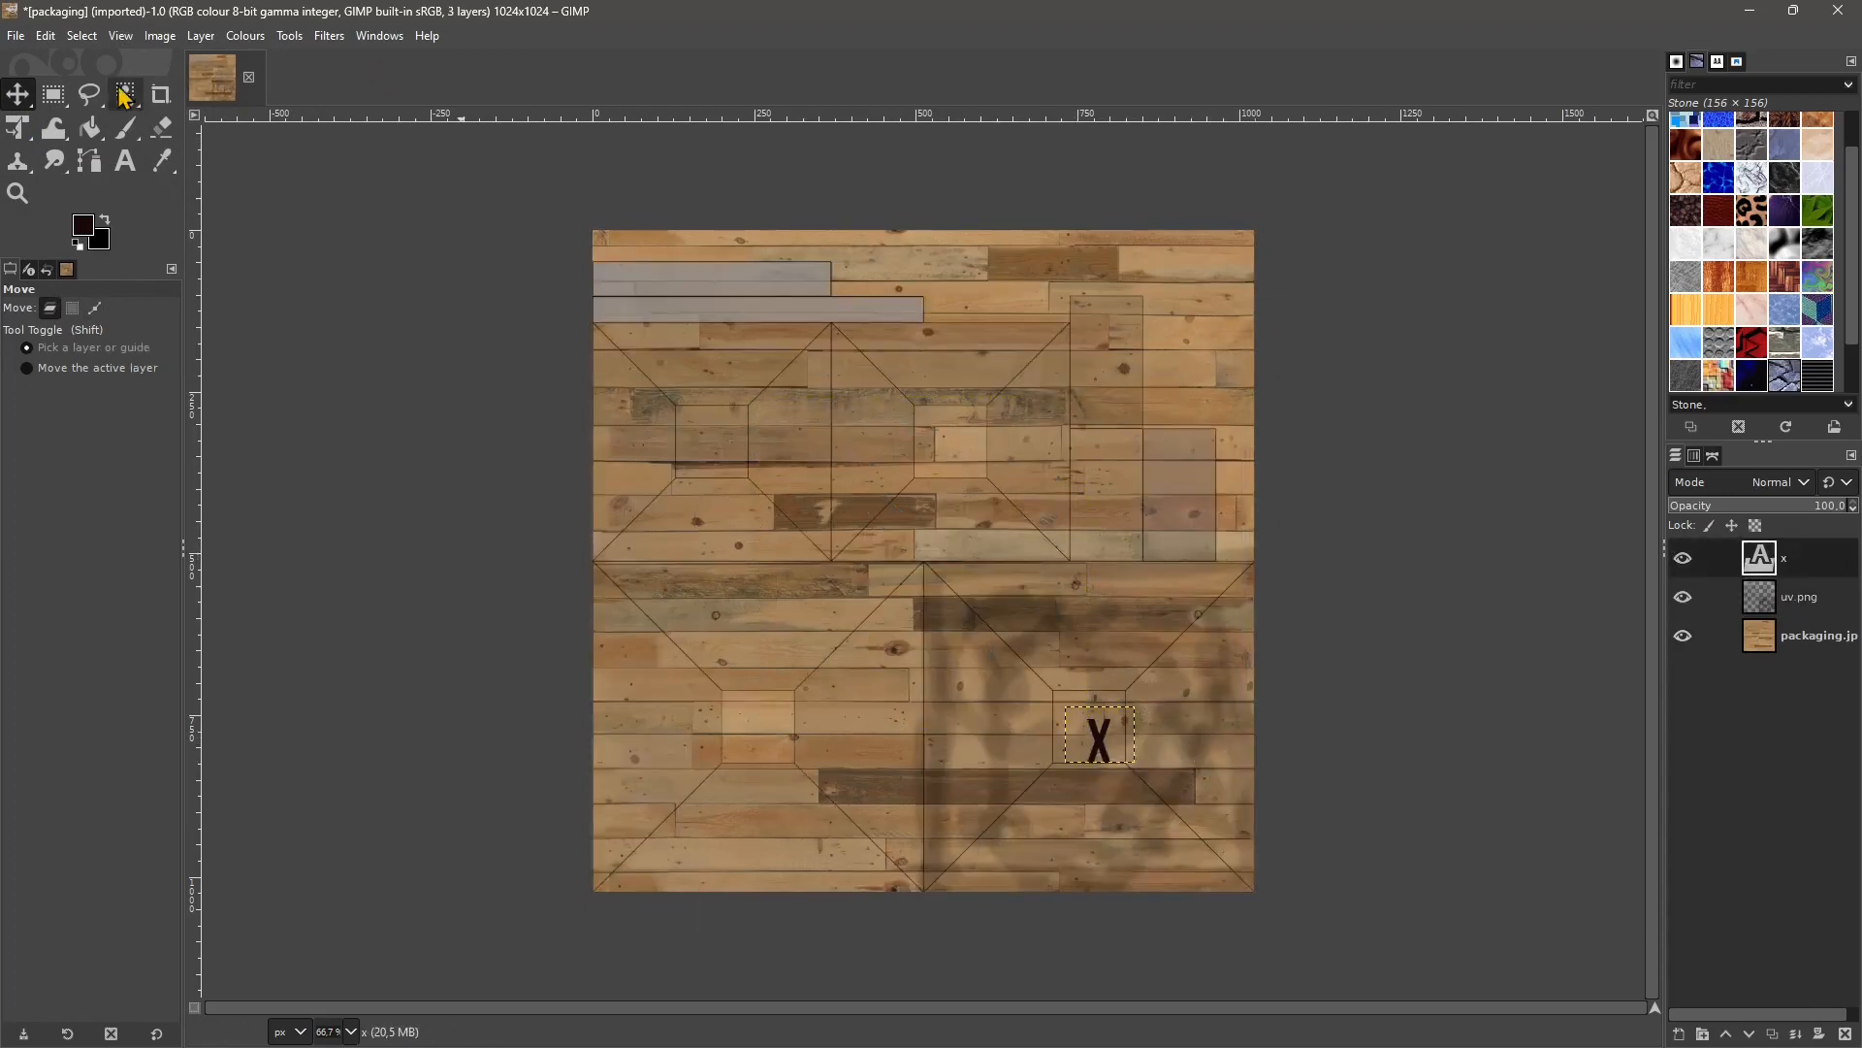
Redo the logo layer import and move the logo over the lower-right UV island, centred around the x
left_click(19, 36)
left_click(21, 41)
left_click(46, 37)
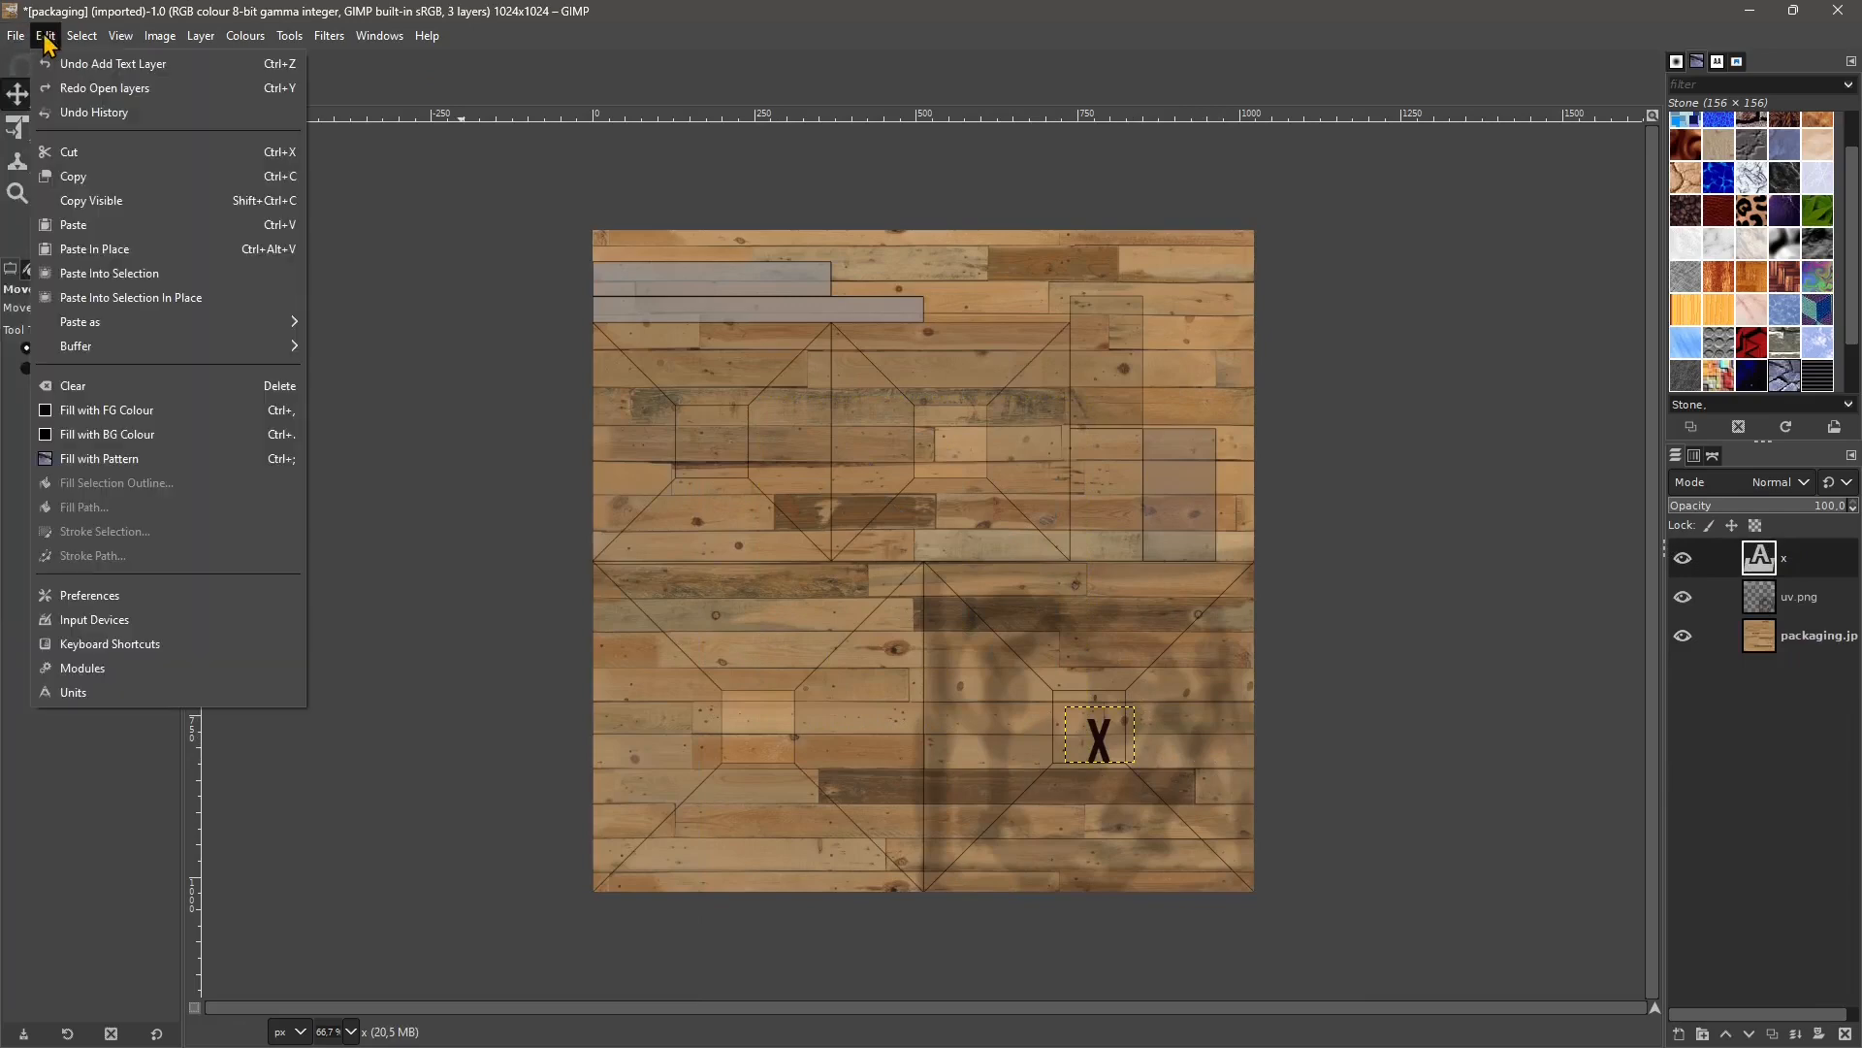
left_click(83, 100)
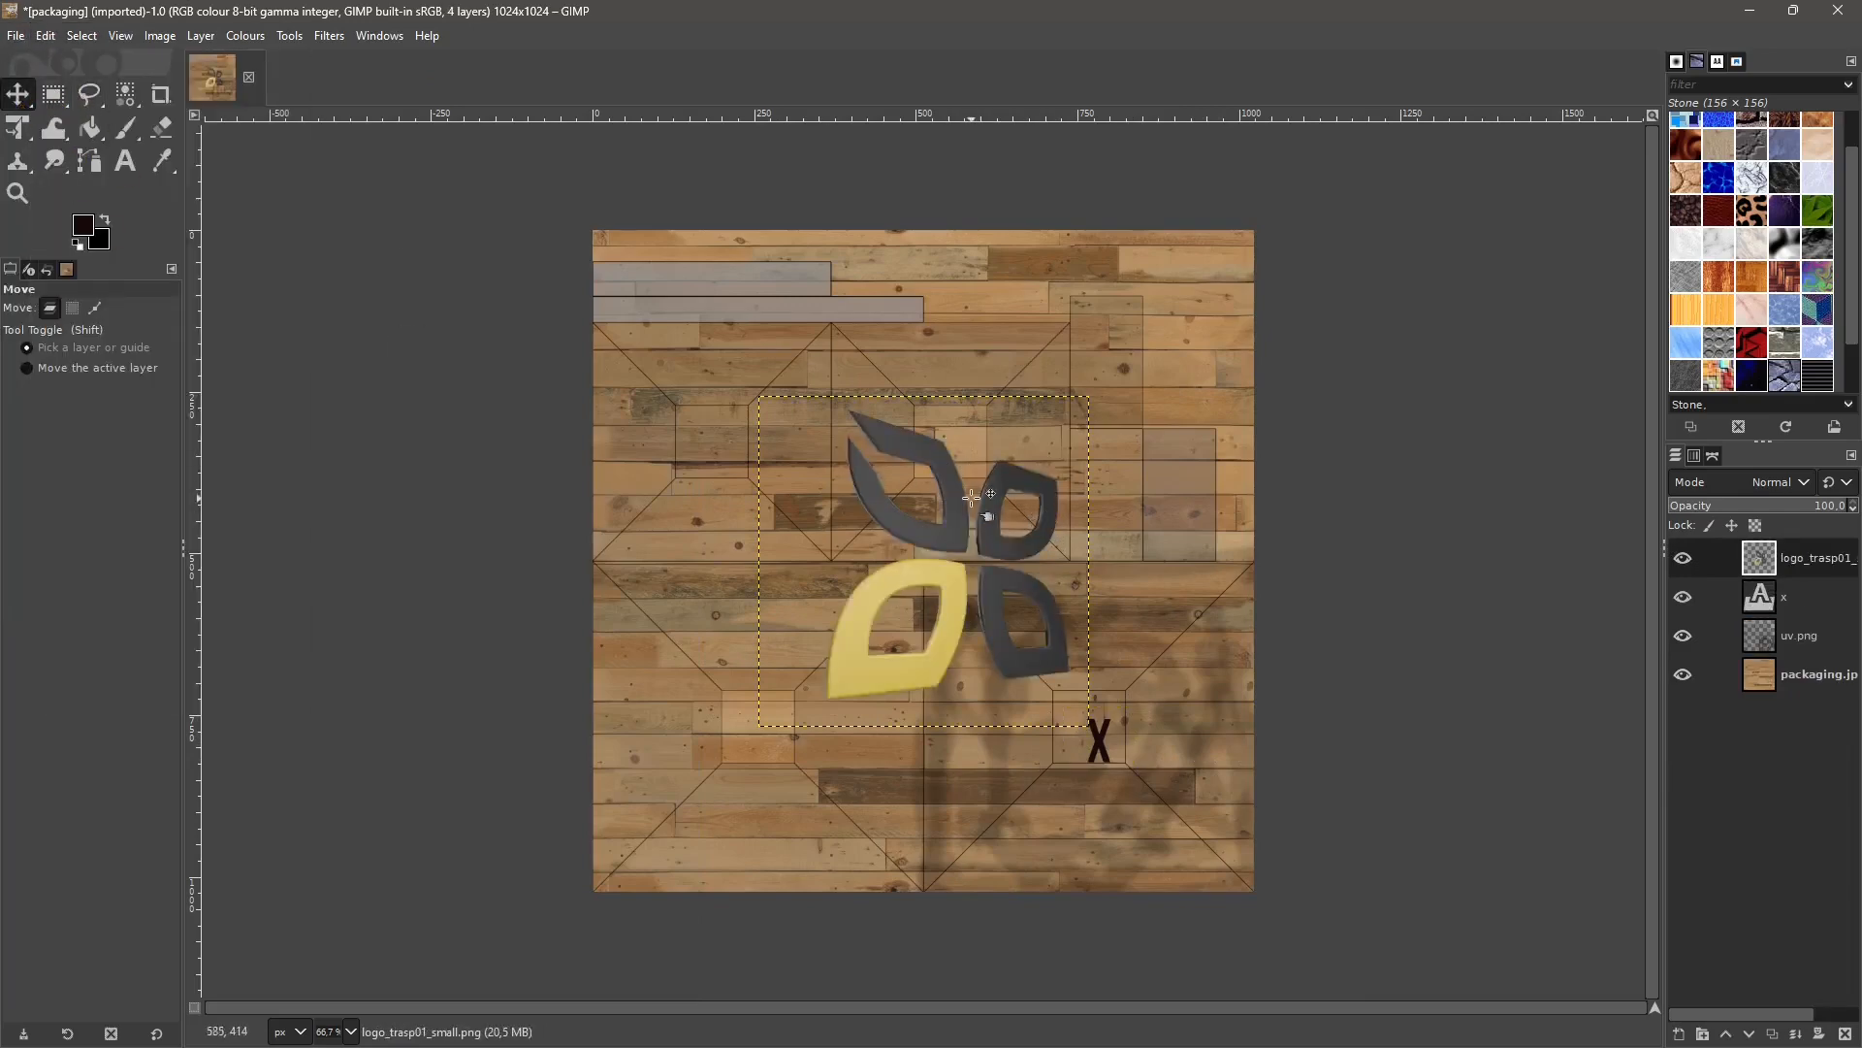
left_click_drag(1020, 477, 1148, 654)
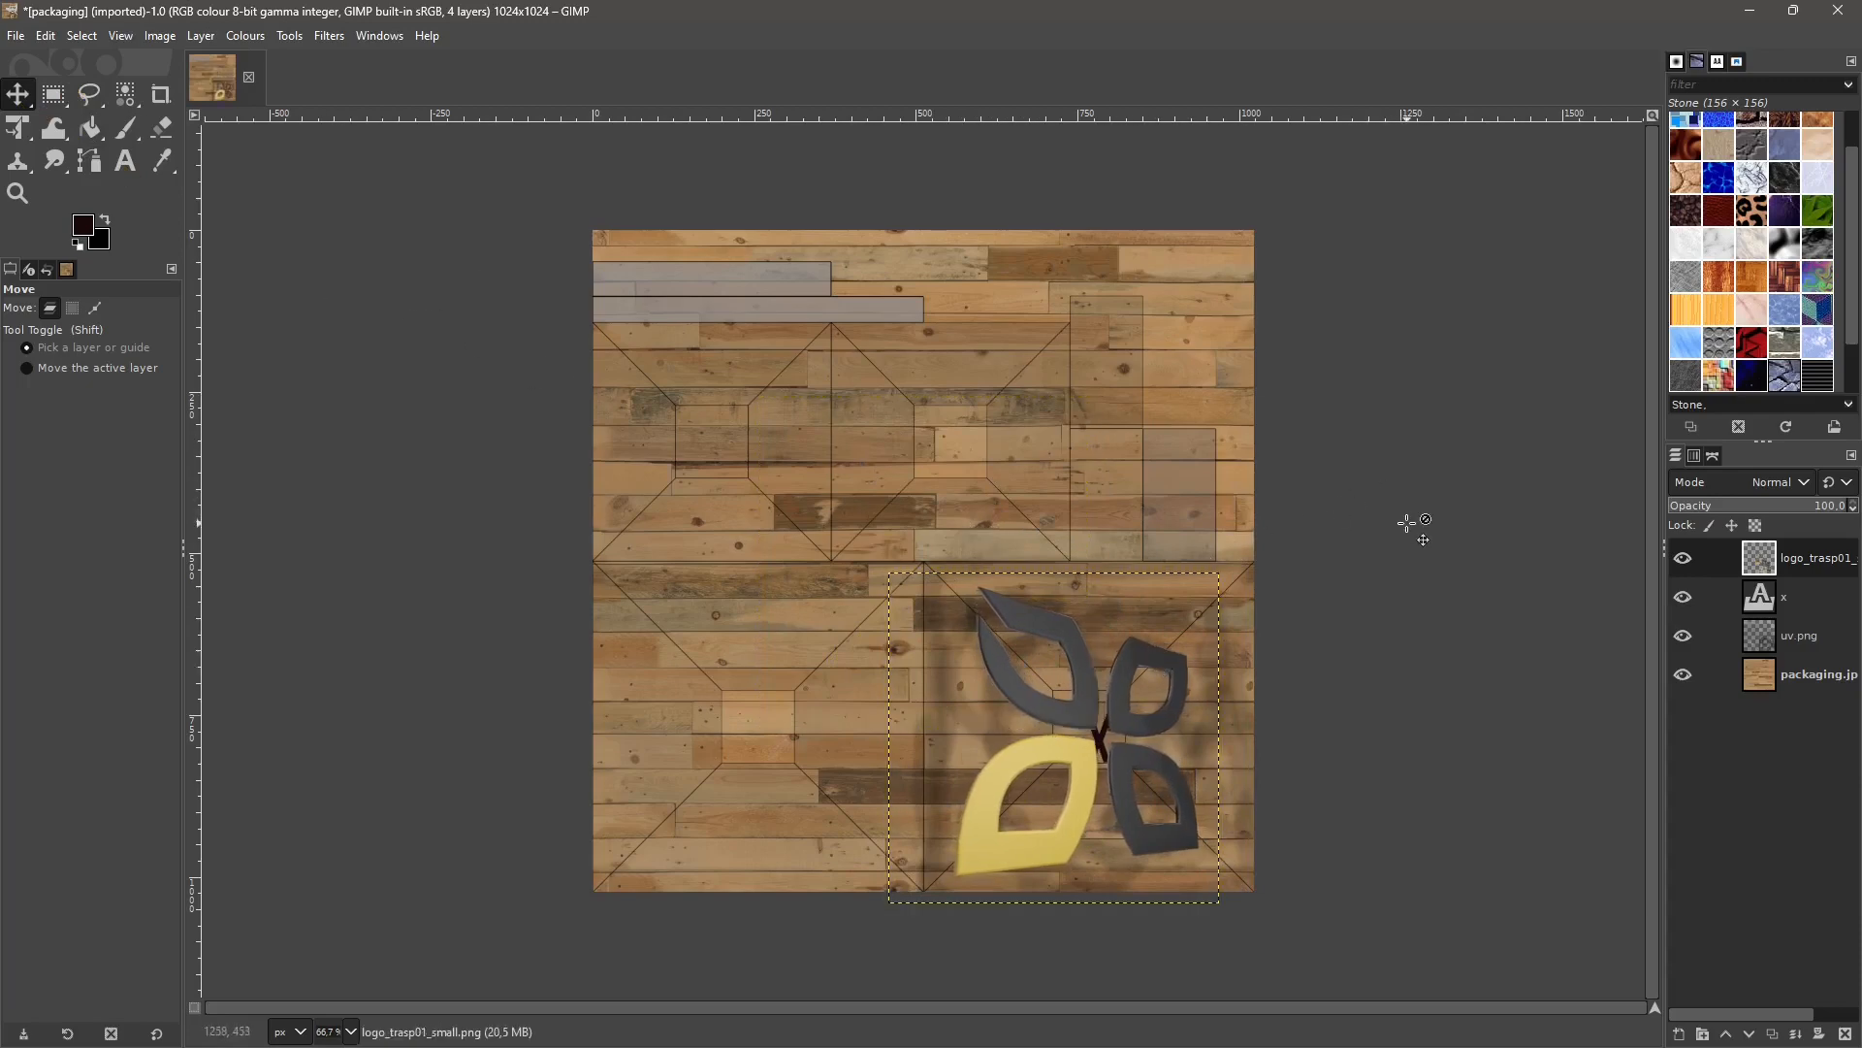
Export the composite image as uvpackaging.jpg in the BLENDER 3 folder, accepting the default JPEG settings
left_click(15, 39)
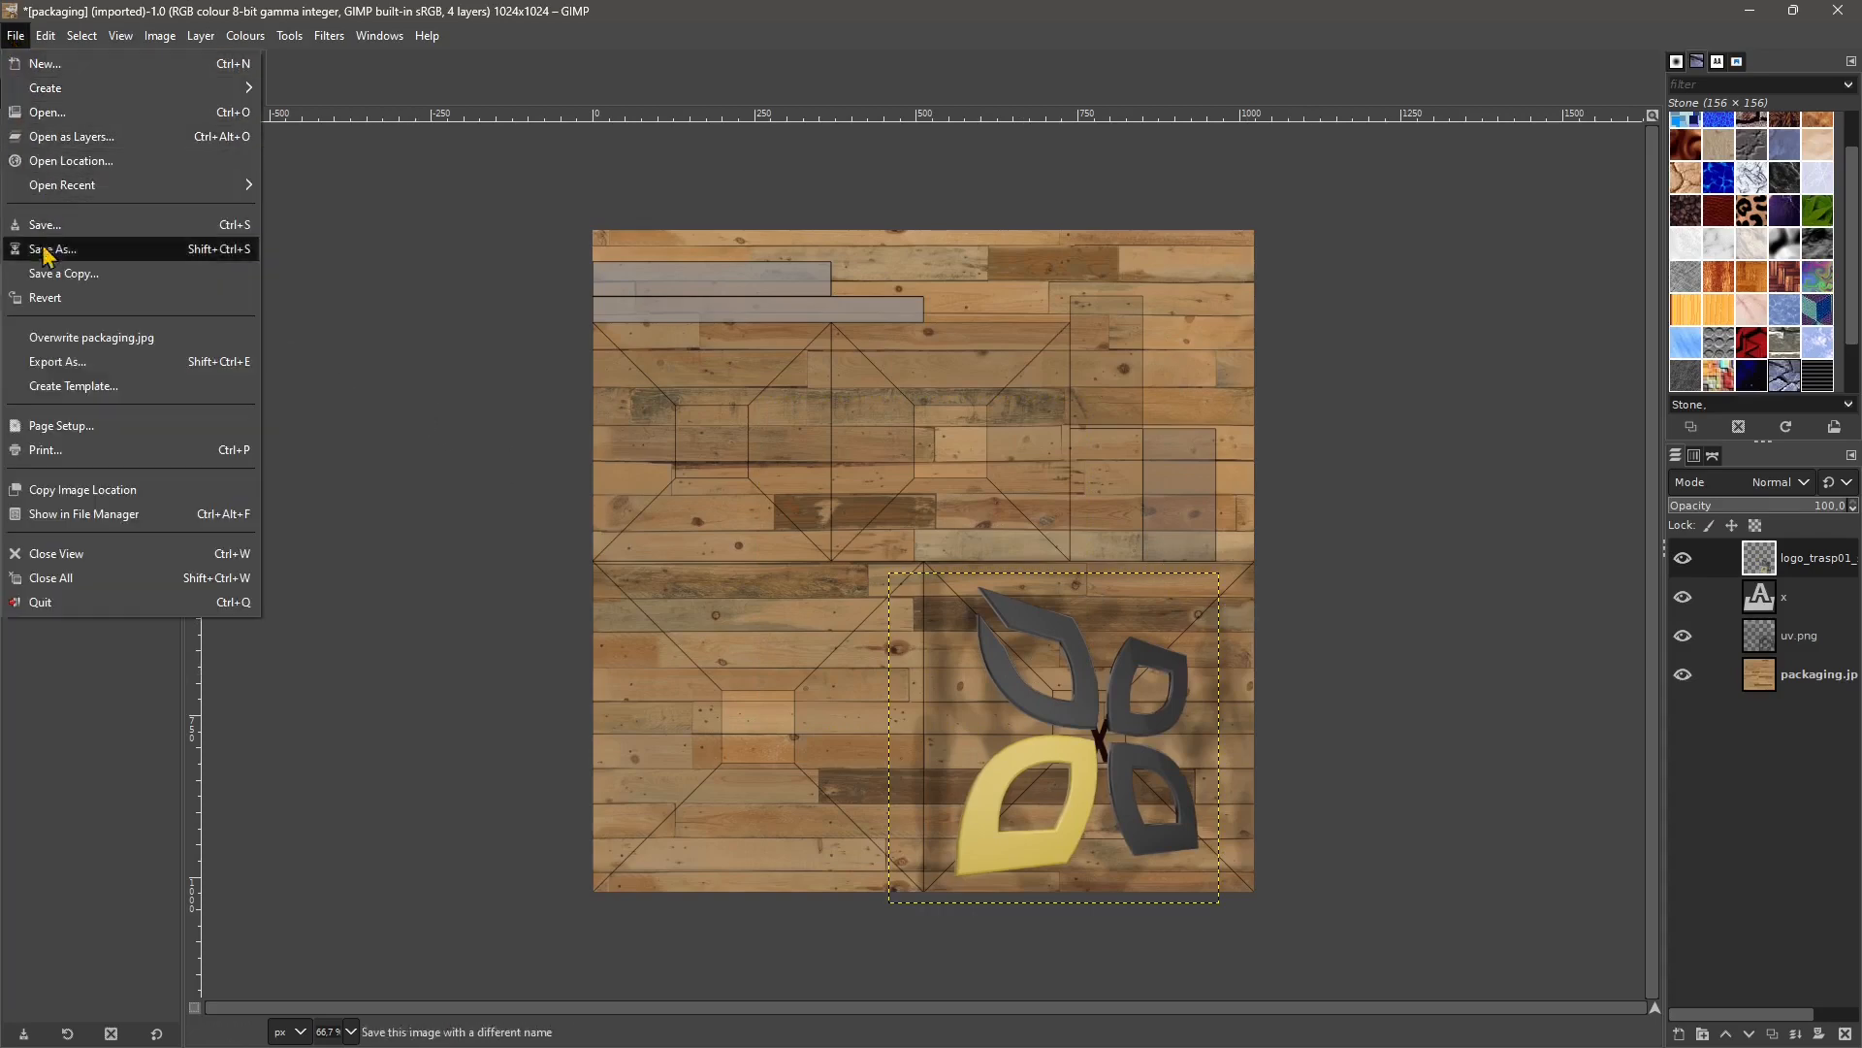
left_click(52, 363)
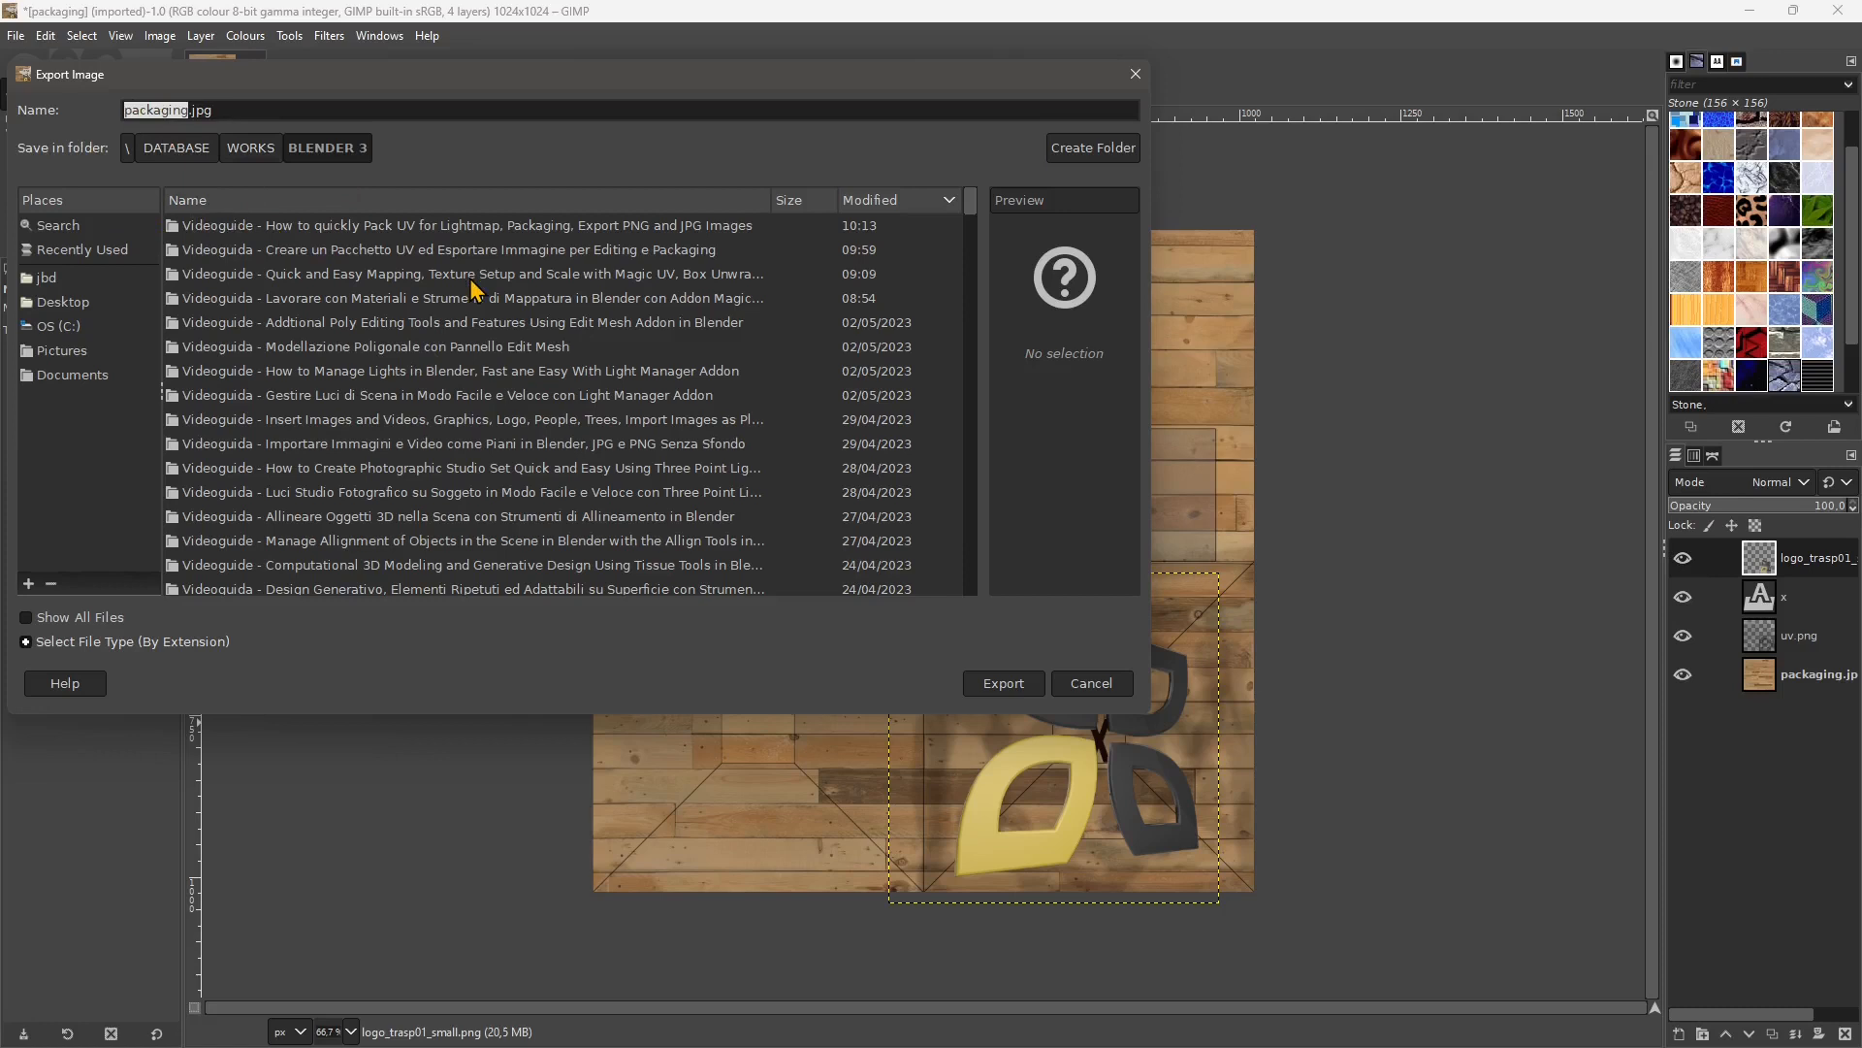
type("uvpack")
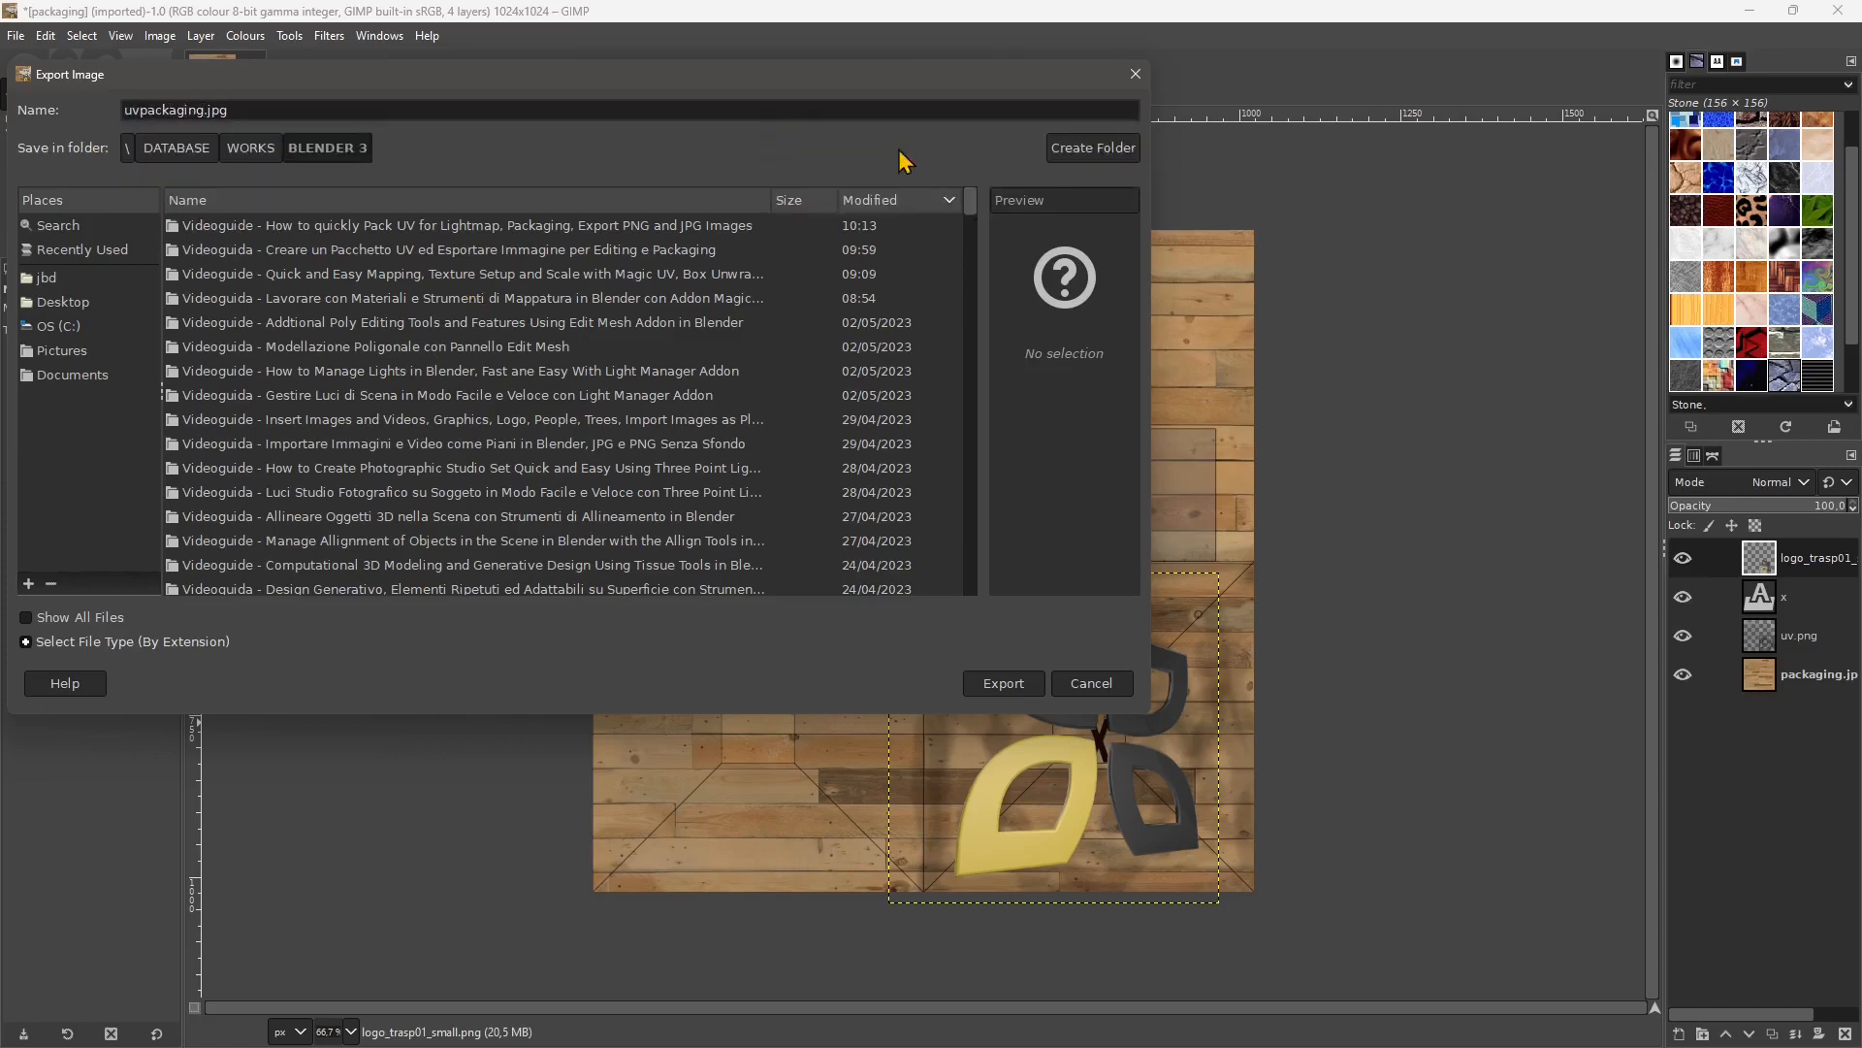
left_click(1002, 684)
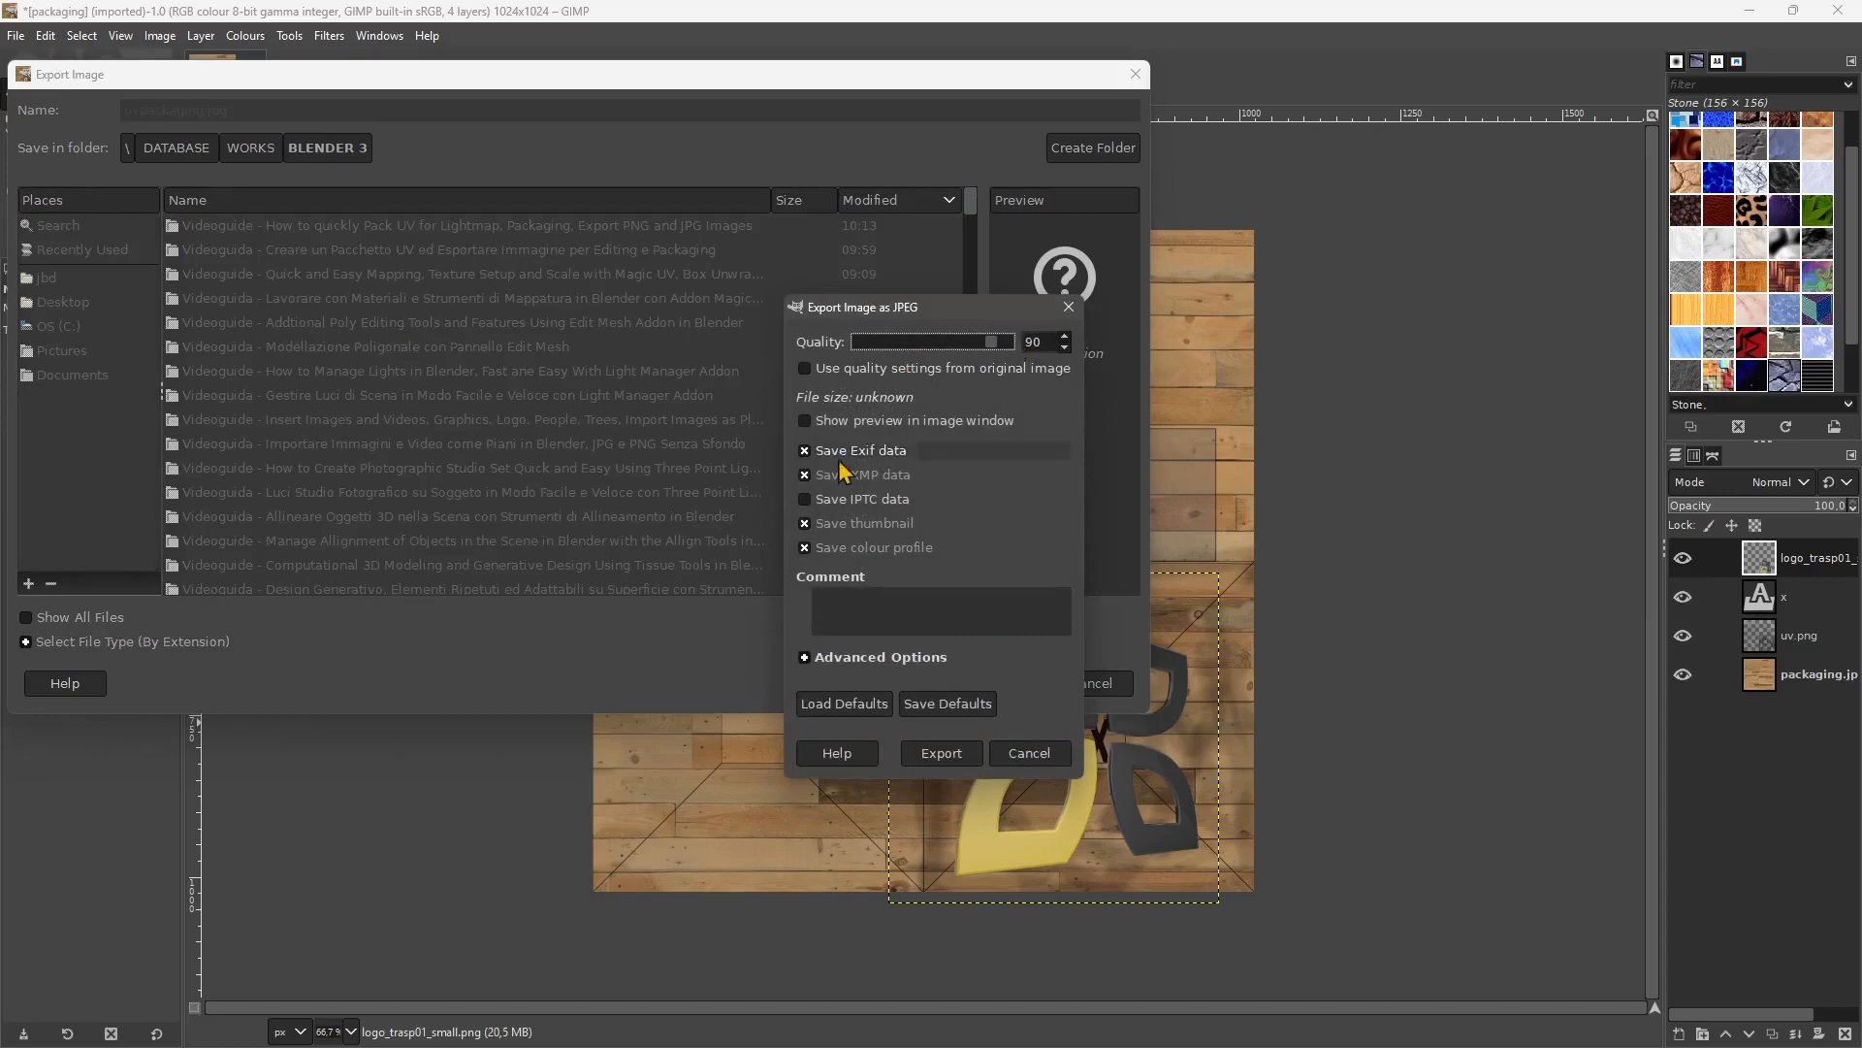
left_click(908, 762)
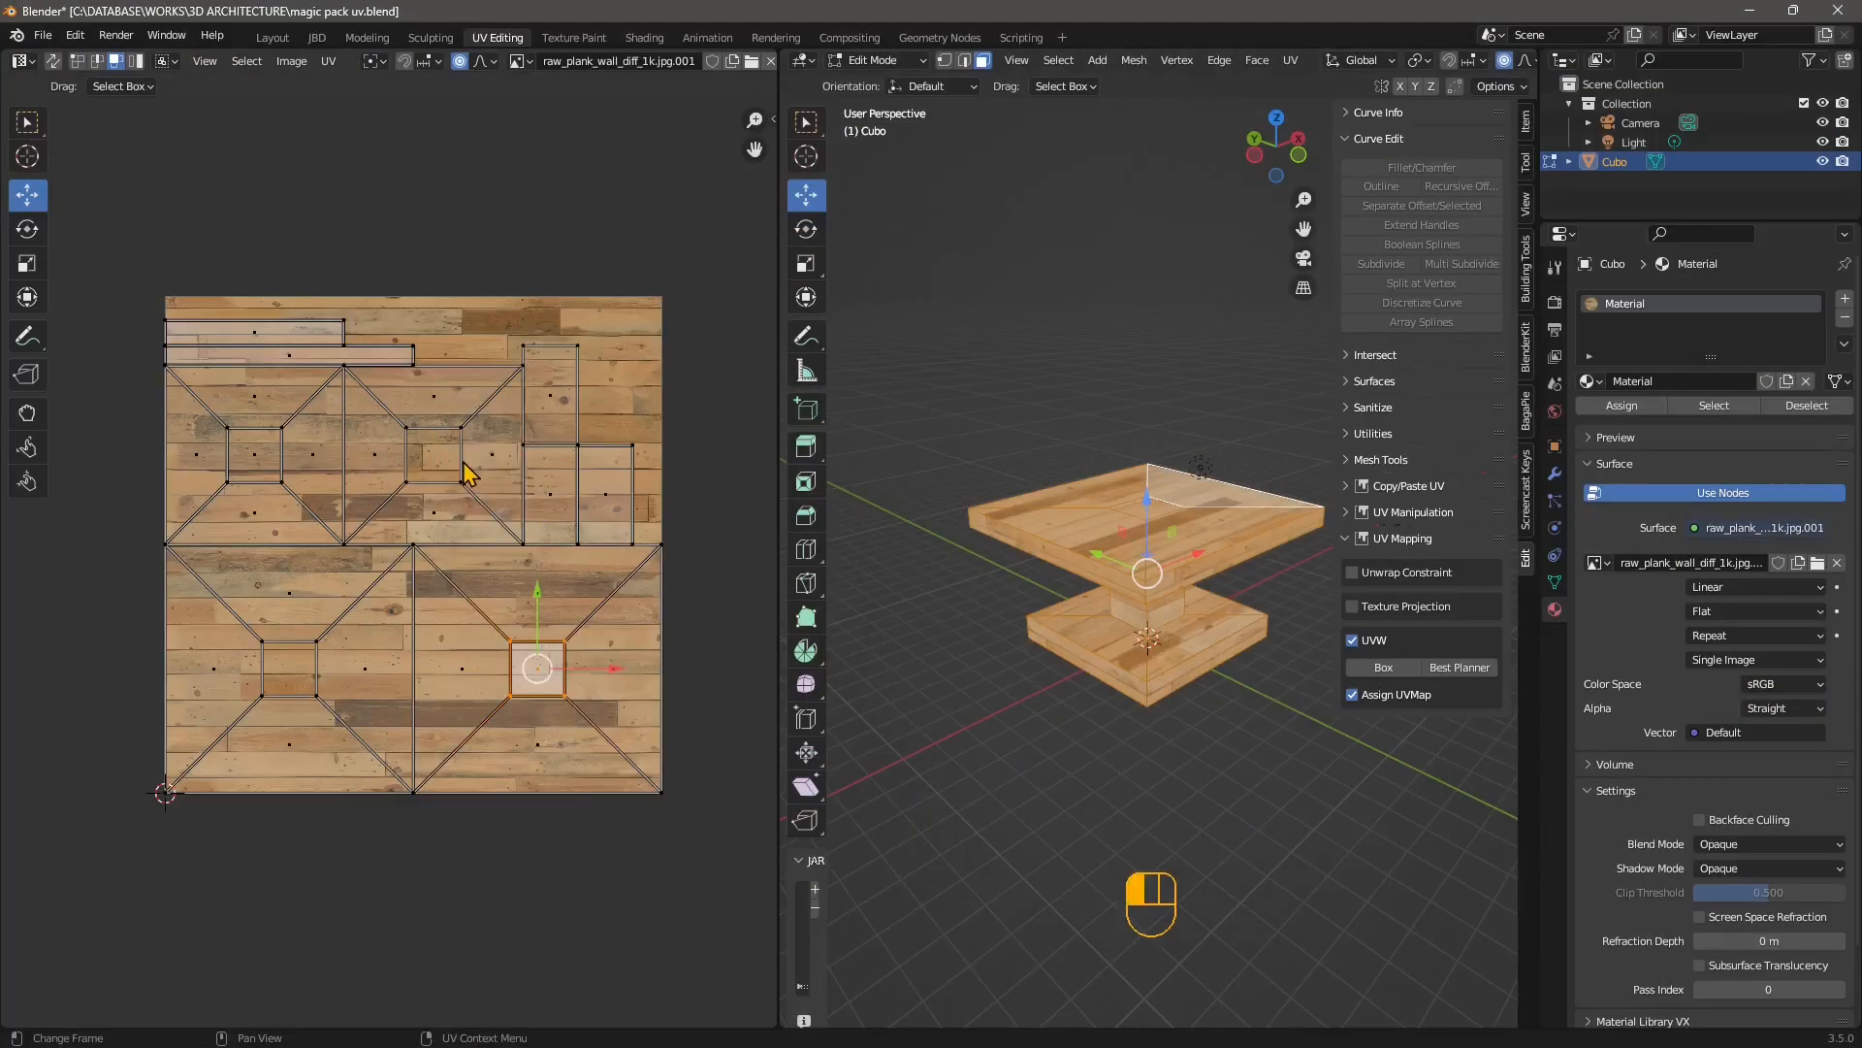
Switch to Blender and deselect all of the table's faces in Edit Mode
left_click(464, 465)
left_click(441, 480)
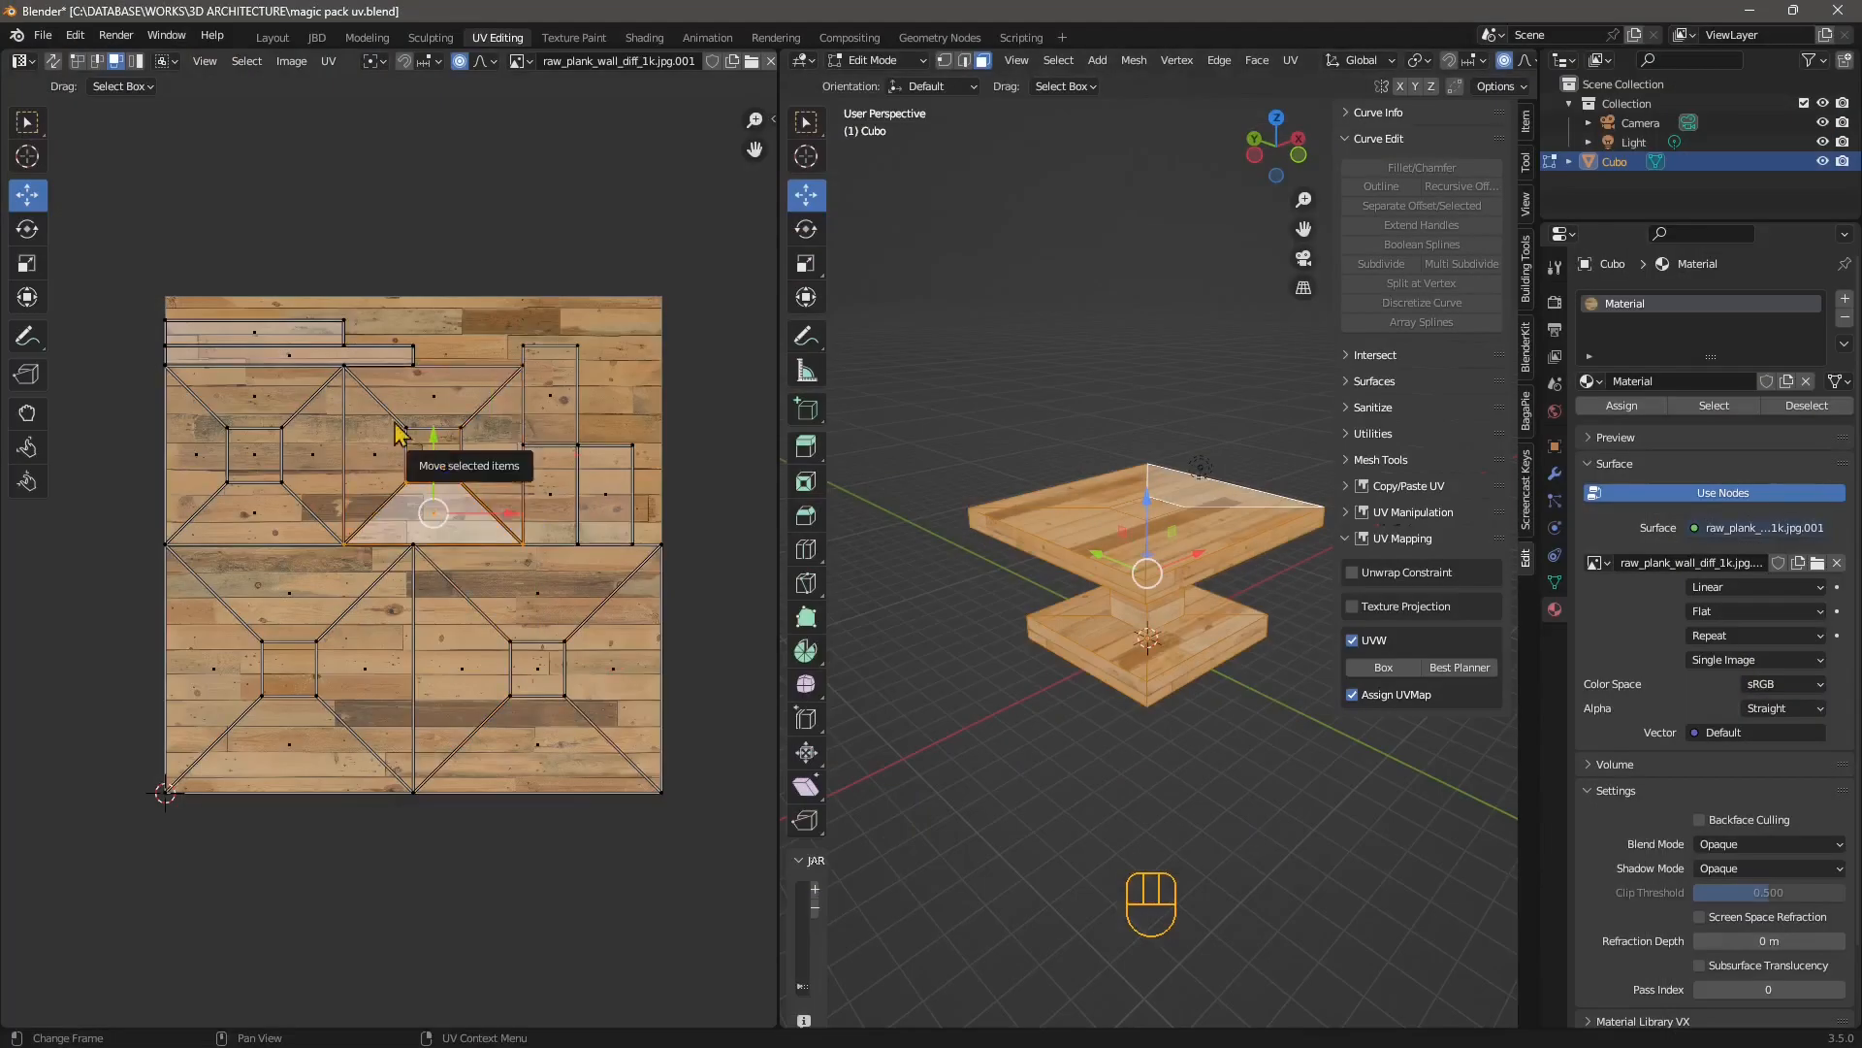
left_click(1020, 405)
middle_click_drag(1108, 618, 1142, 575)
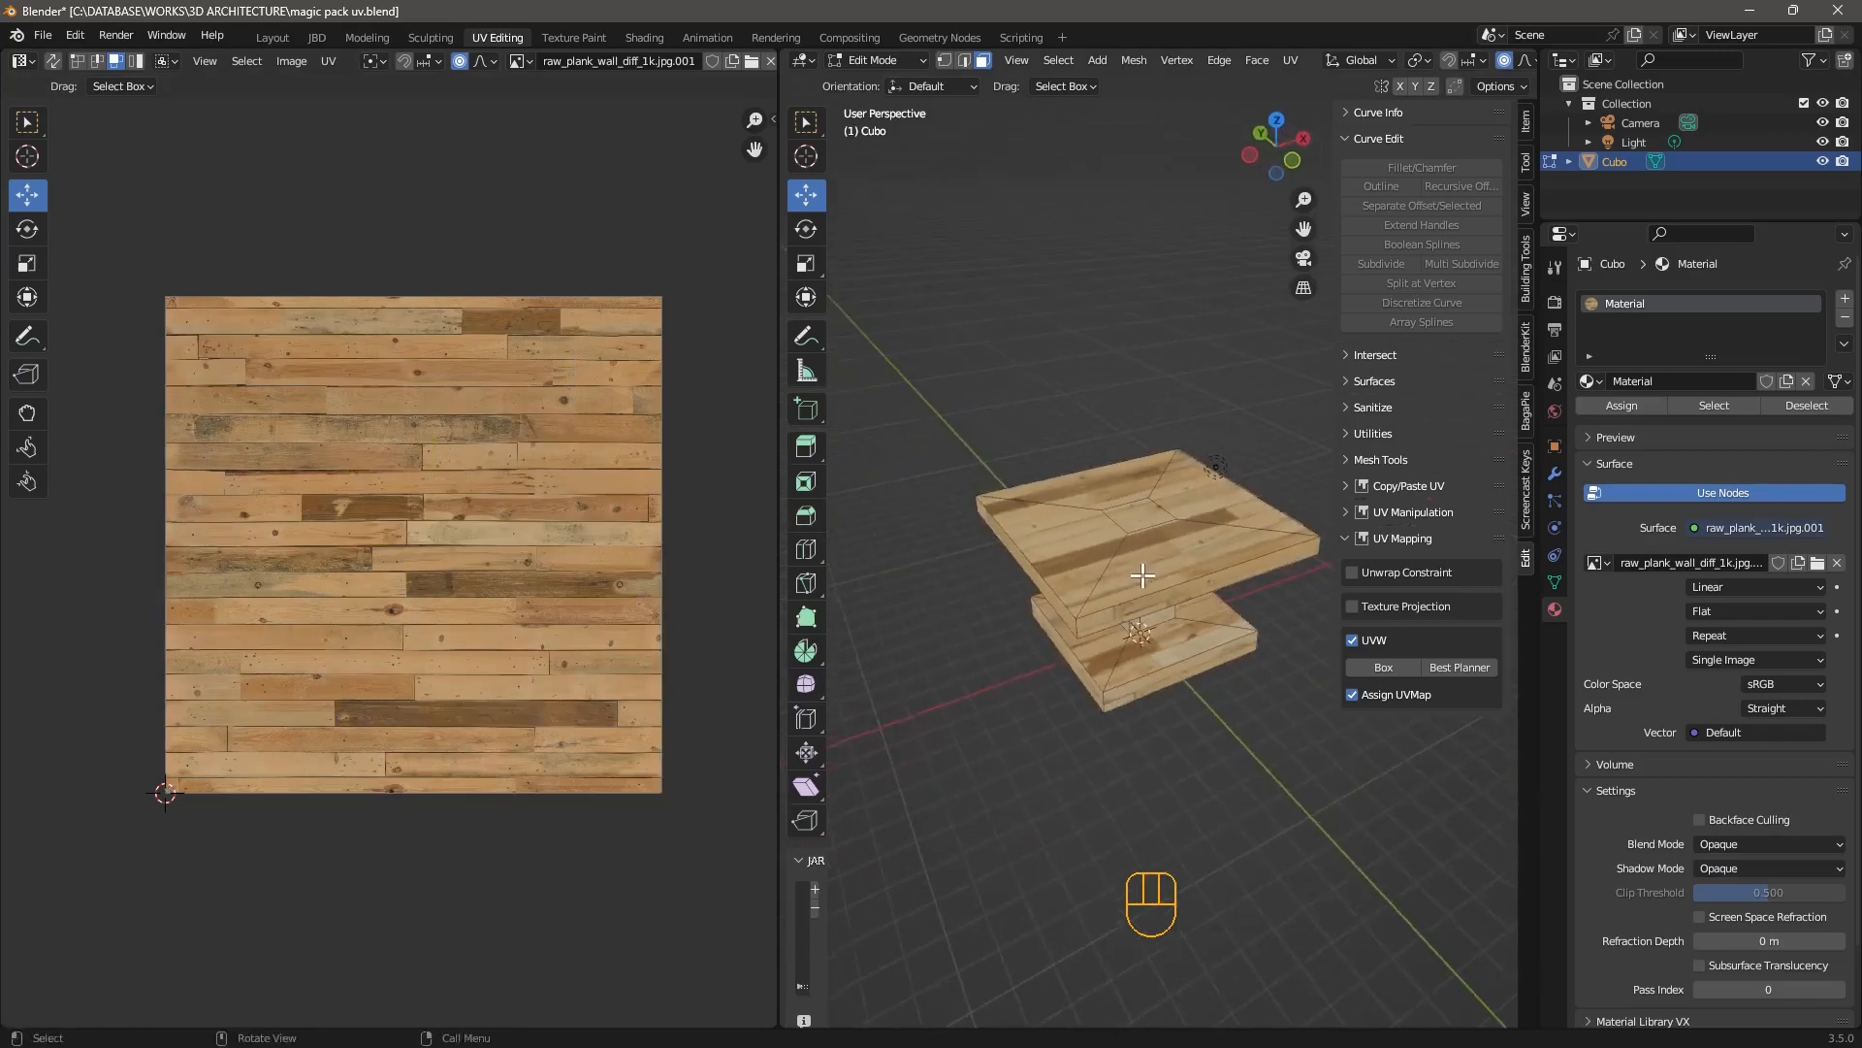
Duplicate the table's plank material so the Cubo object uses its own copy, Material.003
left_click(1626, 306)
left_click(1788, 381)
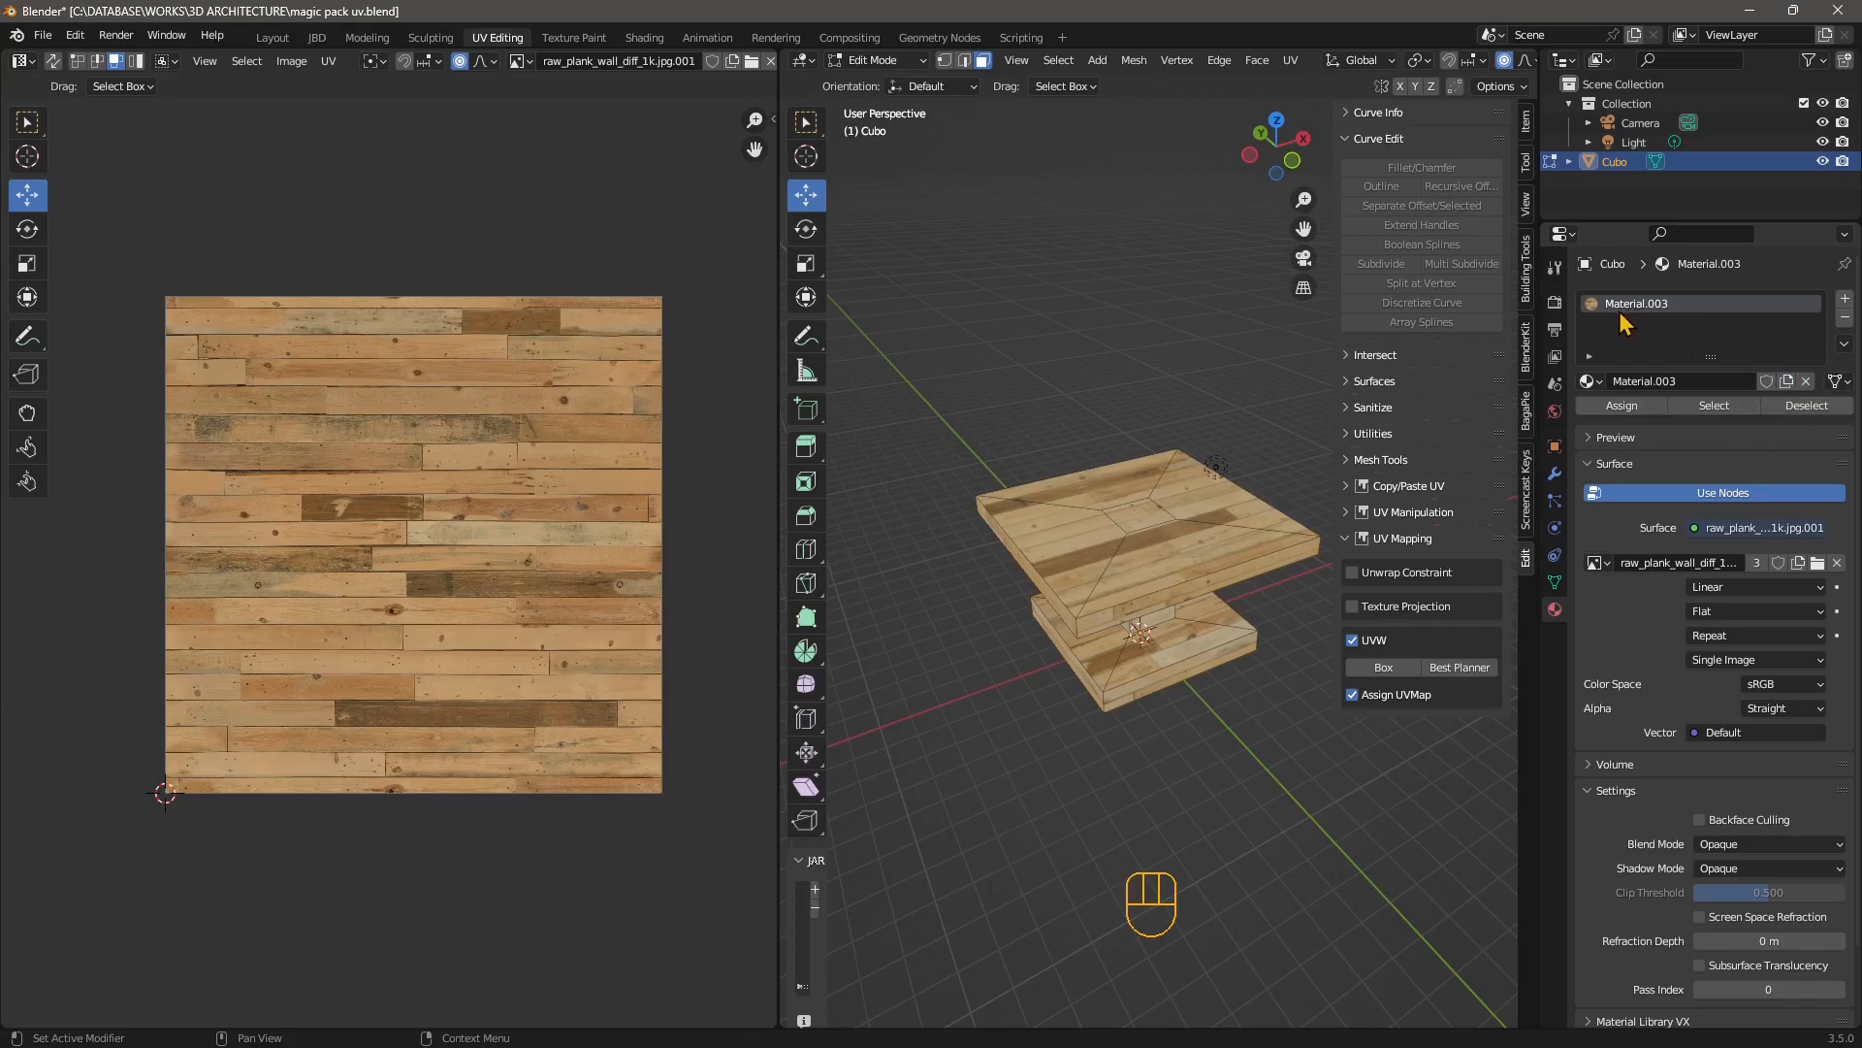
left_click(1587, 381)
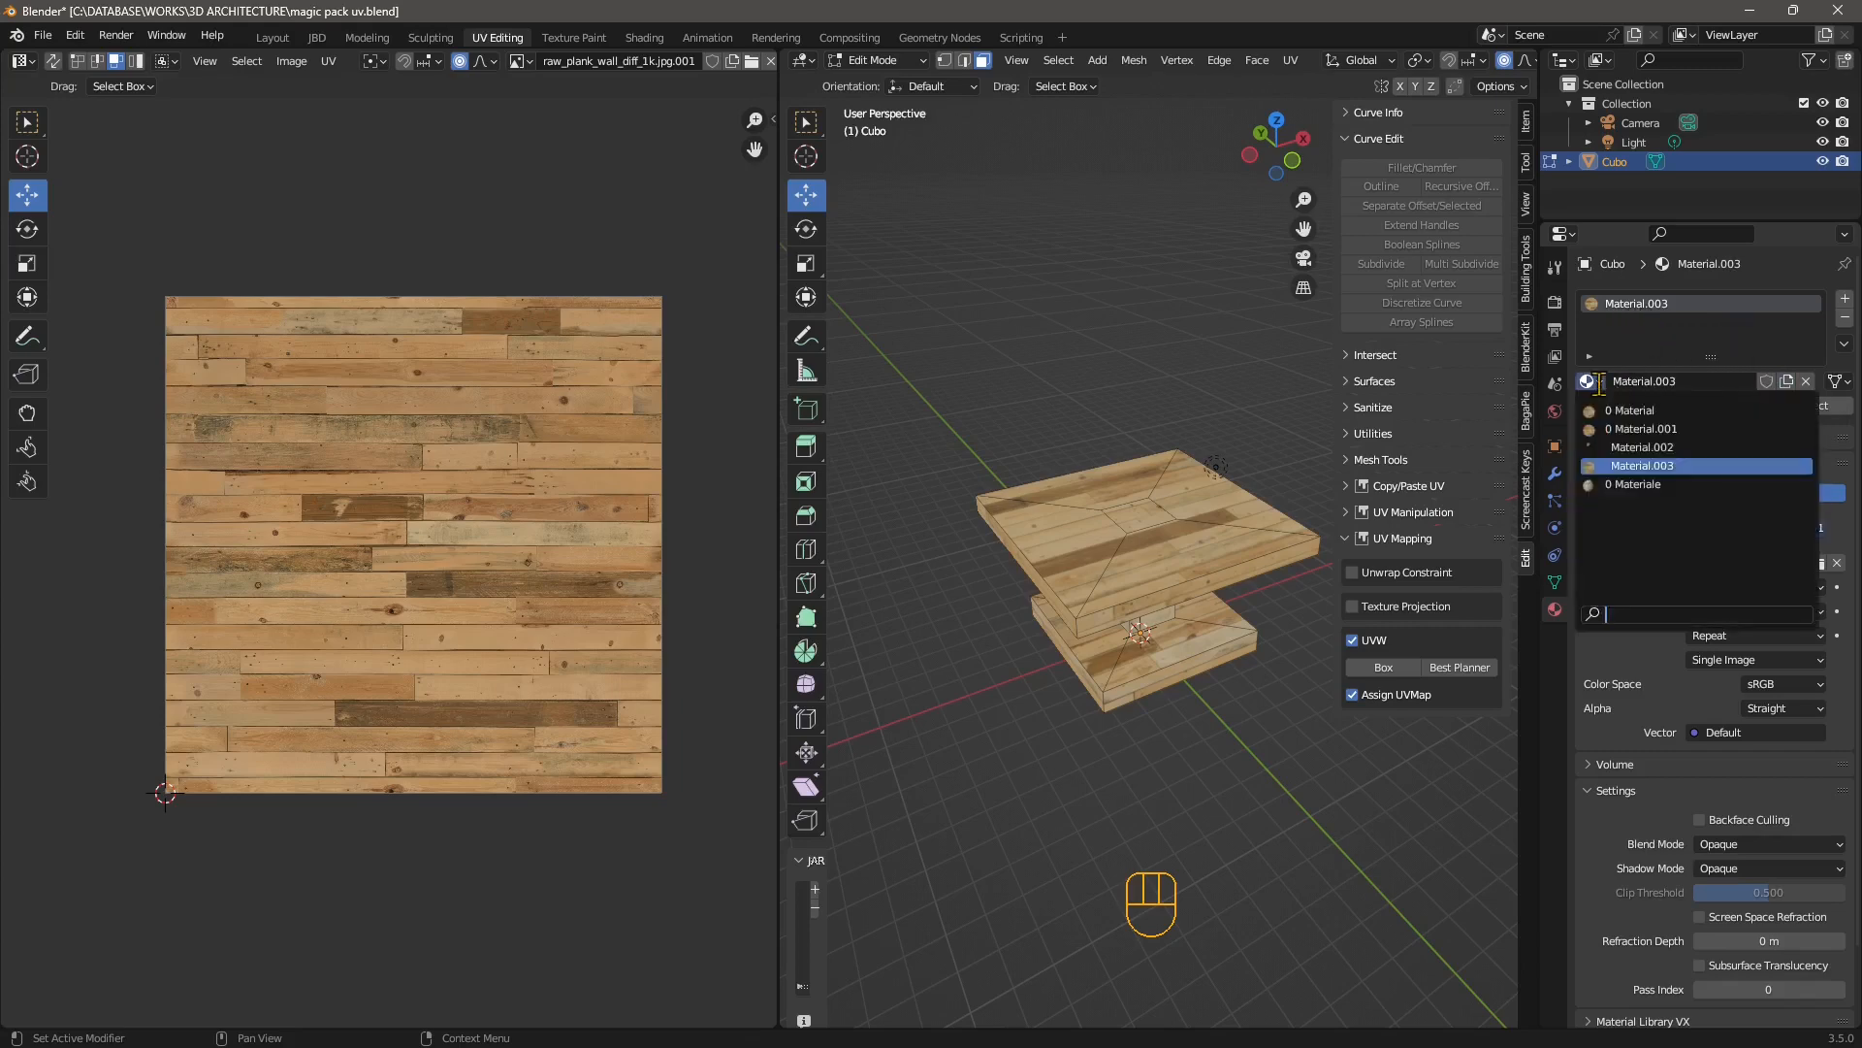
left_click(1619, 350)
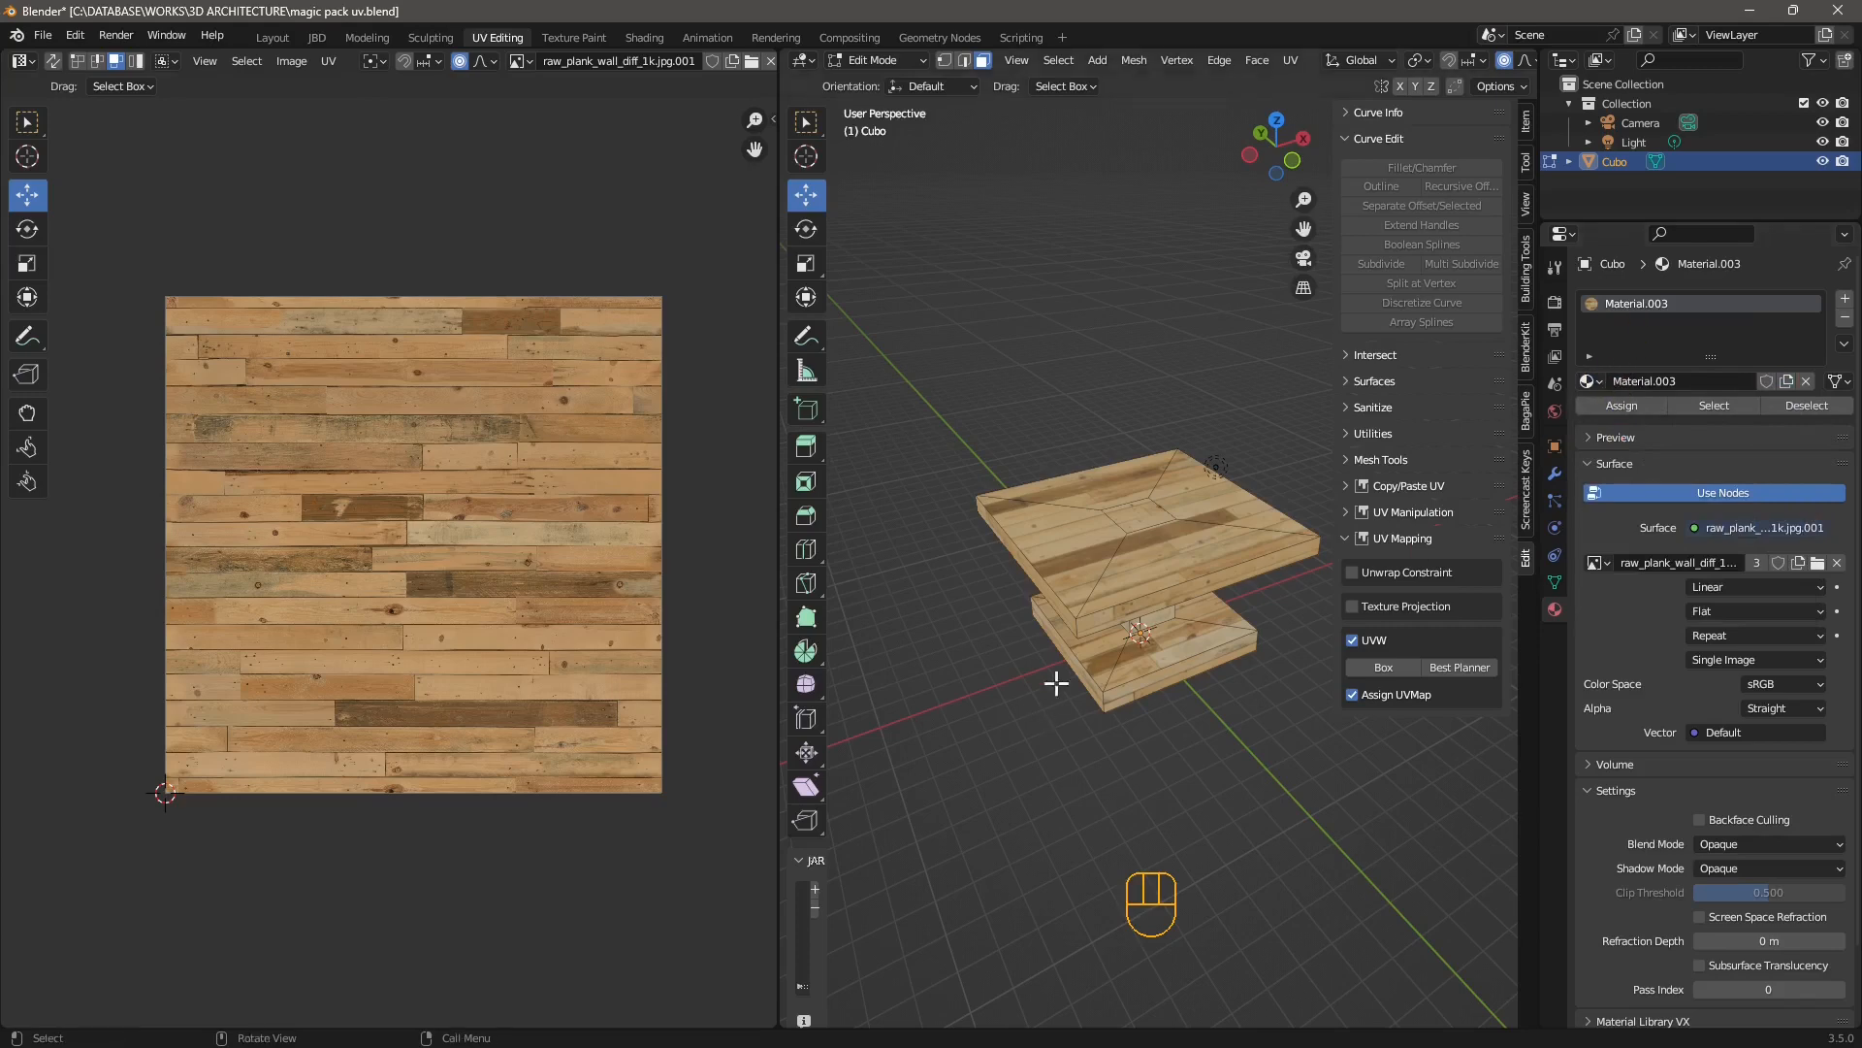
Replace the plank image in the table's material with uvpackaging.jpg from the BLENDER 3 folder
middle_click_drag(1056, 678, 1140, 500)
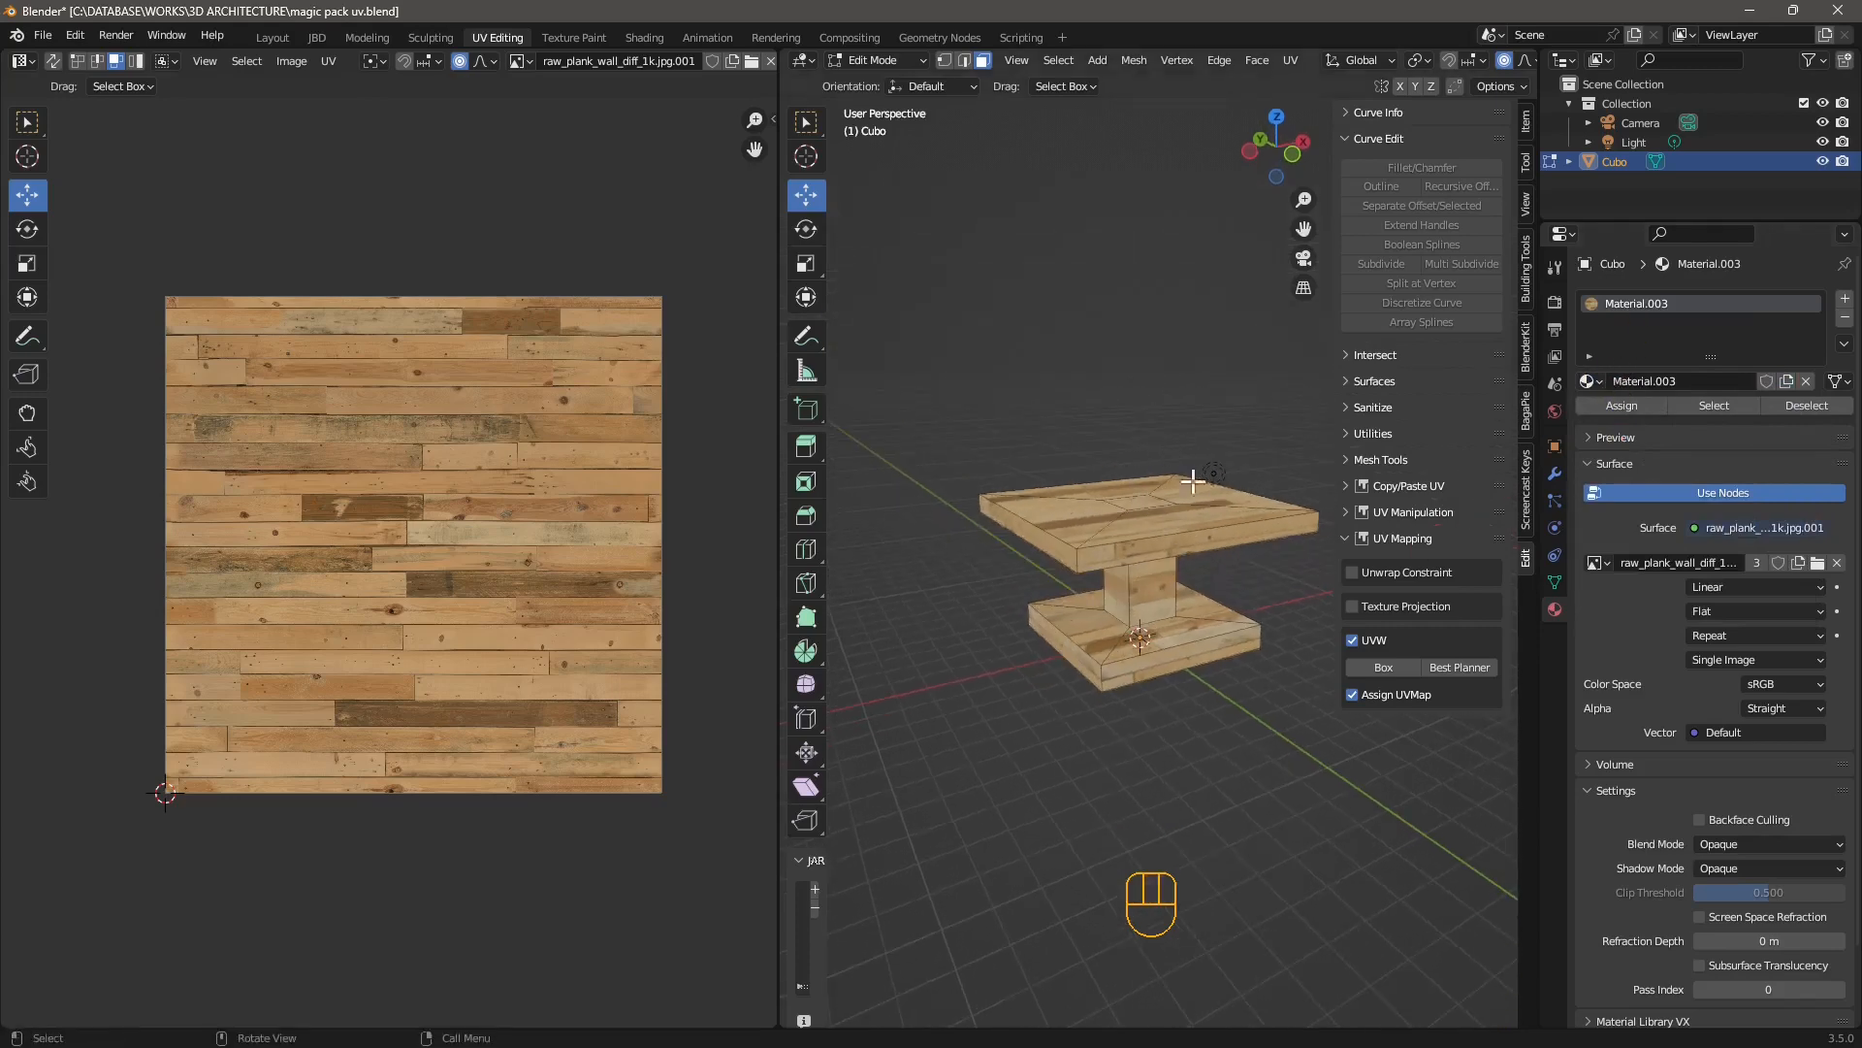
middle_click_drag(1145, 571, 1175, 525)
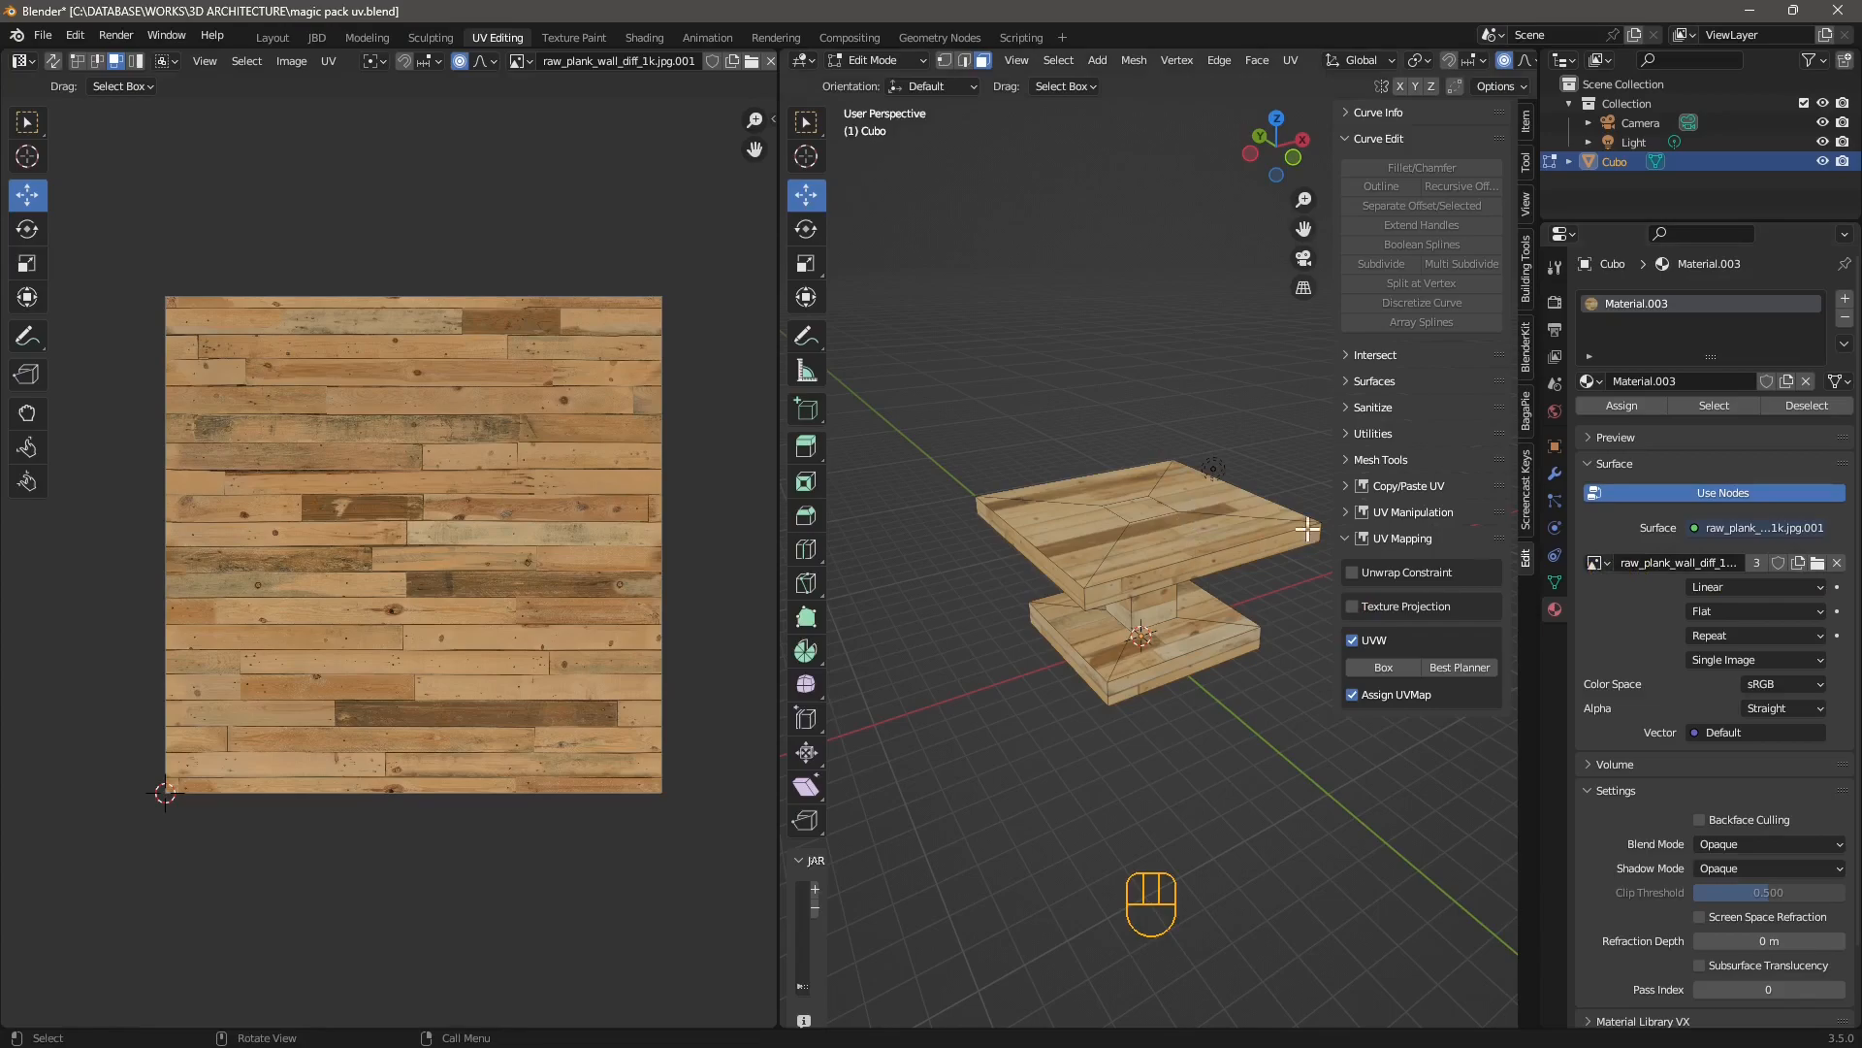
left_click(1818, 563)
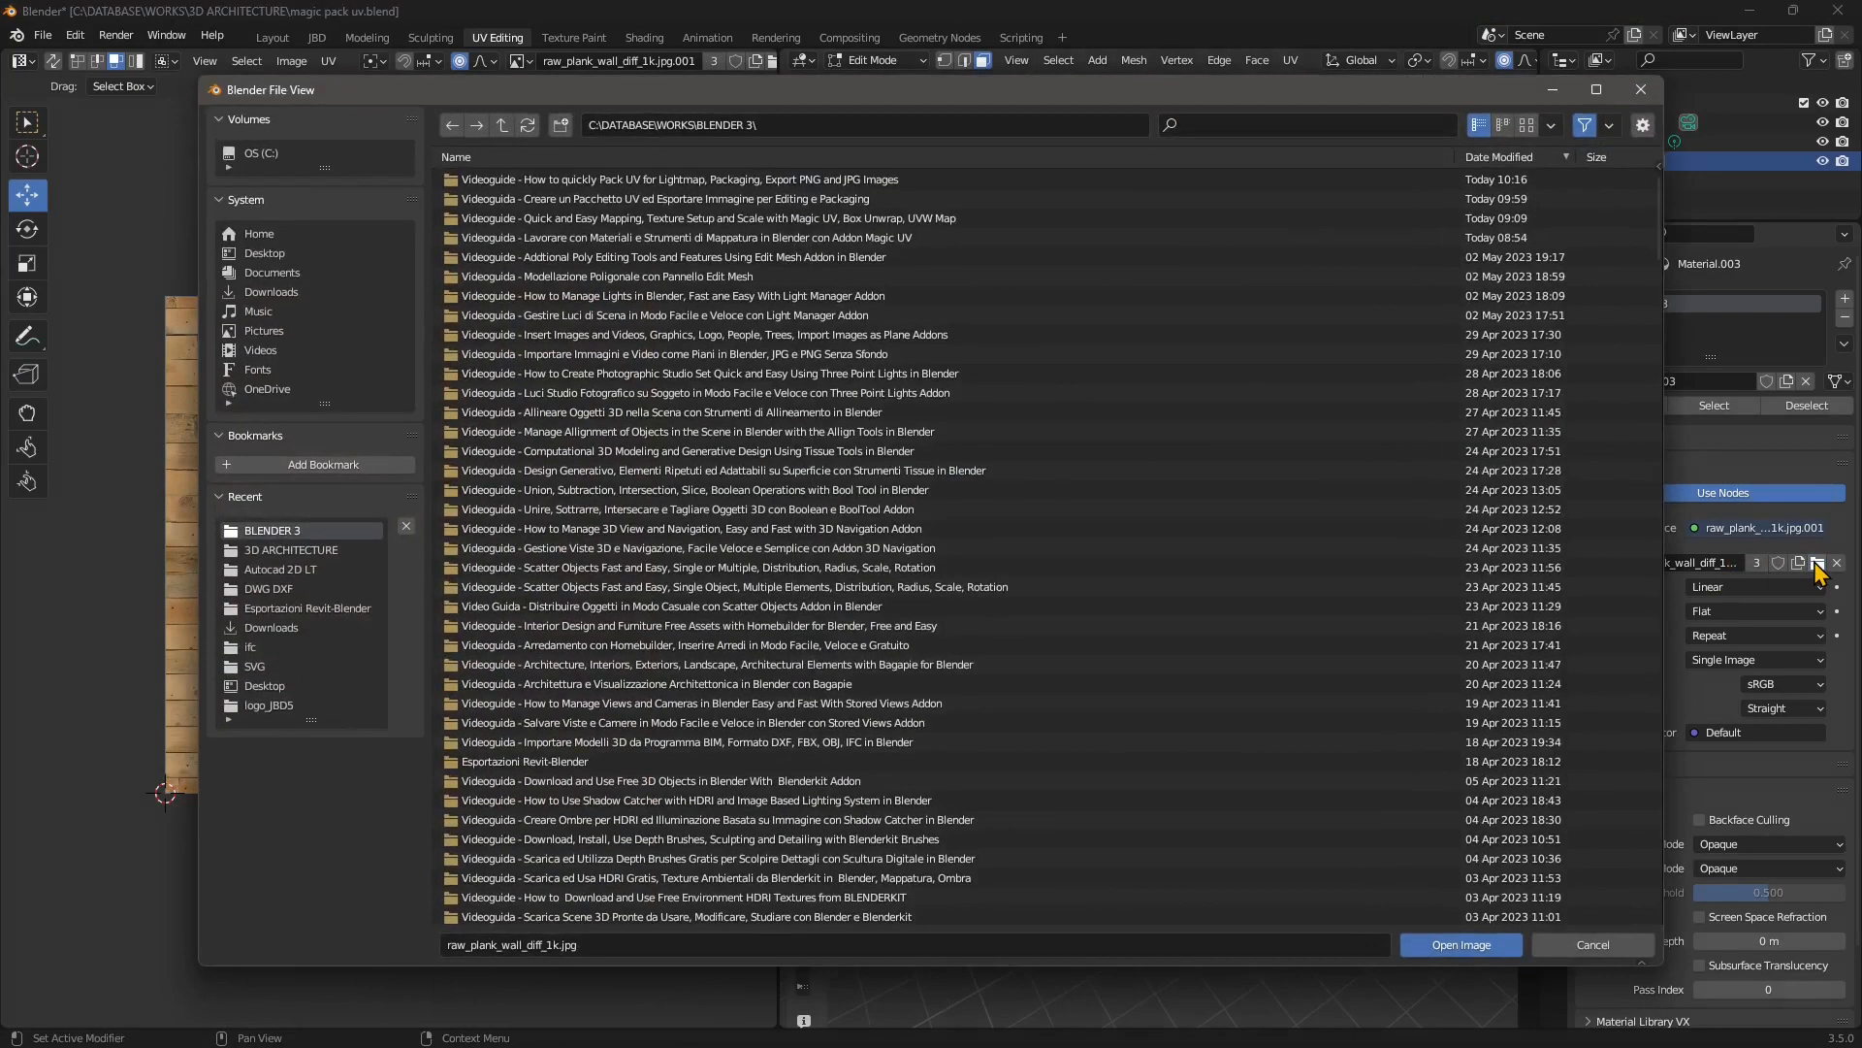
scroll(834, 707, "down", 15)
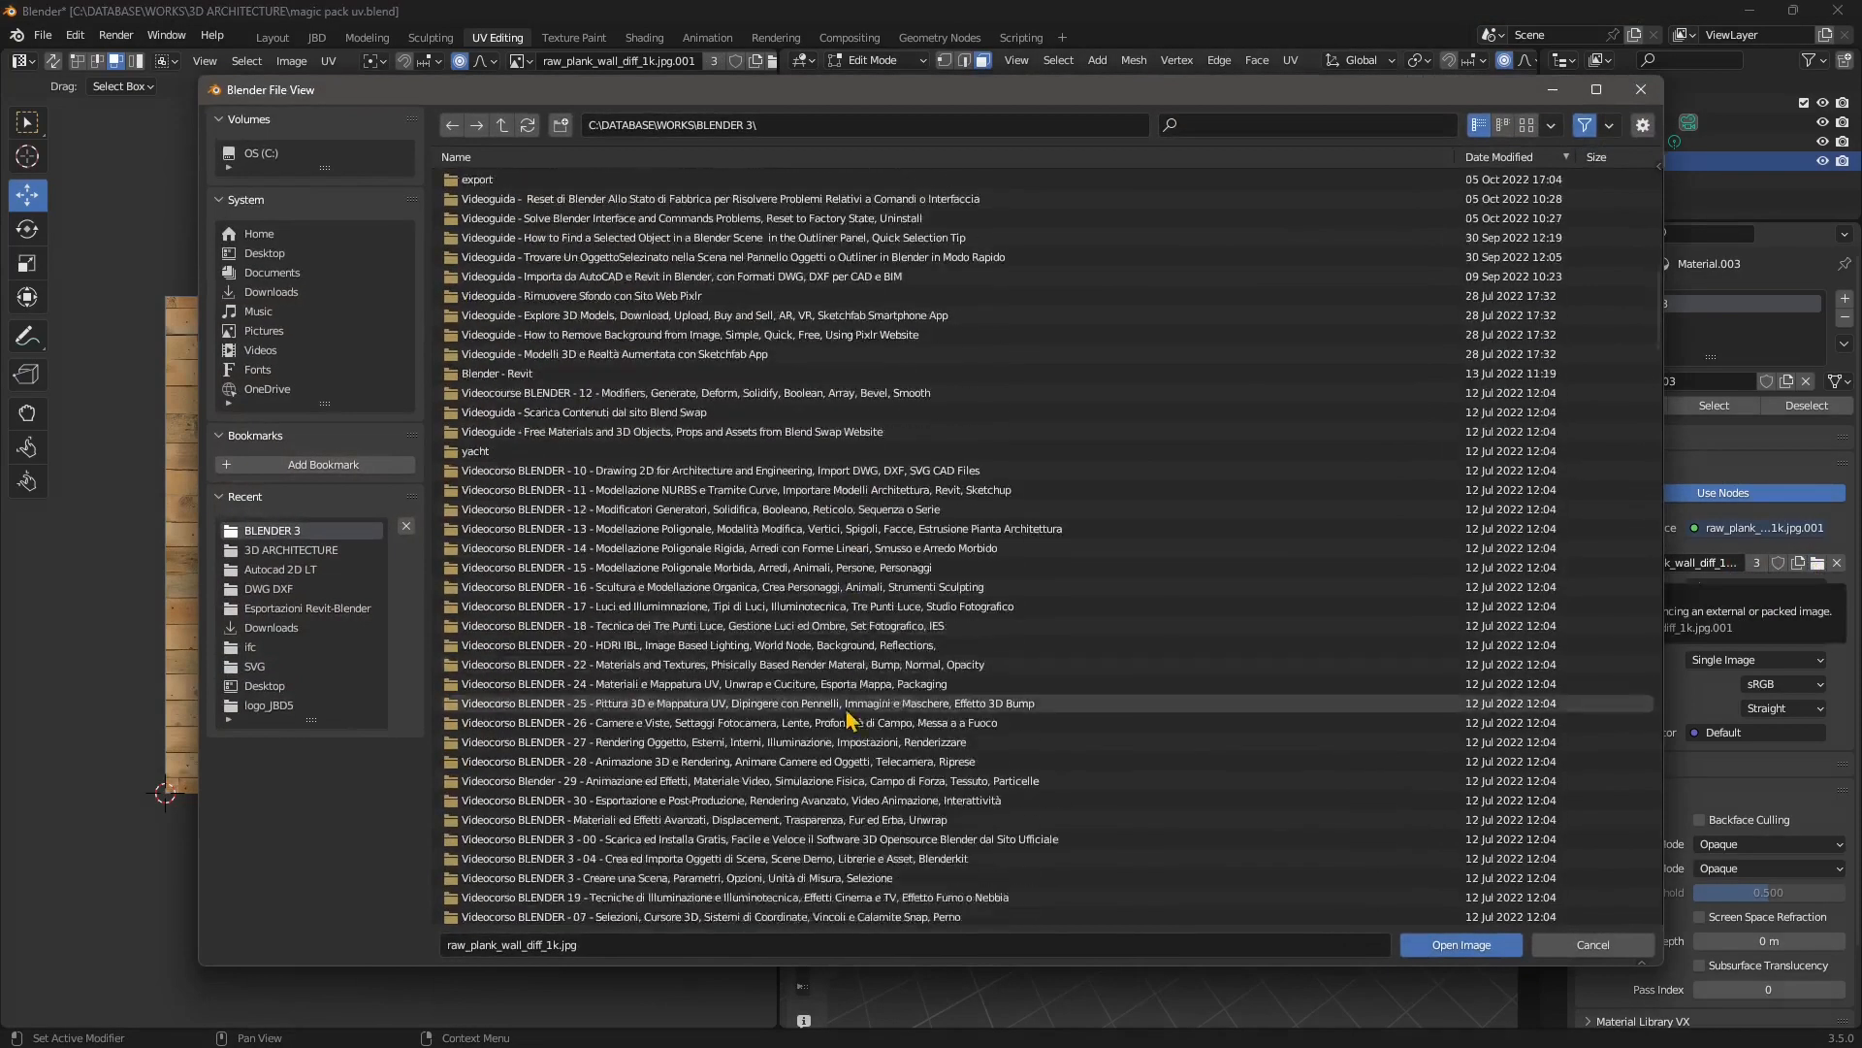
scroll(846, 718, "down", 15)
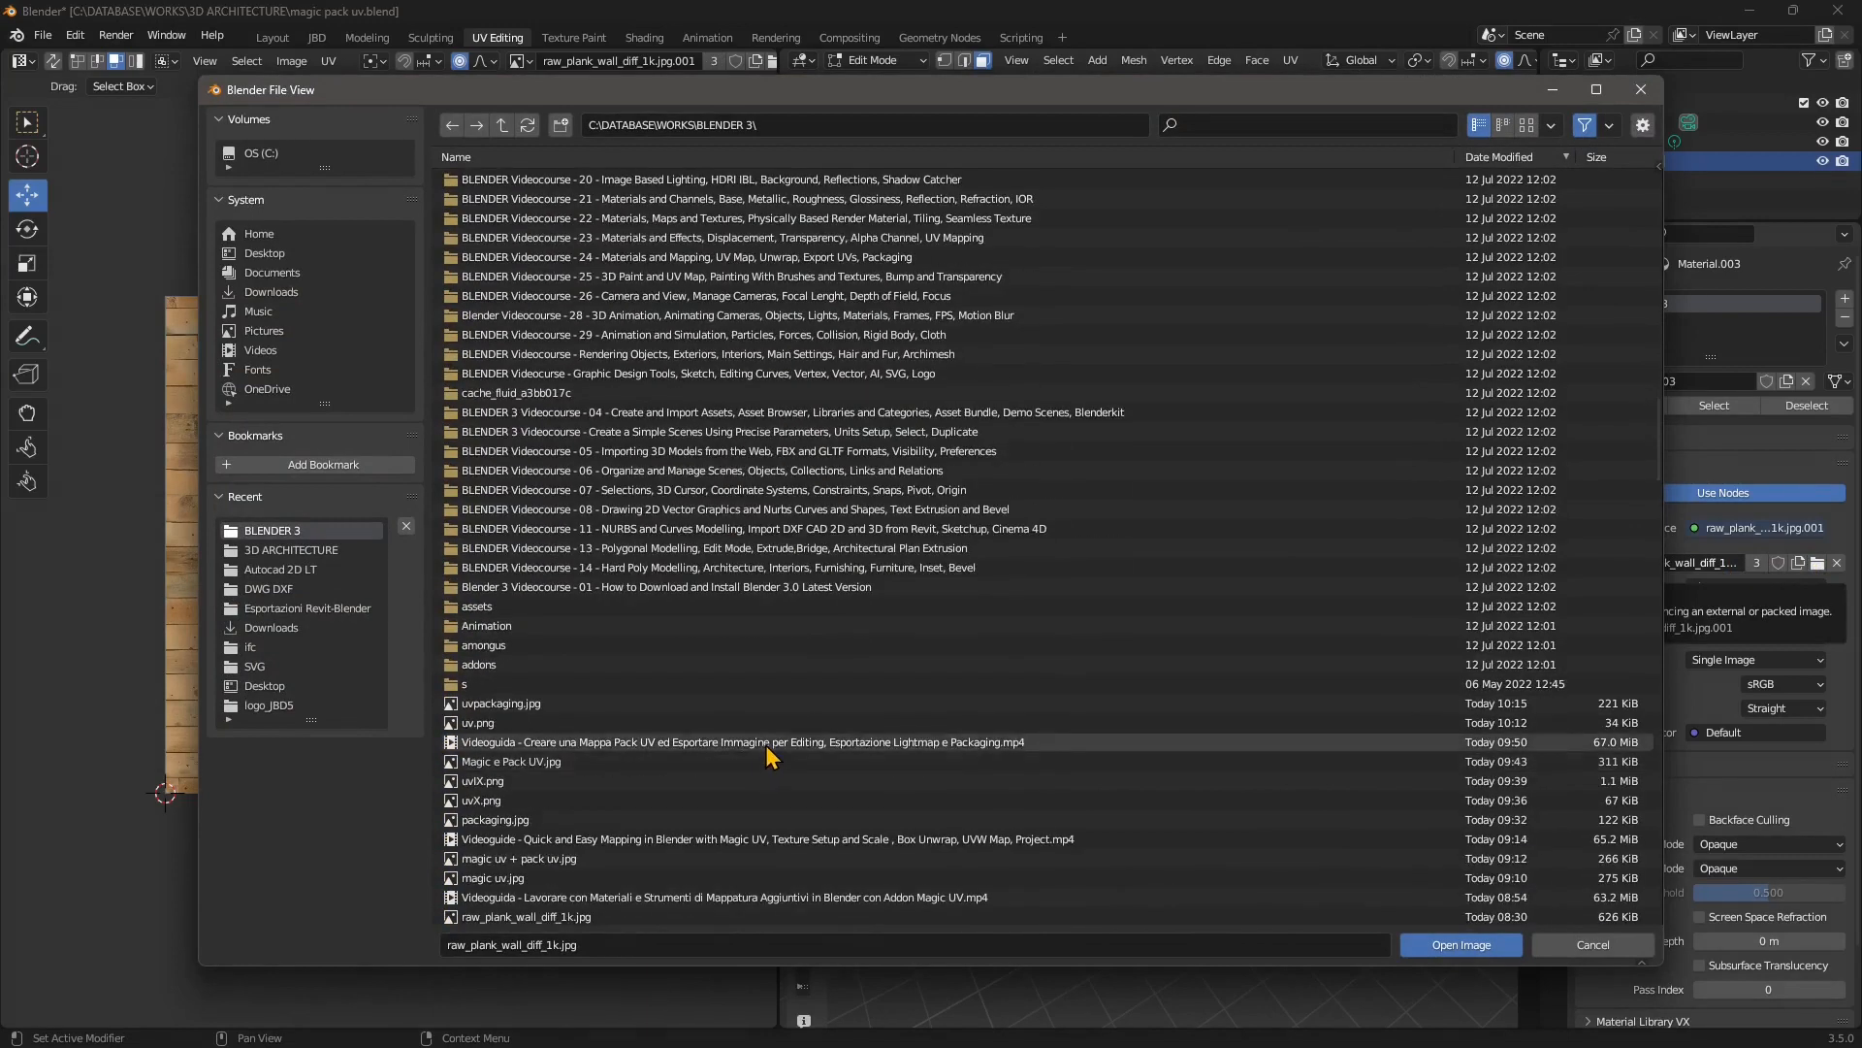
scroll(769, 756, "down", 4)
left_click(499, 551)
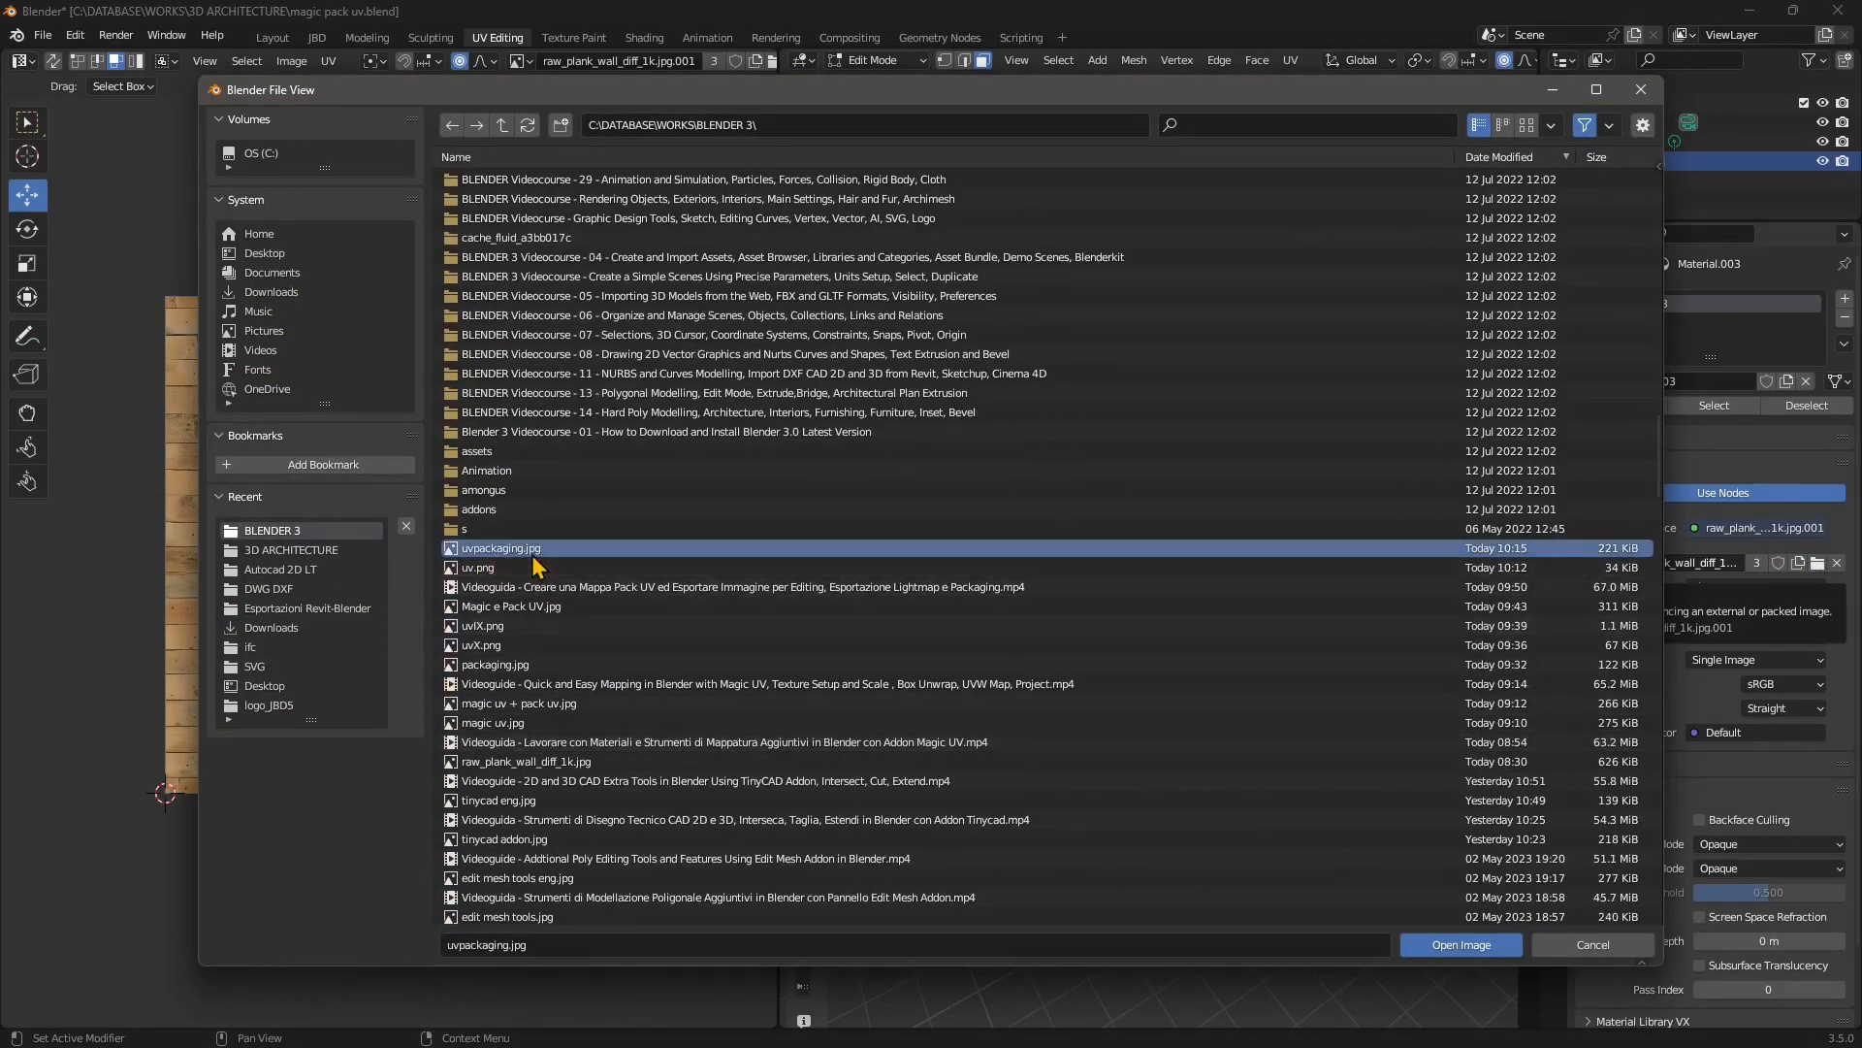
left_click(1458, 944)
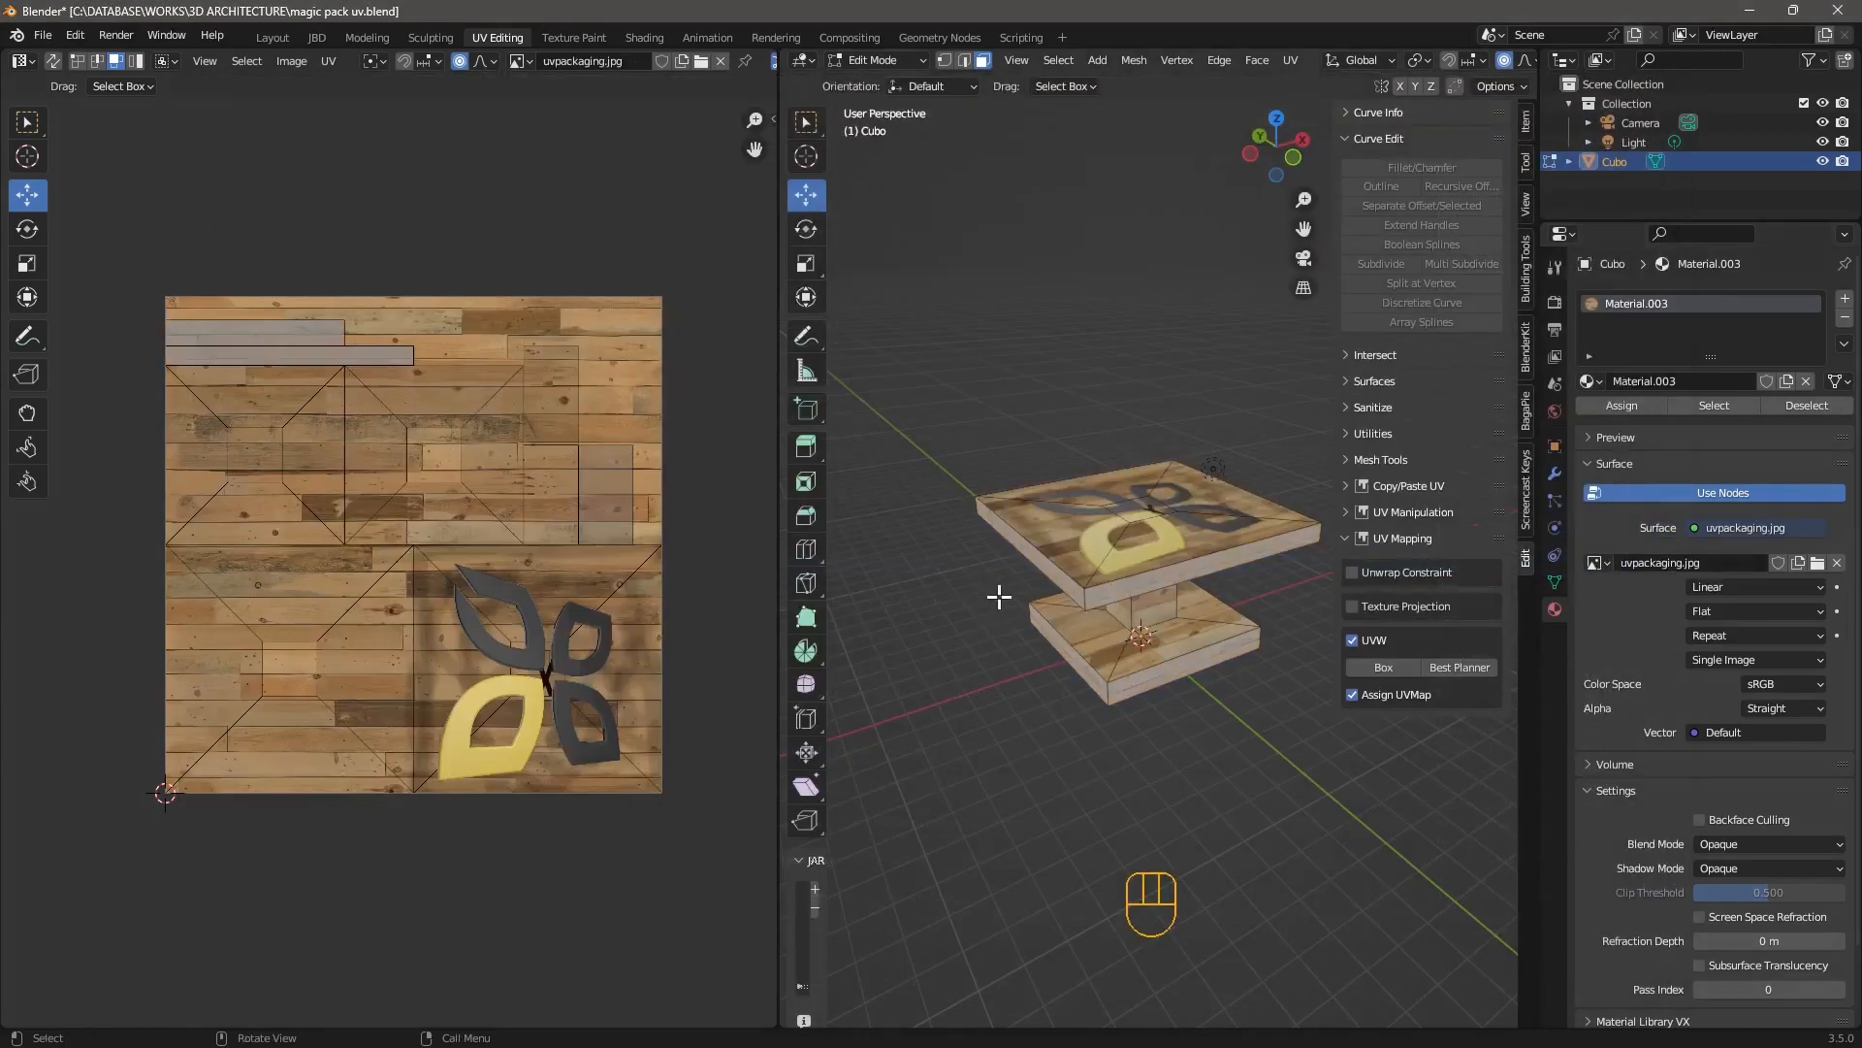
Select all faces of the table to display their UV islands over the uvpackaging.jpg image
middle_click_drag(999, 596, 1116, 667)
scroll(1266, 583, "up", 3)
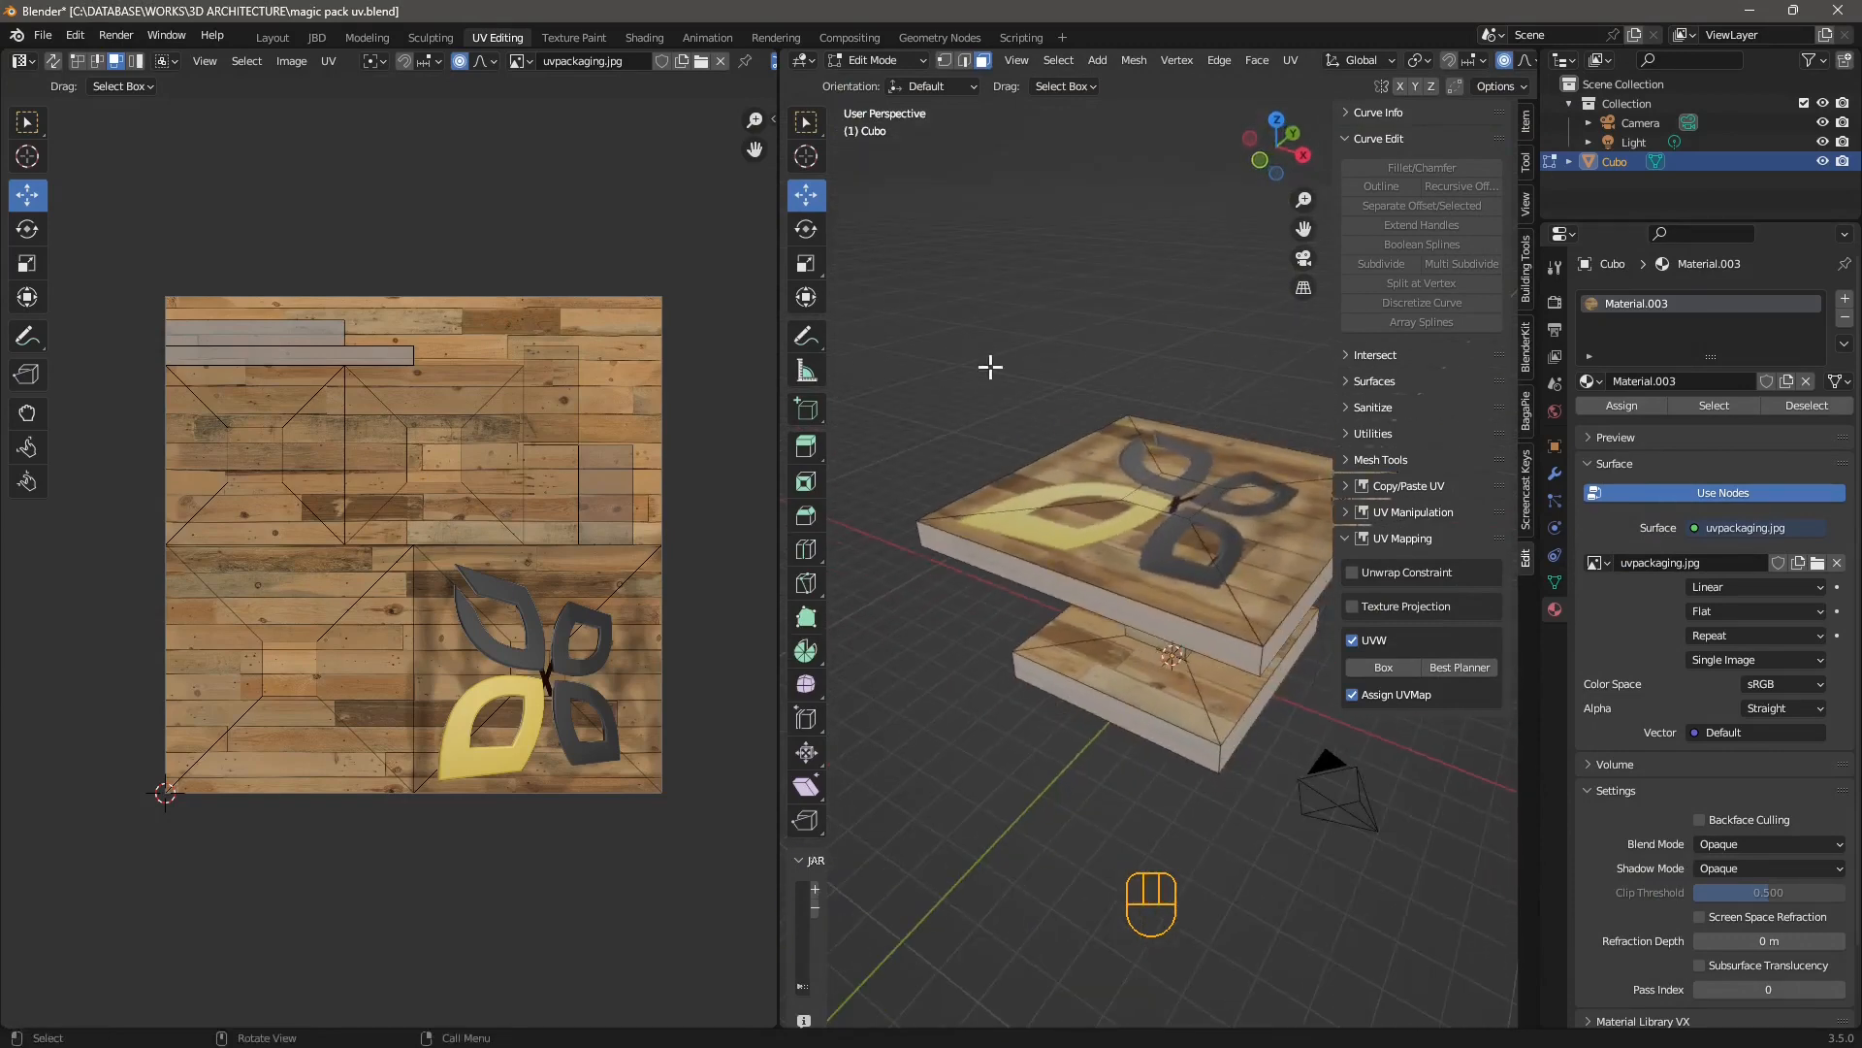
scroll(484, 552, "up", 1)
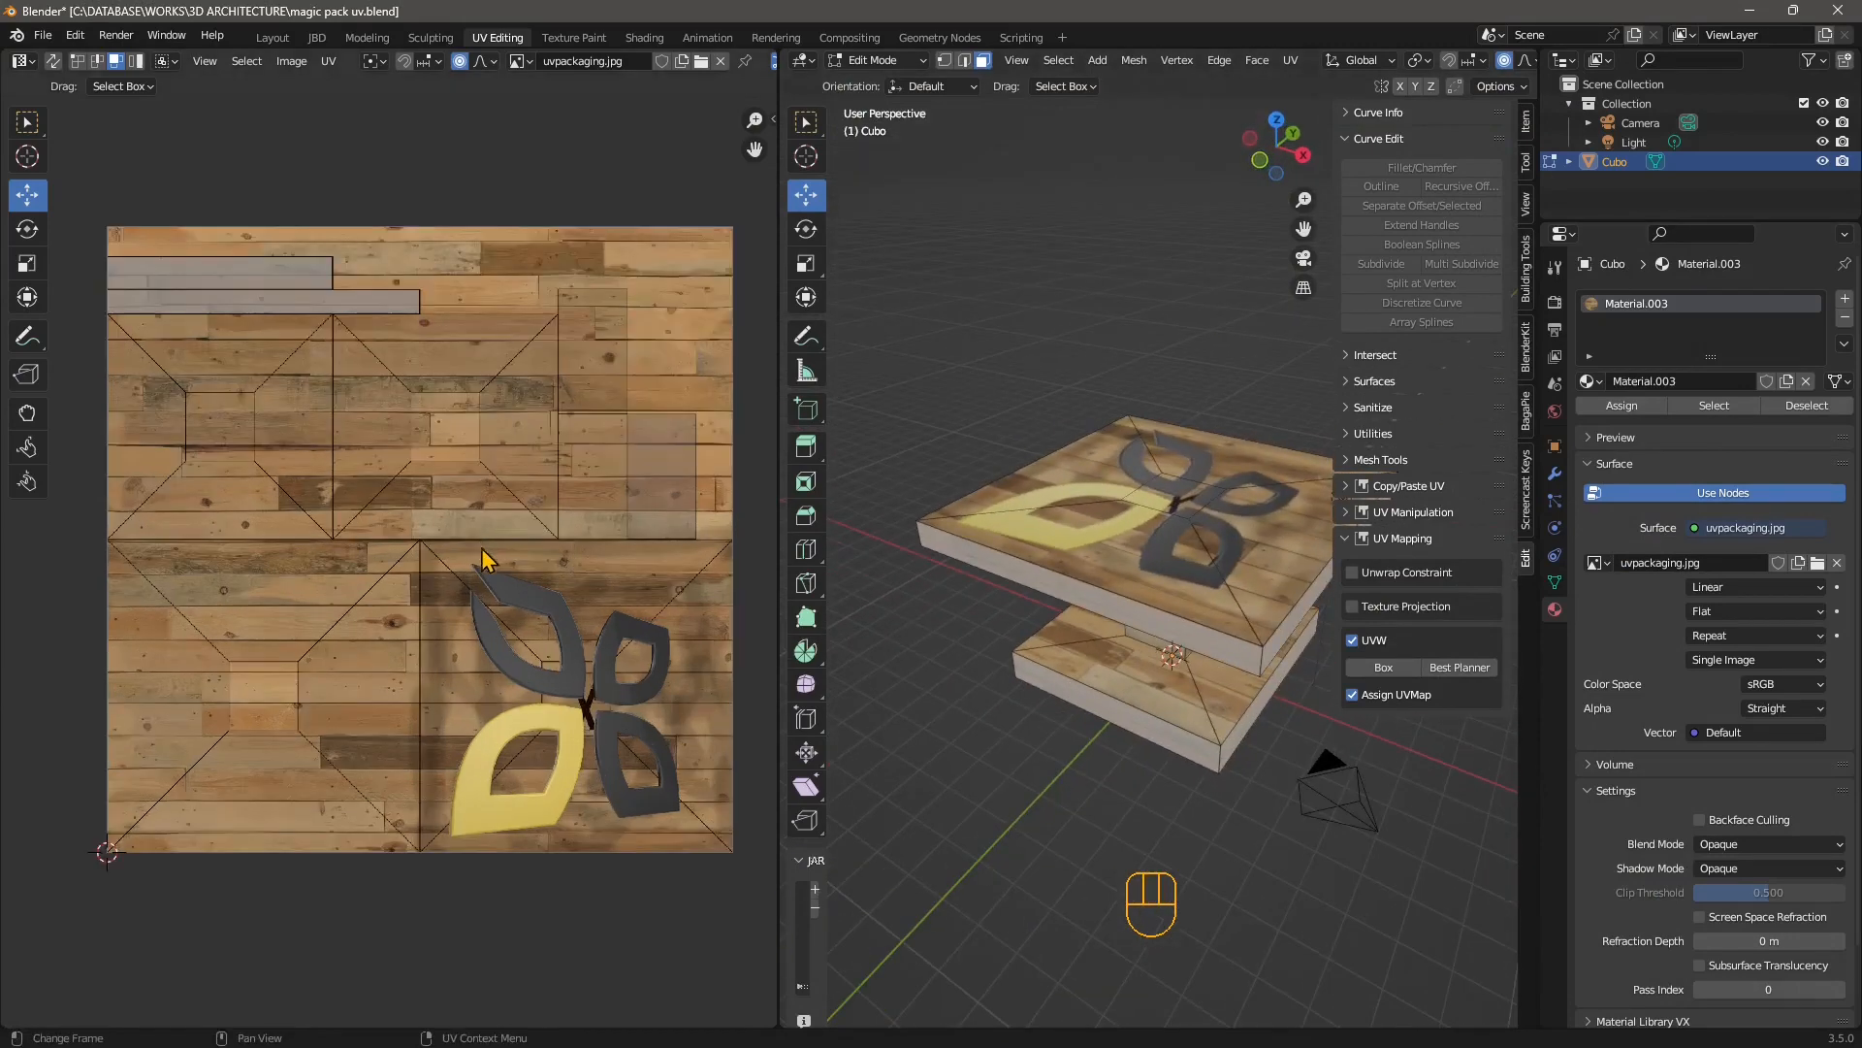
middle_click_drag(629, 621, 613, 608, "shift")
middle_click_drag(1074, 642, 1072, 657)
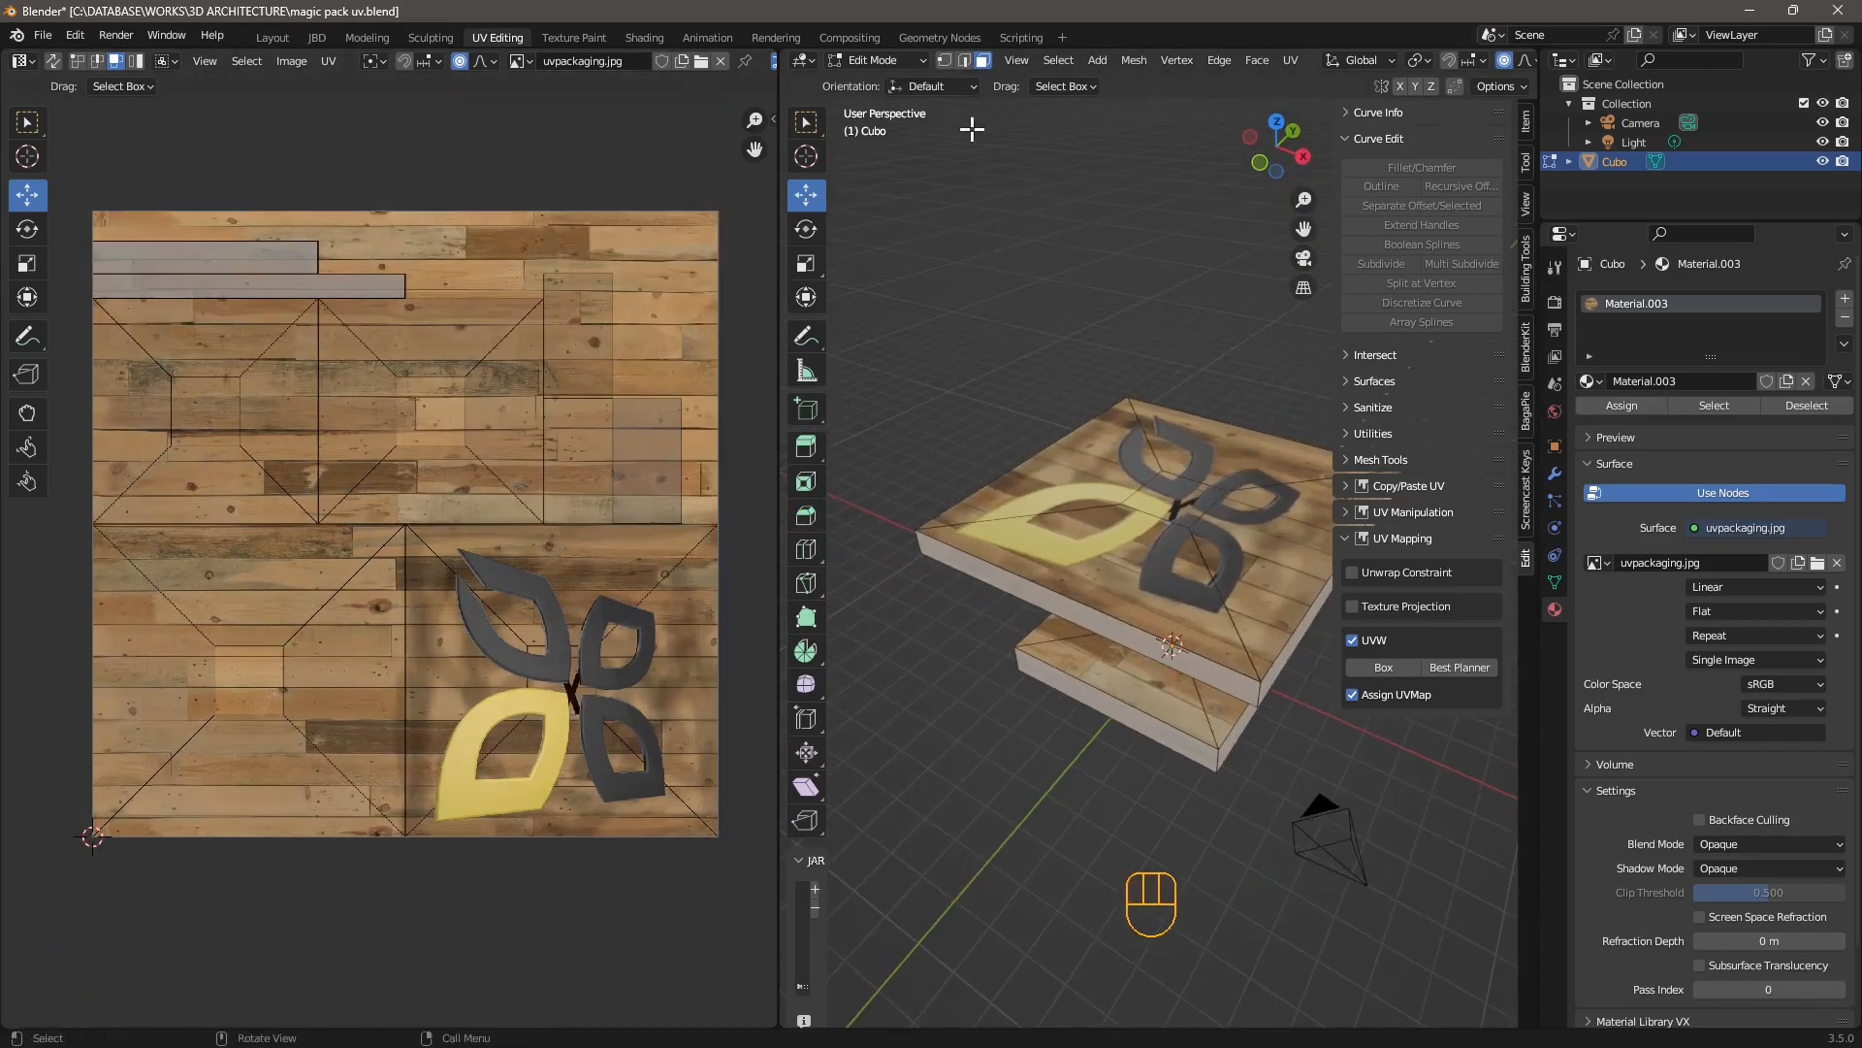
left_click(1059, 60)
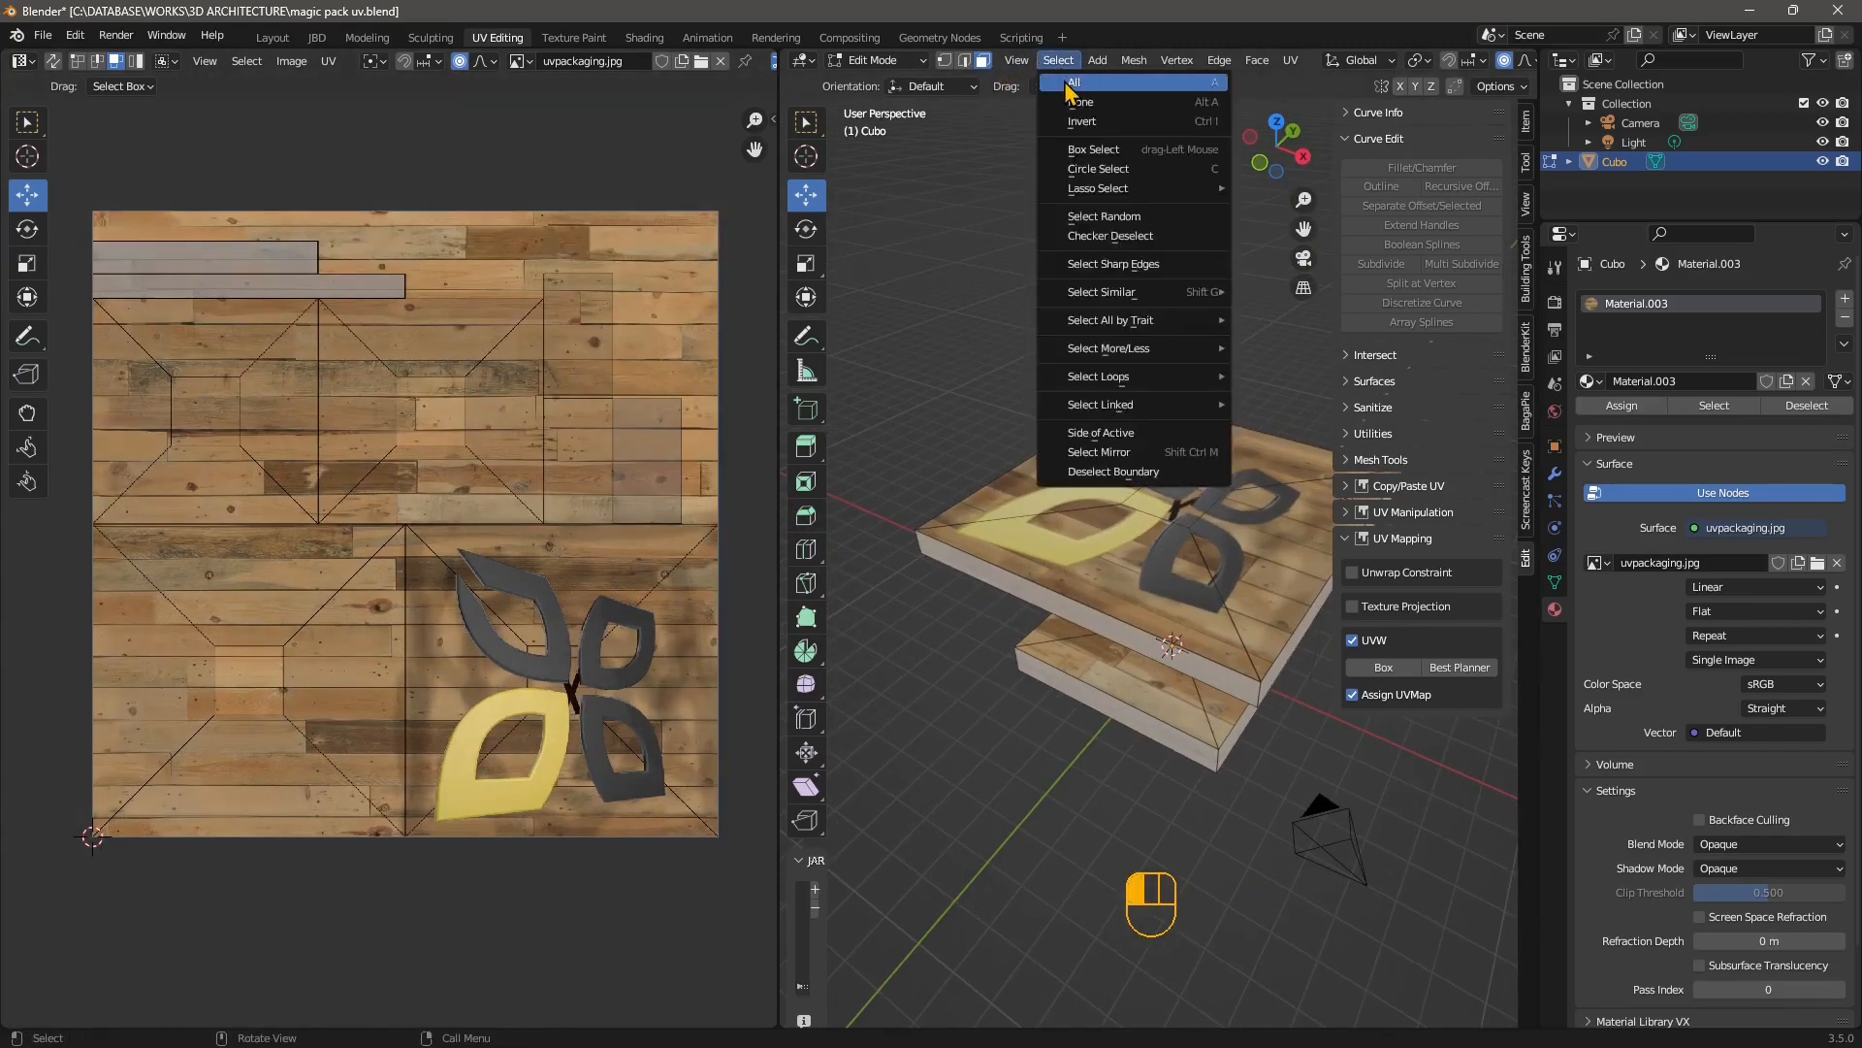
left_click(1072, 83)
middle_click_drag(1066, 653, 1031, 674)
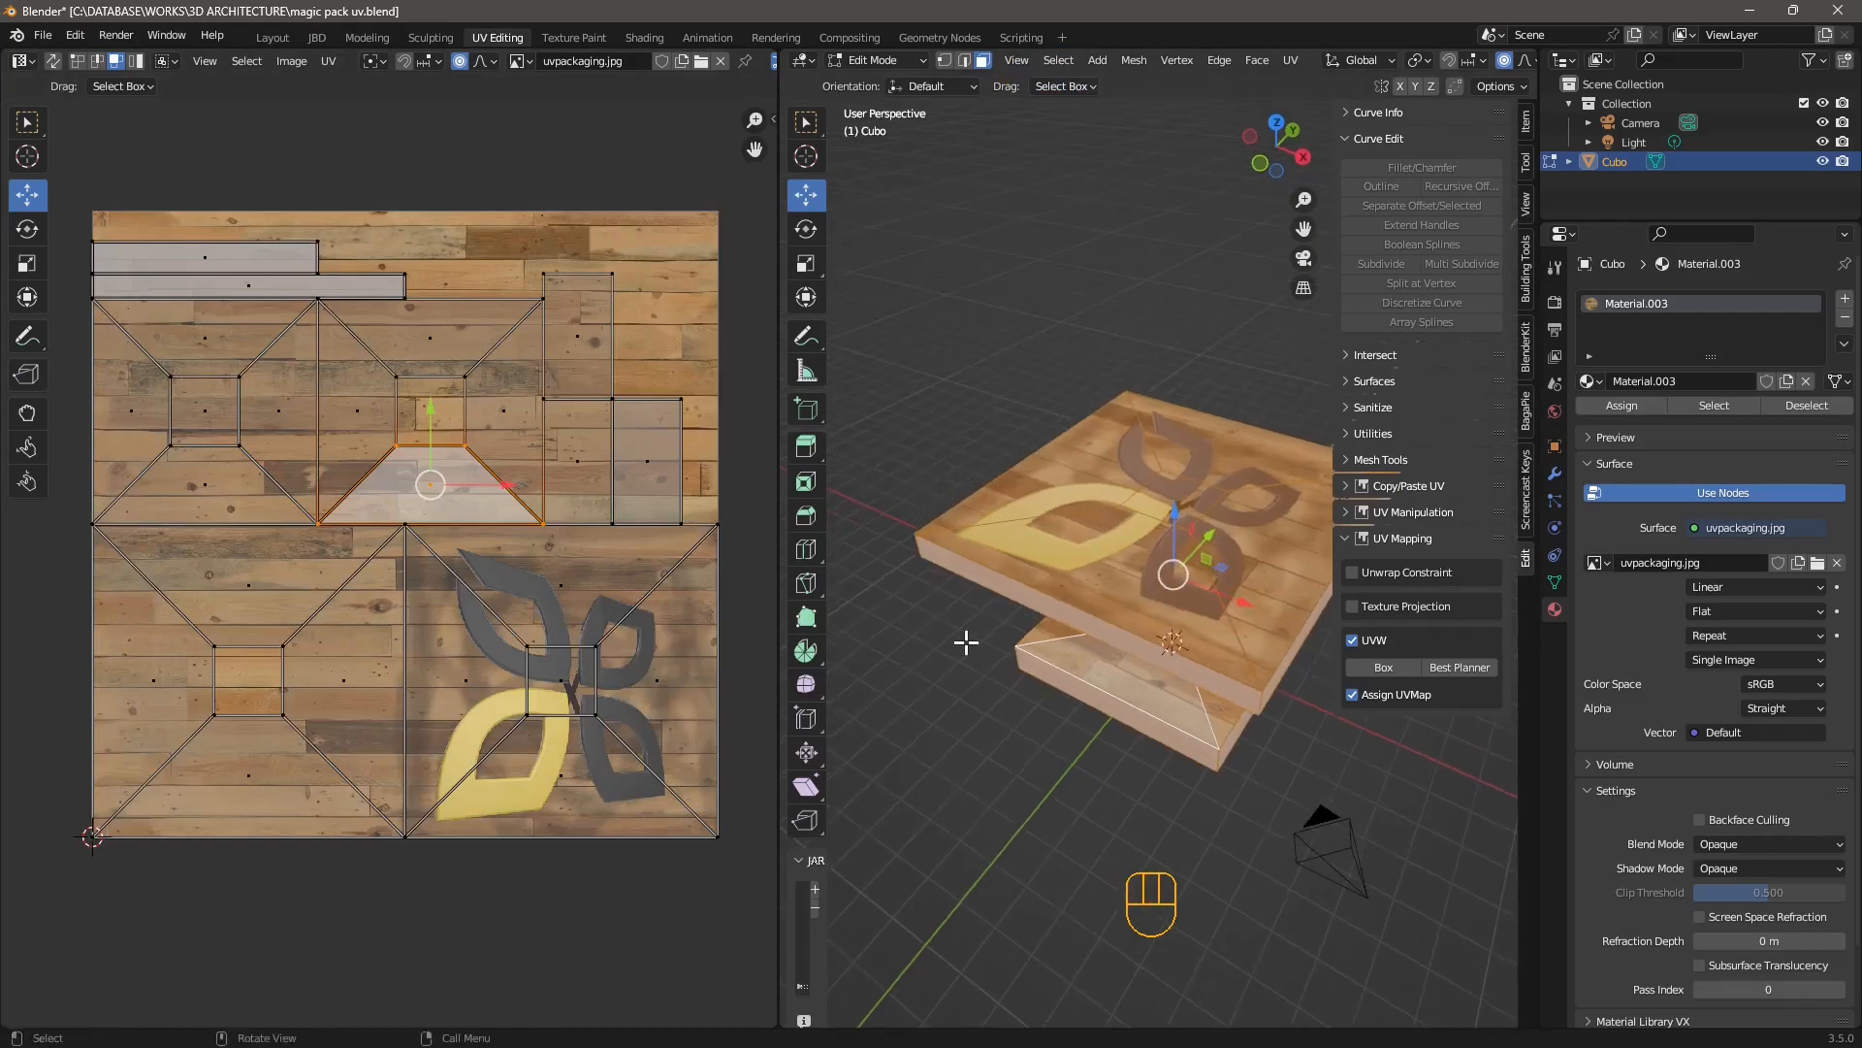